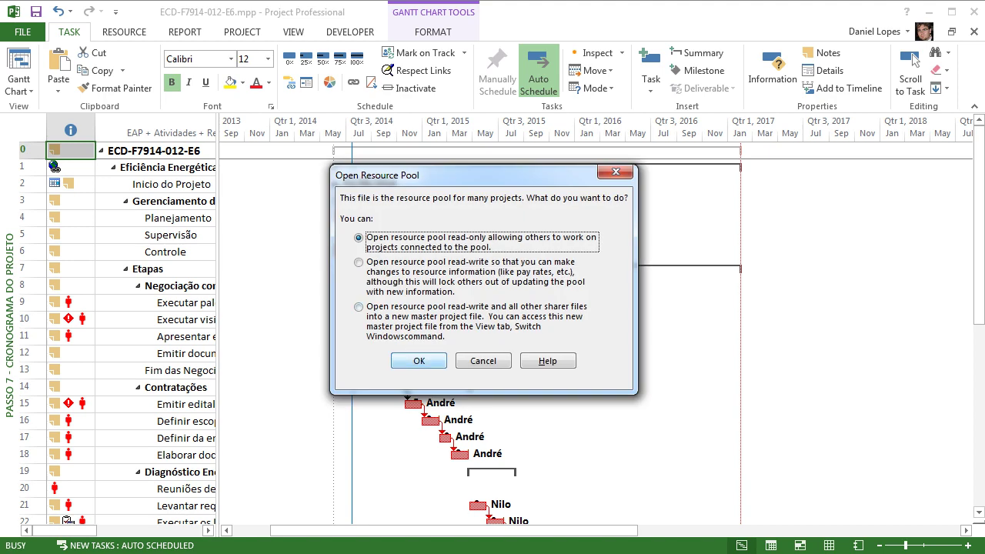
- Open the E6-Pool resource pool as read-only and try to switch it to the passo 08 view
{"action": "key", "text": "Return"}
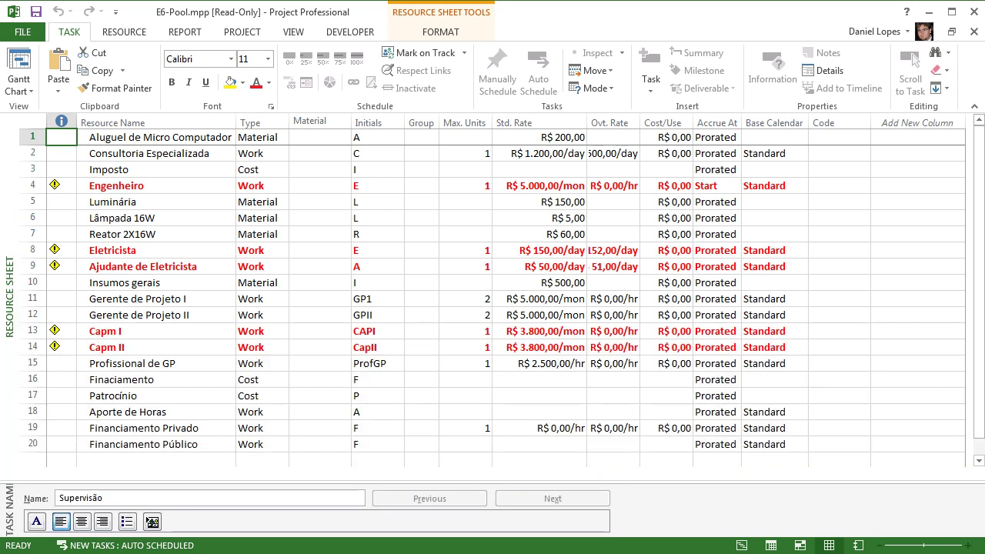
{"action": "right_click", "coordinate": [11, 245]}
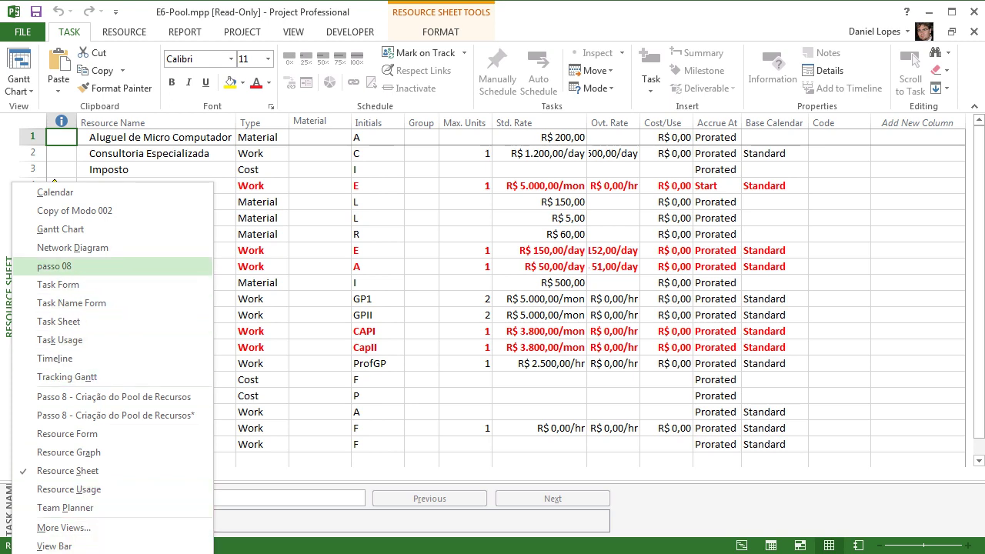
{"action": "left_click", "coordinate": [54, 266]}
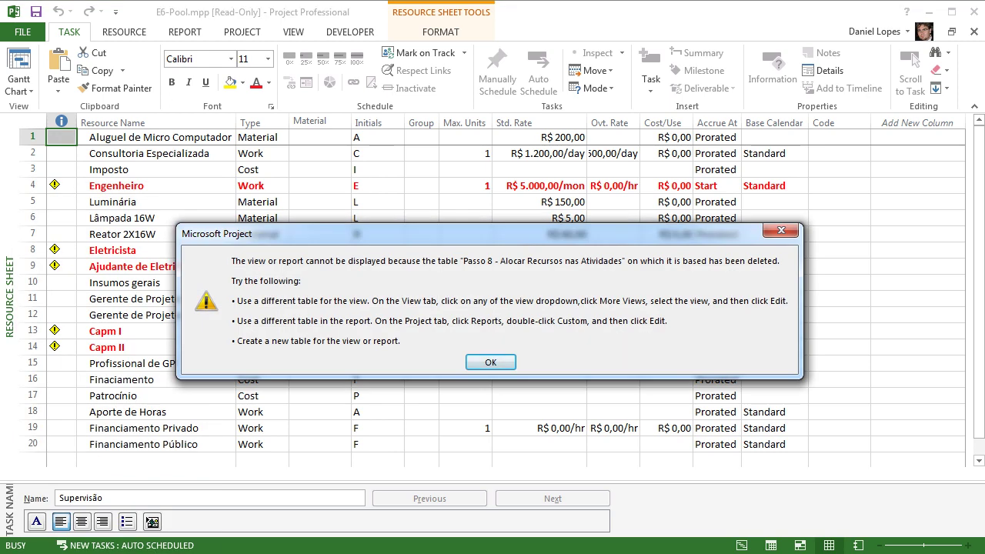
{"action": "left_click", "coordinate": [490, 362]}
- Display the resource pool in the "Passo 8 - Criação do Pool de Recursos*" view
{"action": "right_click", "coordinate": [9, 296]}
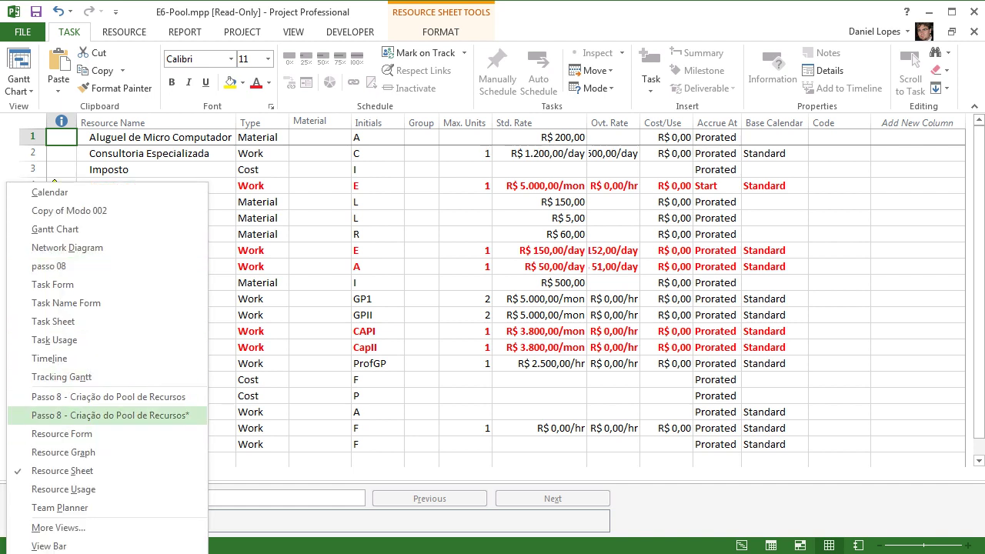
{"action": "left_click", "coordinate": [108, 414]}
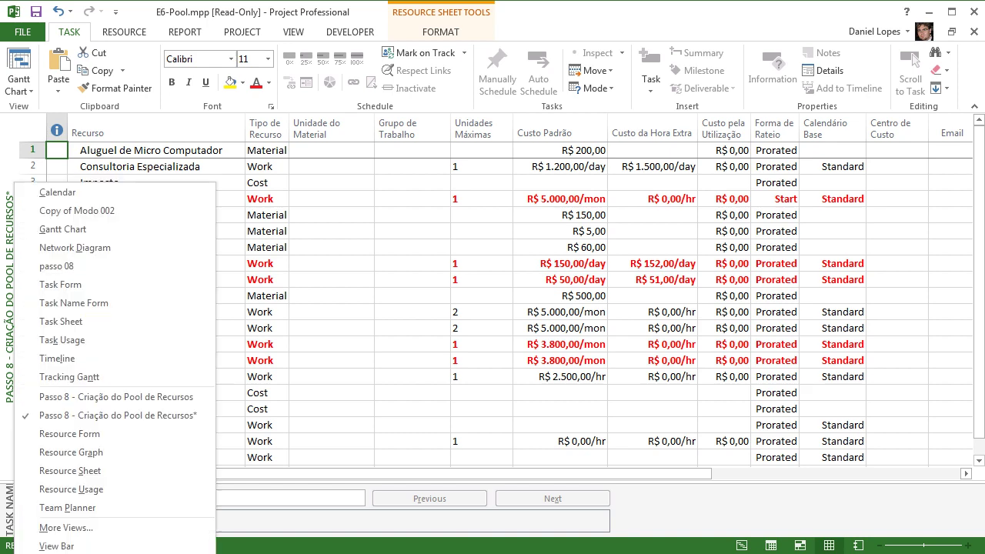
{"action": "right_click", "coordinate": [18, 384]}
{"action": "key", "text": "Escape"}
- Open the definition of the resource table "Passo 8 - Criação do Pool de Recursos*"
{"action": "left_click", "coordinate": [349, 33]}
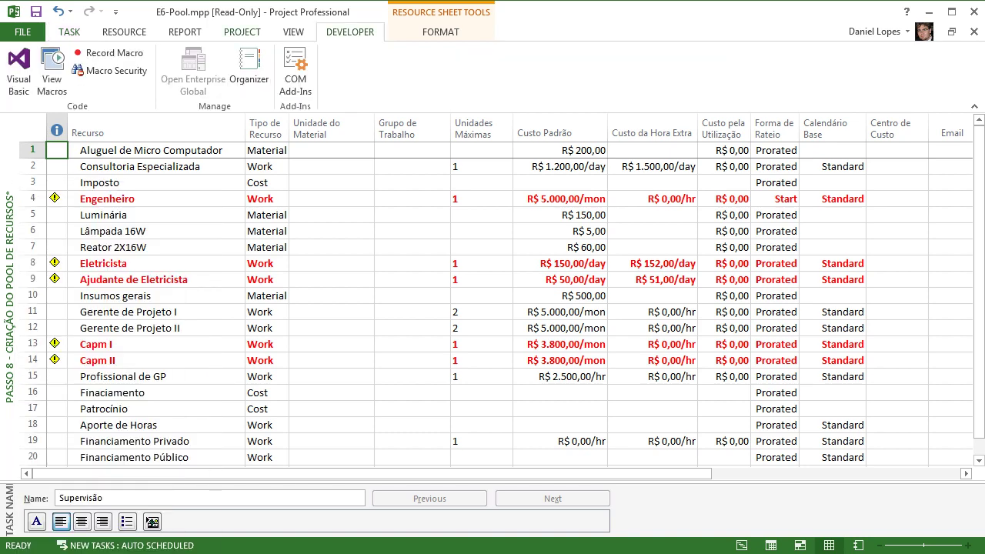
{"action": "left_click", "coordinate": [242, 32]}
{"action": "scroll", "coordinate": [308, 76], "scroll_direction": "down", "scroll_amount": 1}
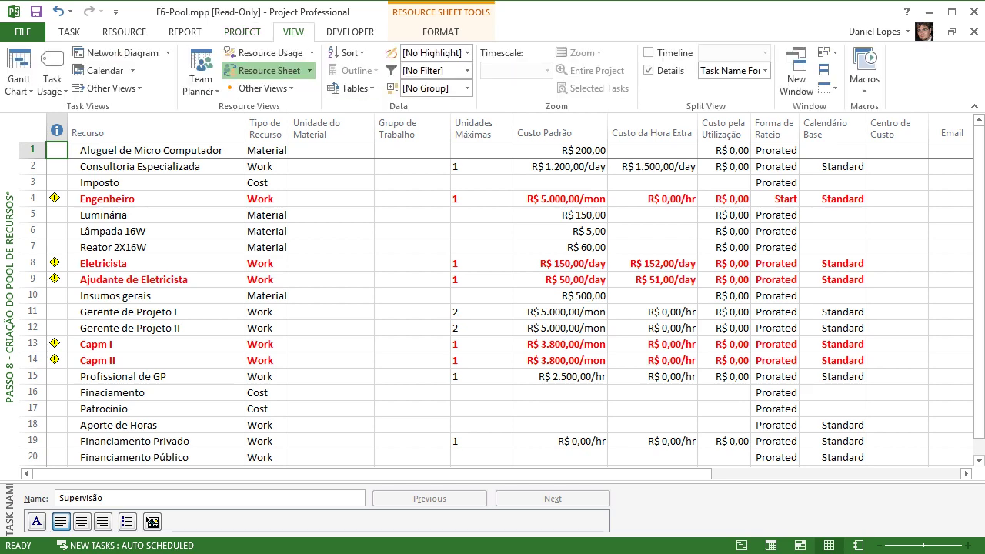
{"action": "left_click", "coordinate": [350, 87]}
{"action": "left_click", "coordinate": [377, 385]}
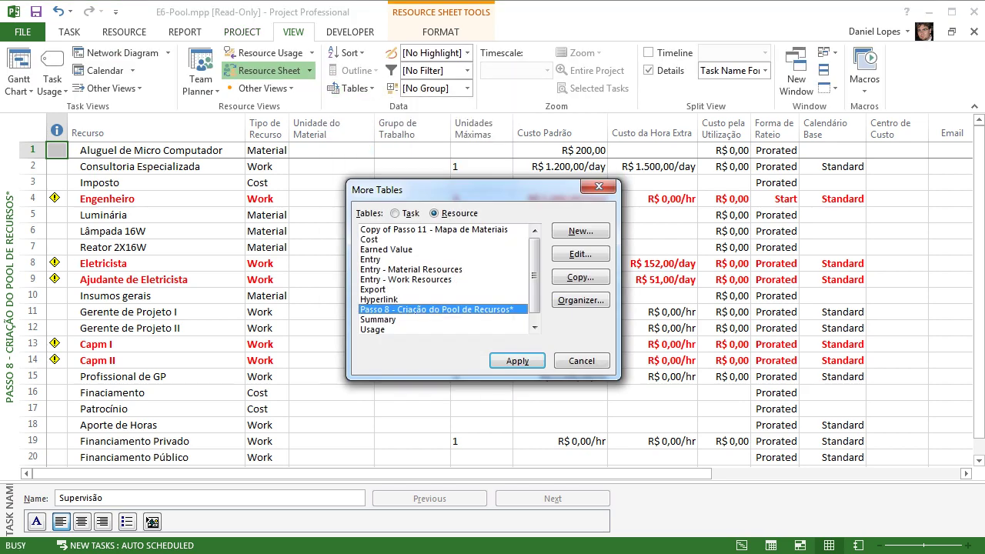
{"action": "left_click", "coordinate": [580, 253]}
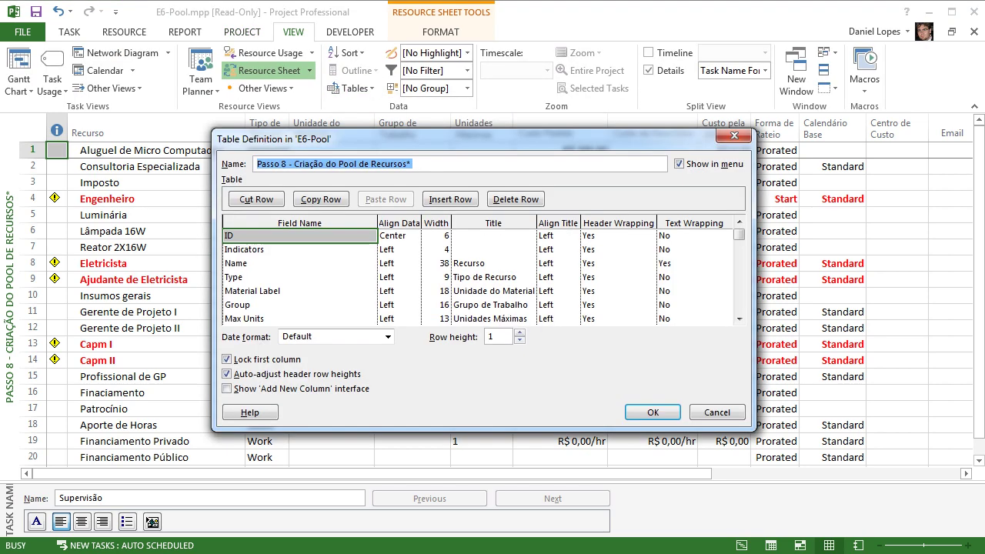
- Examine the table's field names, alignments, widths and titles from the first row to the last, and close the definition without changes
{"action": "left_click", "coordinate": [739, 318]}
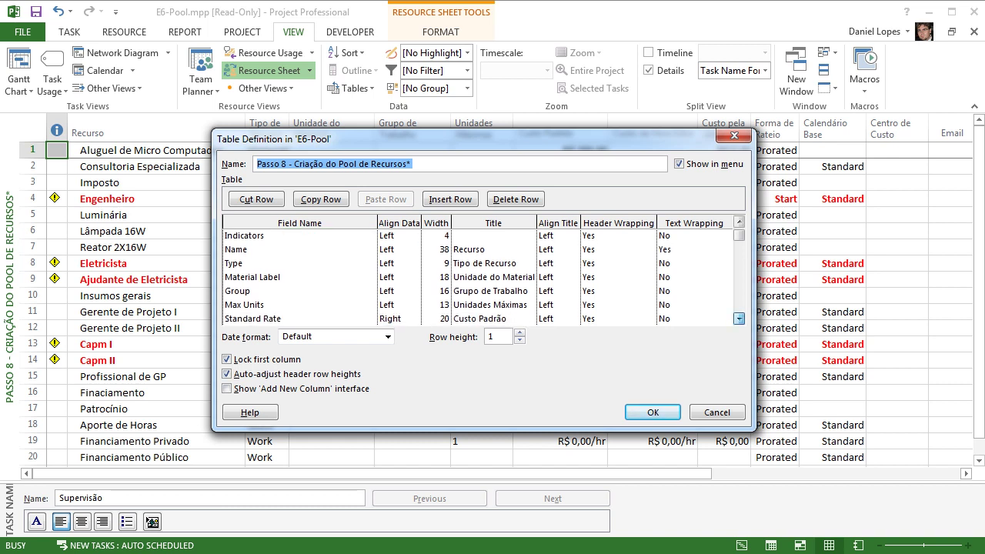
{"action": "left_click", "coordinate": [739, 318]}
{"action": "left_click", "coordinate": [738, 318]}
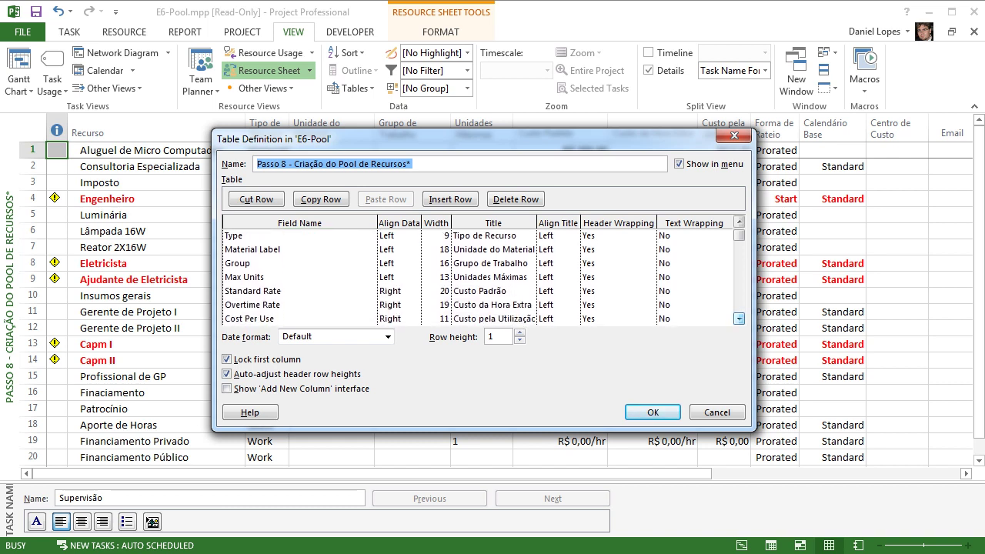
{"action": "left_click", "coordinate": [739, 318]}
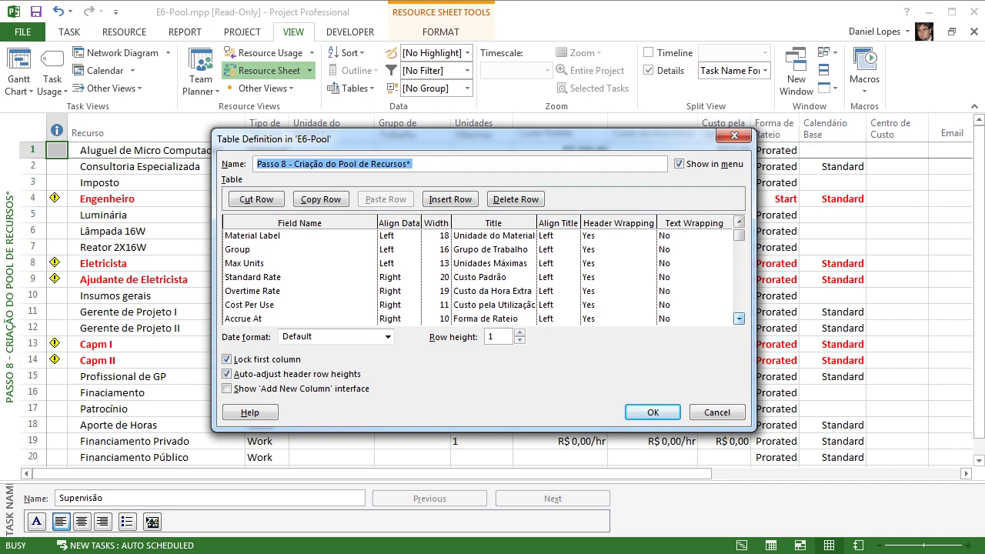
{"action": "left_click", "coordinate": [739, 318]}
{"action": "left_click", "coordinate": [738, 318]}
{"action": "left_click", "coordinate": [738, 318]}
{"action": "left_click", "coordinate": [738, 317]}
{"action": "left_click", "coordinate": [739, 317]}
{"action": "left_click", "coordinate": [739, 318]}
{"action": "left_click", "coordinate": [739, 317]}
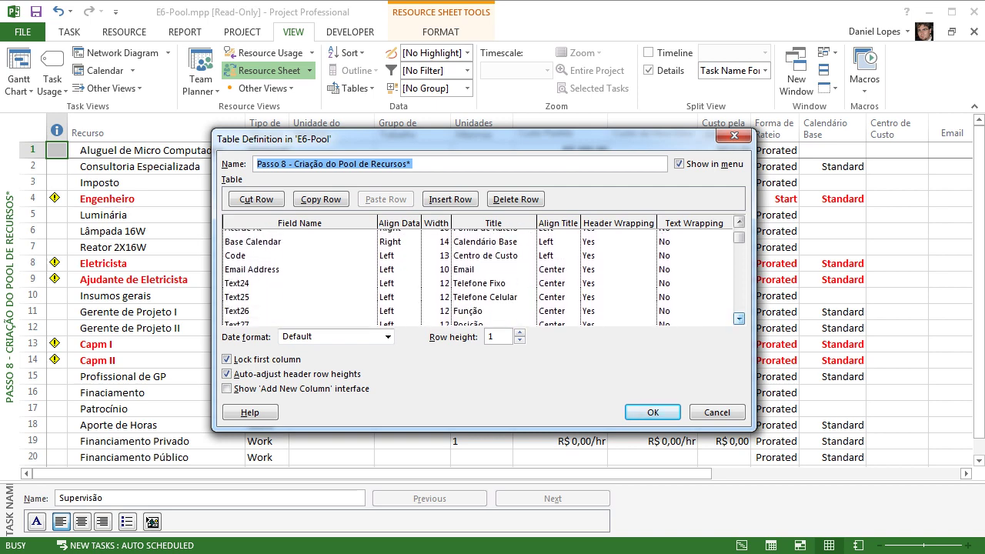
{"action": "left_click", "coordinate": [738, 318]}
{"action": "left_click", "coordinate": [739, 318]}
{"action": "left_click", "coordinate": [739, 318]}
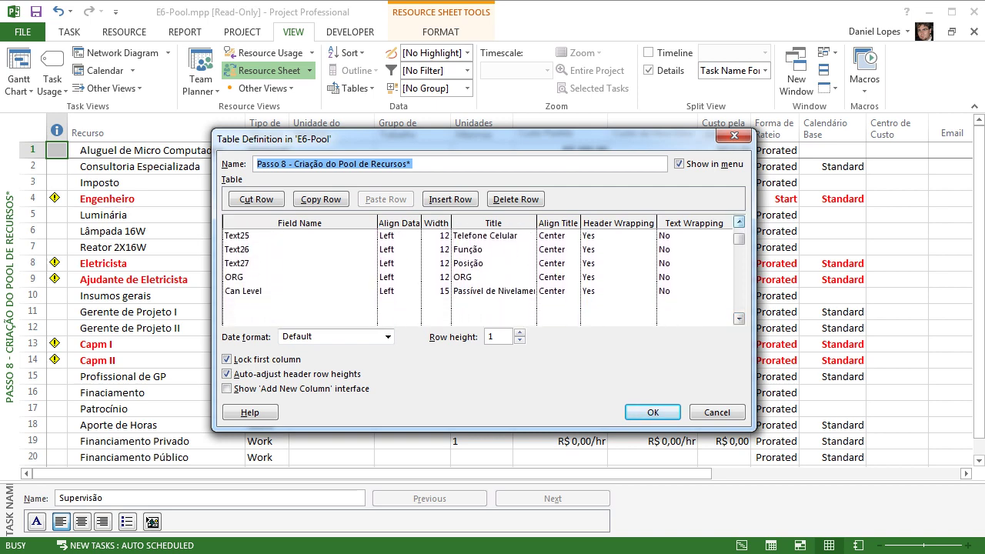
{"action": "left_click", "coordinate": [739, 223]}
{"action": "left_click", "coordinate": [739, 222]}
{"action": "left_click", "coordinate": [738, 223]}
{"action": "left_click", "coordinate": [738, 222]}
{"action": "left_click", "coordinate": [738, 222]}
{"action": "left_click", "coordinate": [738, 222]}
{"action": "left_click", "coordinate": [738, 222]}
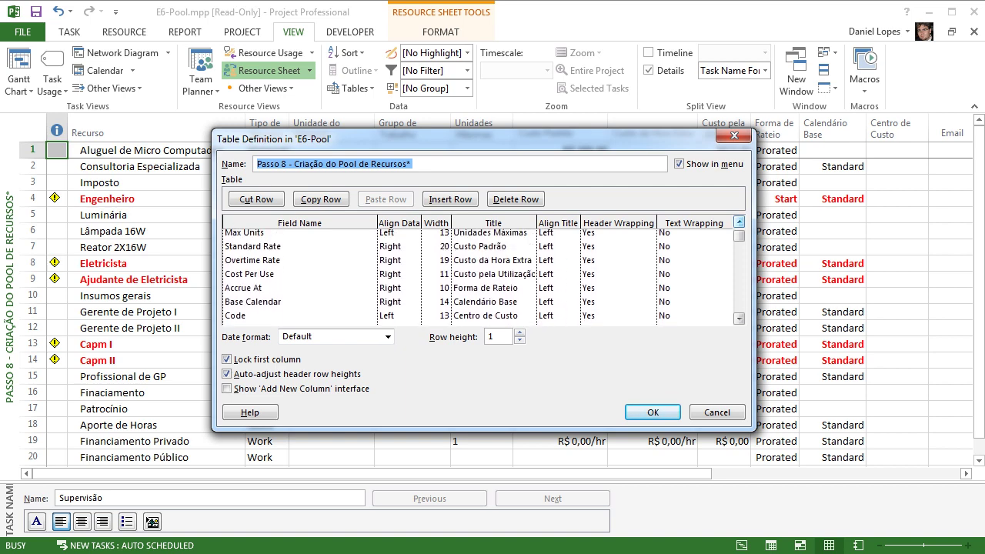
{"action": "left_click", "coordinate": [738, 223]}
{"action": "left_click", "coordinate": [738, 221]}
{"action": "left_click", "coordinate": [738, 221]}
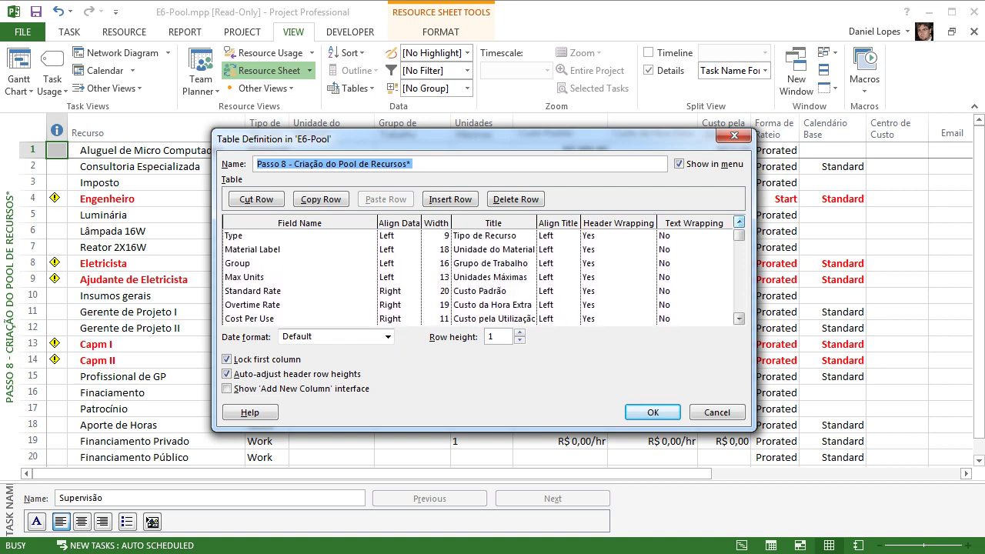
{"action": "left_click", "coordinate": [739, 222]}
{"action": "left_click", "coordinate": [738, 222]}
{"action": "left_click", "coordinate": [738, 221]}
{"action": "left_click", "coordinate": [733, 136]}
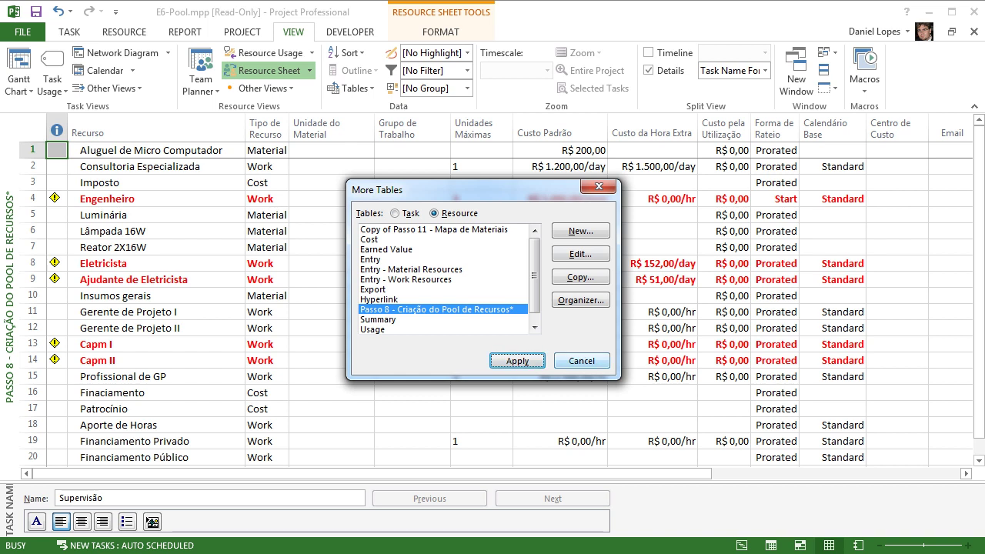
{"action": "key", "text": "Return"}
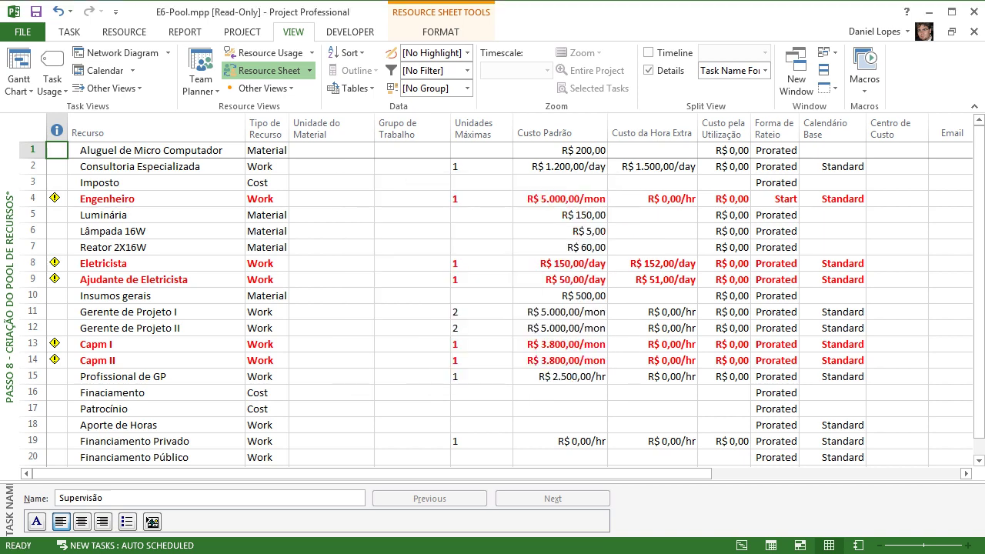
- Return the resource pool to the Resource Sheet view and close the pool file
{"action": "right_click", "coordinate": [16, 360]}
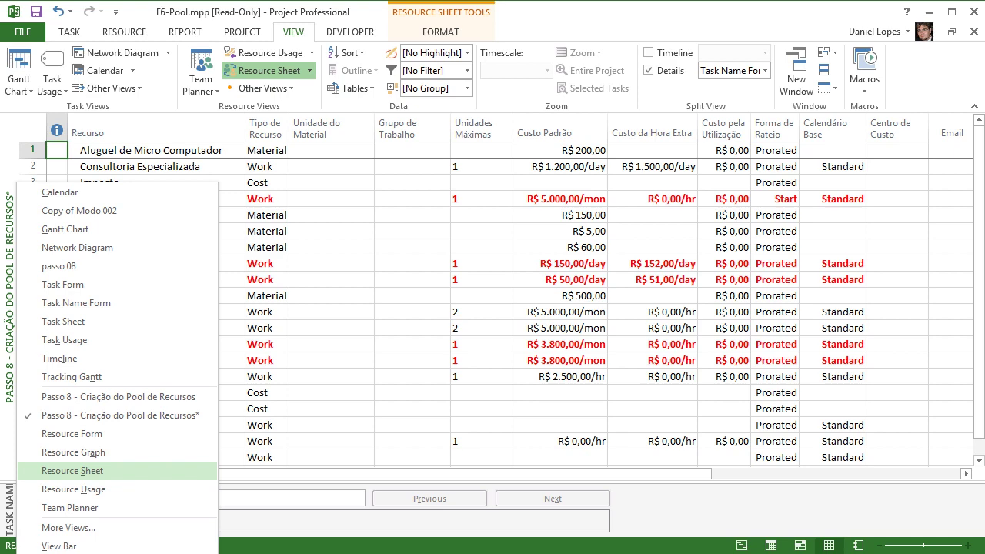
{"action": "left_click", "coordinate": [72, 470]}
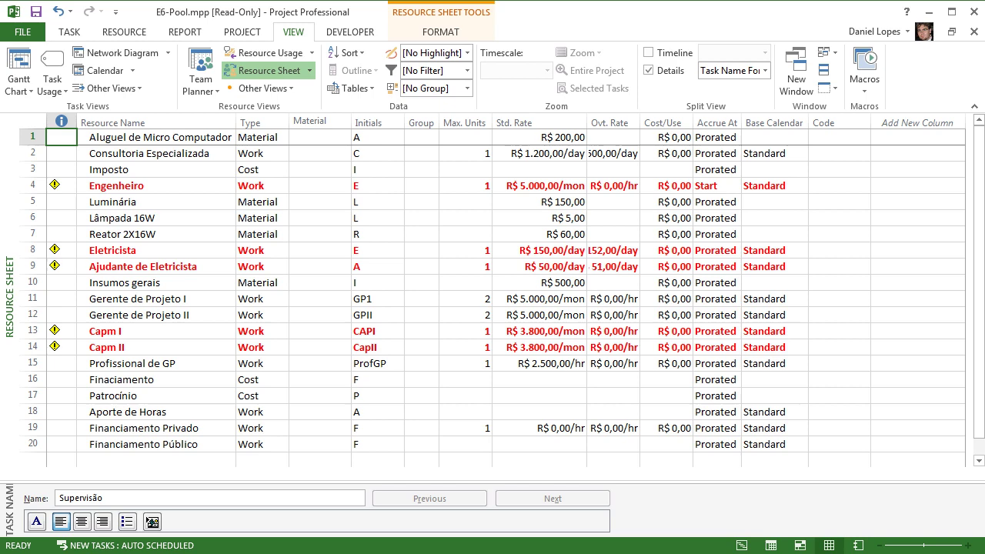
{"action": "left_click", "coordinate": [973, 32]}
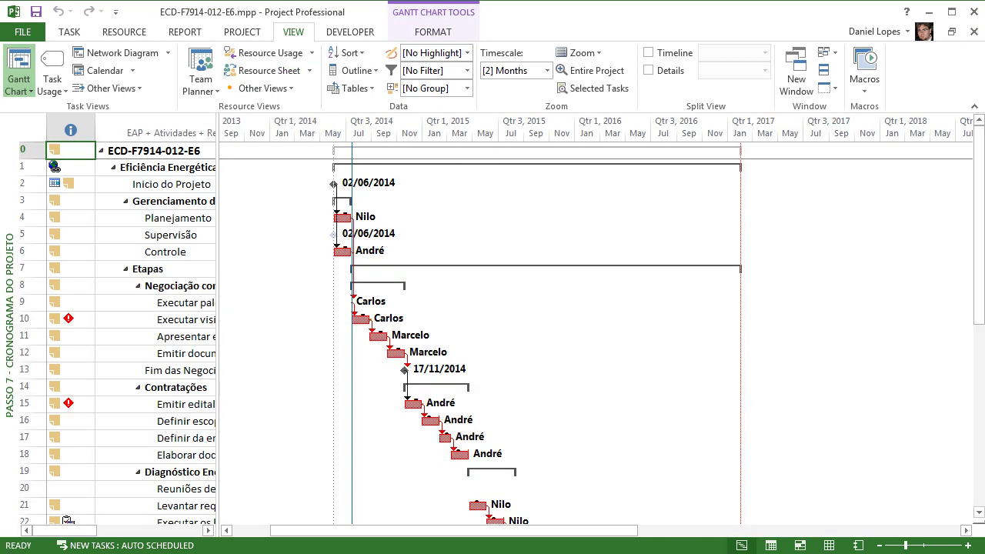
- Switch to Excel, dismiss the protected view notice and close the workbook Custo Total_Master e Master 2.xlsx
{"action": "key", "text": "alt+Tab"}
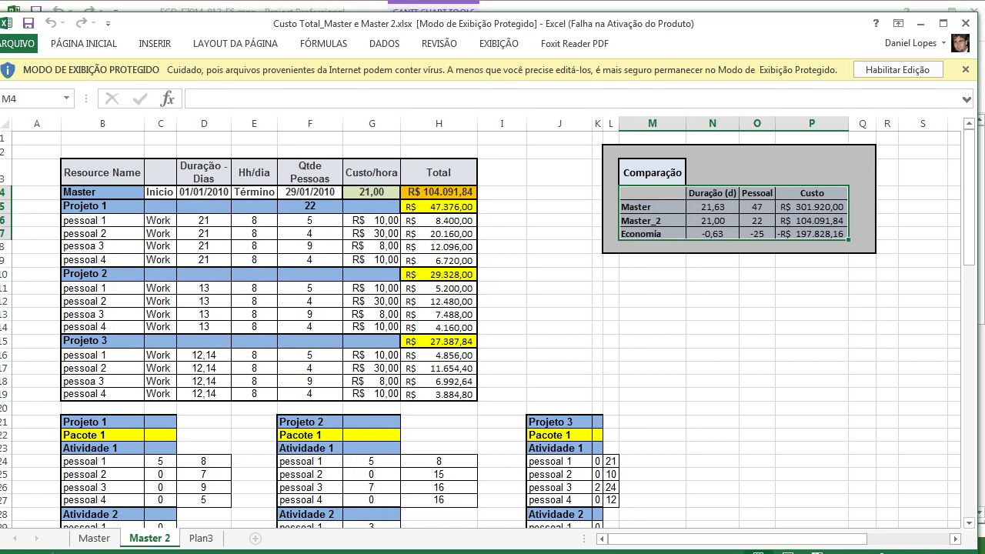
{"action": "left_click", "coordinate": [964, 70]}
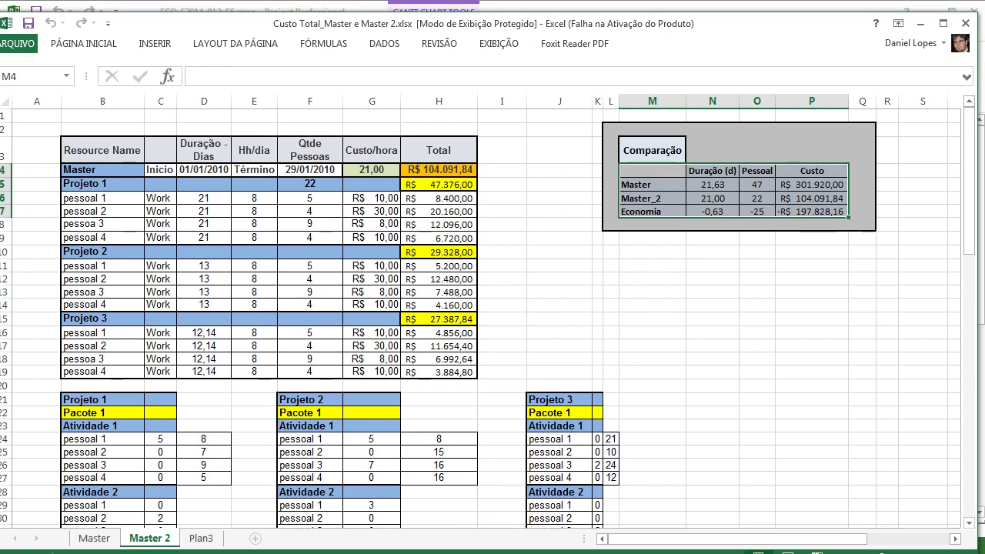
{"action": "left_click", "coordinate": [964, 23]}
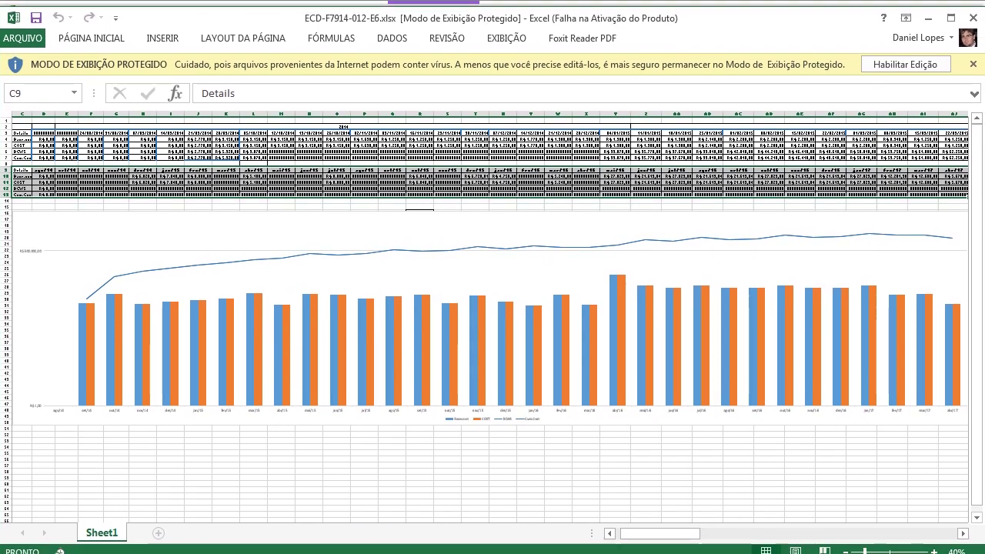
- Enable editing in the workbook ECD-F7914-012-E6.xlsx and reposition its window to show the whole sheet
{"action": "left_click", "coordinate": [645, 496]}
{"action": "left_click", "coordinate": [906, 64]}
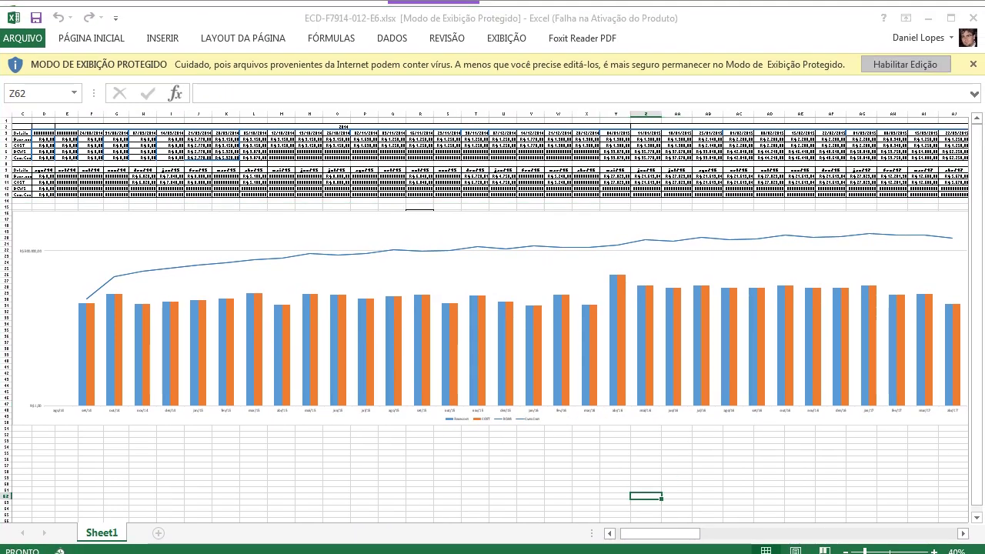
{"action": "key", "text": "alt+F4"}
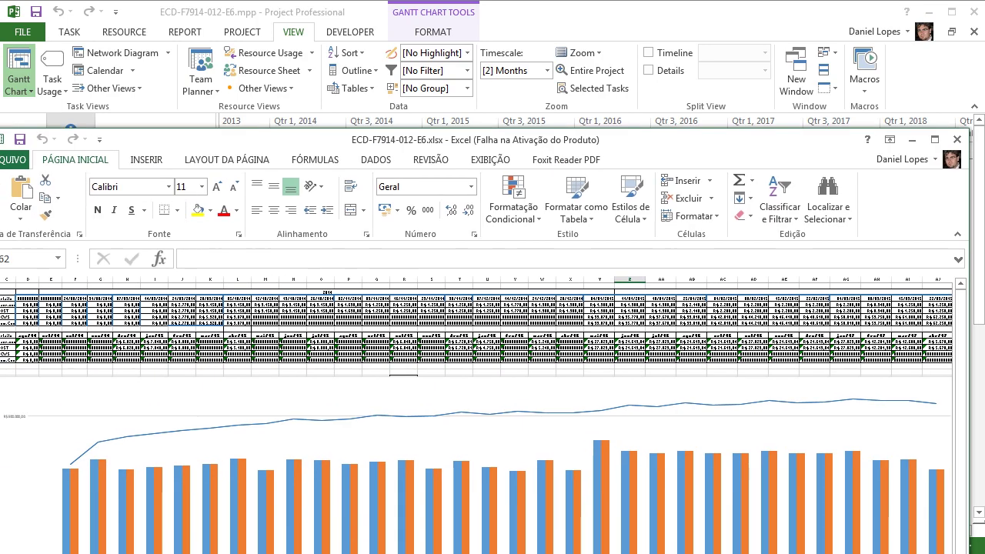
{"action": "left_click_drag", "start_coordinate": [474, 143], "coordinate": [509, 17]}
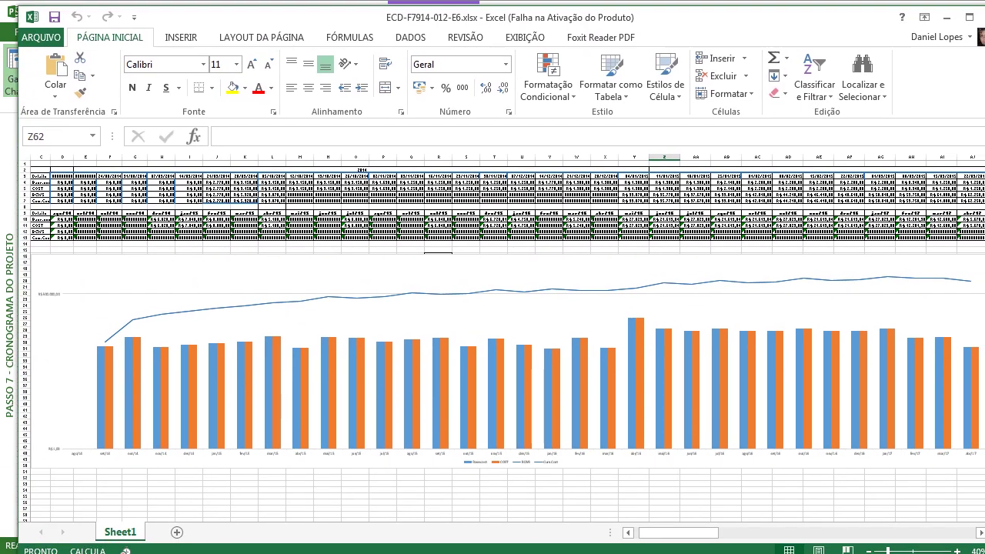
- Set the worksheet zoom to 80% and show the cost tables above the chart from the first column
{"action": "left_click", "coordinate": [868, 551]}
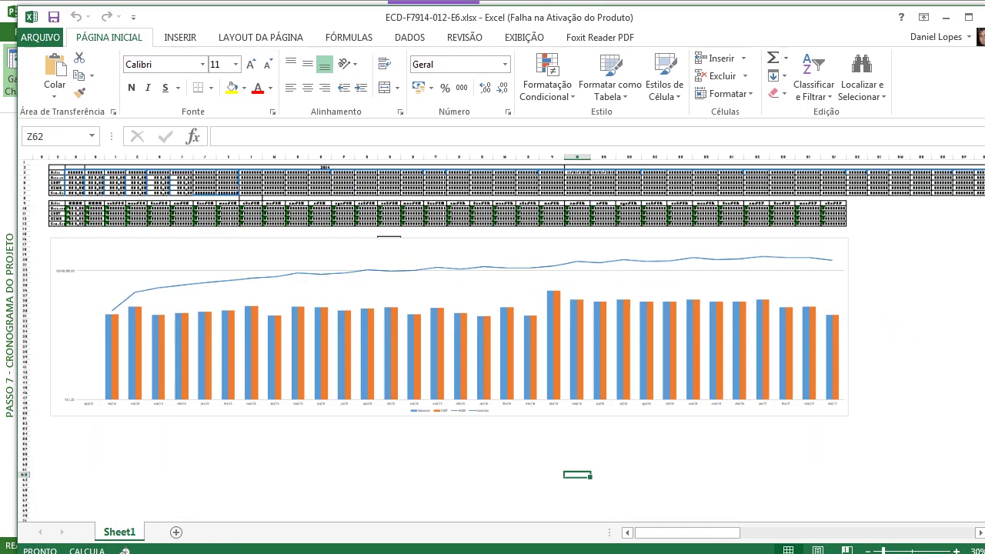
{"action": "key", "text": "Return"}
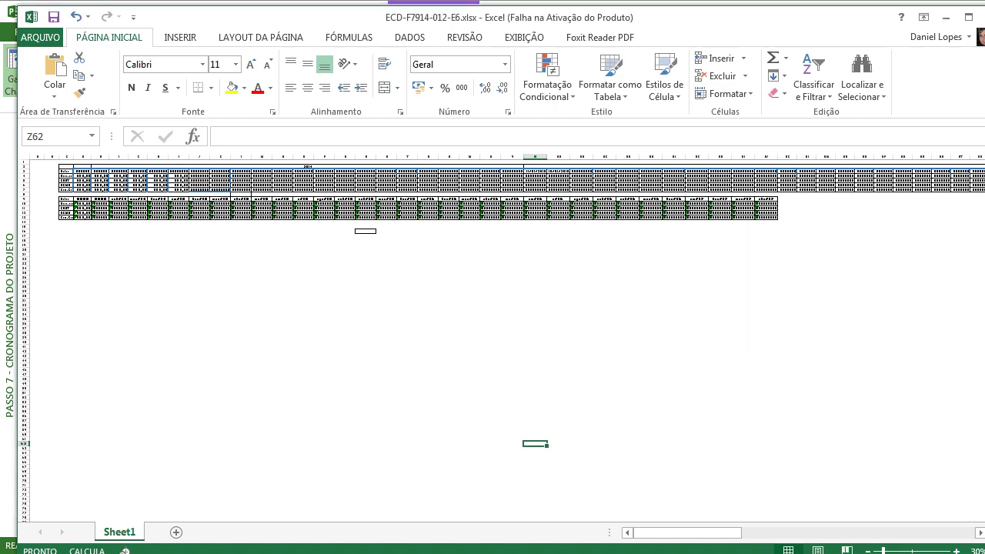
{"action": "scroll", "coordinate": [500, 338], "scroll_direction": "up", "scroll_amount": 5}
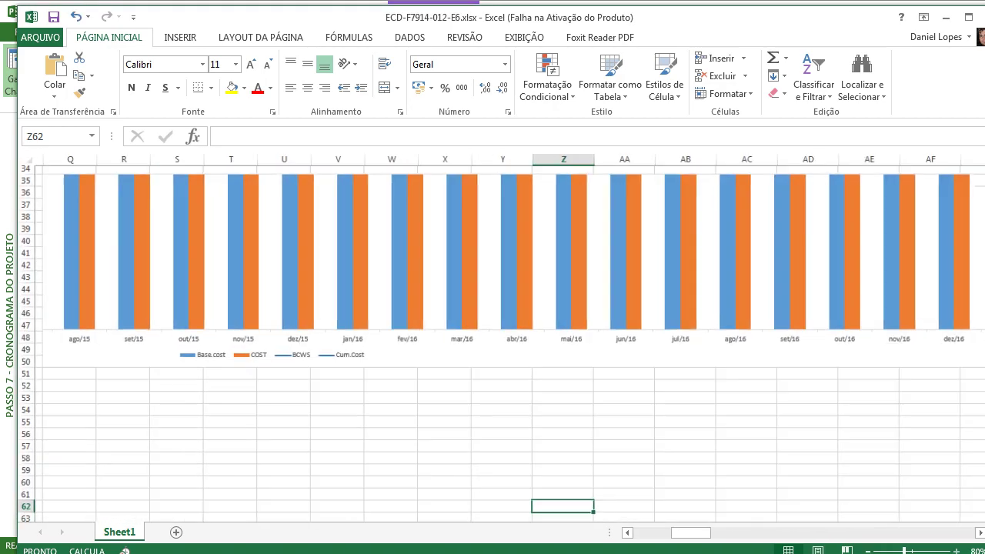
{"action": "left_click_drag", "start_coordinate": [690, 532], "coordinate": [652, 532]}
{"action": "left_click_drag", "start_coordinate": [984, 402], "coordinate": [984, 221]}
{"action": "left_click_drag", "start_coordinate": [983, 399], "coordinate": [984, 398]}
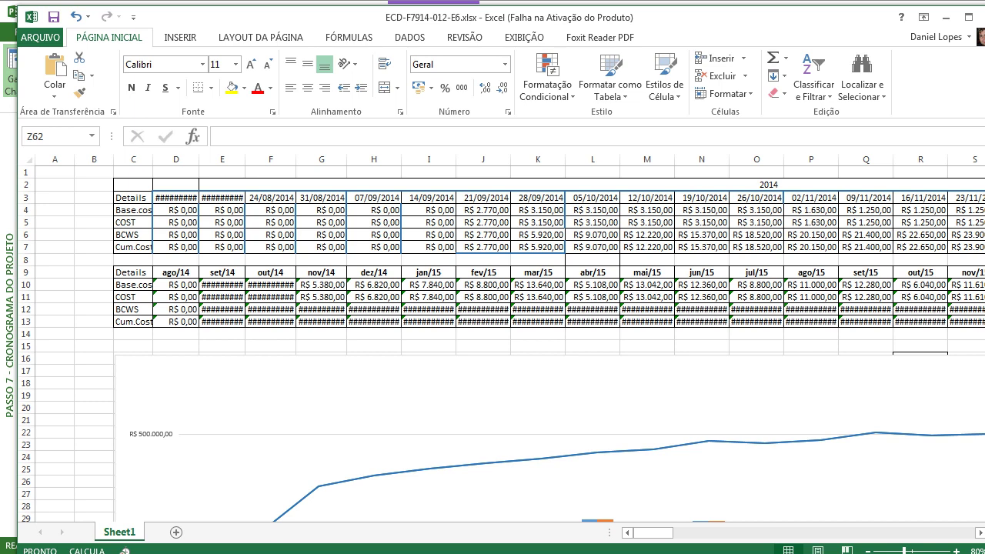
- Inspect the weekly dates in G3:J3, the BCWS sum formula in K12 and the base costs in D4:I4
{"action": "left_click_drag", "start_coordinate": [321, 197], "coordinate": [483, 198]}
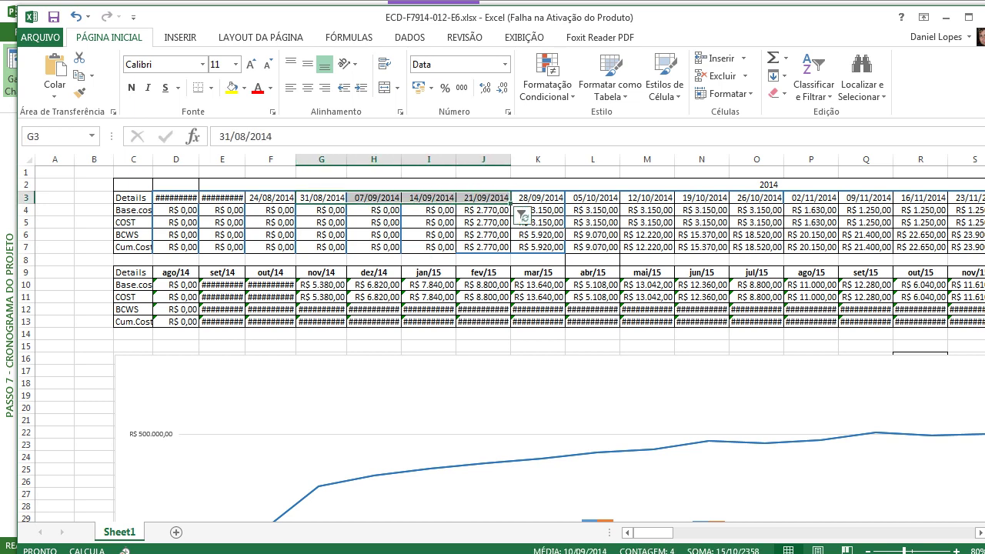
{"action": "mouse_move", "coordinate": [652, 532]}
{"action": "left_mouse_down"}
{"action": "mouse_move", "coordinate": [954, 533]}
{"action": "mouse_move", "coordinate": [654, 532]}
{"action": "left_mouse_up"}
{"action": "left_click", "coordinate": [538, 309]}
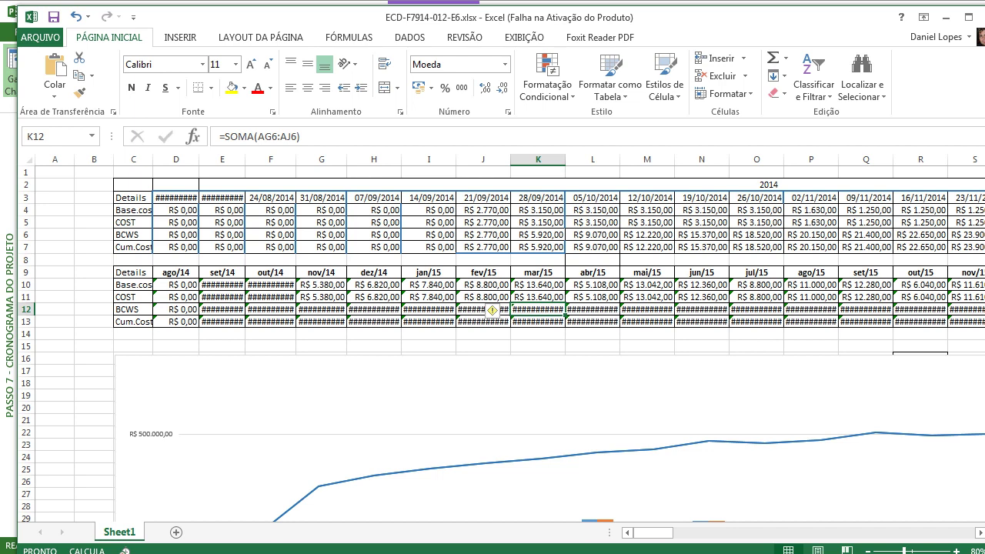
{"action": "left_click_drag", "start_coordinate": [984, 288], "coordinate": [984, 295]}
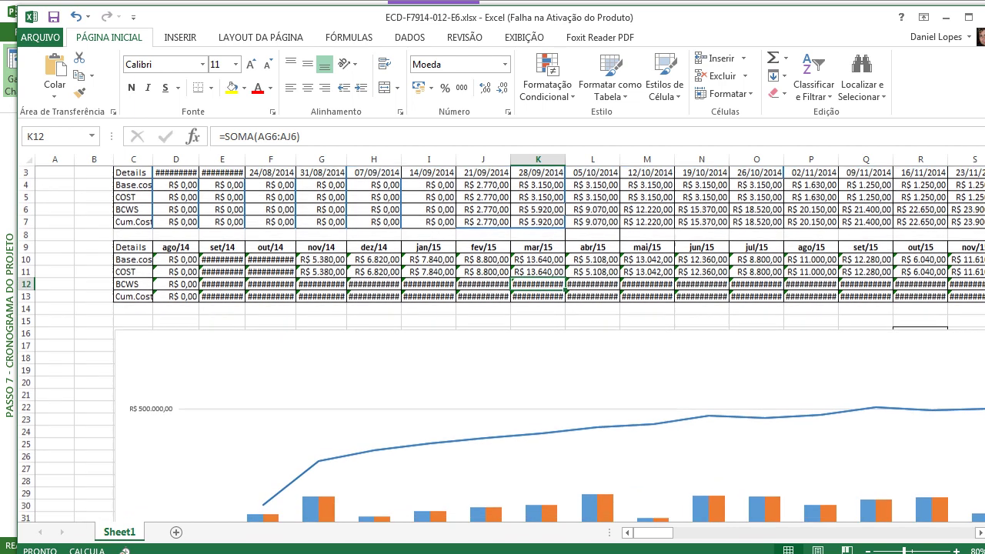
{"action": "left_click_drag", "start_coordinate": [175, 185], "coordinate": [428, 184]}
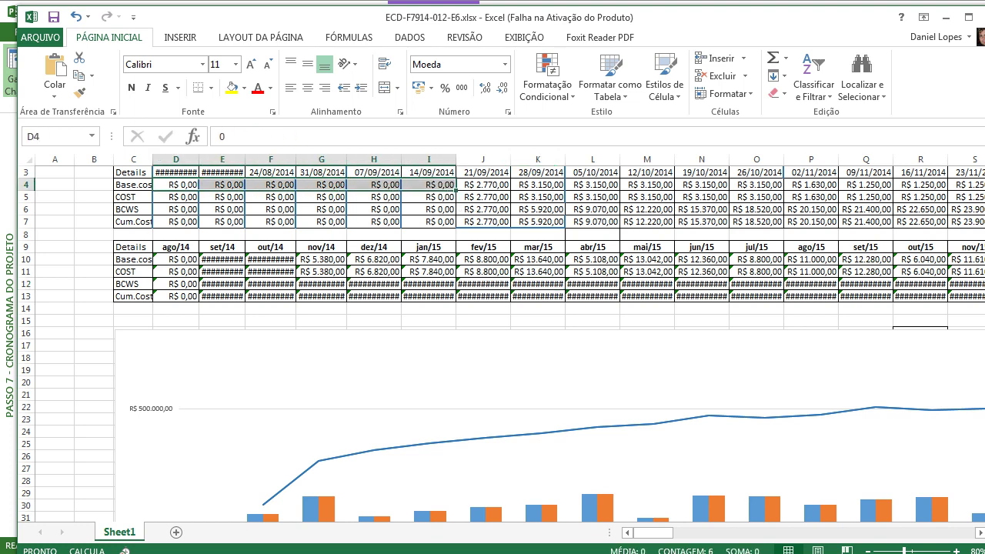
- Inspect the weekly costs in D4:I7 and the date in J3
{"action": "left_click_drag", "start_coordinate": [175, 185], "coordinate": [446, 222]}
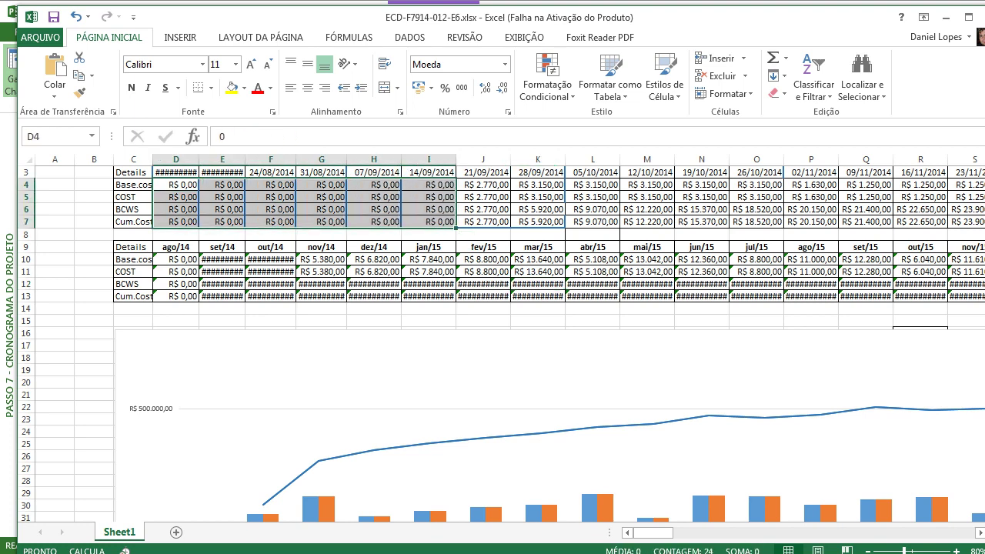
{"action": "scroll", "coordinate": [467, 262], "scroll_direction": "up", "scroll_amount": 1}
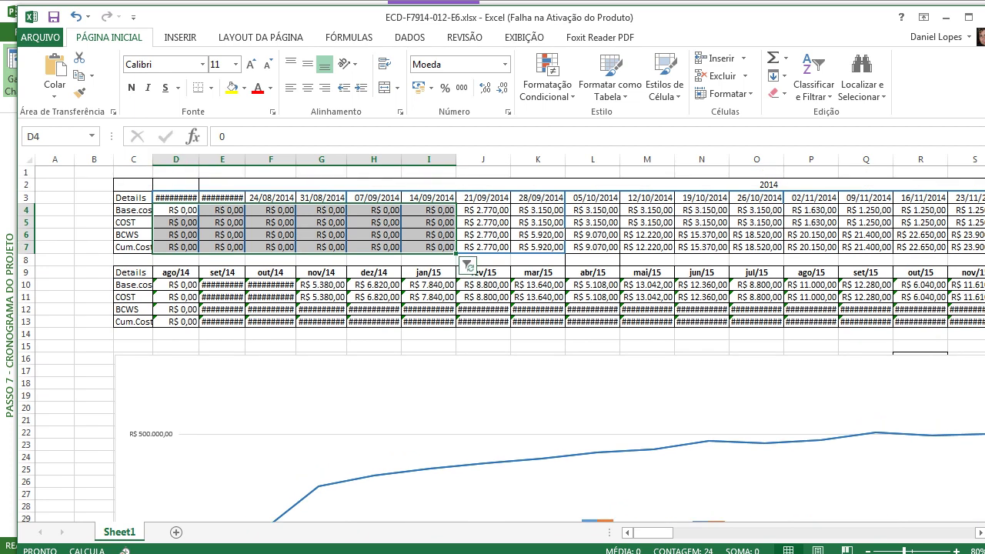
{"action": "left_click", "coordinate": [483, 197]}
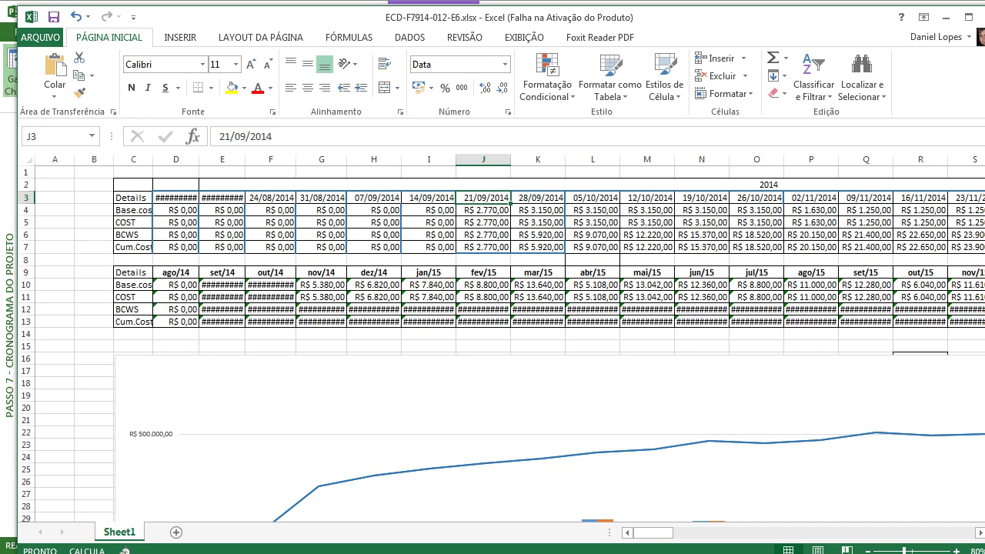
{"action": "left_click_drag", "start_coordinate": [428, 209], "coordinate": [176, 246]}
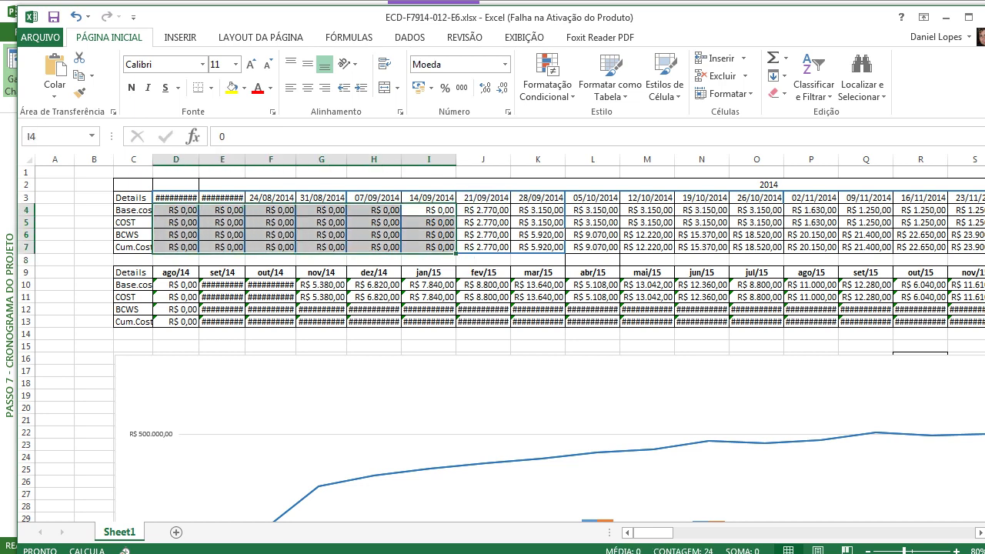
- Examine the chart's monthly bars, cost curve and legend, and return to the first columns of the cost tables
{"action": "left_click_drag", "start_coordinate": [654, 533], "coordinate": [700, 533]}
{"action": "left_click_drag", "start_coordinate": [984, 323], "coordinate": [984, 331]}
{"action": "left_click_drag", "start_coordinate": [700, 532], "coordinate": [671, 532]}
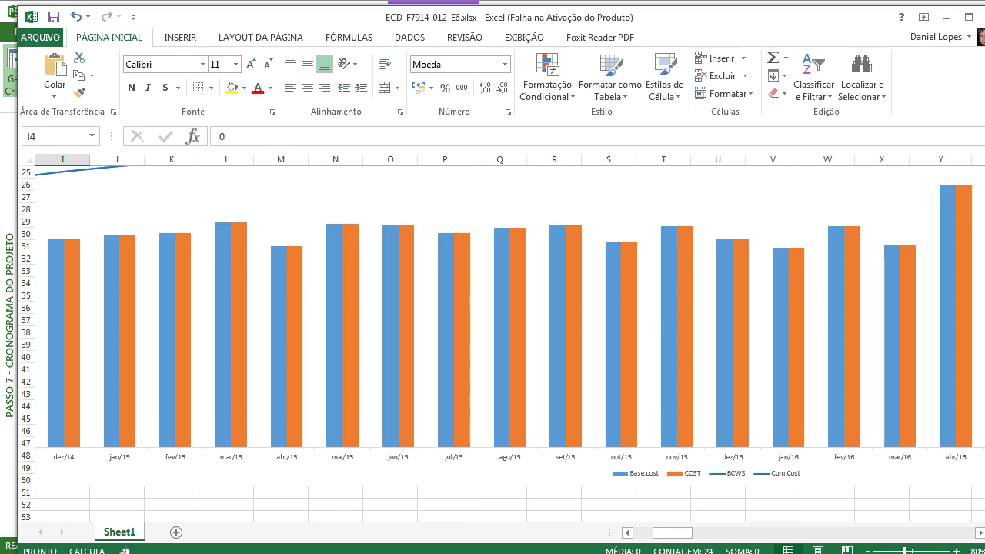
{"action": "scroll", "coordinate": [500, 343], "scroll_direction": "up", "scroll_amount": 8}
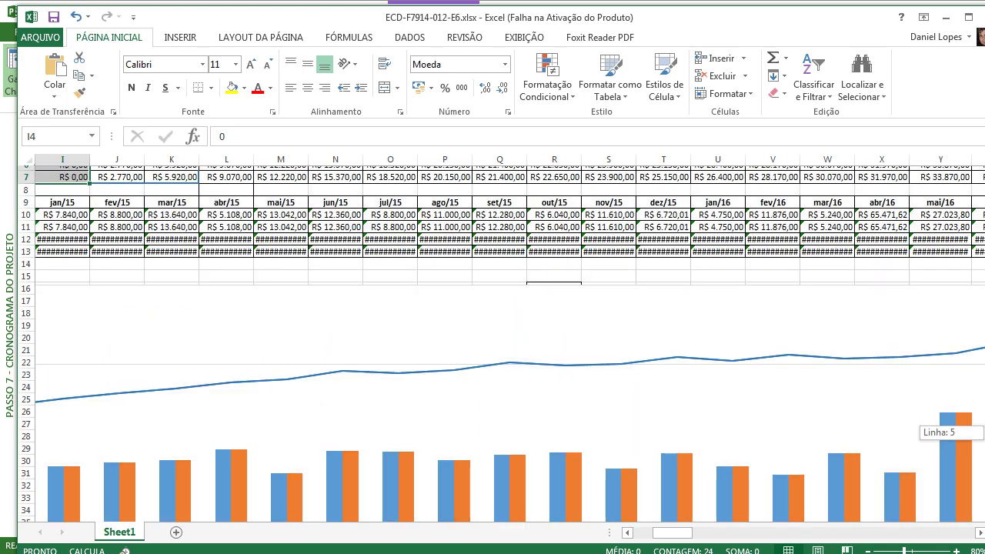
{"action": "left_click_drag", "start_coordinate": [674, 532], "coordinate": [652, 532]}
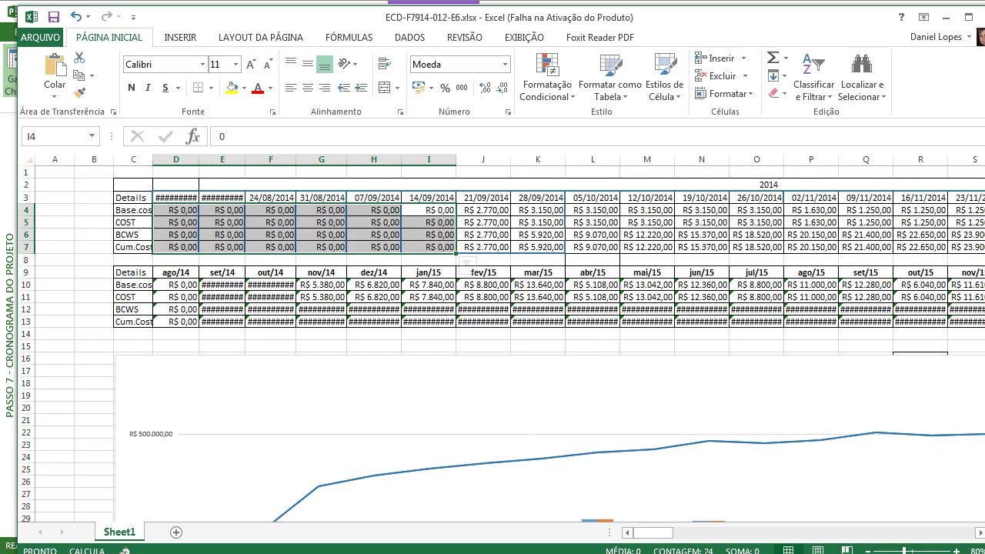
- Check the Cum.Cost values in L7 and M7 against the sums of the weekly COST values starting at J5
{"action": "left_click", "coordinate": [133, 247]}
{"action": "left_click", "coordinate": [133, 247]}
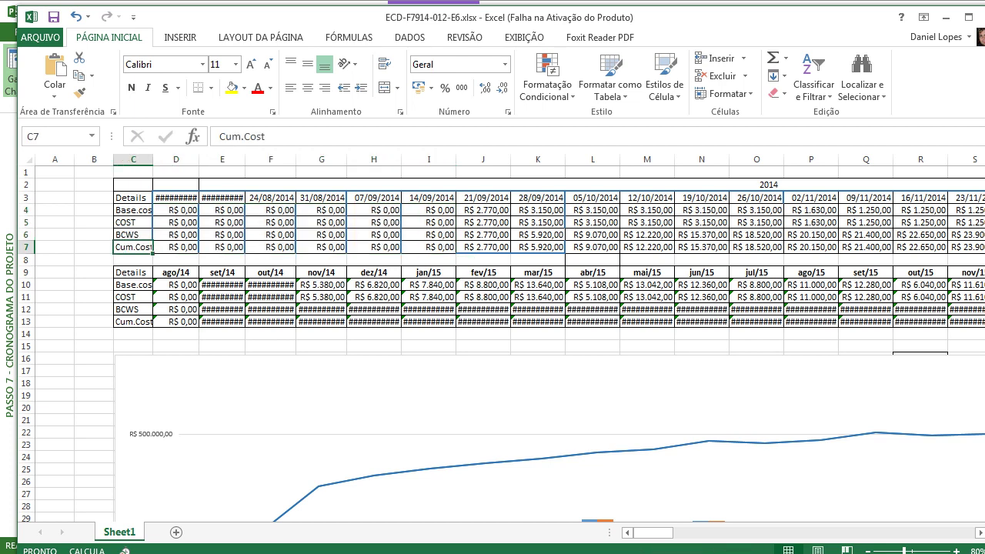
{"action": "left_click_drag", "start_coordinate": [483, 223], "coordinate": [539, 222]}
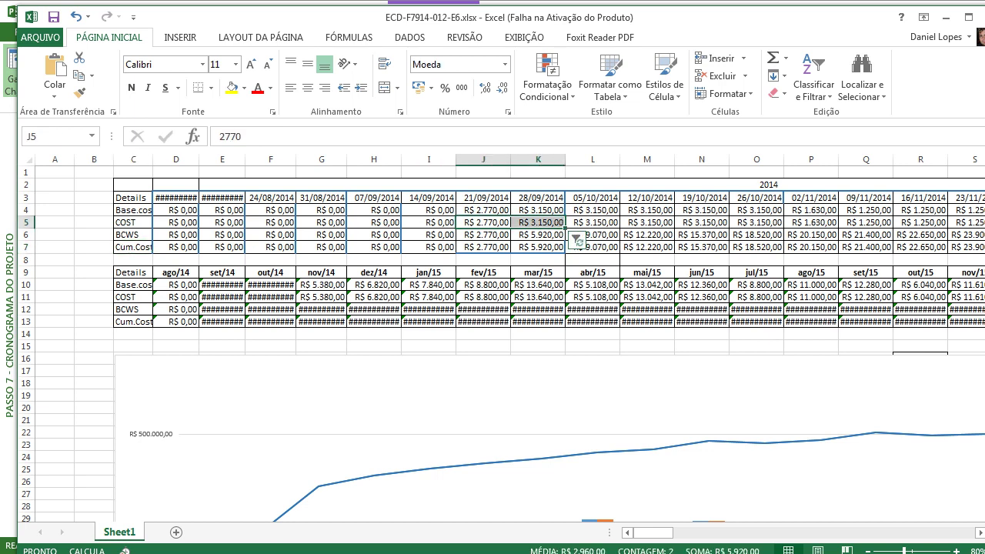
{"action": "left_click", "coordinate": [592, 247]}
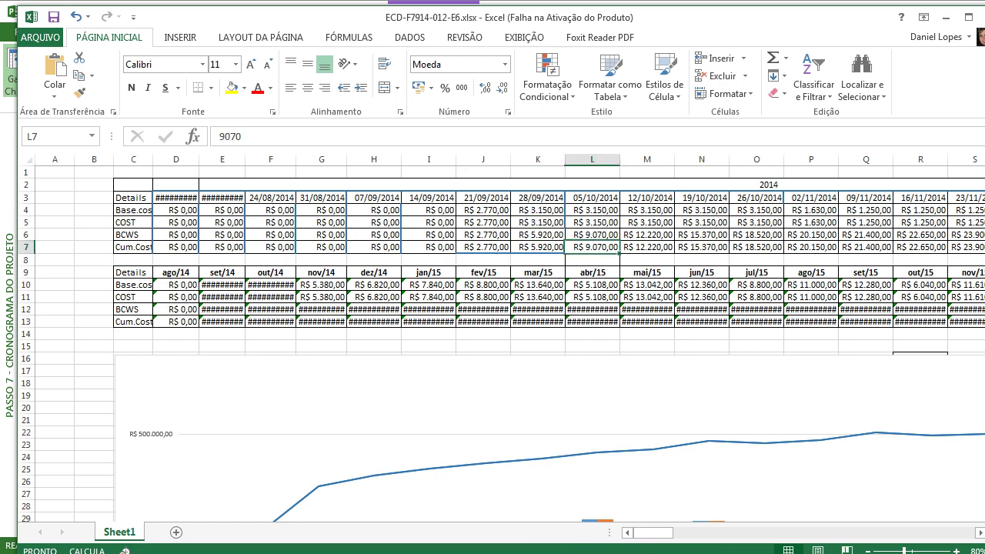
{"action": "left_click_drag", "start_coordinate": [483, 223], "coordinate": [592, 222]}
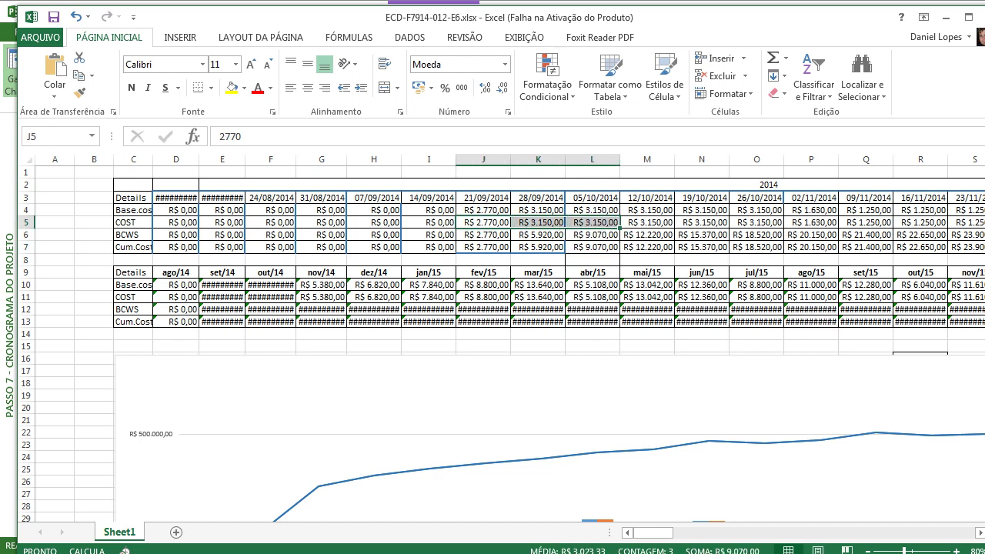
{"action": "left_click", "coordinate": [646, 247]}
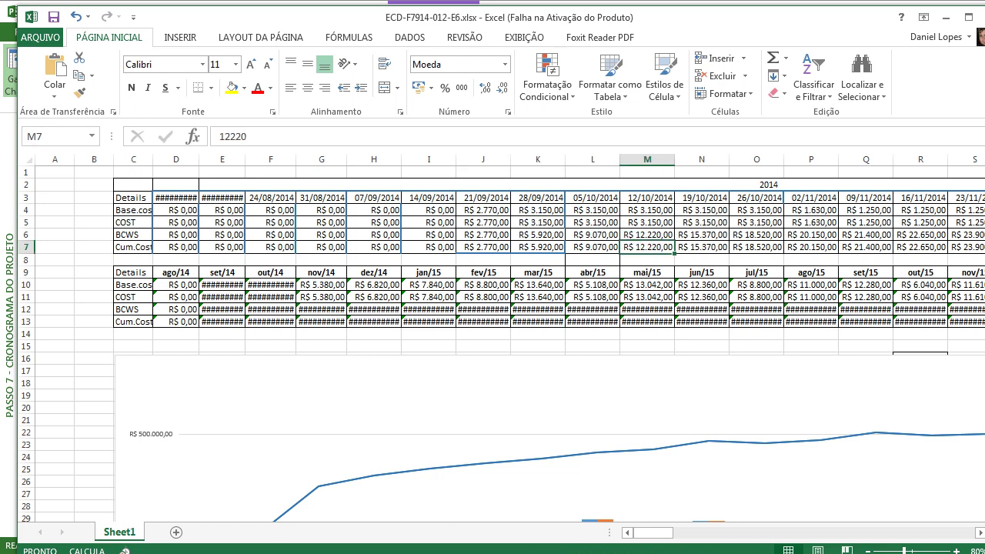
{"action": "left_click_drag", "start_coordinate": [483, 222], "coordinate": [647, 222]}
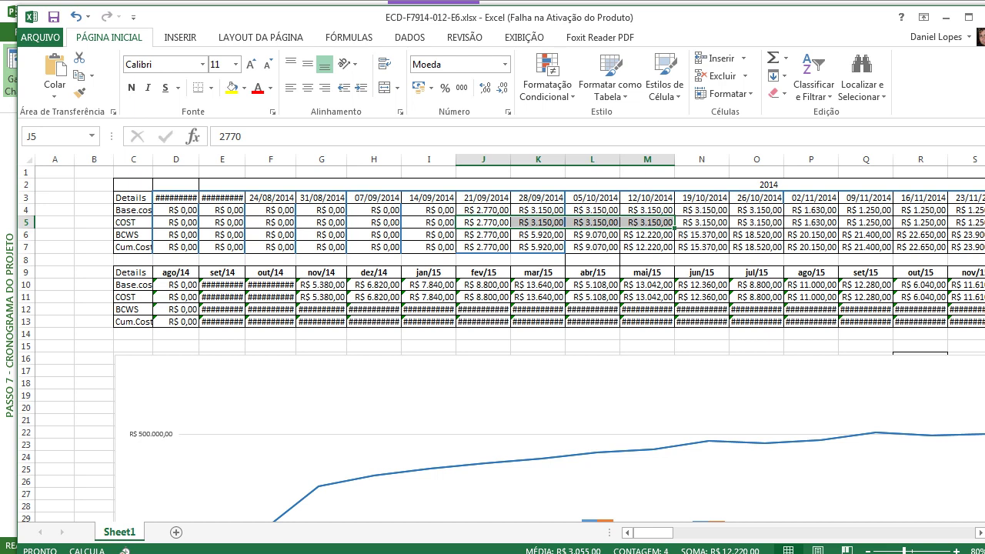
- Review the COST, Cum.Cost, Base.cost and BCWS row labels in C4:C7 of the weekly table
{"action": "left_click", "coordinate": [133, 222]}
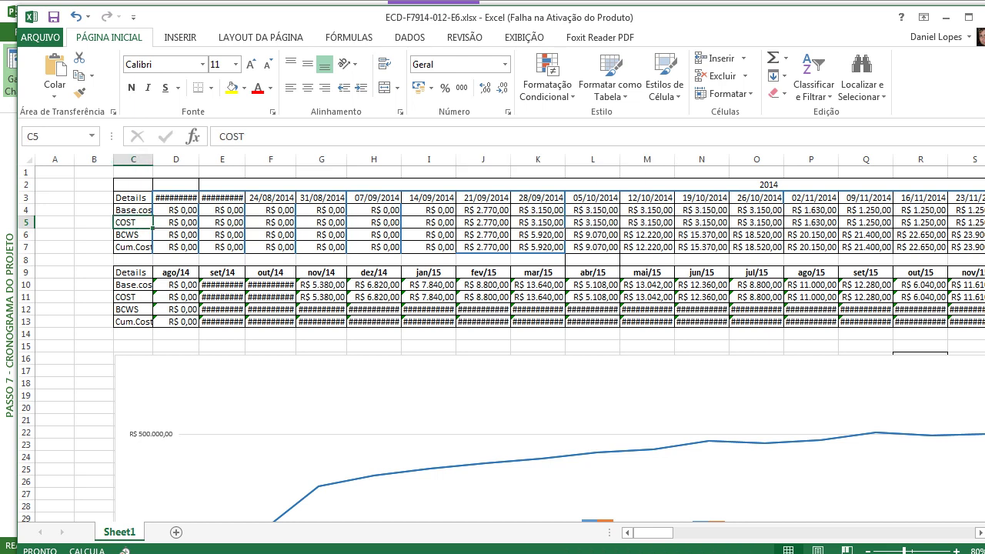
{"action": "left_click", "coordinate": [133, 247]}
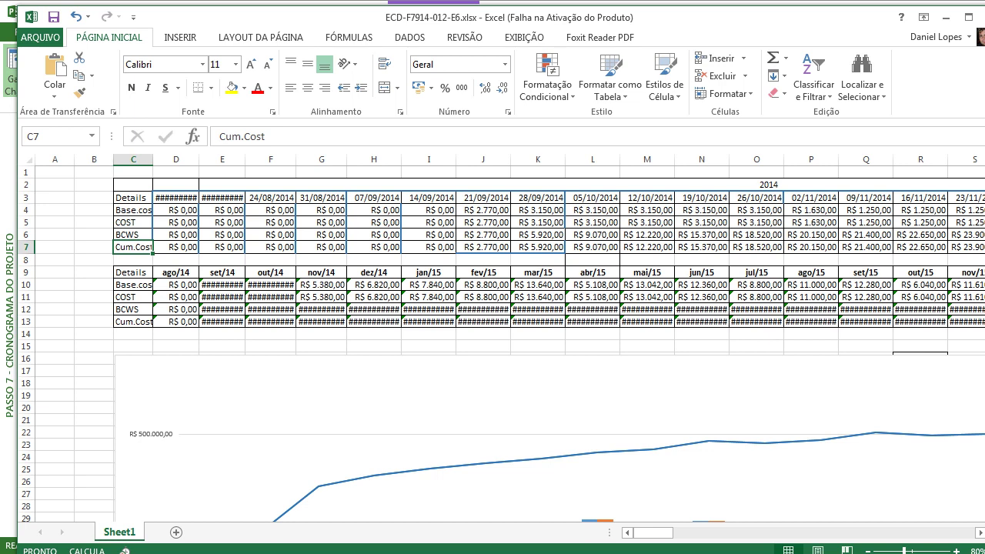
{"action": "left_click", "coordinate": [133, 210]}
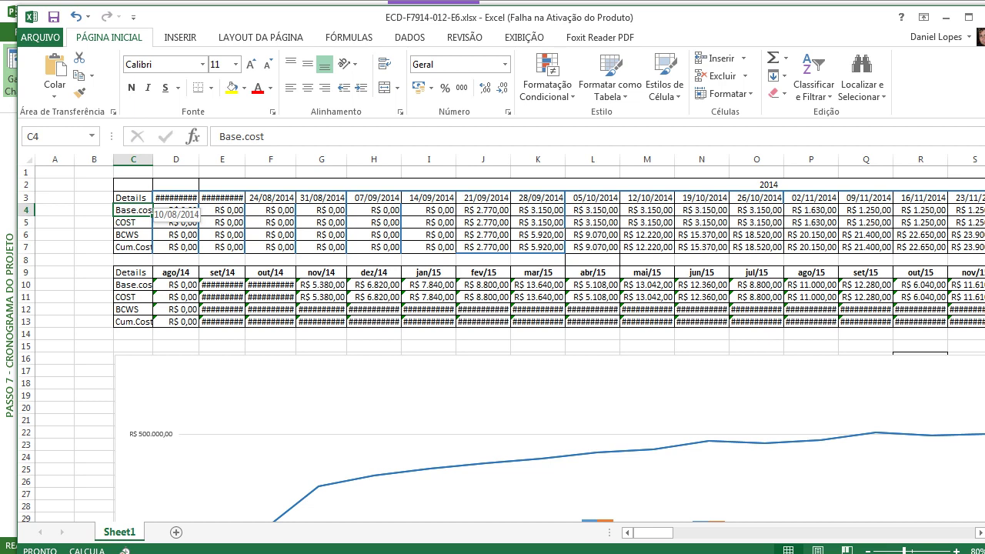
{"action": "left_click", "coordinate": [133, 234]}
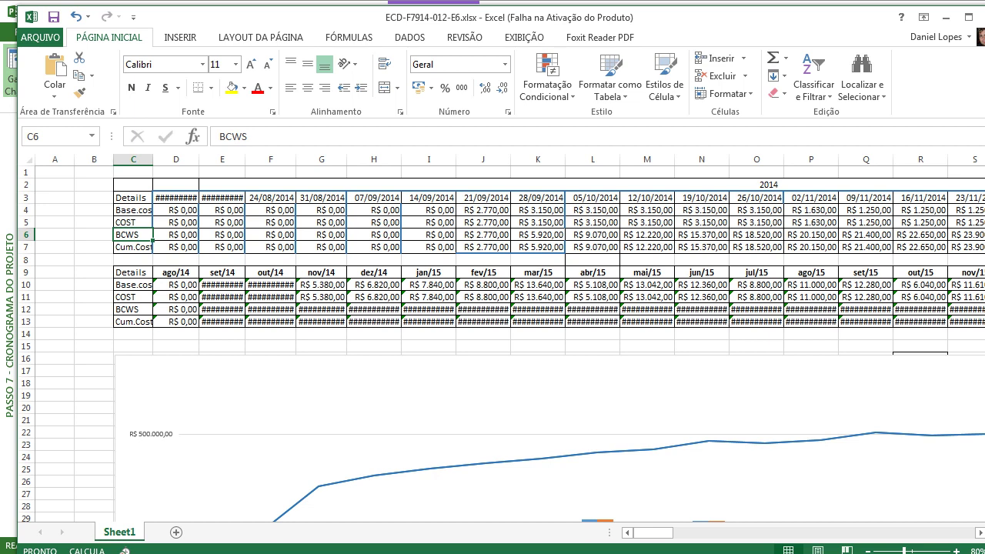
{"action": "left_click", "coordinate": [133, 222]}
{"action": "left_click", "coordinate": [133, 235]}
{"action": "left_click", "coordinate": [133, 222]}
- Compare the BCWS and COST values week by week in K5:M6, ending on the BCWS value in N6
{"action": "left_click", "coordinate": [537, 235]}
{"action": "left_click", "coordinate": [538, 222]}
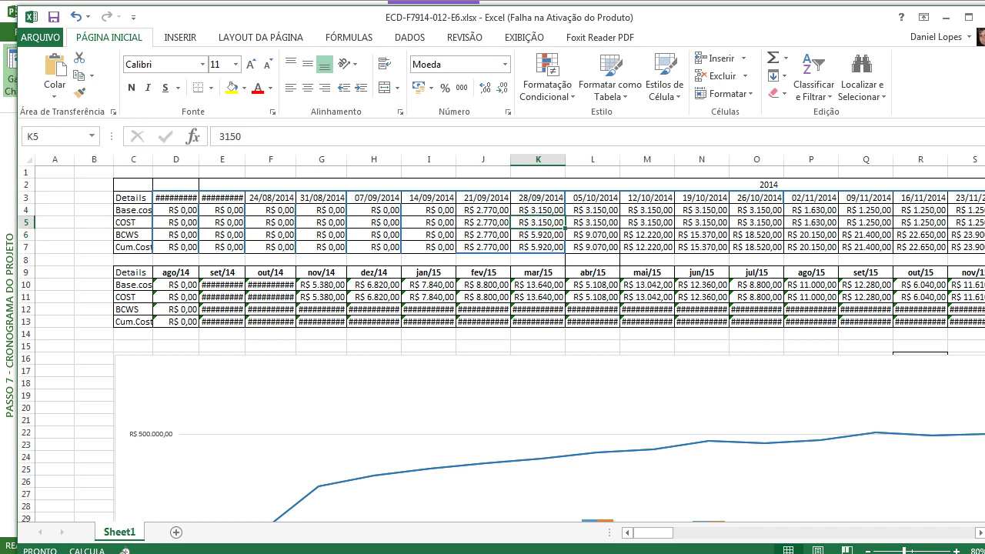
{"action": "left_click", "coordinate": [593, 235]}
{"action": "left_click", "coordinate": [592, 223]}
{"action": "left_click", "coordinate": [647, 234]}
{"action": "left_click", "coordinate": [647, 222]}
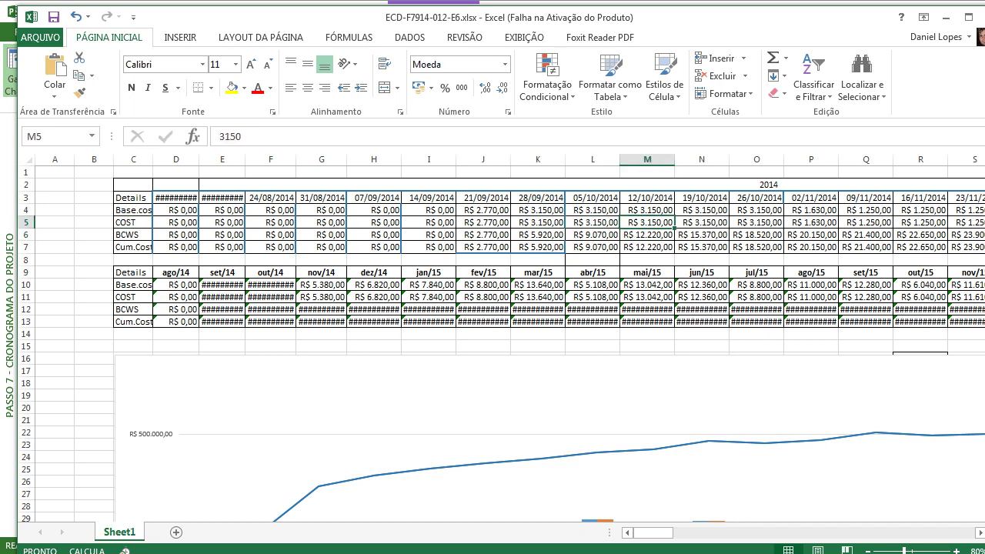
{"action": "left_click", "coordinate": [702, 234]}
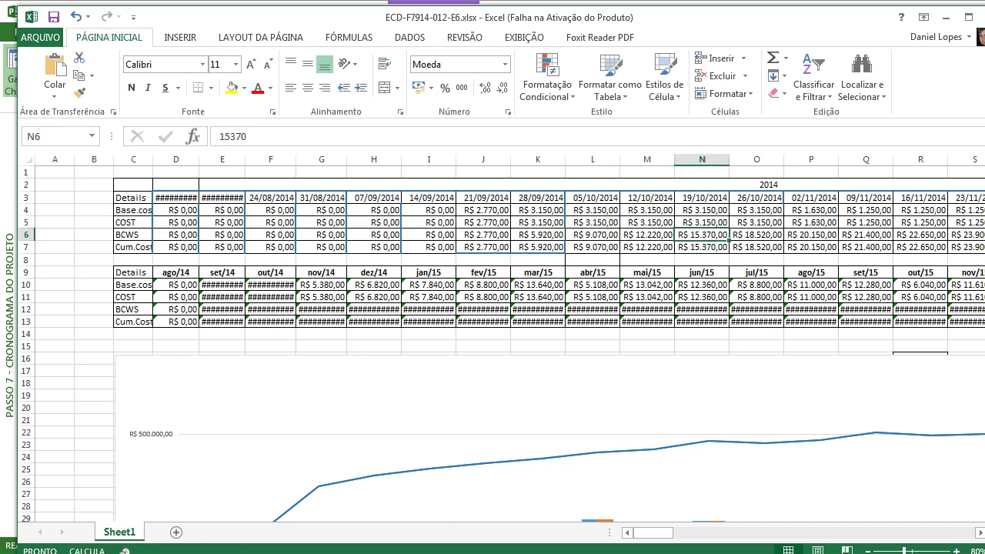
- Compare the Cum.Cost, BCWS and COST values for the week of 28/09/2014 in column K
{"action": "left_click", "coordinate": [537, 247]}
{"action": "left_click", "coordinate": [537, 223]}
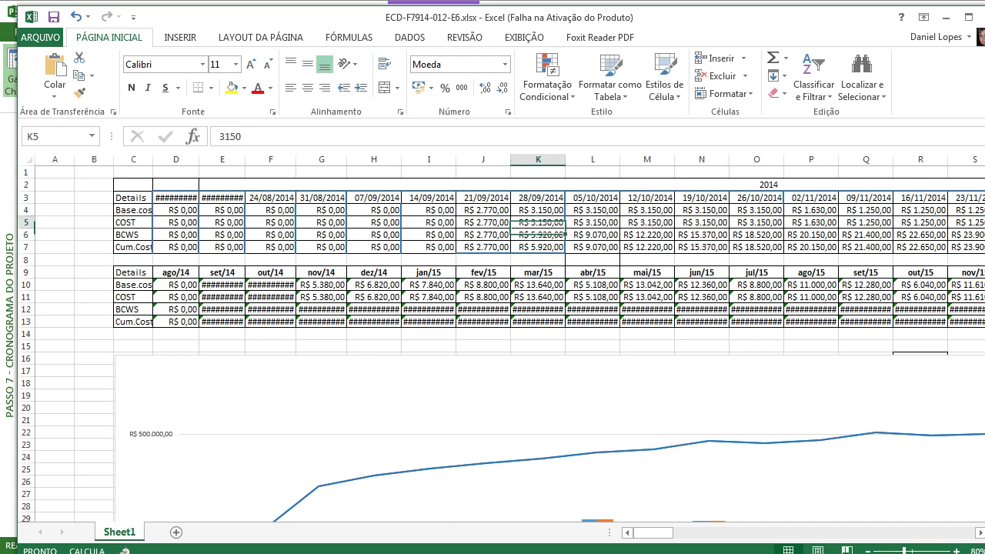
{"action": "left_click", "coordinate": [537, 234]}
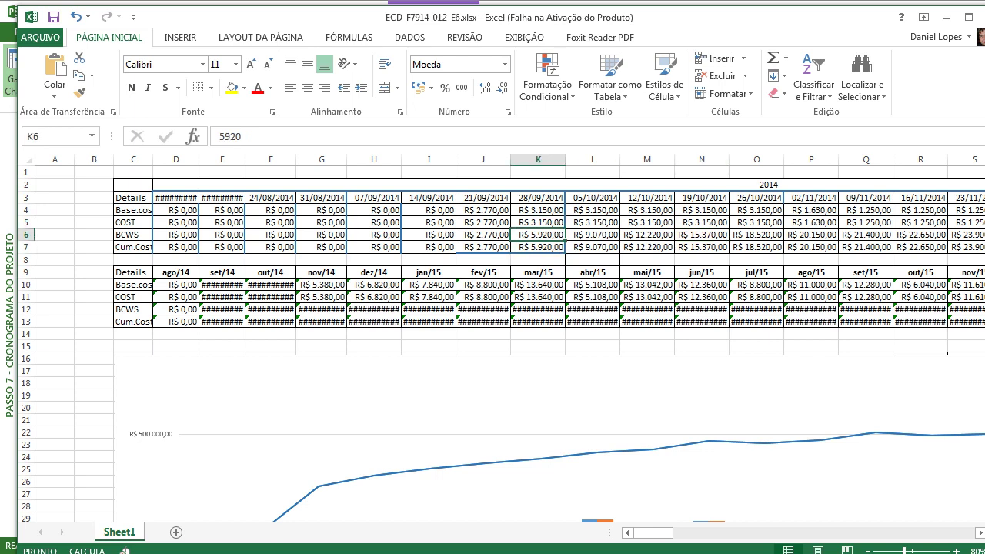
{"action": "left_click", "coordinate": [538, 223]}
{"action": "left_click", "coordinate": [537, 234]}
{"action": "left_click", "coordinate": [537, 222]}
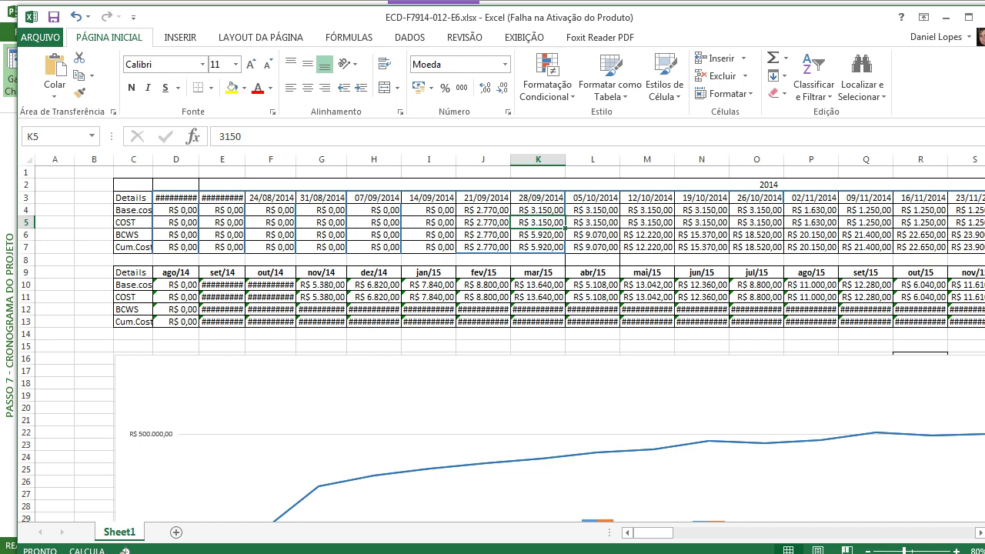
- View the chart's bars, cost curve and legend below the tables again and return to the top of the sheet
{"action": "left_click_drag", "start_coordinate": [984, 216], "coordinate": [984, 265]}
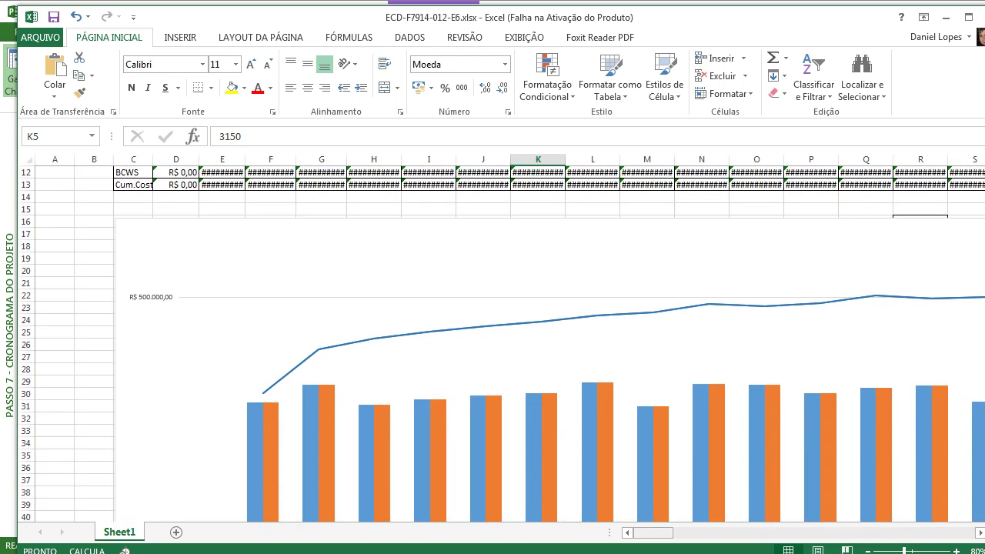
{"action": "mouse_move", "coordinate": [654, 532]}
{"action": "left_mouse_down"}
{"action": "mouse_move", "coordinate": [726, 532]}
{"action": "mouse_move", "coordinate": [667, 533]}
{"action": "left_mouse_up"}
{"action": "scroll", "coordinate": [860, 367], "scroll_direction": "down", "scroll_amount": 4}
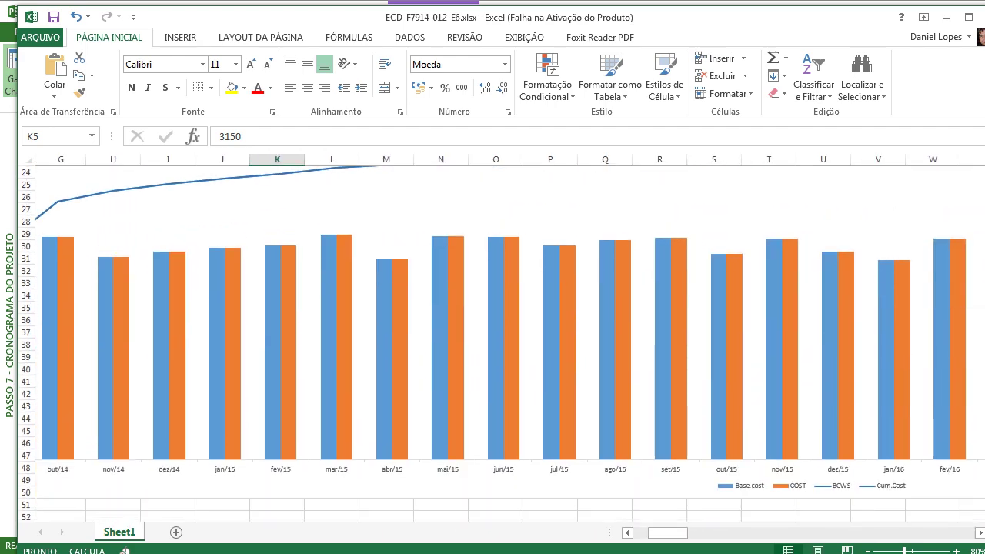
{"action": "scroll", "coordinate": [500, 346], "scroll_direction": "up", "scroll_amount": 2}
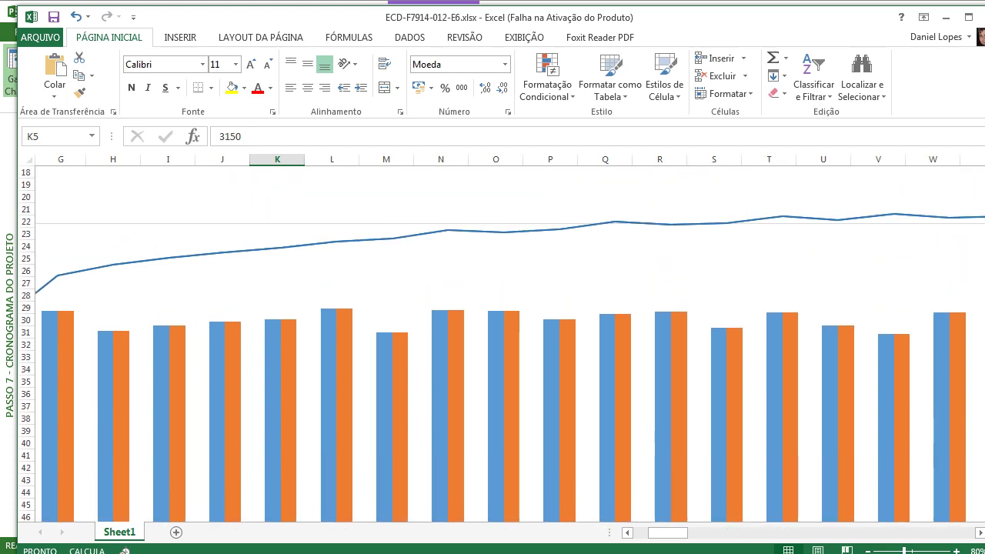
{"action": "left_click_drag", "start_coordinate": [668, 532], "coordinate": [653, 532]}
{"action": "scroll", "coordinate": [500, 346], "scroll_direction": "up", "scroll_amount": 6}
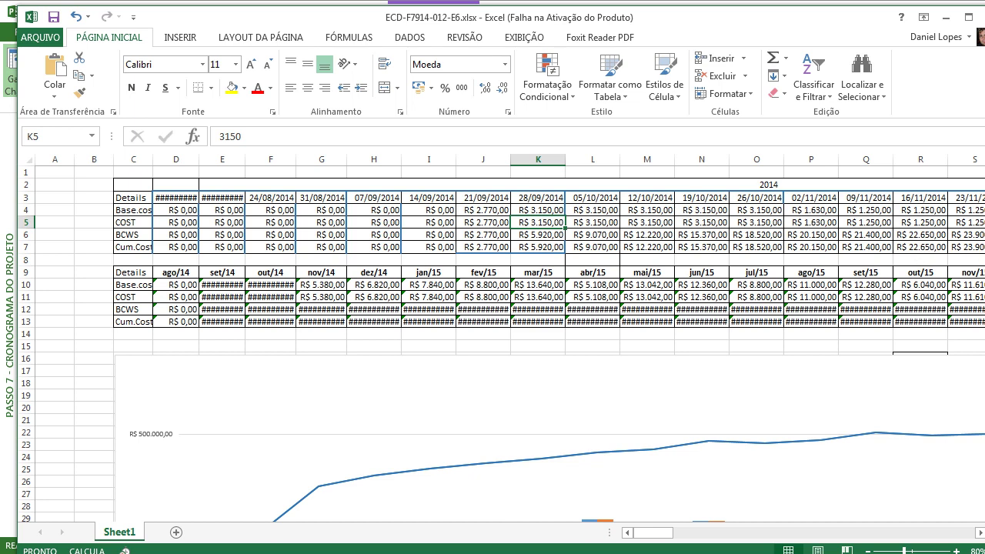
- Select the chart's plot area and shorten its source data range in the monthly table to end at dez/15, row 13
{"action": "left_click", "coordinate": [769, 385]}
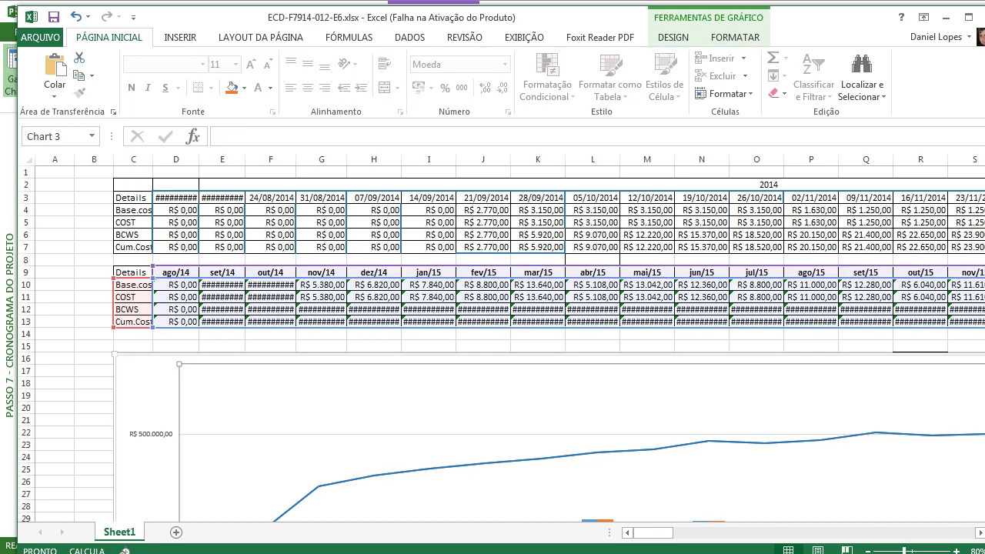
{"action": "left_click_drag", "start_coordinate": [648, 533], "coordinate": [681, 531]}
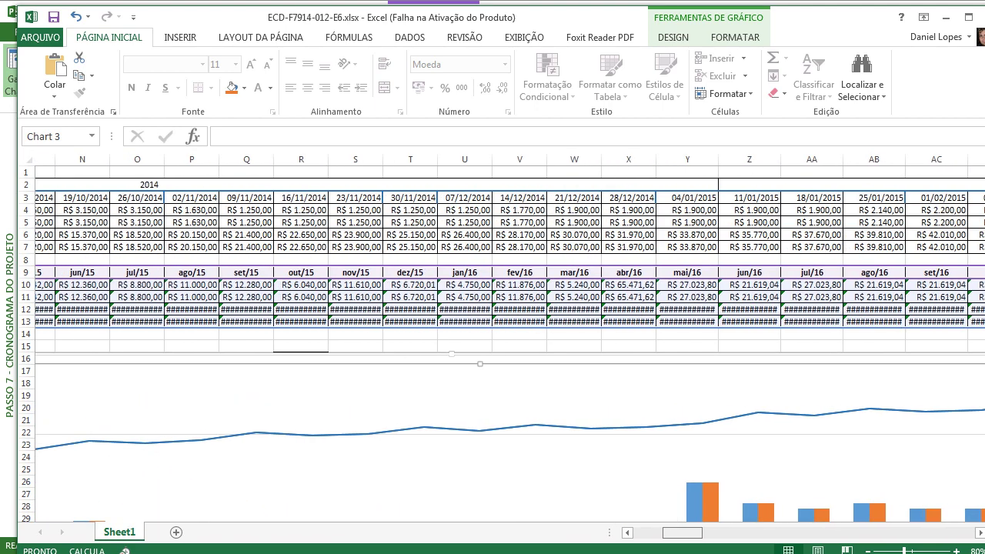
{"action": "left_click_drag", "start_coordinate": [984, 301], "coordinate": [984, 384]}
{"action": "left_click_drag", "start_coordinate": [681, 532], "coordinate": [653, 531]}
{"action": "left_click_drag", "start_coordinate": [984, 407], "coordinate": [984, 335]}
{"action": "left_click_drag", "start_coordinate": [653, 531], "coordinate": [708, 531]}
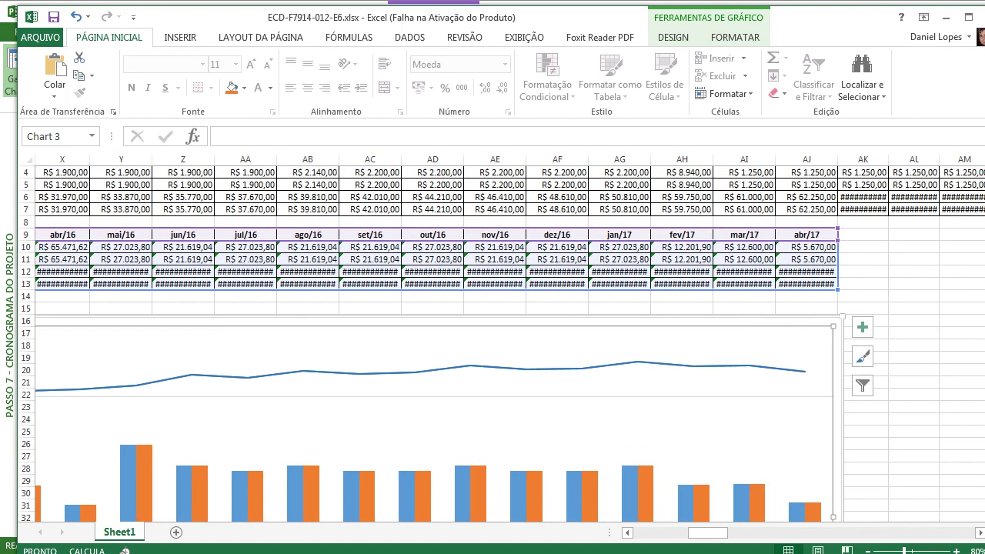
{"action": "left_click_drag", "start_coordinate": [837, 289], "coordinate": [198, 253]}
{"action": "left_click_drag", "start_coordinate": [300, 253], "coordinate": [582, 289]}
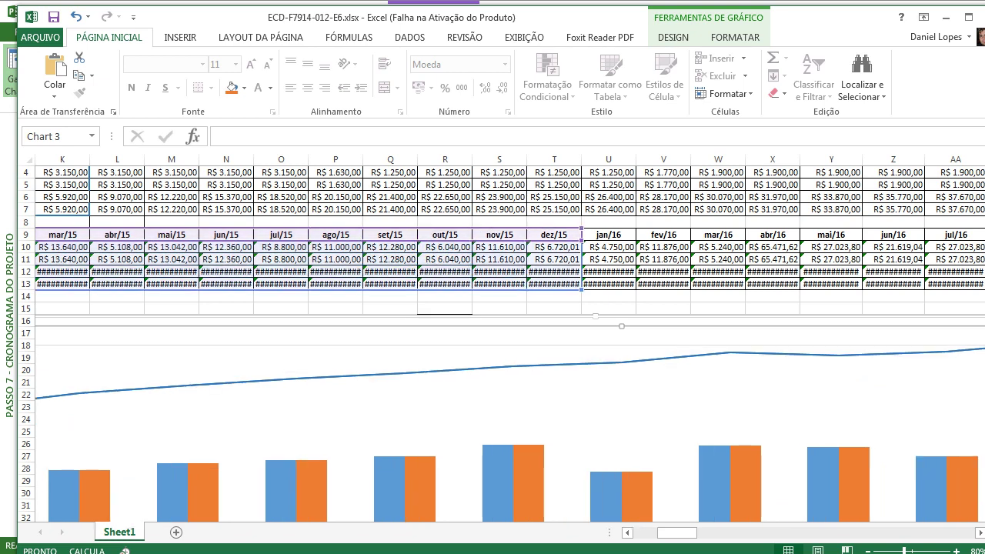
- Zoom the worksheet out to 30% to show the entire chart together with both cost tables
{"action": "scroll", "coordinate": [931, 332], "scroll_direction": "down", "scroll_amount": 3}
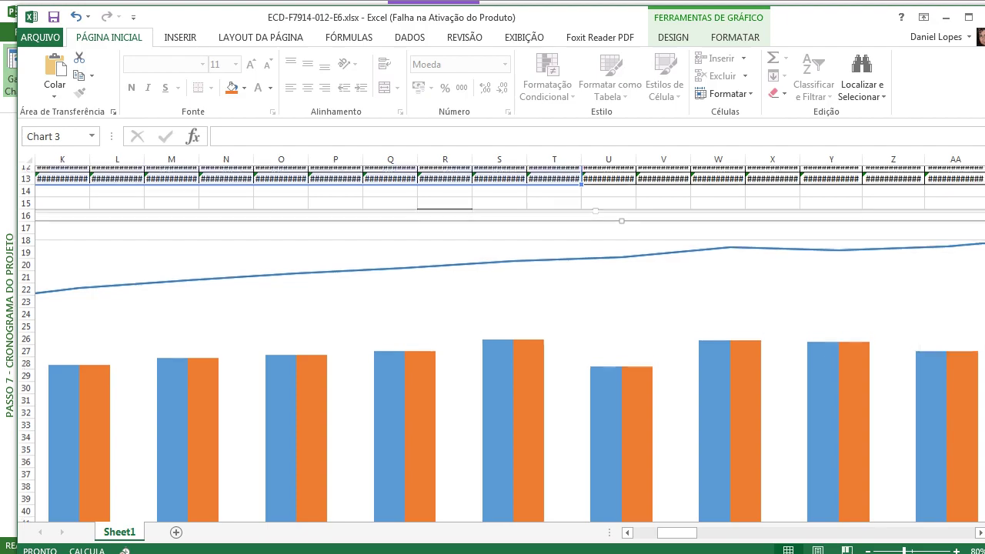
{"action": "left_click", "coordinate": [867, 551]}
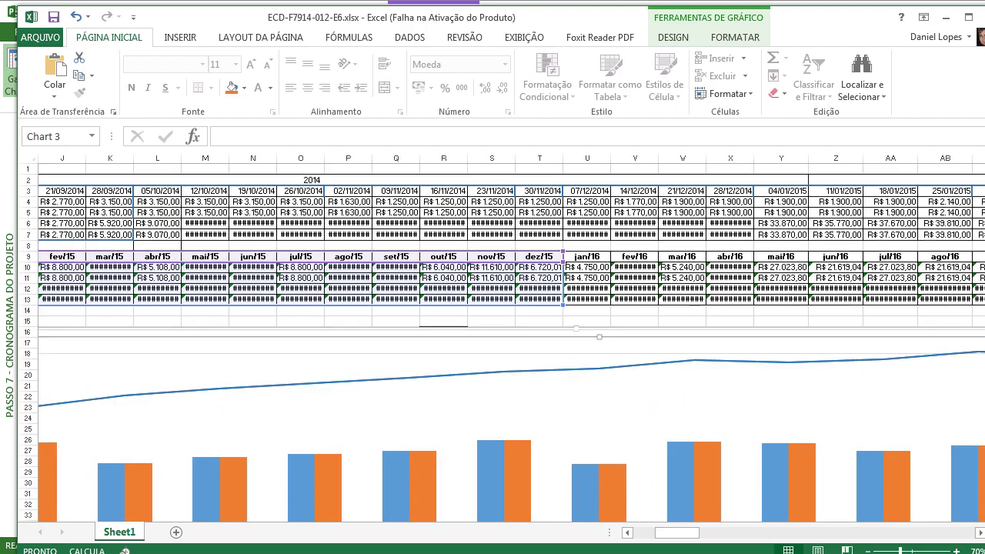
{"action": "left_click", "coordinate": [867, 551]}
{"action": "left_click", "coordinate": [867, 551]}
{"action": "scroll", "coordinate": [500, 339], "scroll_direction": "down", "scroll_amount": 2}
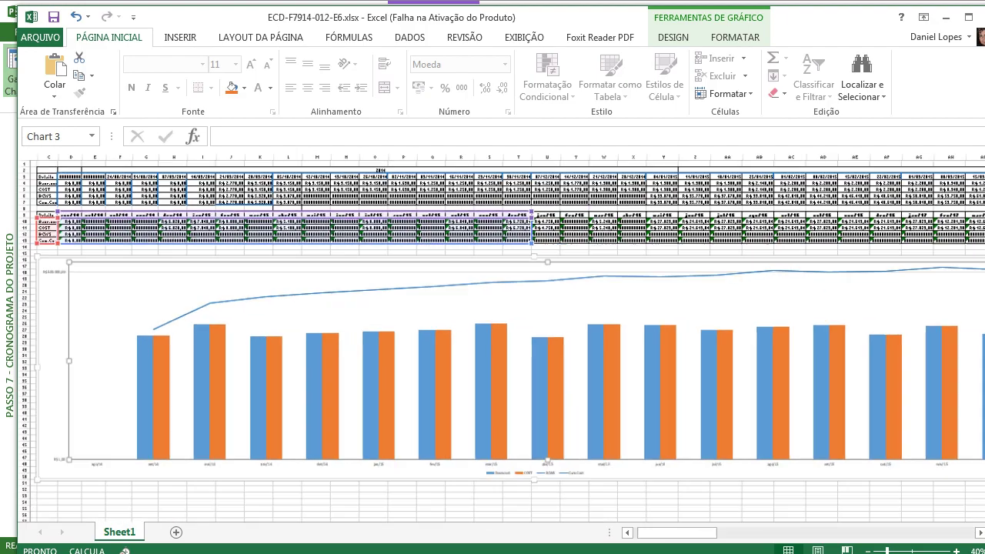
{"action": "scroll", "coordinate": [500, 339], "scroll_direction": "down", "scroll_amount": 1}
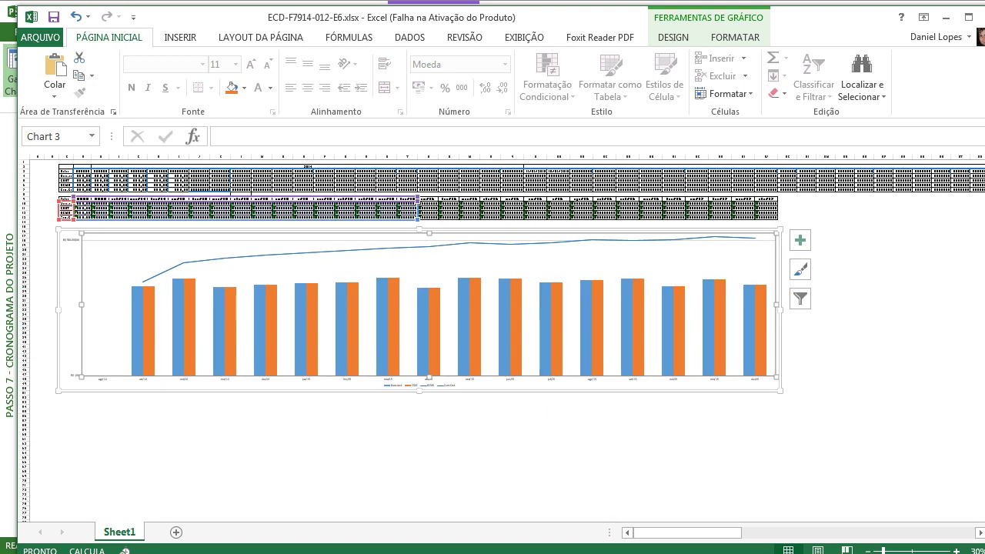
- Delete the COST and Base.cost column series from the chart, keeping only the BCWS and Cum.Cost lines
{"action": "left_click", "coordinate": [884, 379]}
{"action": "left_click", "coordinate": [677, 261]}
{"action": "scroll", "coordinate": [500, 339], "scroll_direction": "up", "scroll_amount": 2}
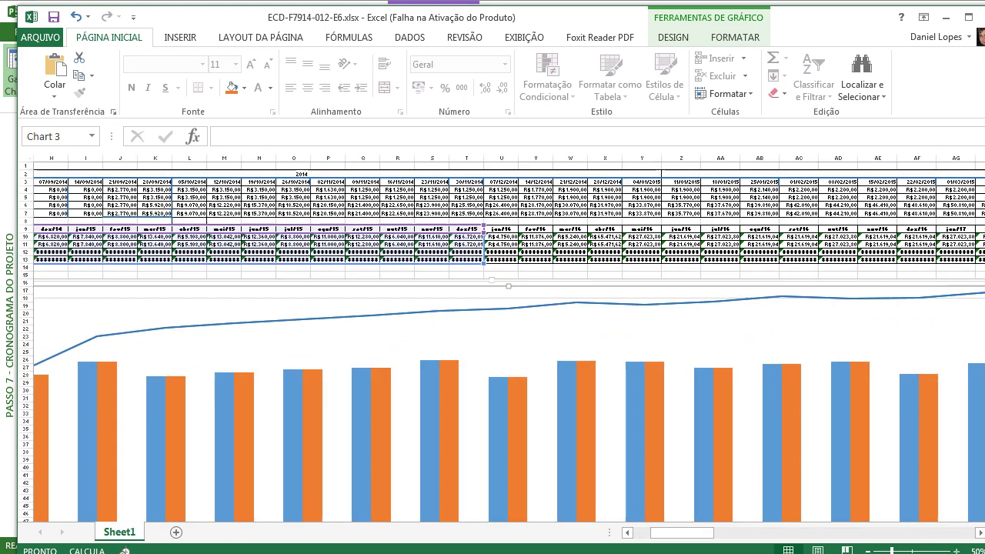
{"action": "scroll", "coordinate": [500, 339], "scroll_direction": "down", "scroll_amount": 2}
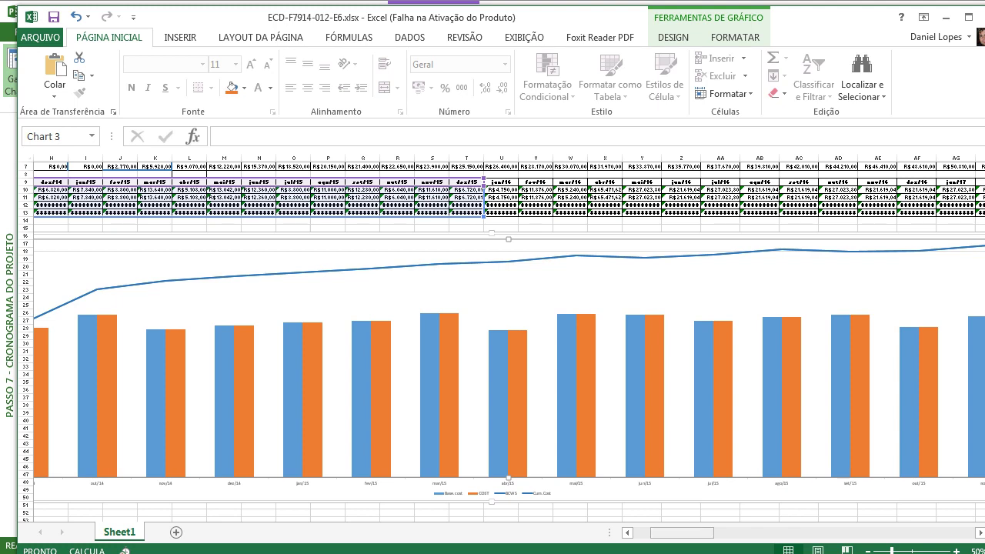
{"action": "mouse_move", "coordinate": [682, 532]}
{"action": "left_mouse_down"}
{"action": "mouse_move", "coordinate": [754, 532]}
{"action": "mouse_move", "coordinate": [670, 532]}
{"action": "left_mouse_up"}
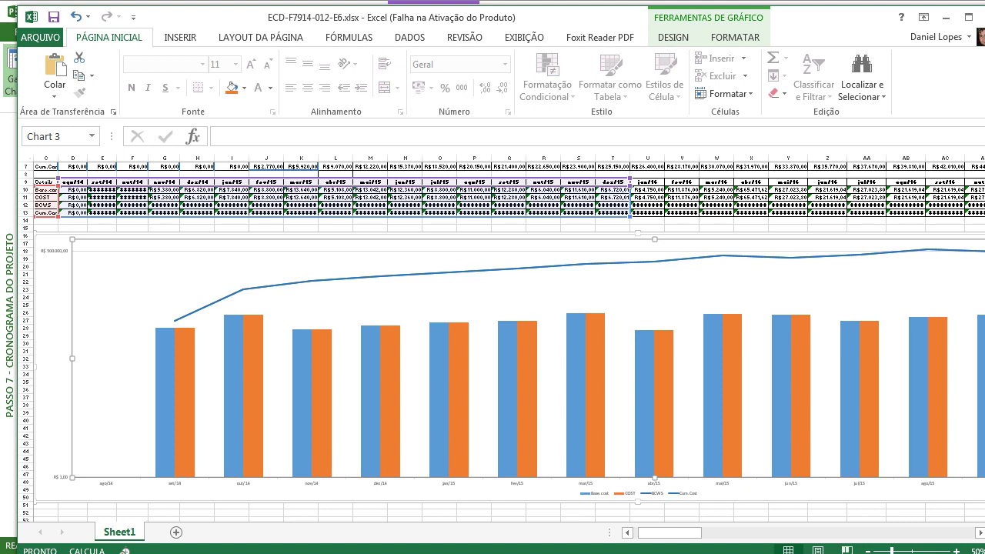
{"action": "left_click", "coordinate": [595, 400]}
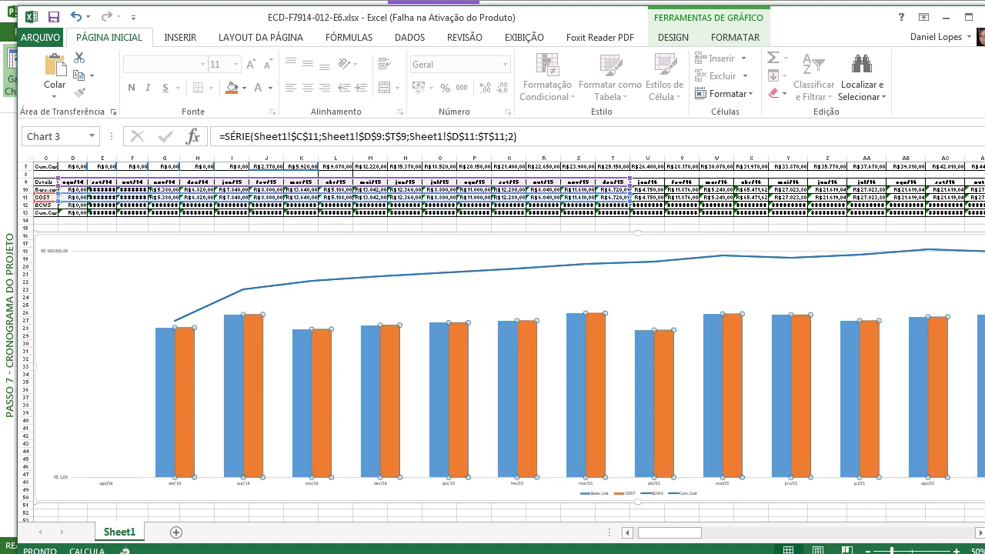
{"action": "right_click", "coordinate": [256, 367]}
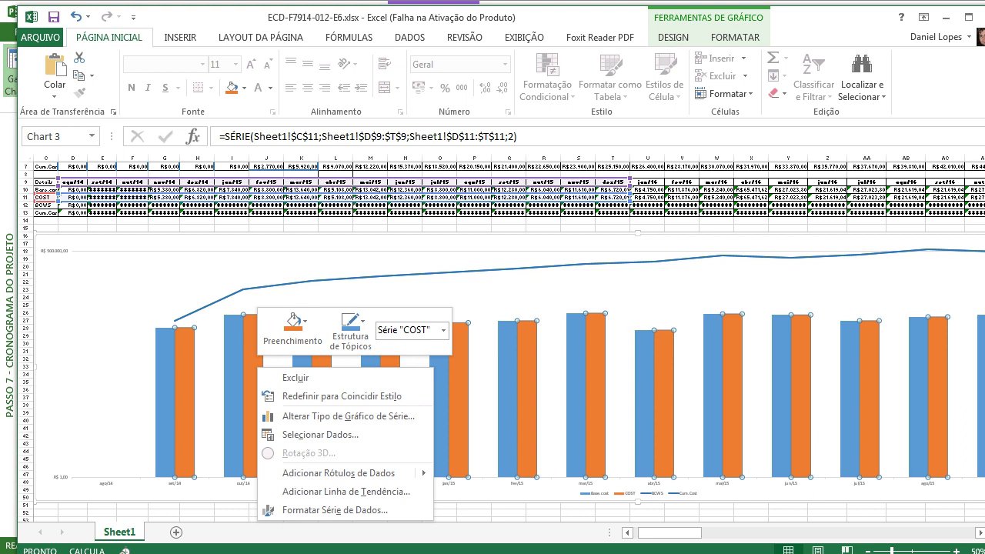
{"action": "key", "text": "Escape"}
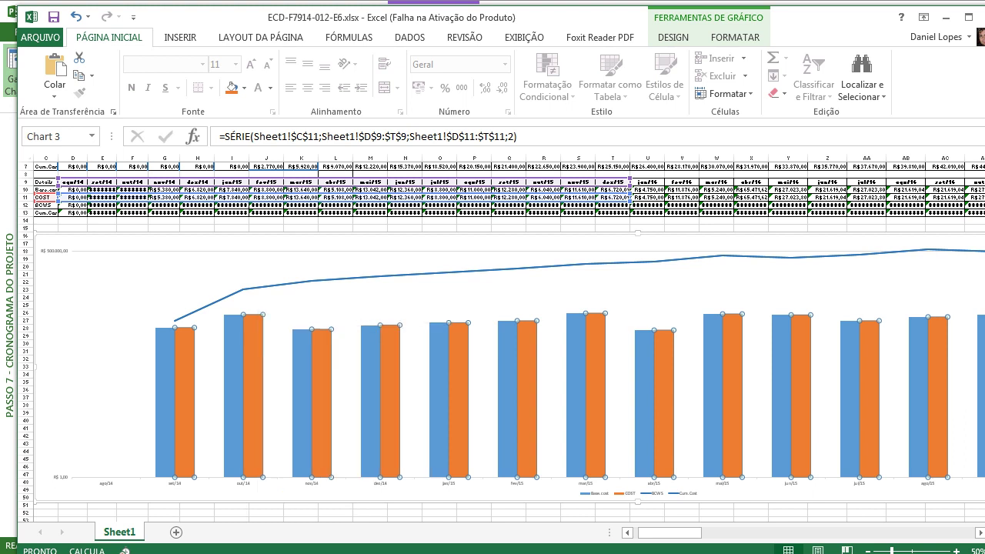
{"action": "key", "text": "Delete"}
{"action": "key", "text": "Down"}
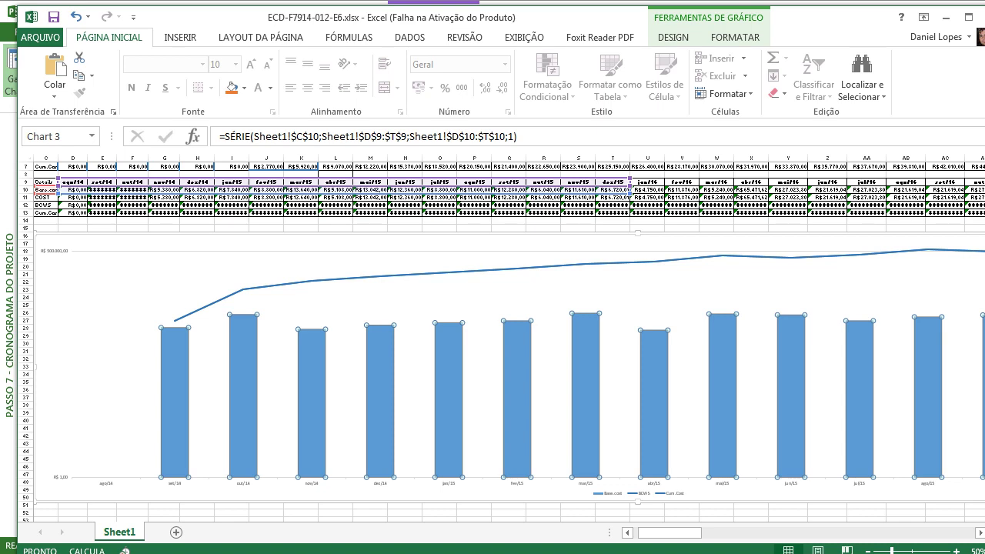
{"action": "key", "text": "Delete"}
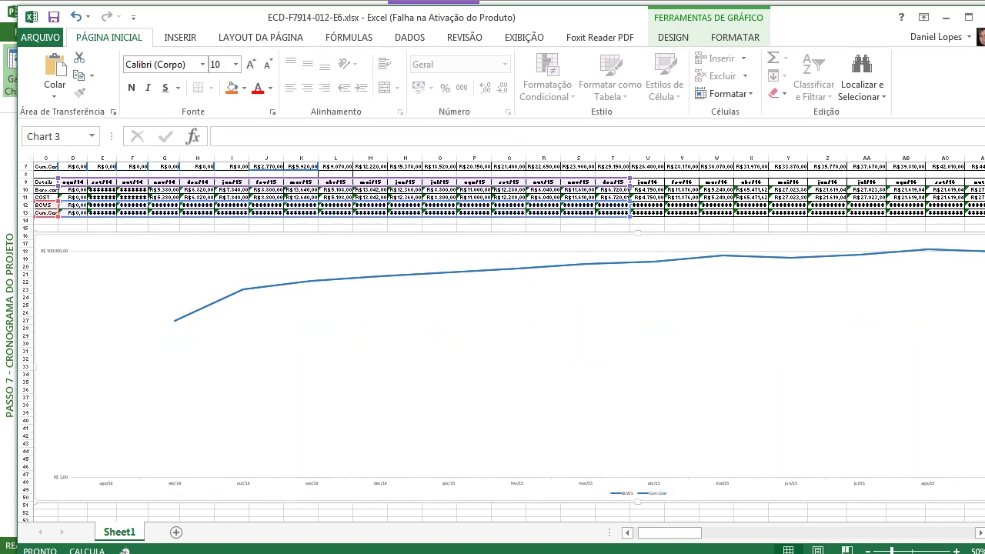
- Auto-fit the width of column T so the full dez/15 values can be read
{"action": "mouse_move", "coordinate": [669, 532]}
{"action": "left_mouse_down"}
{"action": "mouse_move", "coordinate": [701, 532]}
{"action": "mouse_move", "coordinate": [676, 532]}
{"action": "left_mouse_up"}
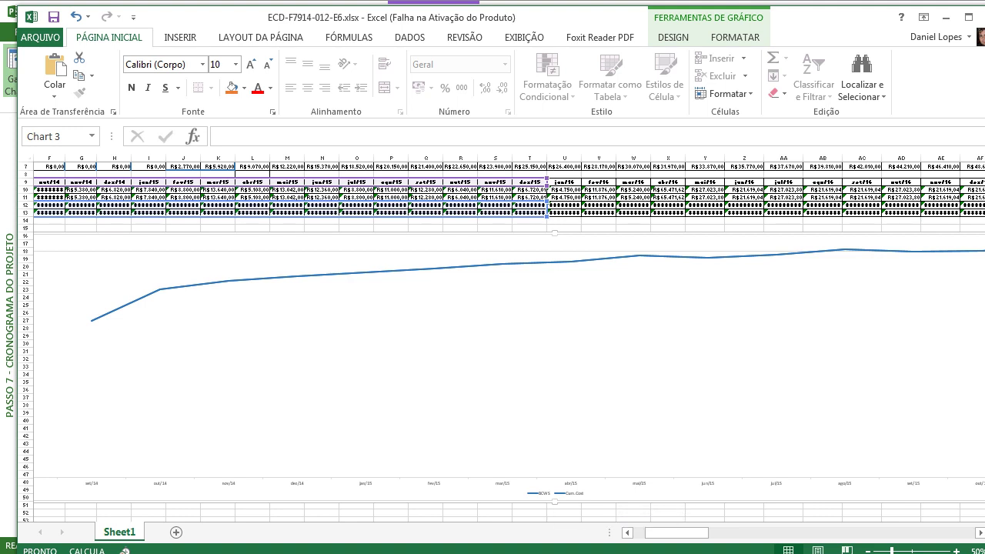
{"action": "left_click", "coordinate": [956, 551]}
{"action": "scroll", "coordinate": [923, 369], "scroll_direction": "down", "scroll_amount": 5}
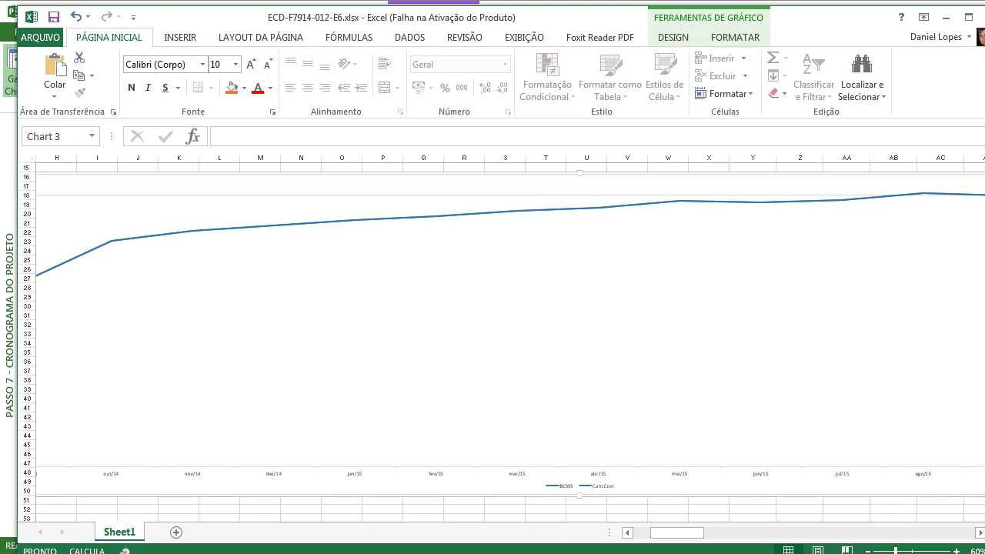
{"action": "scroll", "coordinate": [920, 250], "scroll_direction": "up", "scroll_amount": 4}
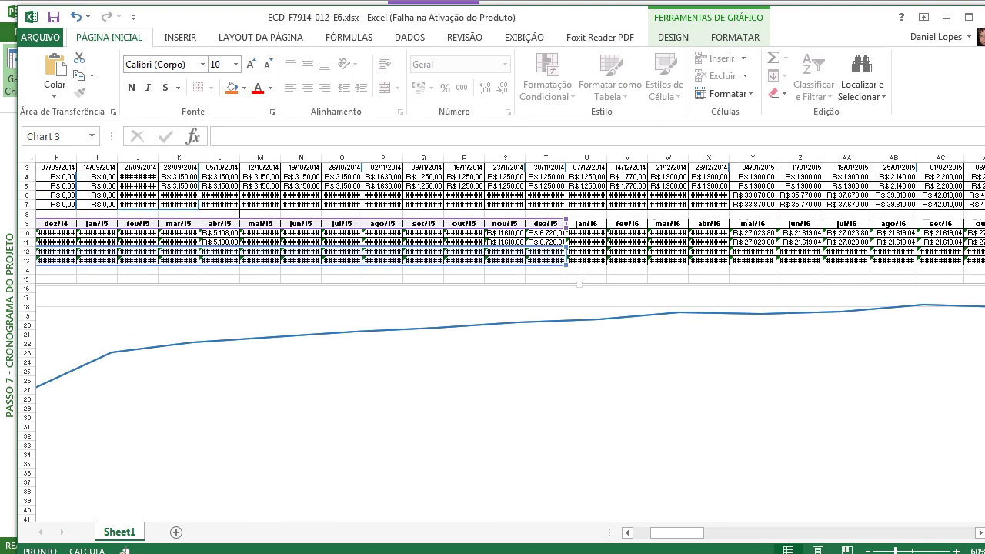
{"action": "left_click", "coordinate": [586, 279]}
{"action": "double_click", "coordinate": [565, 158]}
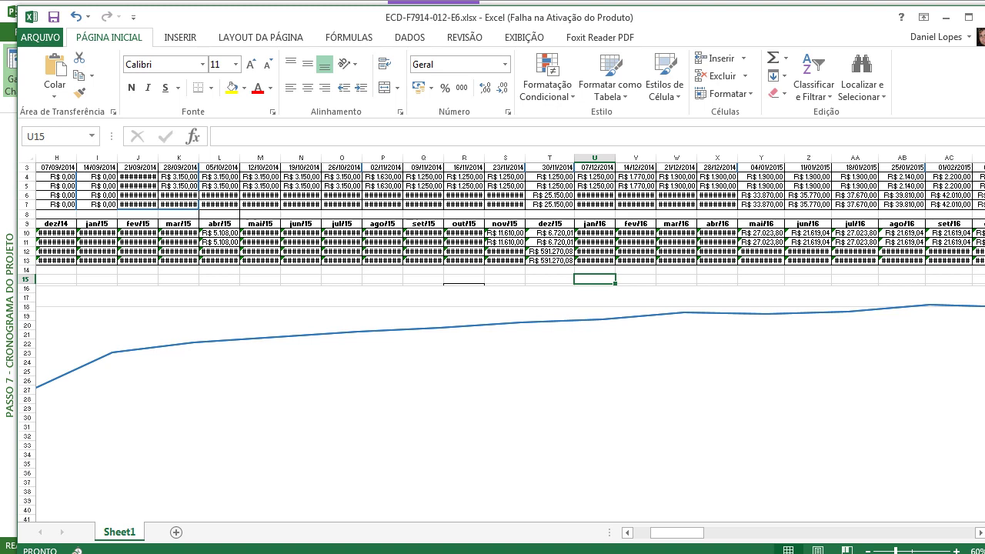
- Compare the dez/15 BCWS and Cum.Cost cells T12 and T13 with each other, with COST in T11 and with the chart's curve
{"action": "scroll", "coordinate": [923, 265], "scroll_direction": "down", "scroll_amount": 4}
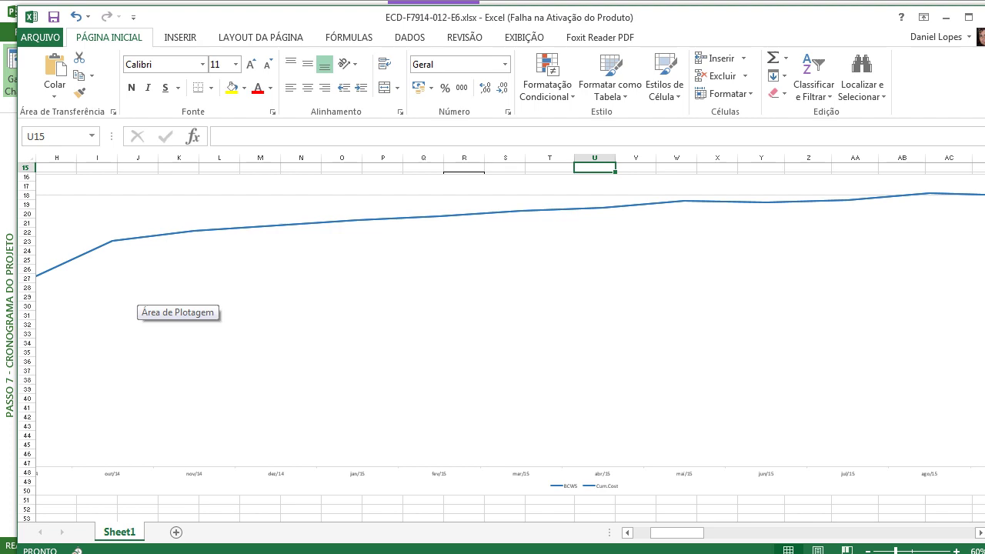
{"action": "scroll", "coordinate": [139, 296], "scroll_direction": "up", "scroll_amount": 5}
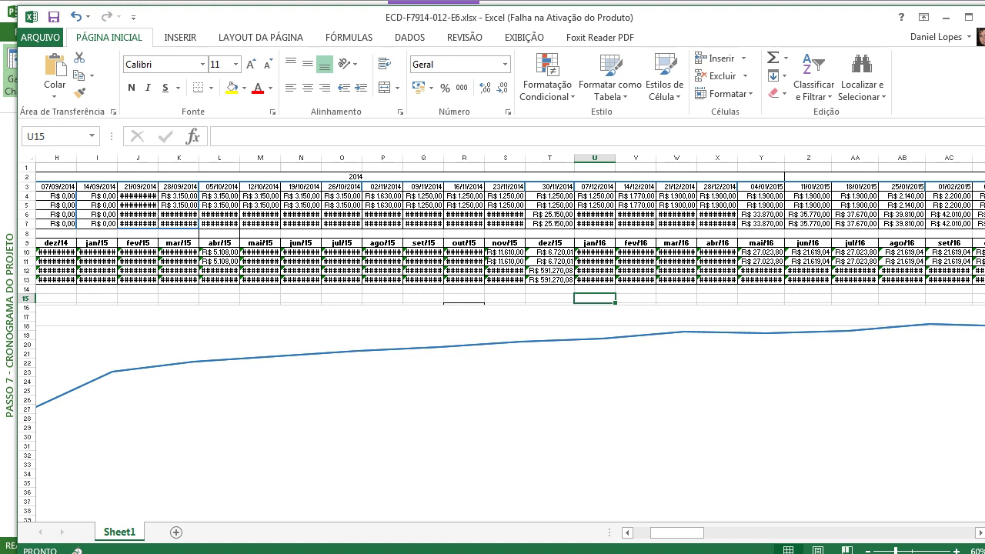
{"action": "left_click", "coordinate": [549, 271]}
{"action": "left_click", "coordinate": [549, 280]}
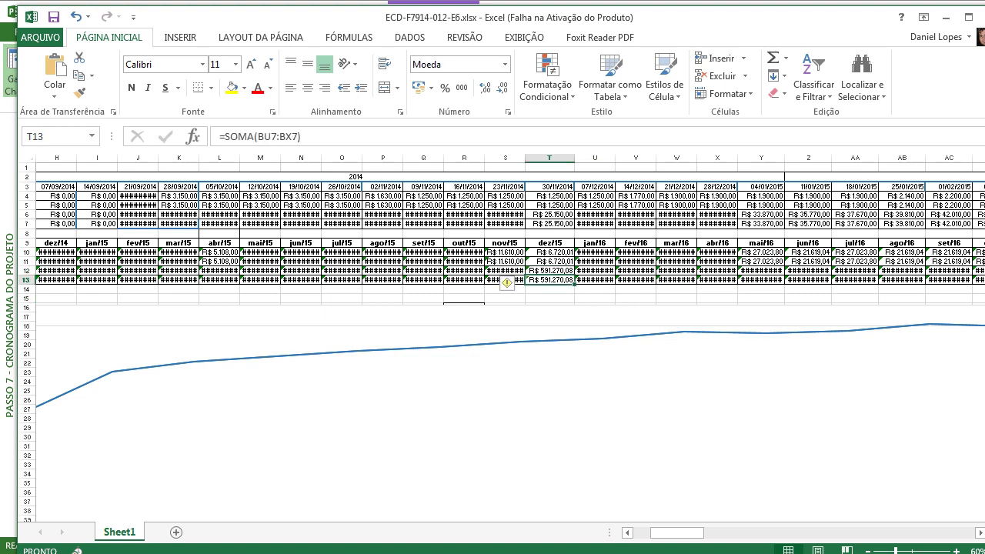
{"action": "key", "text": "Up"}
{"action": "key", "text": "Down"}
{"action": "key", "text": "Up"}
{"action": "key", "text": "Up"}
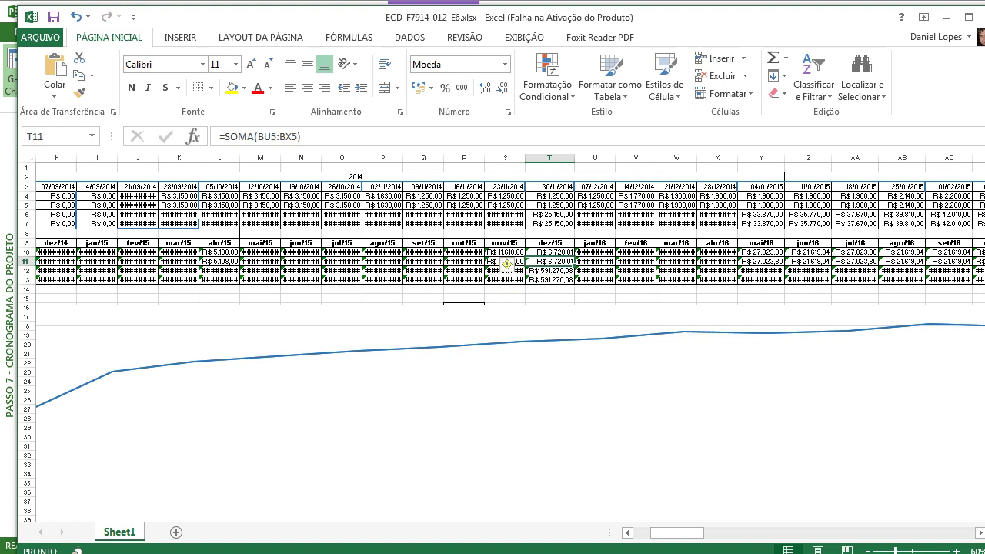
{"action": "left_click", "coordinate": [549, 271]}
{"action": "left_click", "coordinate": [549, 280]}
{"action": "left_click", "coordinate": [550, 275]}
{"action": "left_click", "coordinate": [549, 270]}
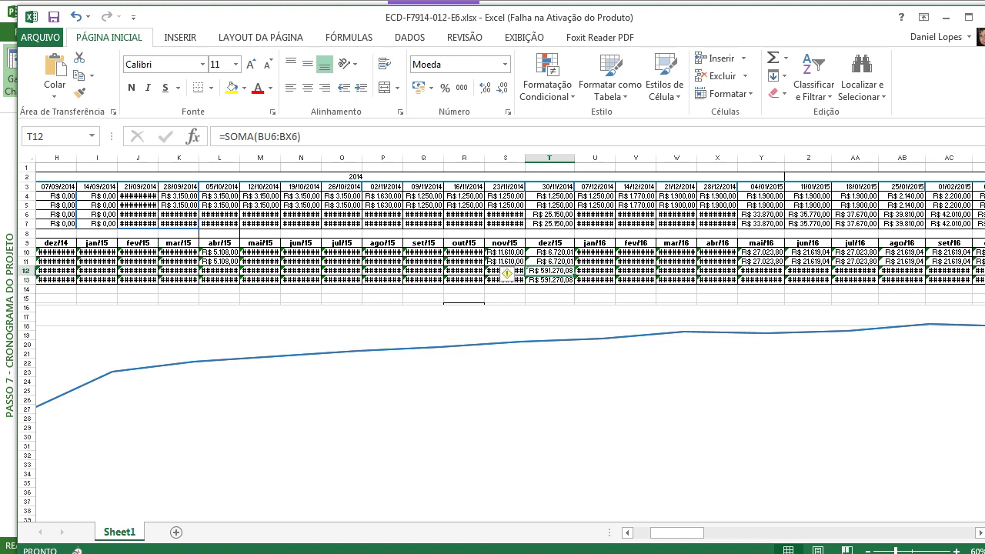
{"action": "left_click", "coordinate": [549, 280]}
- Undo the column T width change and the deletion of the Base.cost and COST series from the chart
{"action": "left_click_drag", "start_coordinate": [983, 230], "coordinate": [984, 260]}
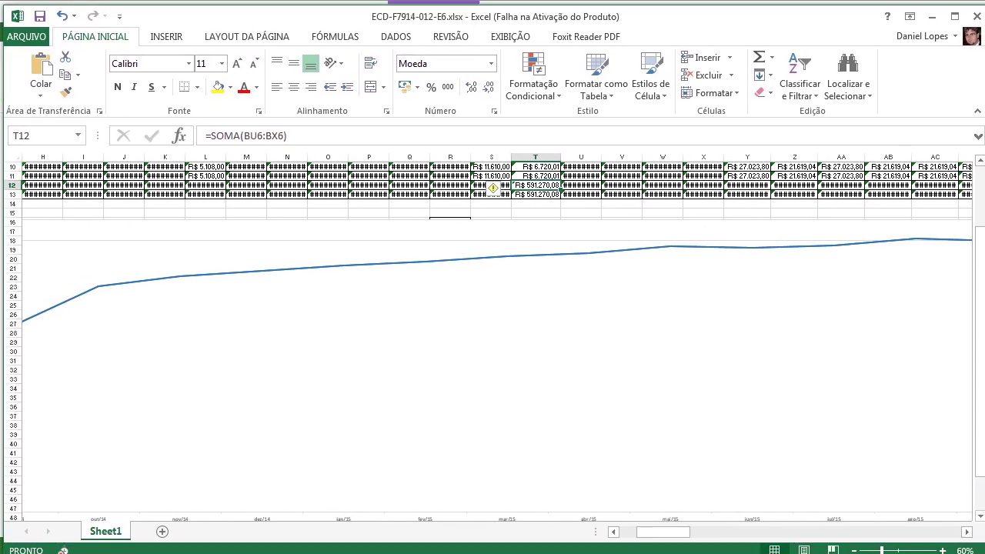
{"action": "left_click_drag", "start_coordinate": [979, 332], "coordinate": [979, 271]}
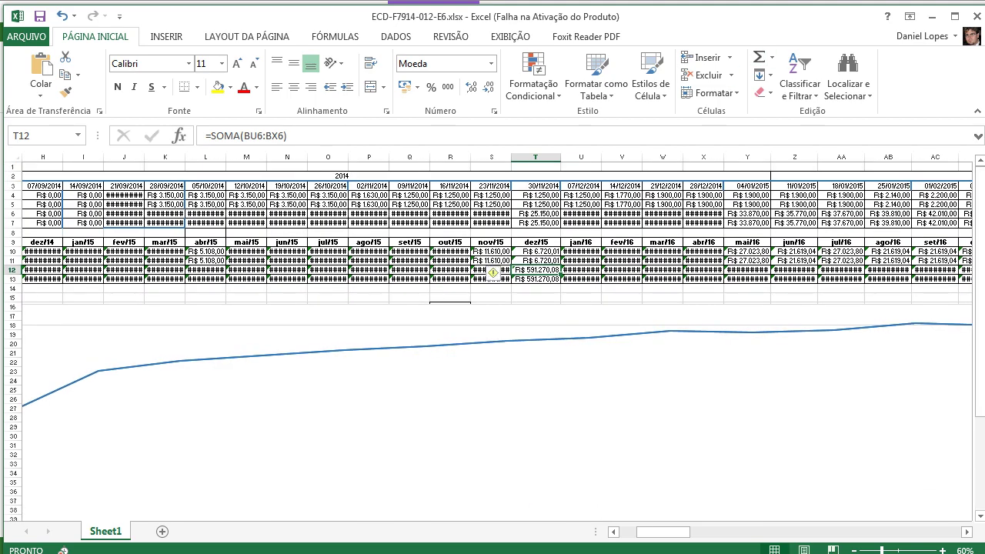
{"action": "left_click_drag", "start_coordinate": [663, 530], "coordinate": [645, 530]}
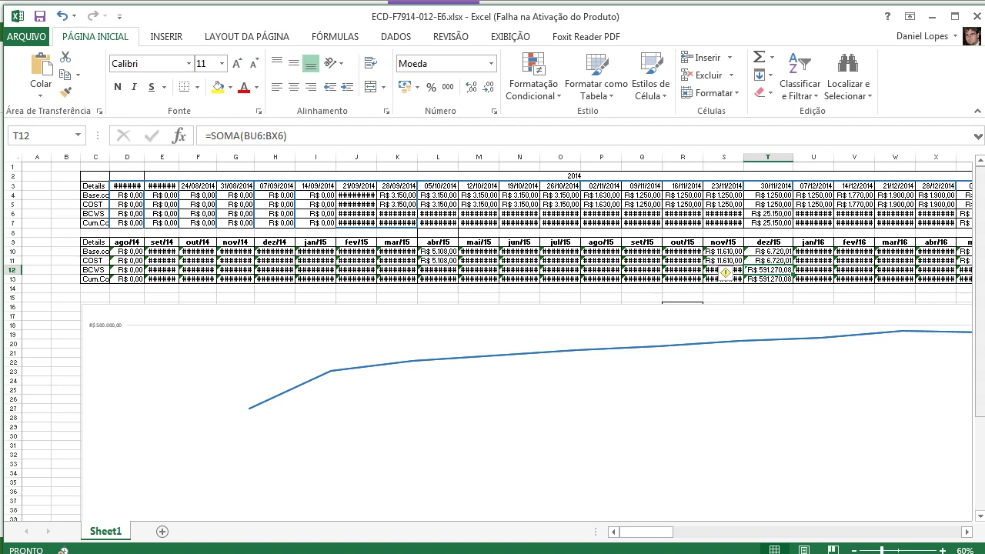
{"action": "left_click_drag", "start_coordinate": [979, 225], "coordinate": [979, 299]}
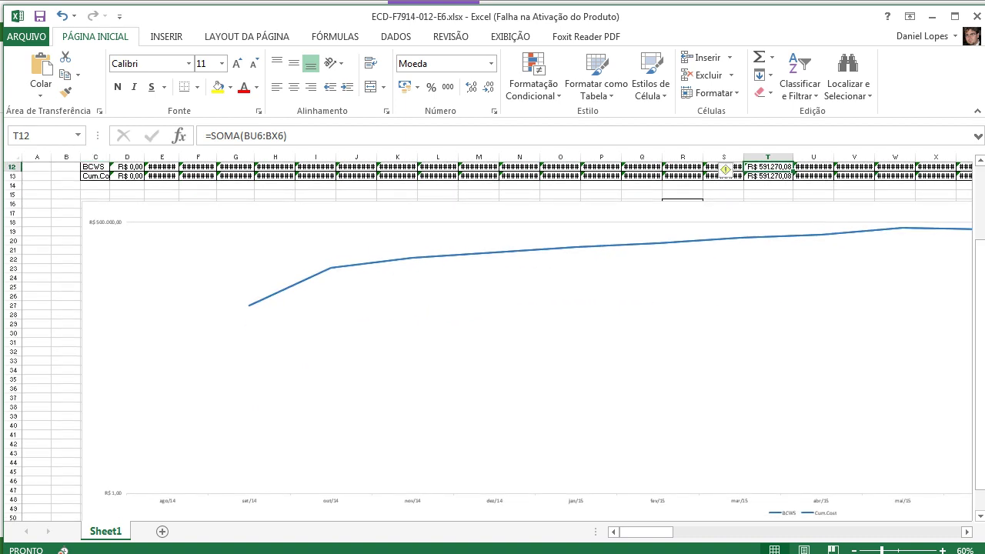
{"action": "left_click", "coordinate": [62, 17]}
{"action": "left_click", "coordinate": [62, 16]}
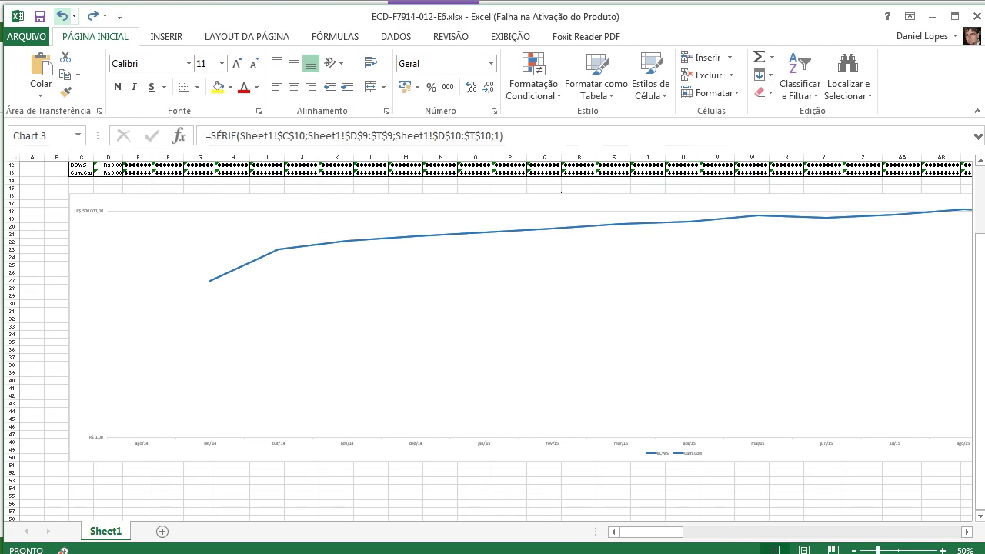
{"action": "left_click", "coordinate": [62, 16]}
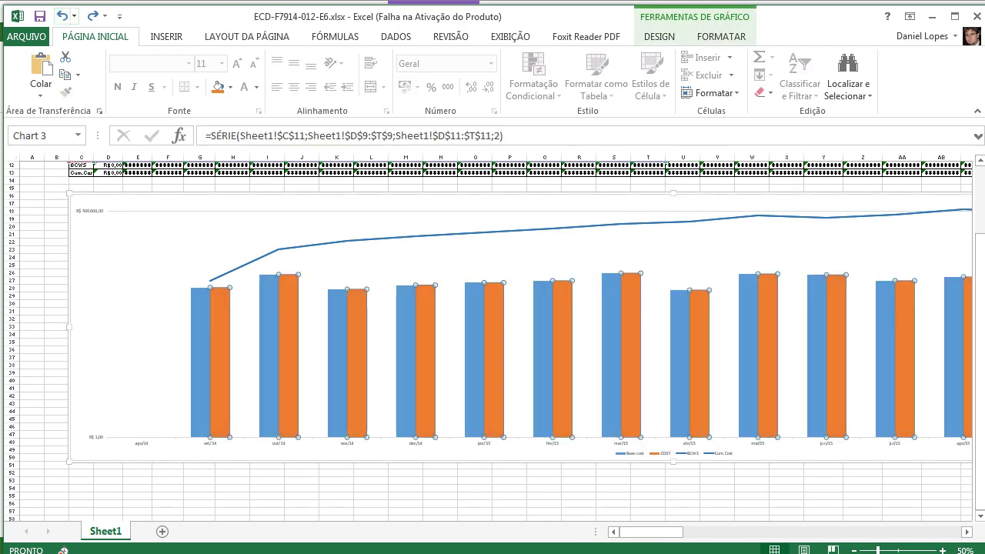
{"action": "left_click_drag", "start_coordinate": [978, 310], "coordinate": [978, 291]}
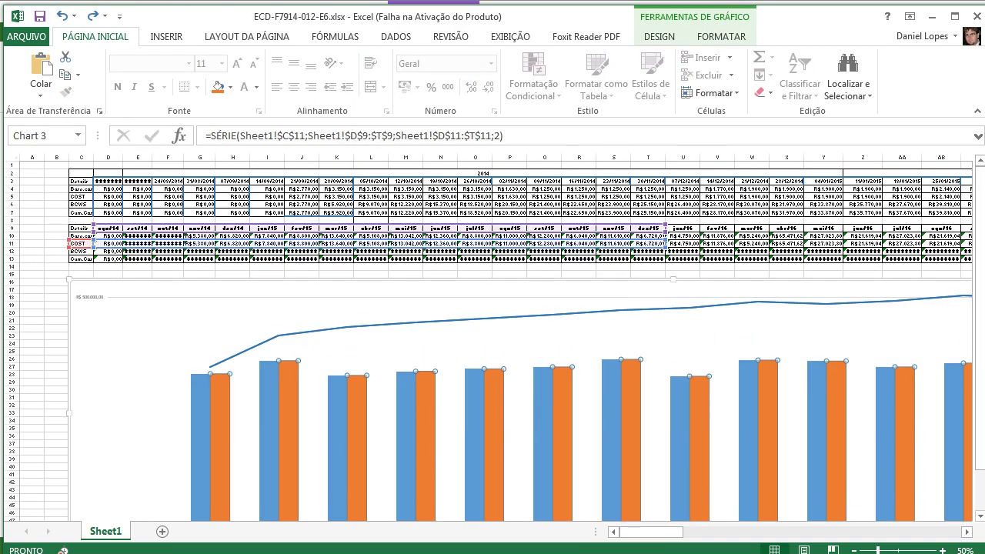
- Deselect the chart, open the analysis document ECD-F7914-012-E6C.docx in Word and enable editing
{"action": "left_click", "coordinate": [108, 274]}
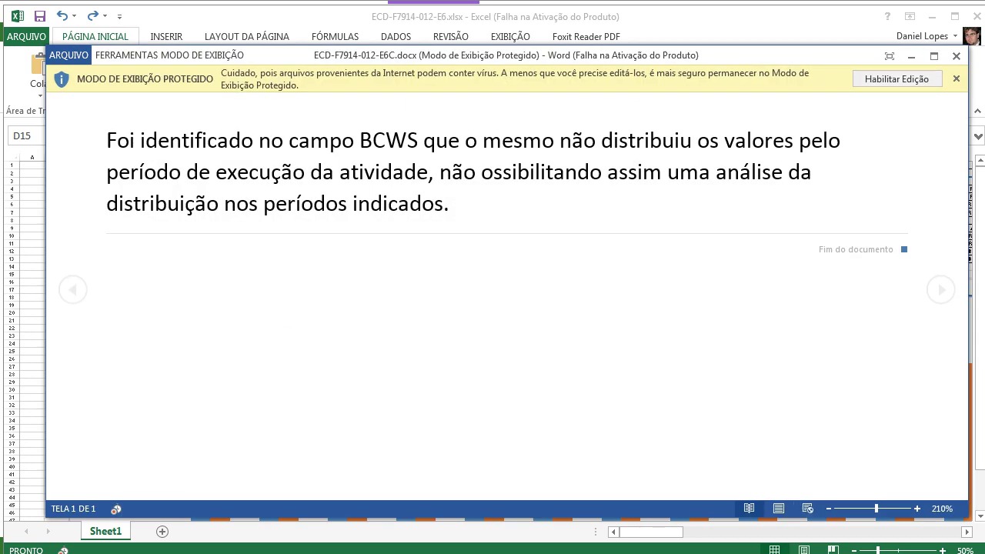
{"action": "left_click", "coordinate": [896, 79]}
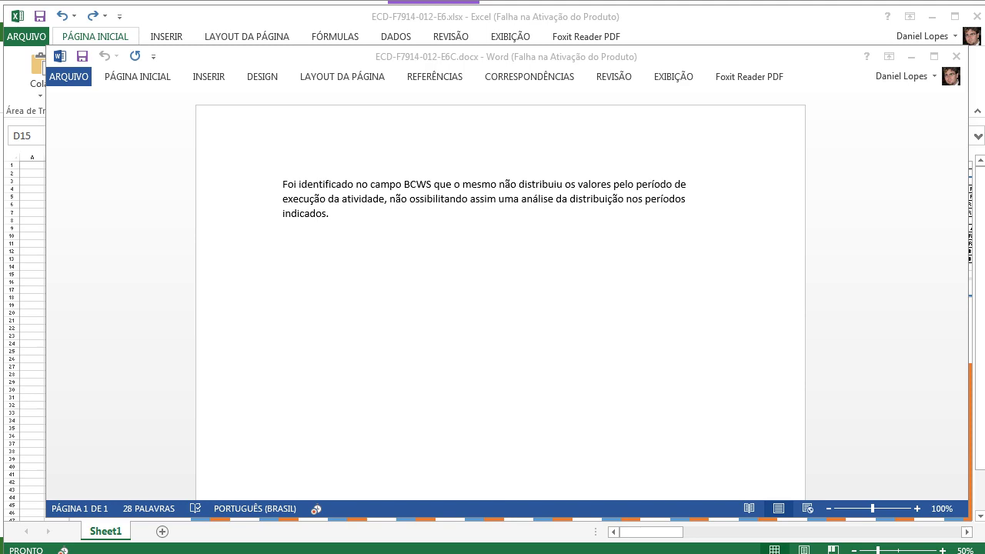
- Switch to Opera, open the student's grading page for exercise E6C and read the feedback comment on BCWS and Cumulative Cost
{"action": "left_click_drag", "start_coordinate": [1, 50], "coordinate": [483, 50]}
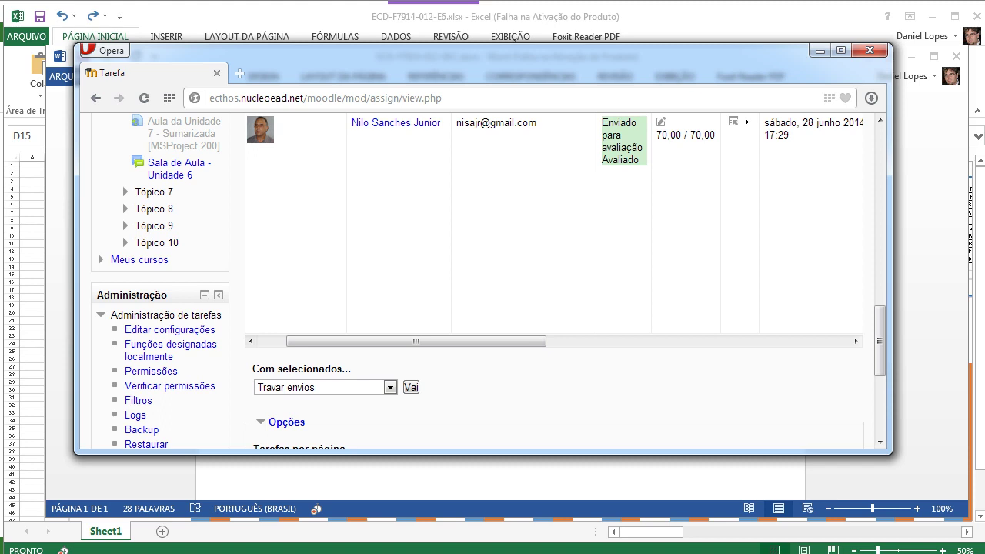
{"action": "left_click", "coordinate": [661, 122]}
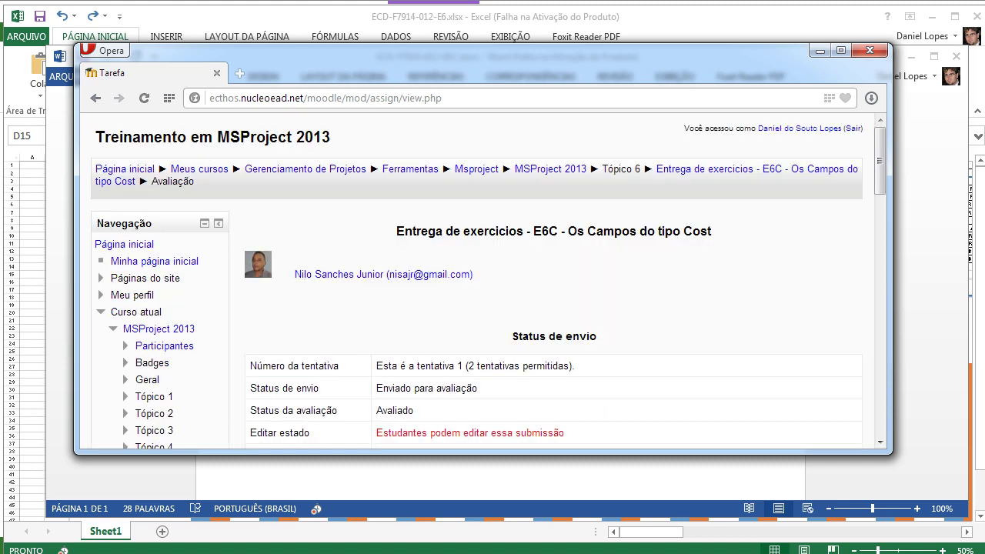
{"action": "scroll", "coordinate": [554, 277], "scroll_direction": "down", "scroll_amount": 3}
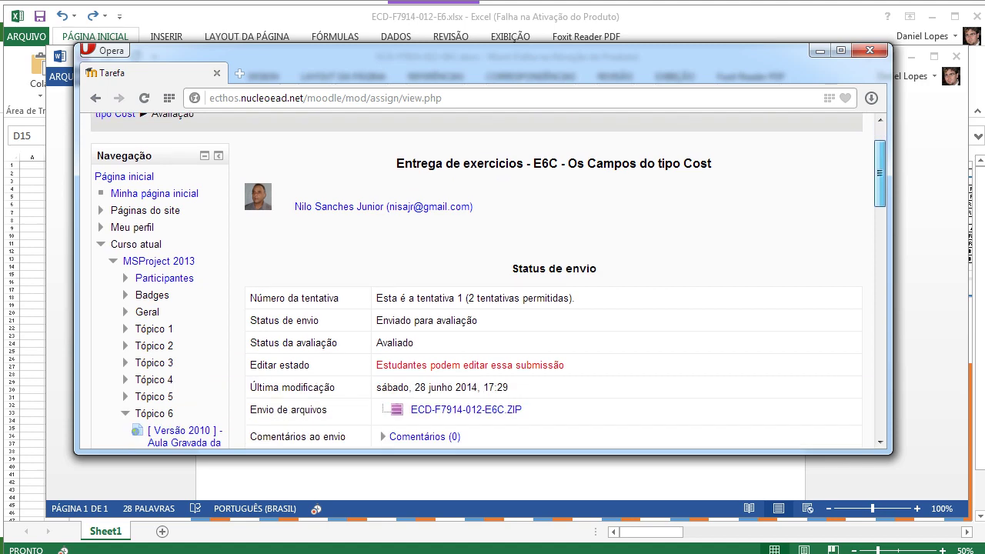
{"action": "left_click_drag", "start_coordinate": [879, 193], "coordinate": [880, 292]}
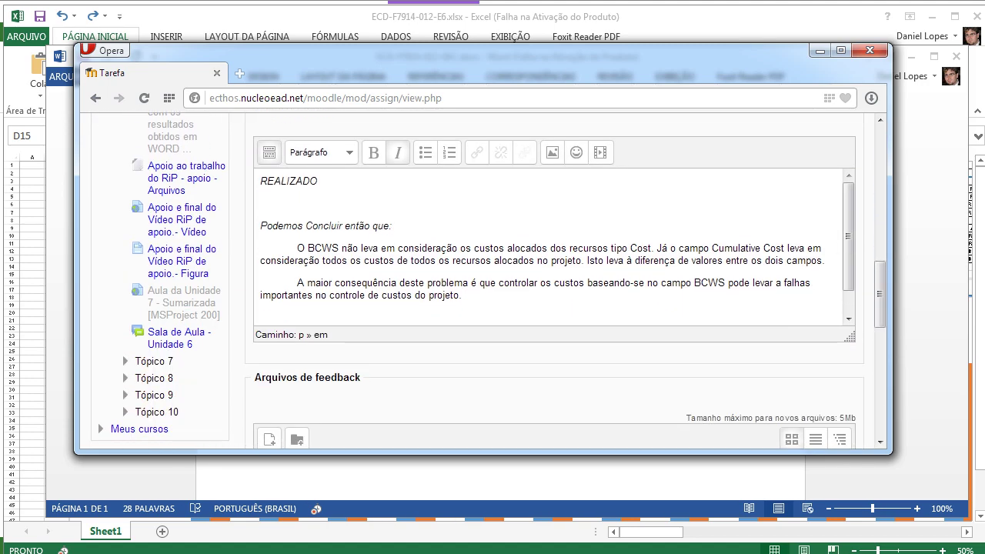
{"action": "left_click_drag", "start_coordinate": [847, 239], "coordinate": [847, 251]}
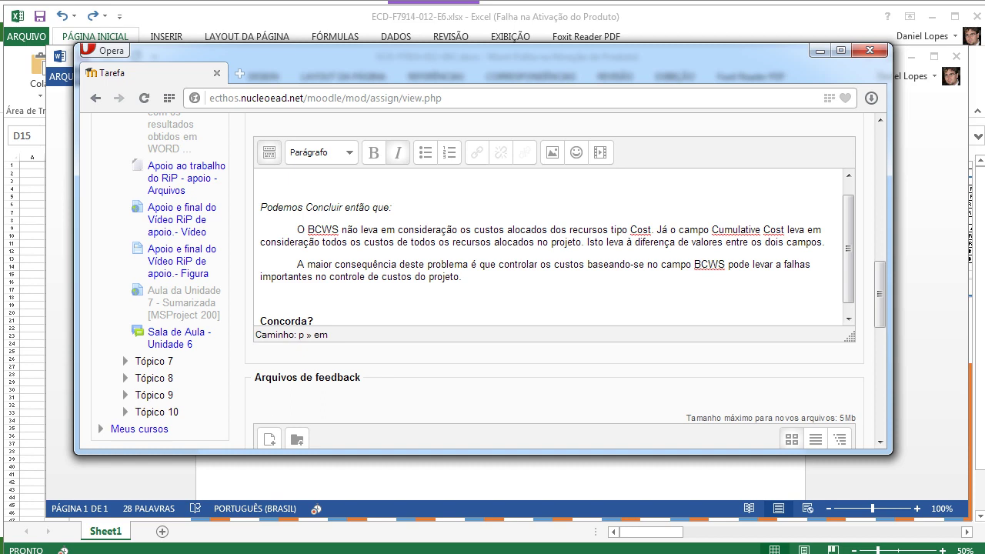
{"action": "left_click_drag", "start_coordinate": [848, 249], "coordinate": [847, 253]}
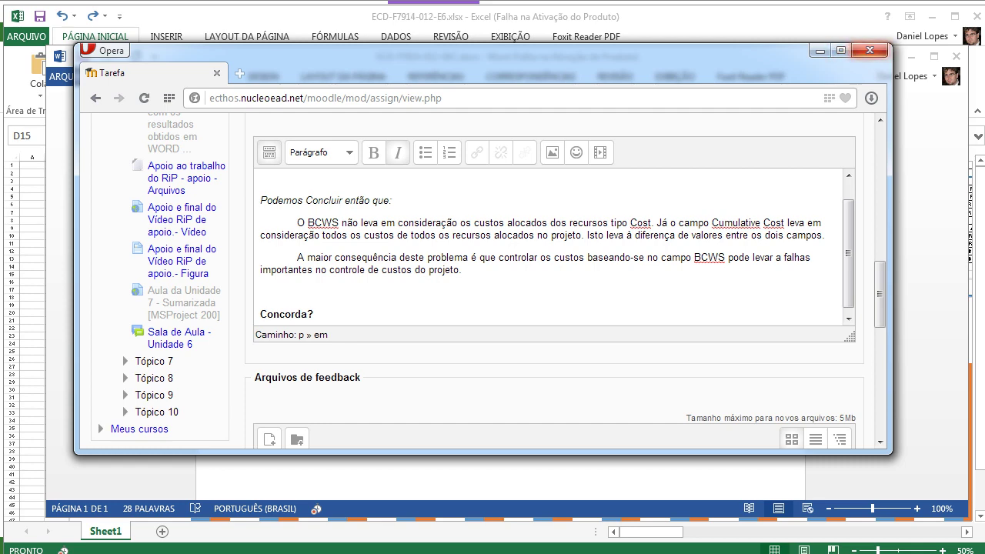
- Close the feedback page, the Word analysis document and the Excel workbook ECD-F7914-012-E6.xlsx, discarding the workbook's changes
{"action": "left_click", "coordinate": [869, 50]}
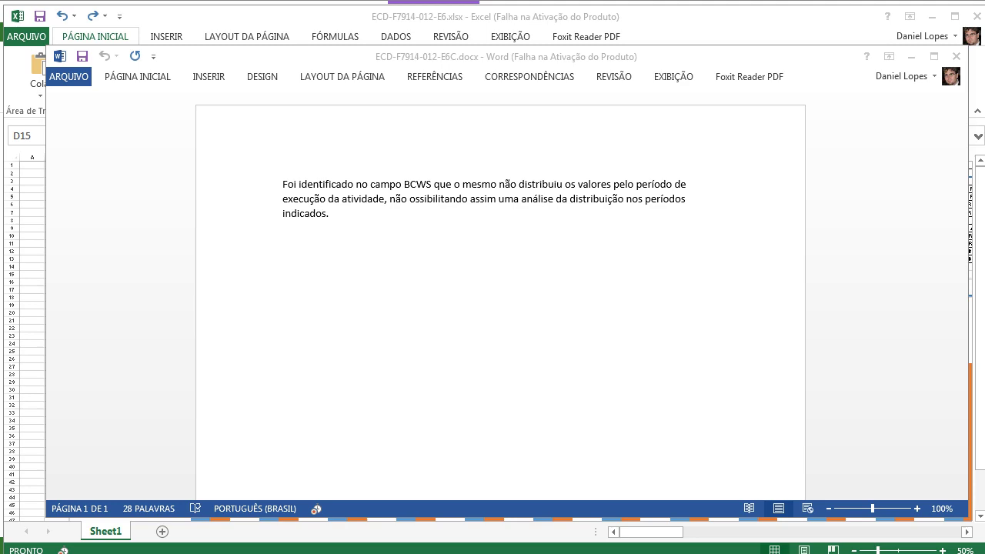
{"action": "left_click", "coordinate": [956, 56]}
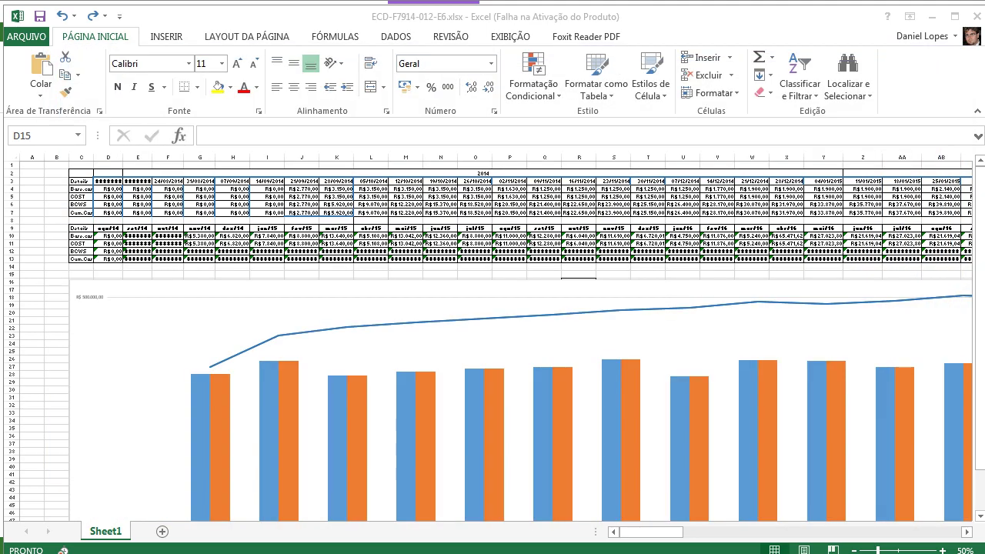
{"action": "left_click", "coordinate": [81, 252]}
{"action": "key", "text": "alt+F4"}
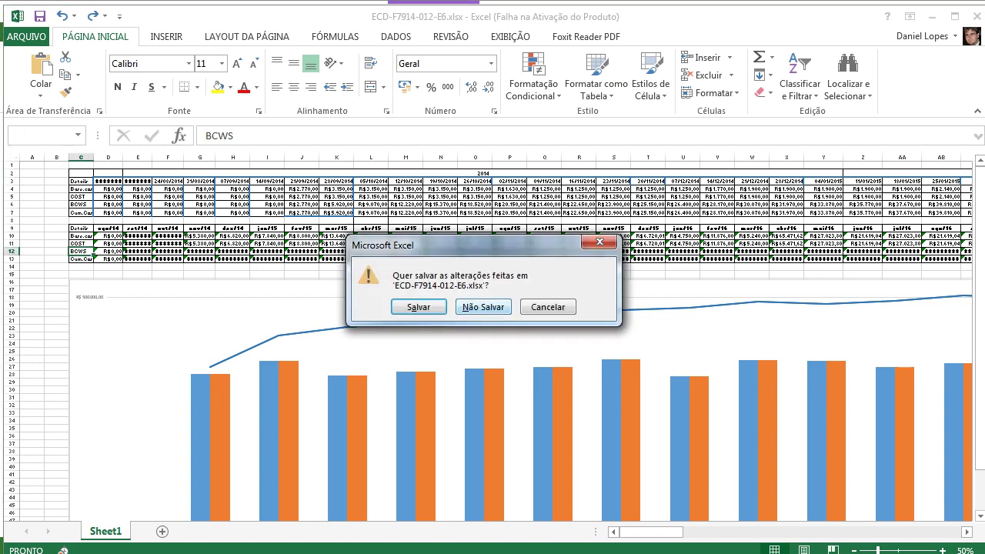
{"action": "key", "text": "n"}
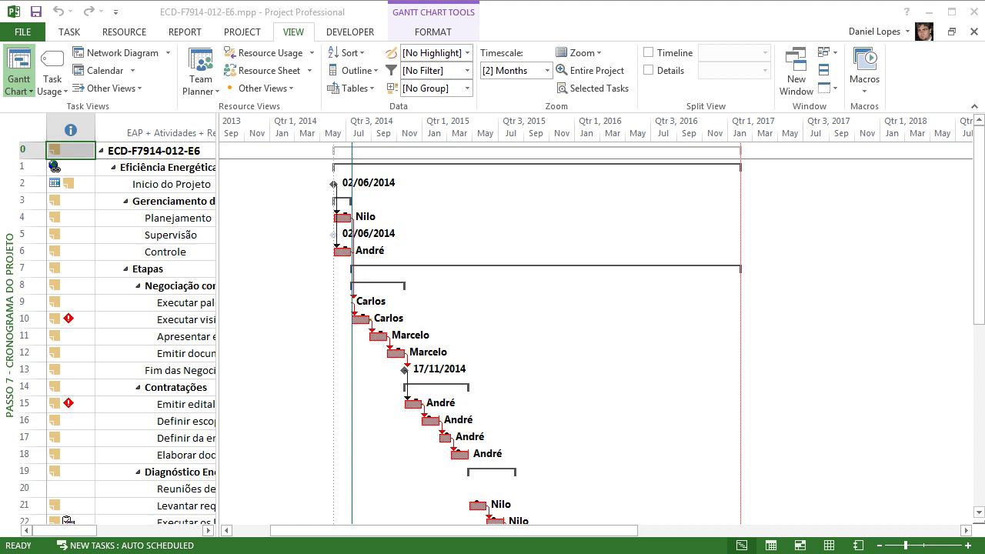
- Compare the "Passo 15 - Estimar os Custos" and "Passo 15 - Estimar os Custos - PV" views of the E6 project, including their tax and sale price columns
{"action": "right_click", "coordinate": [10, 272]}
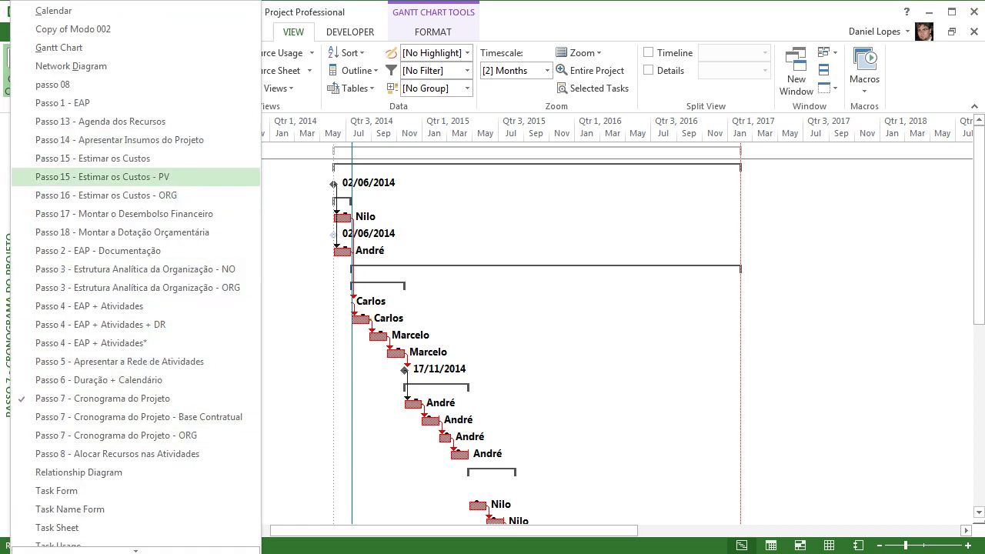
{"action": "left_click", "coordinate": [93, 158]}
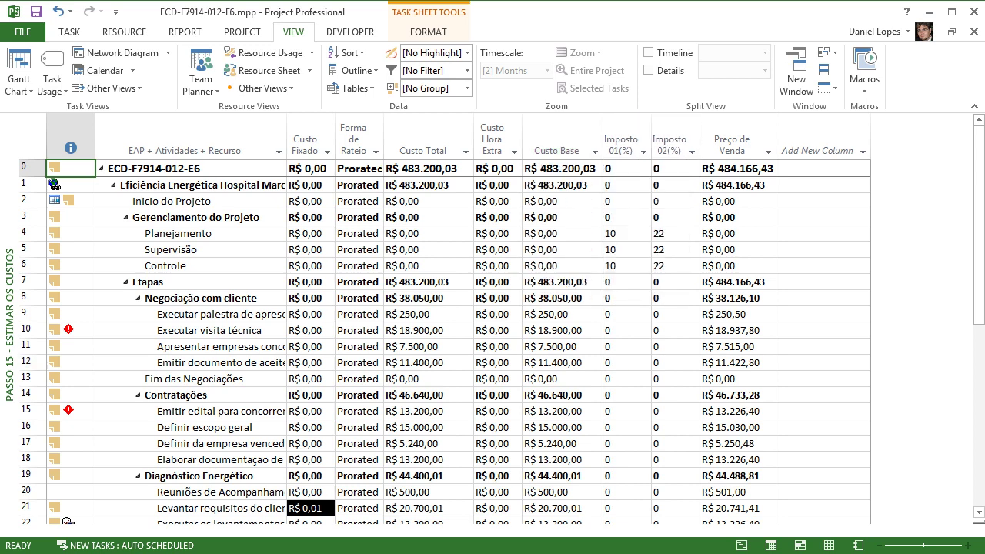
{"action": "right_click", "coordinate": [10, 360]}
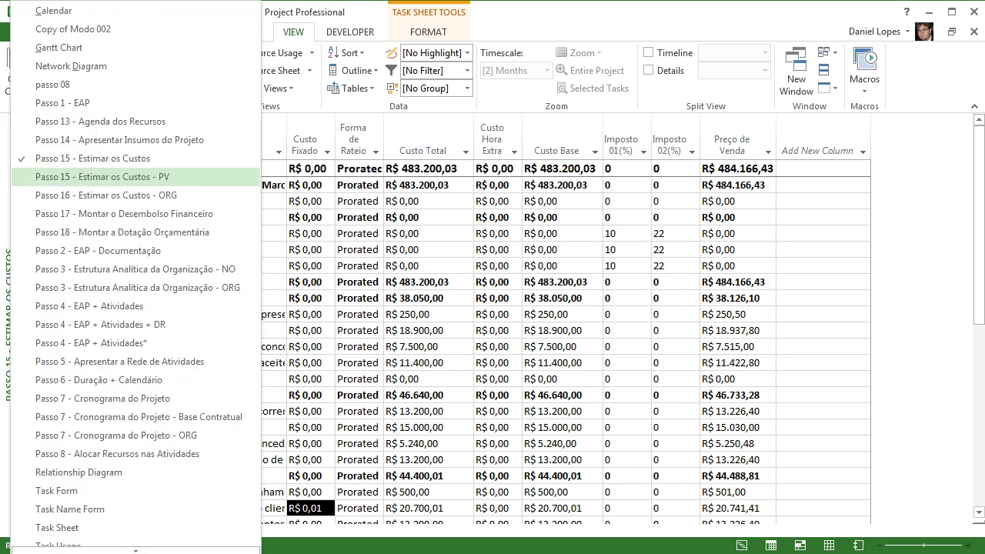
{"action": "left_click", "coordinate": [103, 176]}
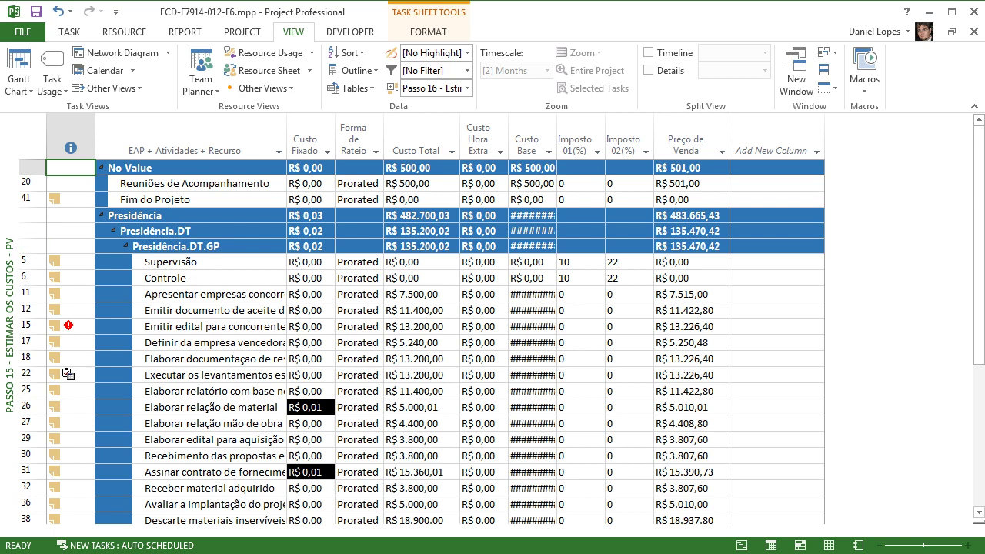
{"action": "right_click", "coordinate": [8, 248]}
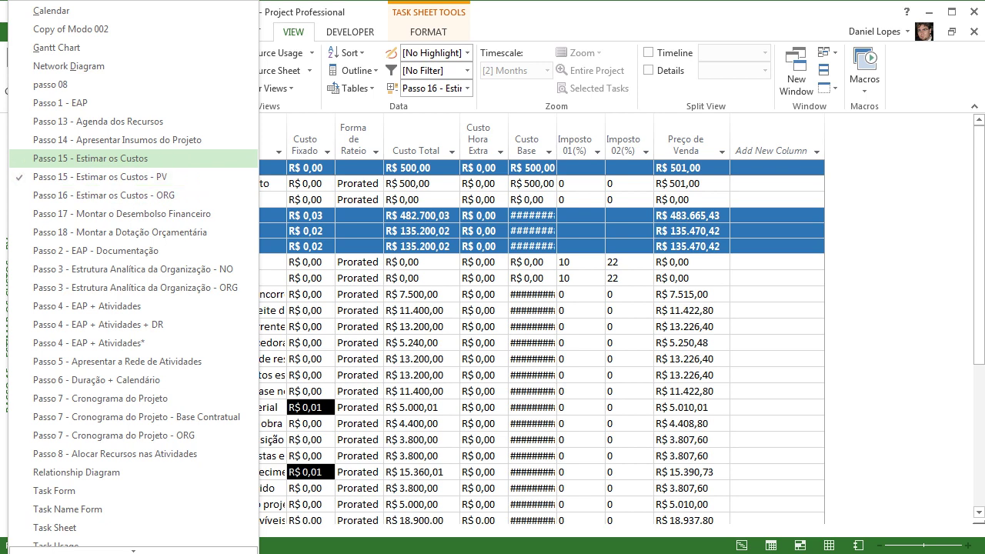
{"action": "left_click", "coordinate": [91, 158]}
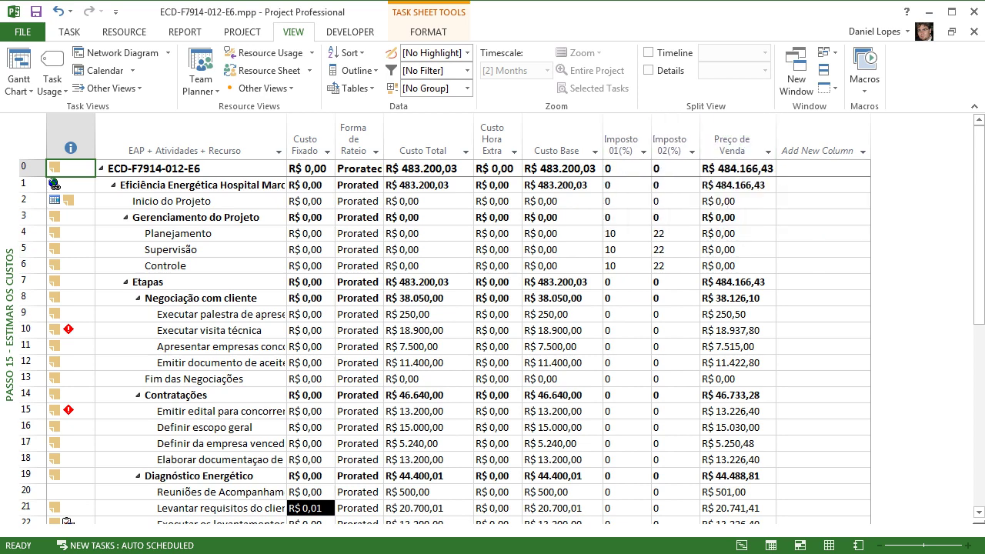
{"action": "right_click", "coordinate": [10, 250]}
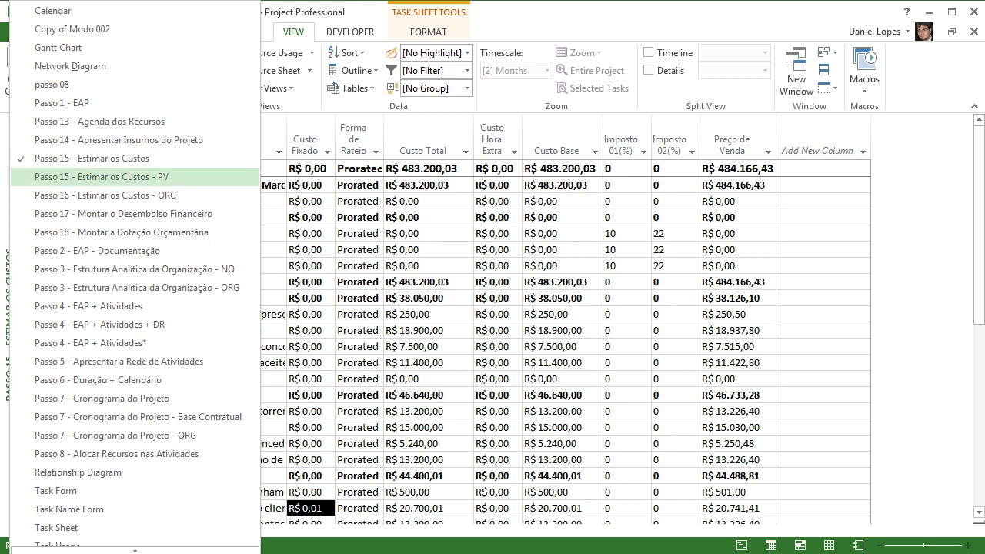
{"action": "left_click", "coordinate": [102, 176]}
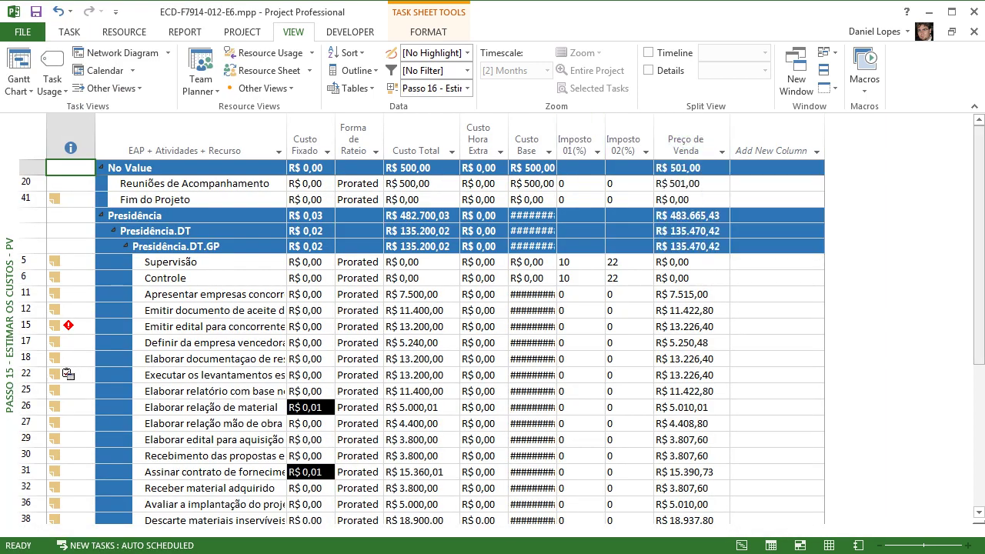
{"action": "scroll", "coordinate": [421, 343], "scroll_direction": "down", "scroll_amount": 4}
{"action": "scroll", "coordinate": [422, 342], "scroll_direction": "up", "scroll_amount": 4}
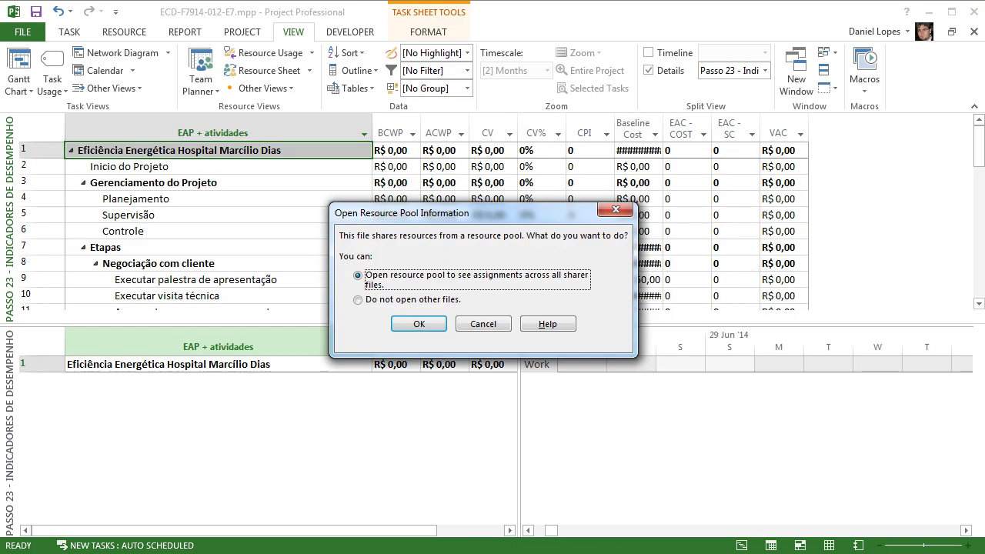
- Open ECD-F7914-012-E7.mpp without opening its resource pool and enlarge the upper view pane
{"action": "left_click", "coordinate": [358, 299]}
{"action": "left_click", "coordinate": [418, 323]}
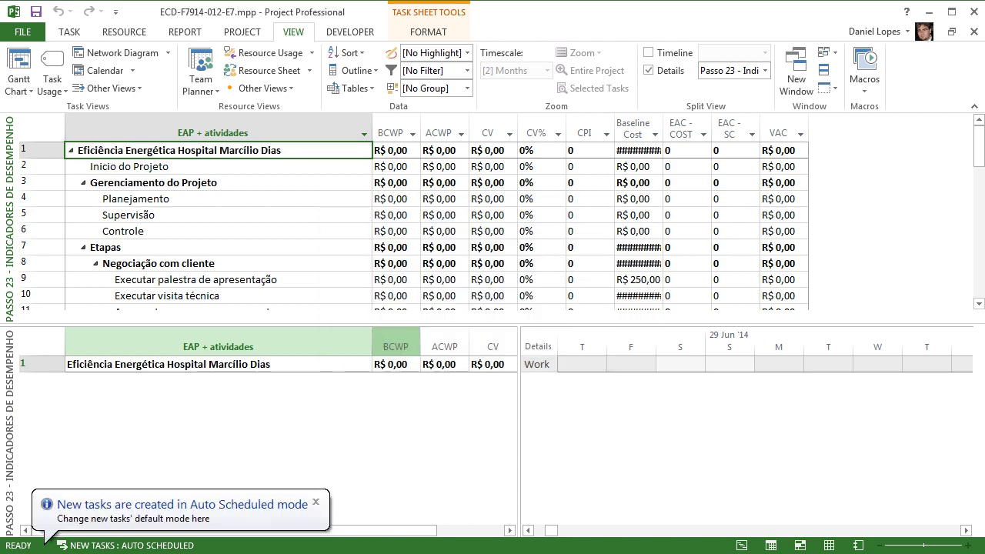
{"action": "left_click_drag", "start_coordinate": [444, 325], "coordinate": [445, 399]}
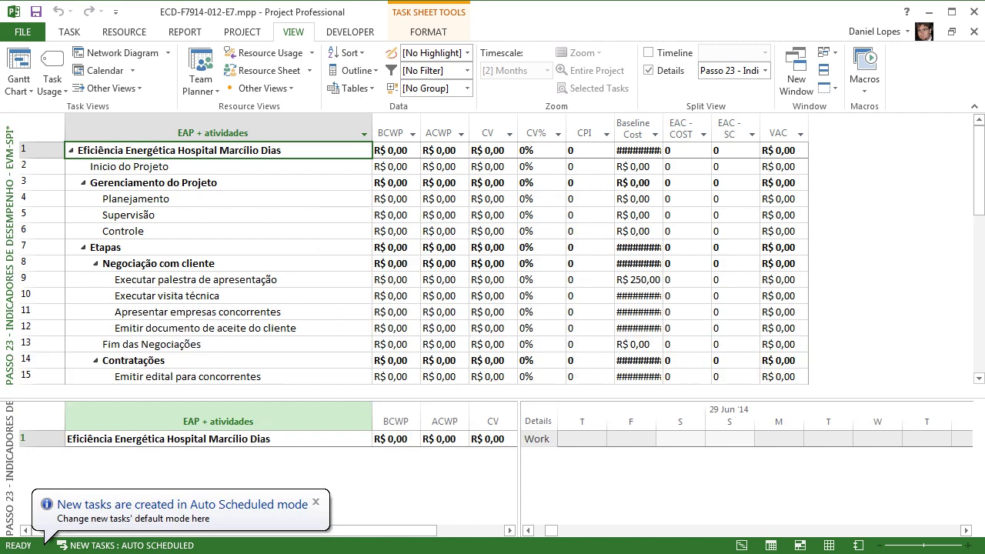
- Check the "Passo 15 - Estimar os Custos" and "Passo 15 - Estimar os Custos - PV" views in the E7 project and close that file
{"action": "right_click", "coordinate": [9, 254]}
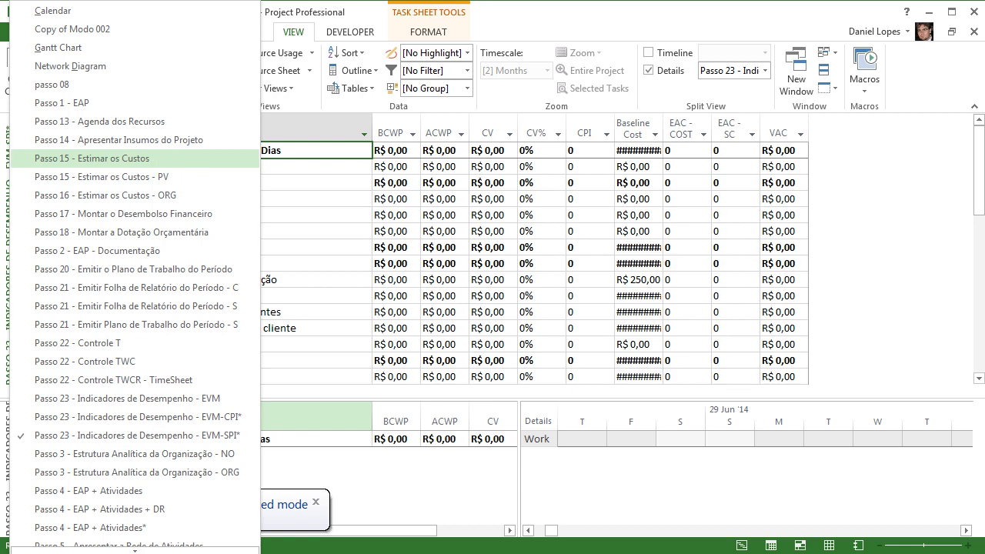
{"action": "left_click", "coordinate": [53, 160]}
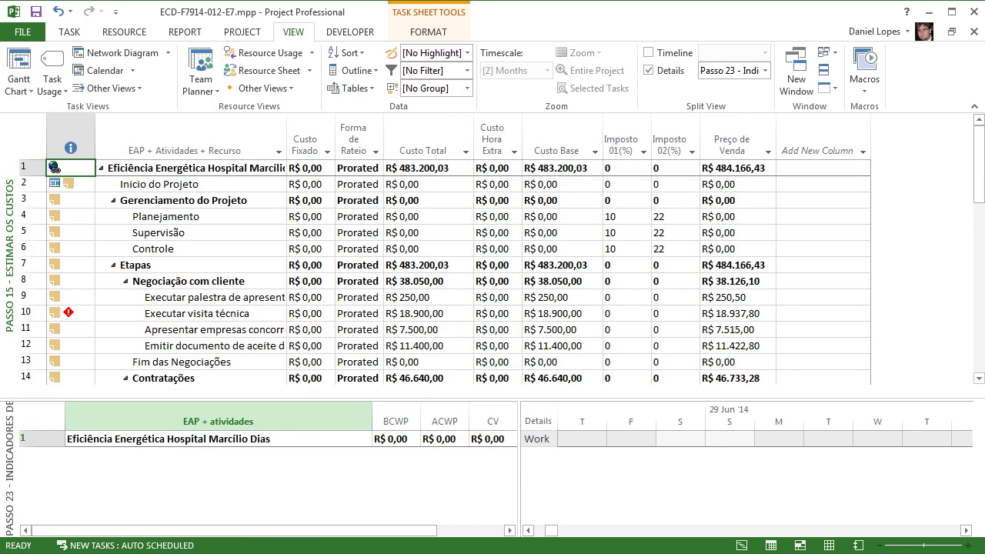
{"action": "right_click", "coordinate": [8, 197]}
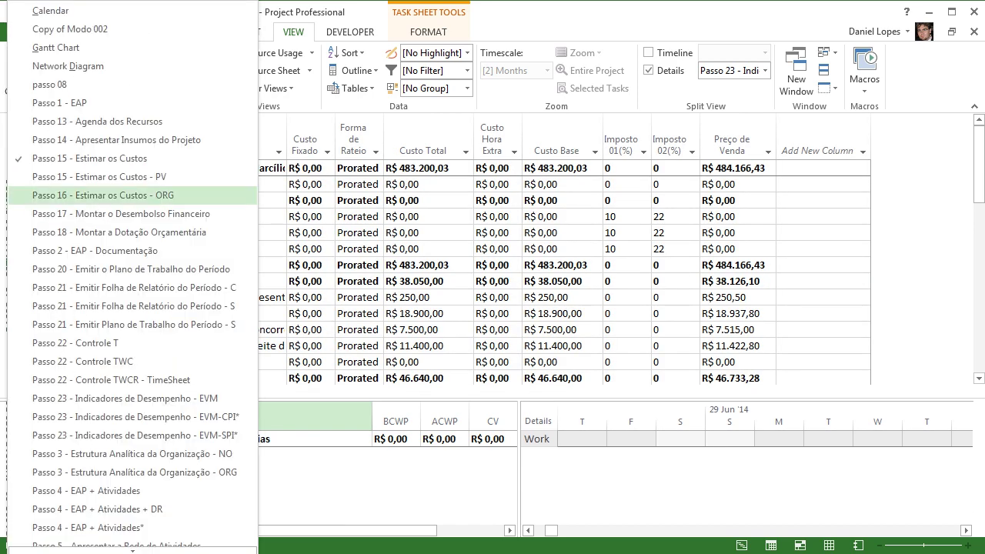
{"action": "left_click", "coordinate": [54, 177]}
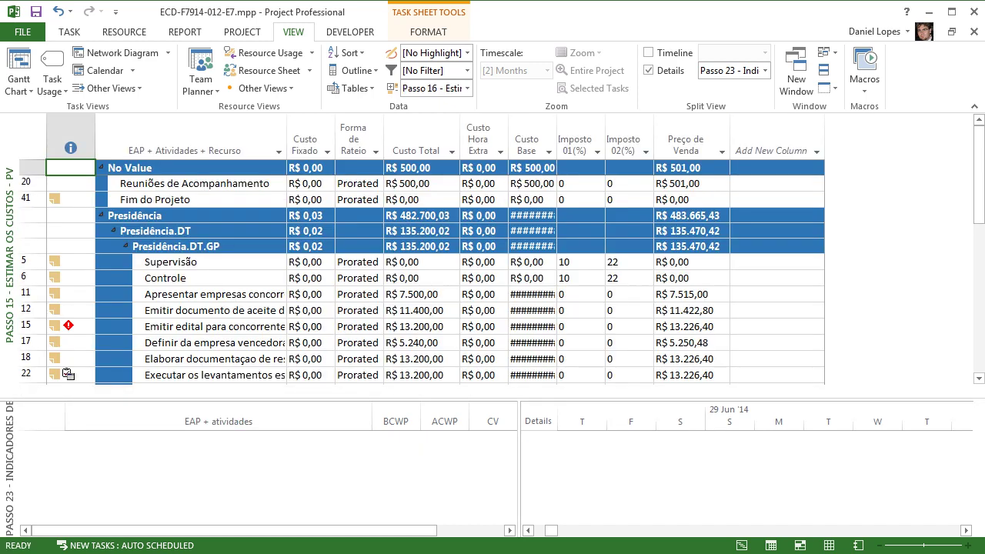
{"action": "left_click", "coordinate": [974, 32]}
{"action": "left_click", "coordinate": [492, 332]}
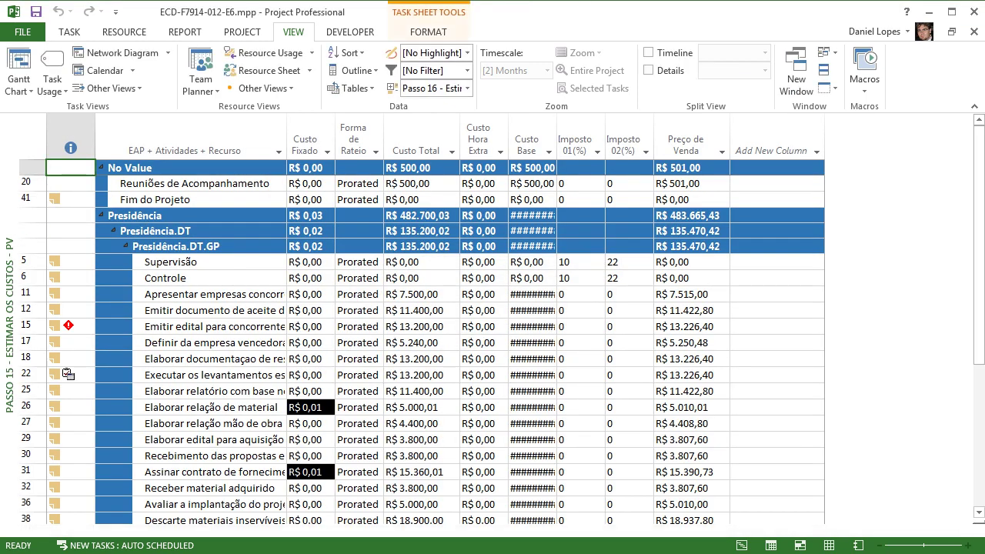
- Show the "Passo 15 - Estimar os Custos" view and remove the Imposto 01(%), Imposto 02(%) and Preço de Venda columns
{"action": "right_click", "coordinate": [10, 231]}
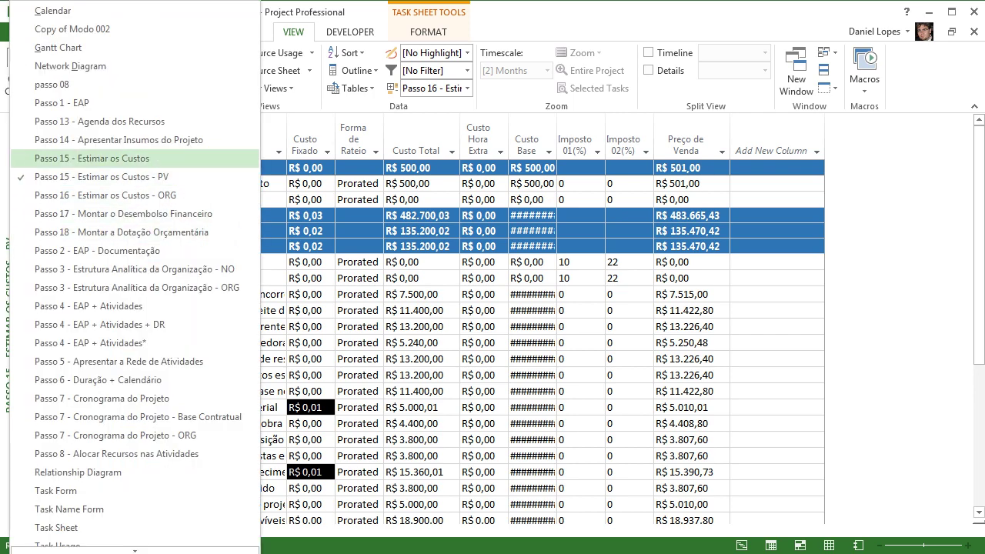
{"action": "left_click", "coordinate": [92, 158]}
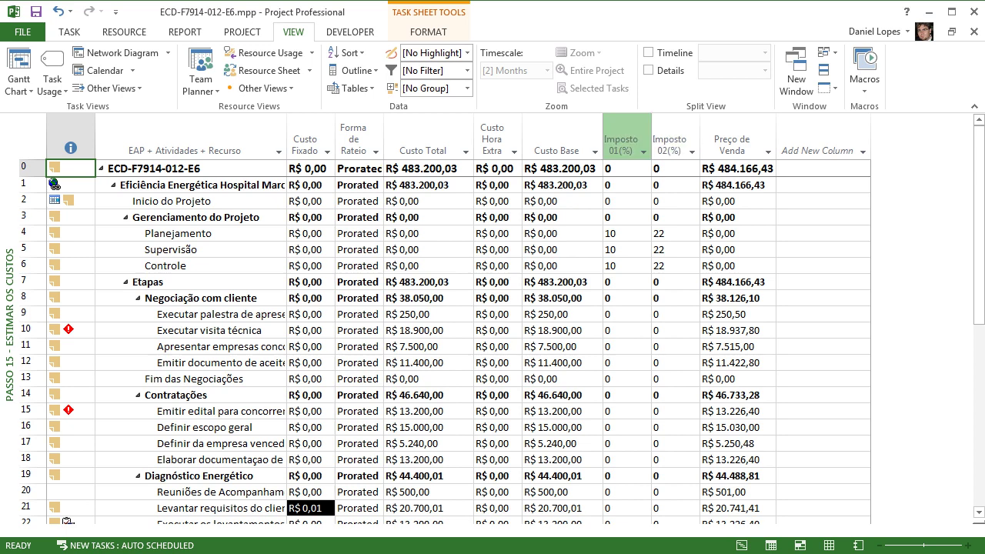
{"action": "left_click", "coordinate": [621, 144]}
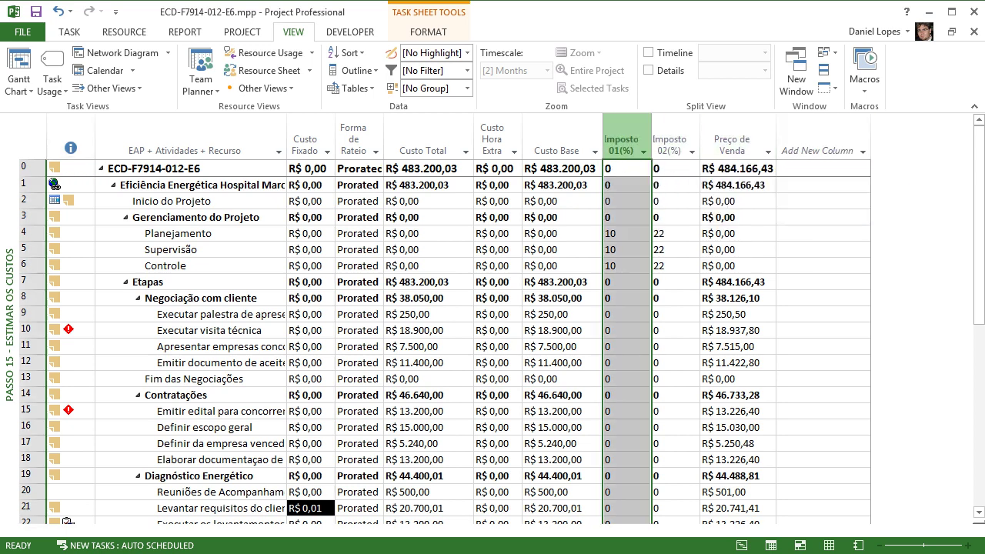
{"action": "key", "text": "Delete"}
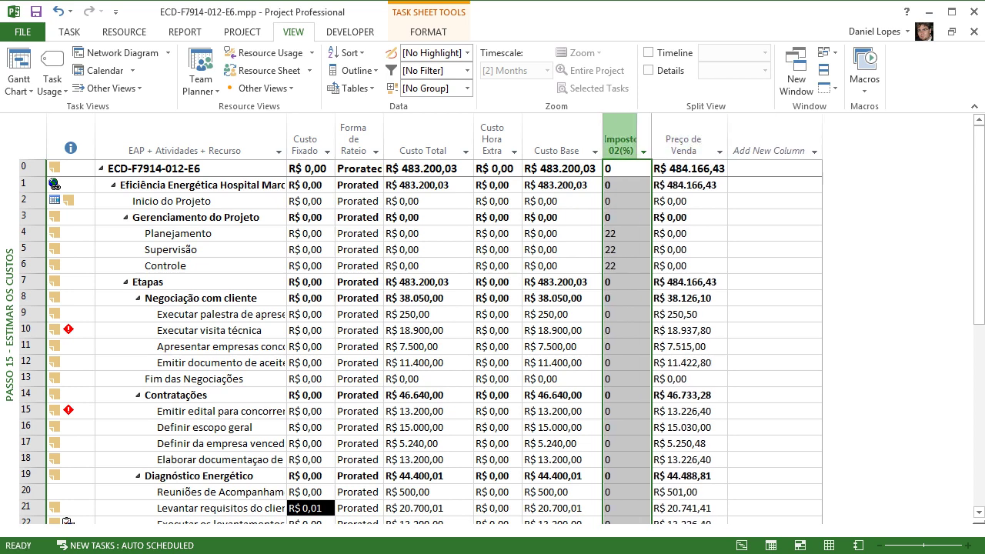
{"action": "key", "text": "Delete"}
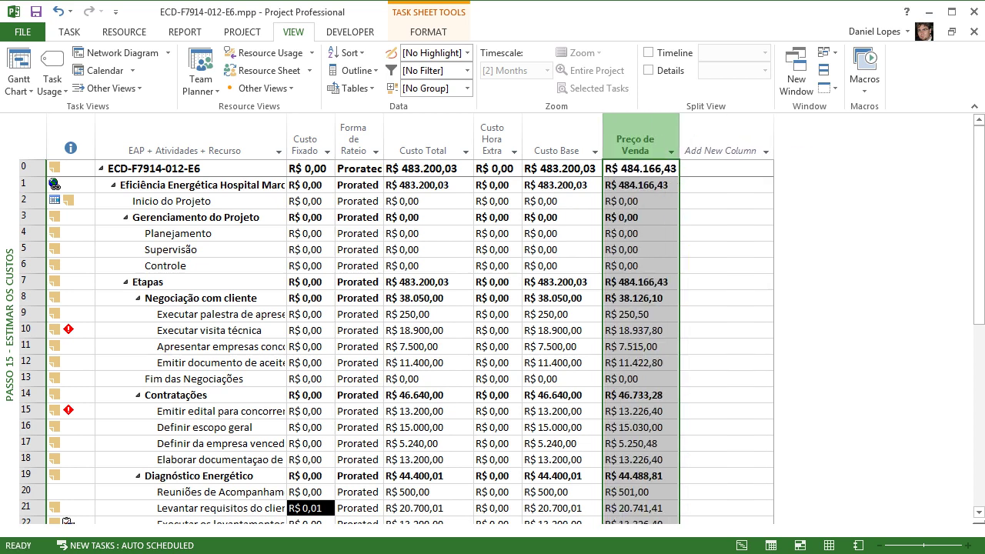
{"action": "key", "text": "Delete"}
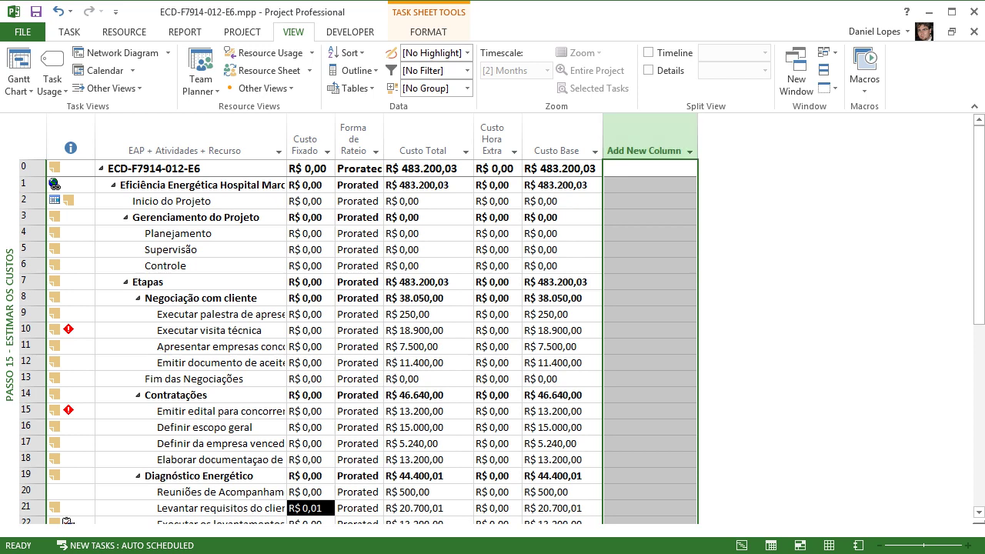
{"action": "left_click", "coordinate": [561, 168]}
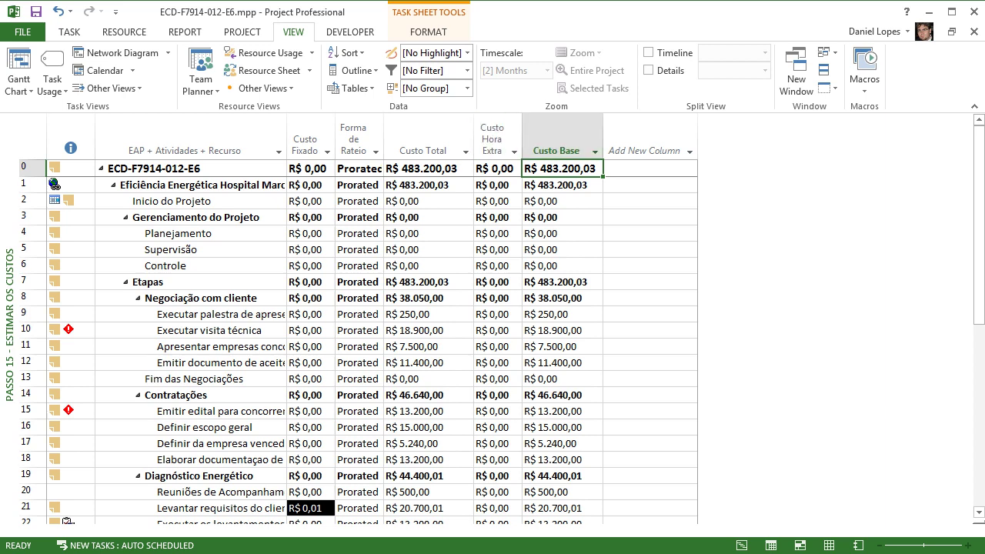
- Set an interim plan that copies Baseline into Baseline1 for the entire project
{"action": "left_click", "coordinate": [242, 31]}
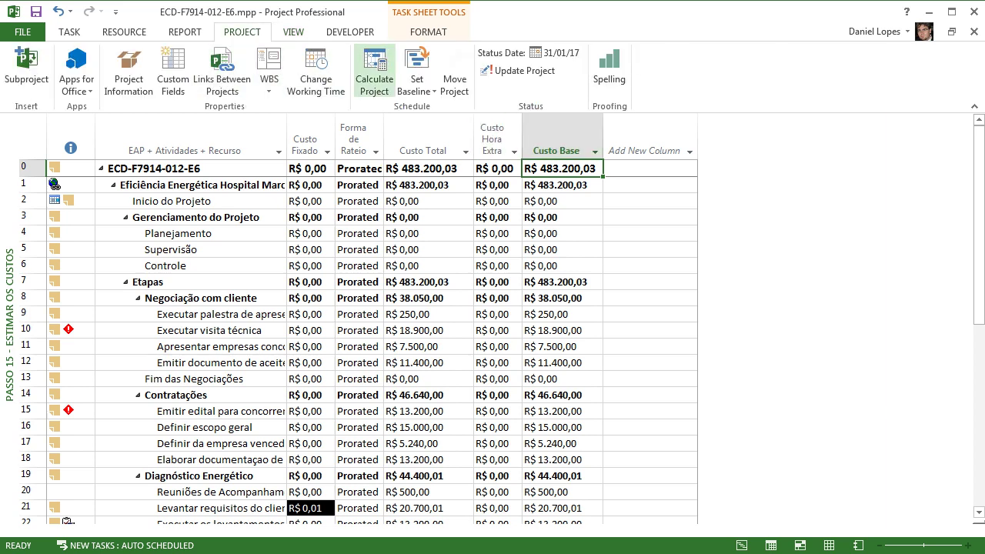
{"action": "left_click", "coordinate": [416, 81]}
{"action": "left_click", "coordinate": [446, 105]}
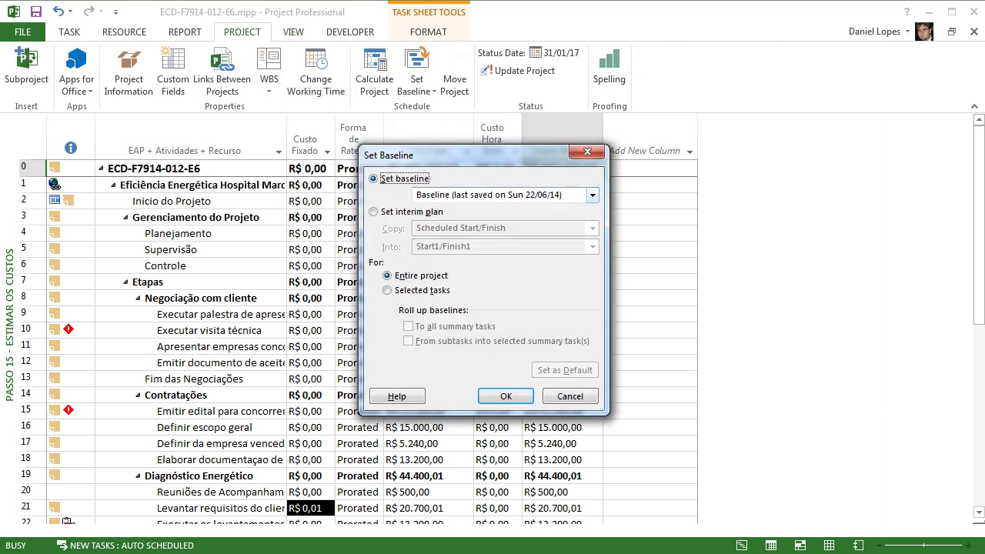
{"action": "left_click", "coordinate": [592, 195]}
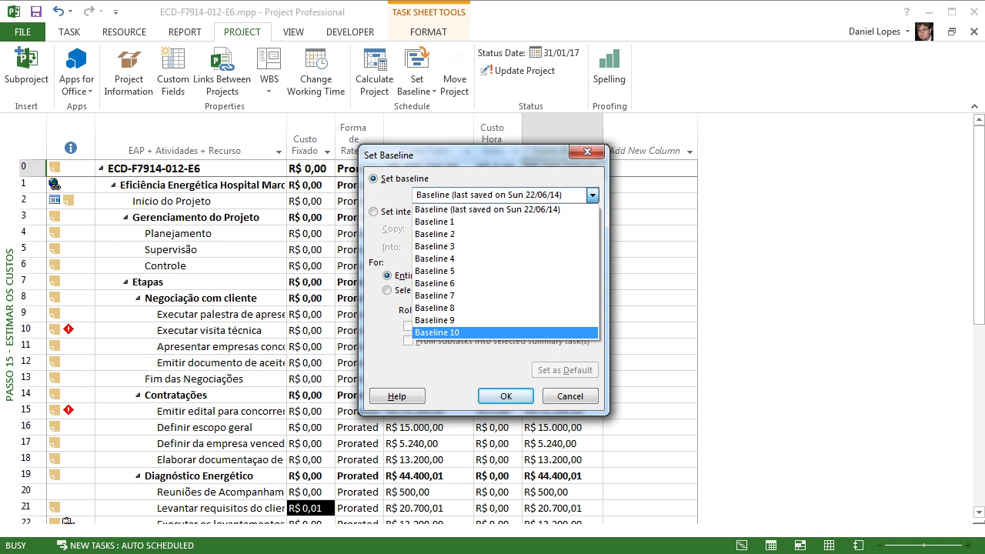
{"action": "left_click", "coordinate": [375, 212]}
{"action": "left_click", "coordinate": [375, 211]}
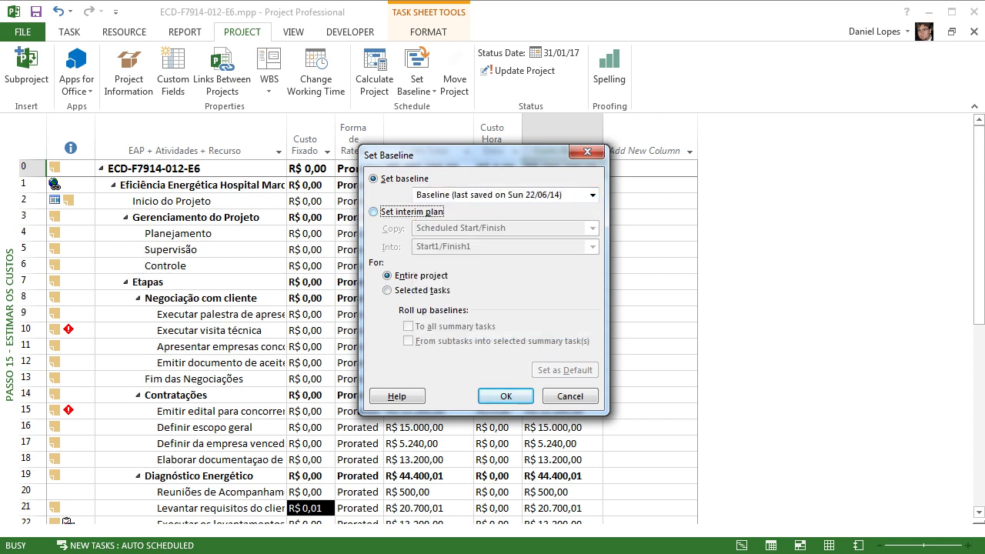
{"action": "left_click", "coordinate": [411, 211]}
{"action": "left_click", "coordinate": [591, 228]}
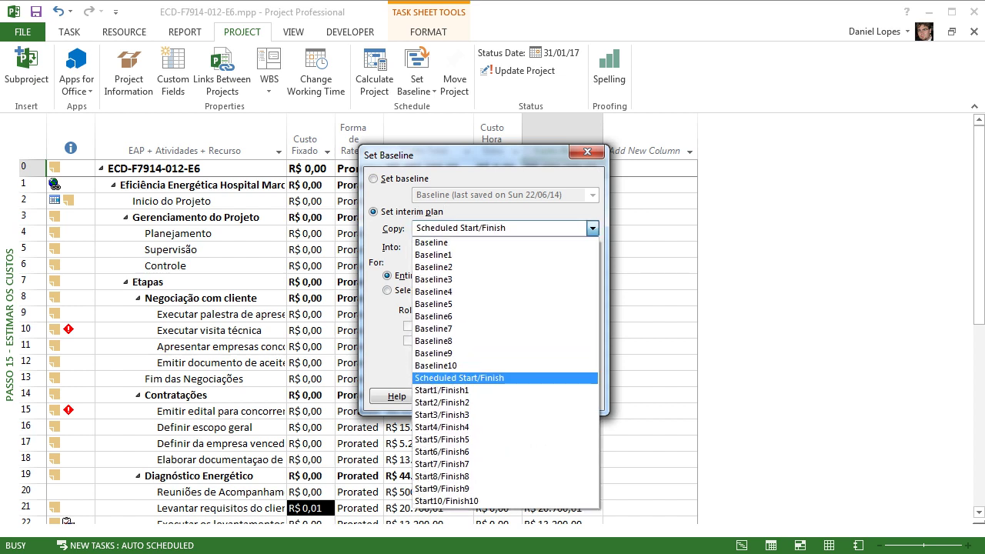
{"action": "left_click", "coordinate": [462, 242]}
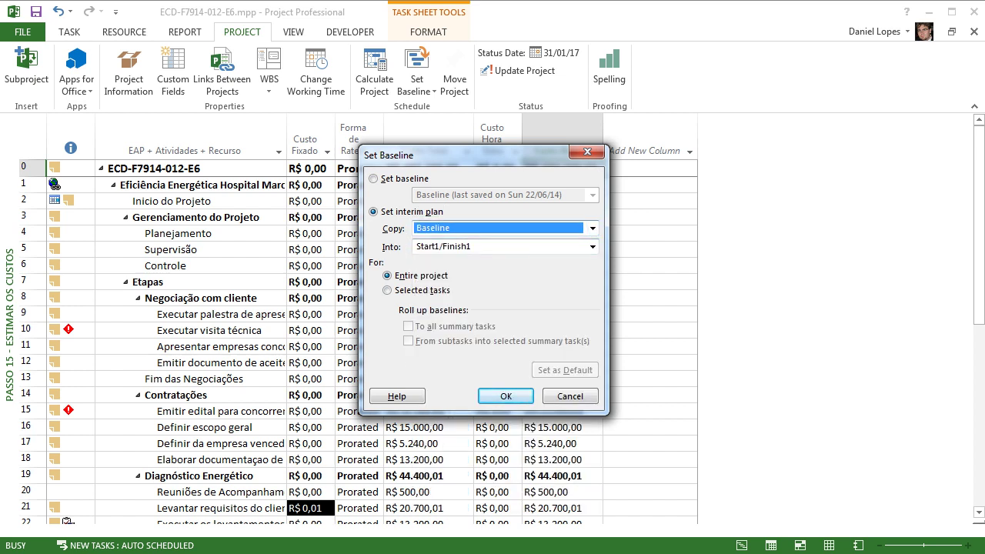
{"action": "left_click", "coordinate": [592, 247]}
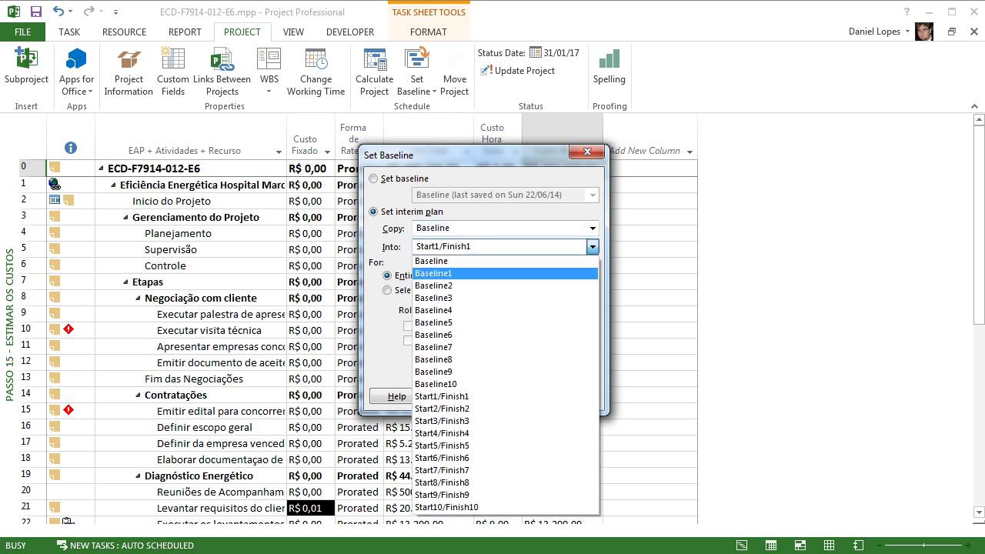
{"action": "key", "text": "Return"}
{"action": "key", "text": "Return"}
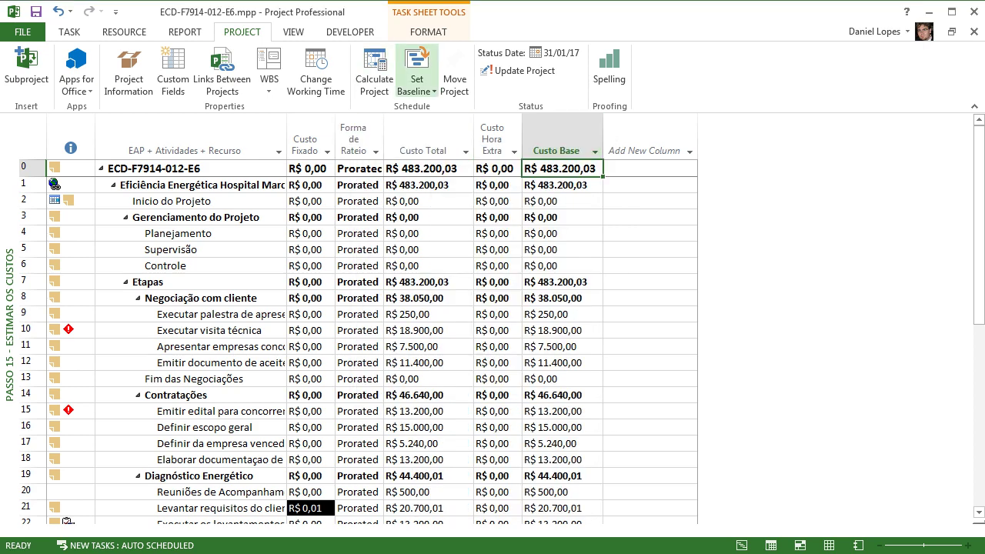
- Start setting a baseline and compare the saved Baseline and Baseline 1 entries in the list of available baselines
{"action": "left_click", "coordinate": [416, 87]}
{"action": "key", "text": "Down"}
{"action": "key", "text": "Return"}
{"action": "key", "text": "alt+Down"}
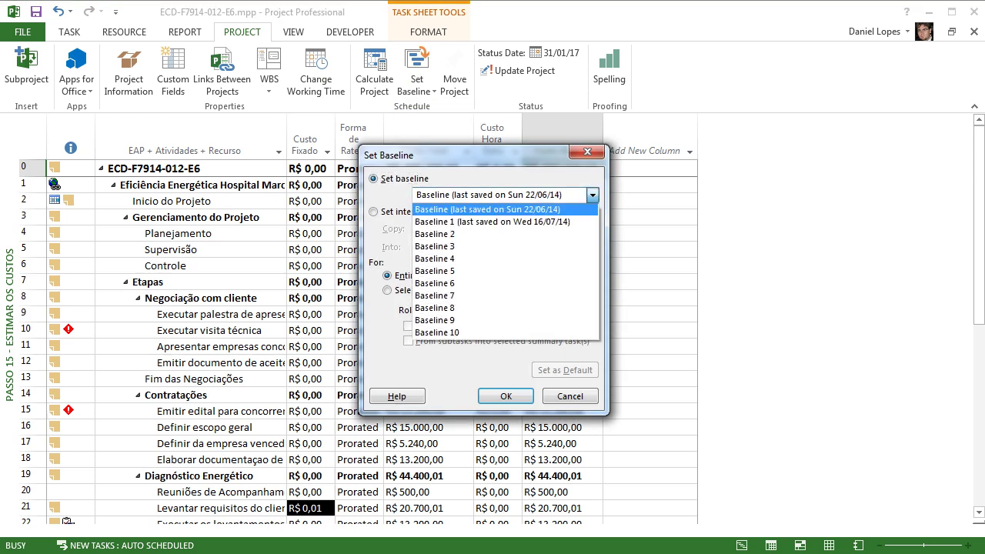
{"action": "key", "text": "Down"}
{"action": "key", "text": "Up"}
{"action": "key", "text": "Down"}
{"action": "key", "text": "Up"}
{"action": "key", "text": "Down"}
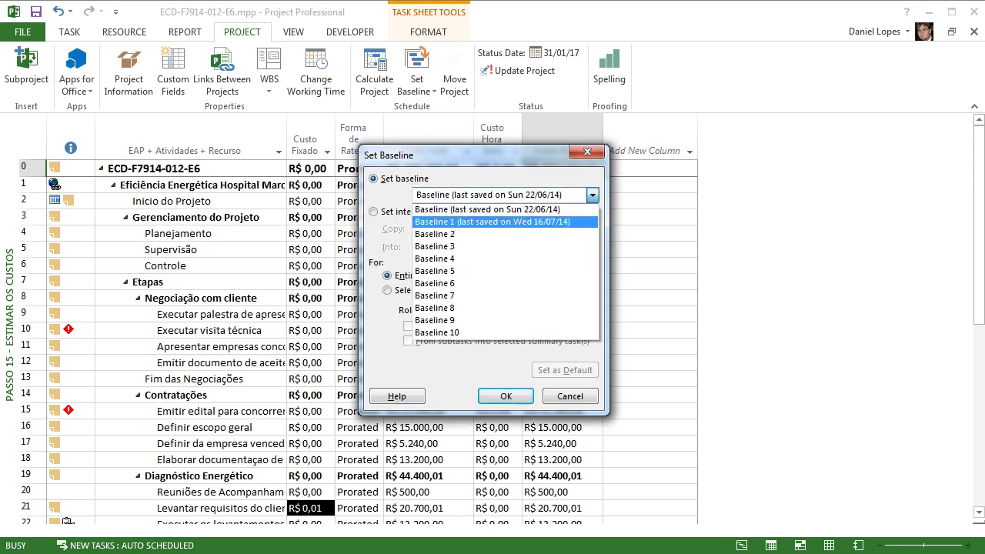
{"action": "key", "text": "Up"}
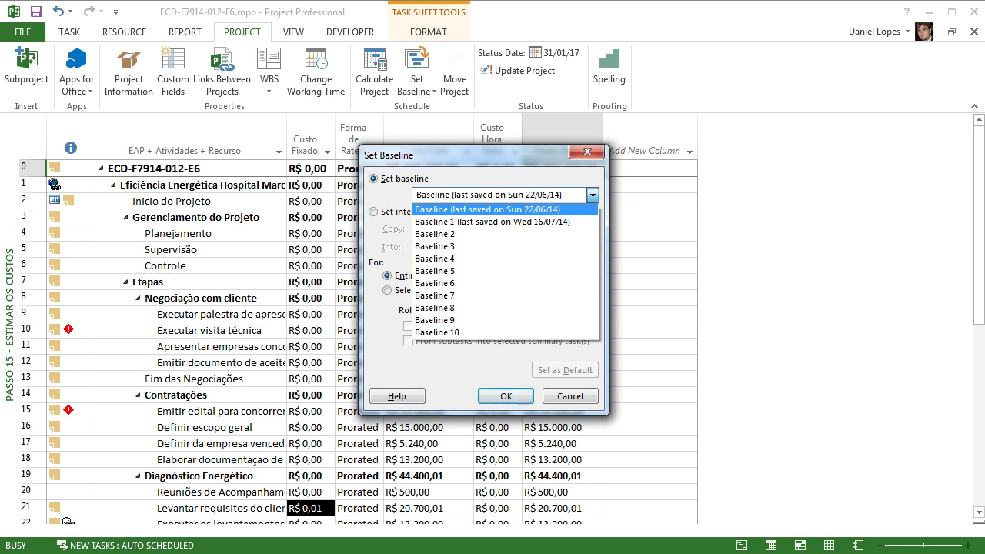
{"action": "key", "text": "Down"}
{"action": "key", "text": "Up"}
{"action": "key", "text": "Down"}
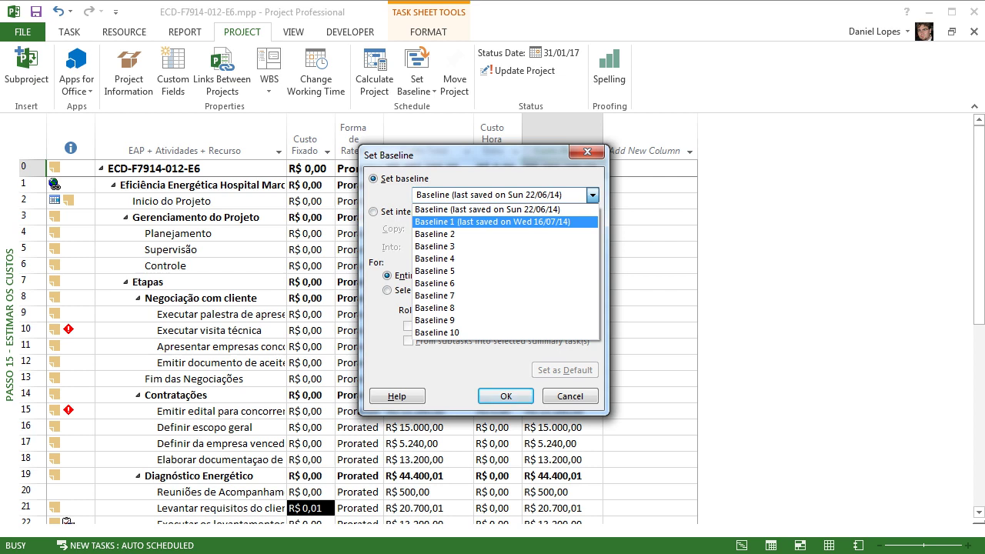
{"action": "key", "text": "Up"}
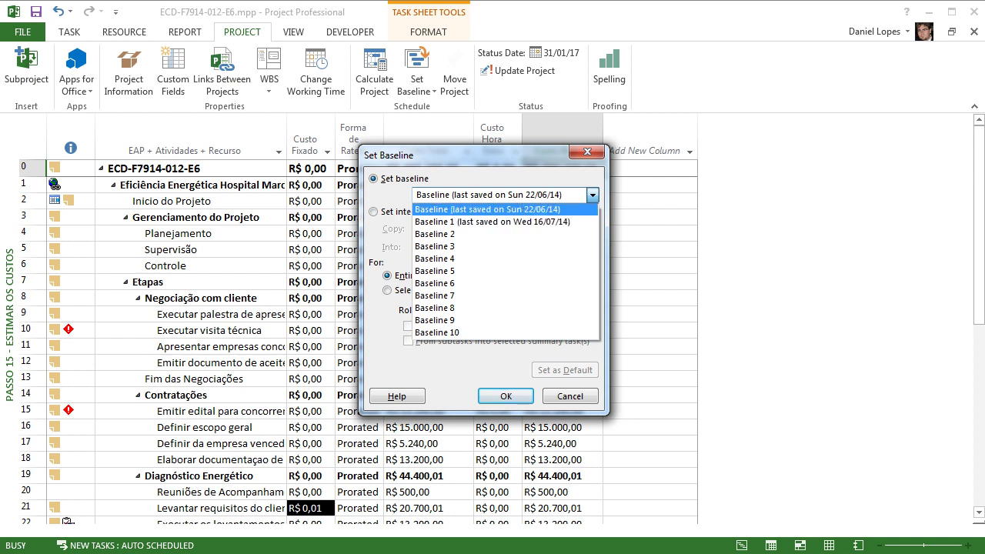
- Run through the available baselines up to Baseline 10, return to Baseline and set it for the entire project
{"action": "key", "text": "Down"}
{"action": "key", "text": "Down"}
{"action": "key", "text": "Down"}
{"action": "key", "text": "Down"}
{"action": "key", "text": "Down"}
{"action": "key", "text": "Down"}
{"action": "key", "text": "Down"}
{"action": "key", "text": "Down"}
{"action": "key", "text": "Down"}
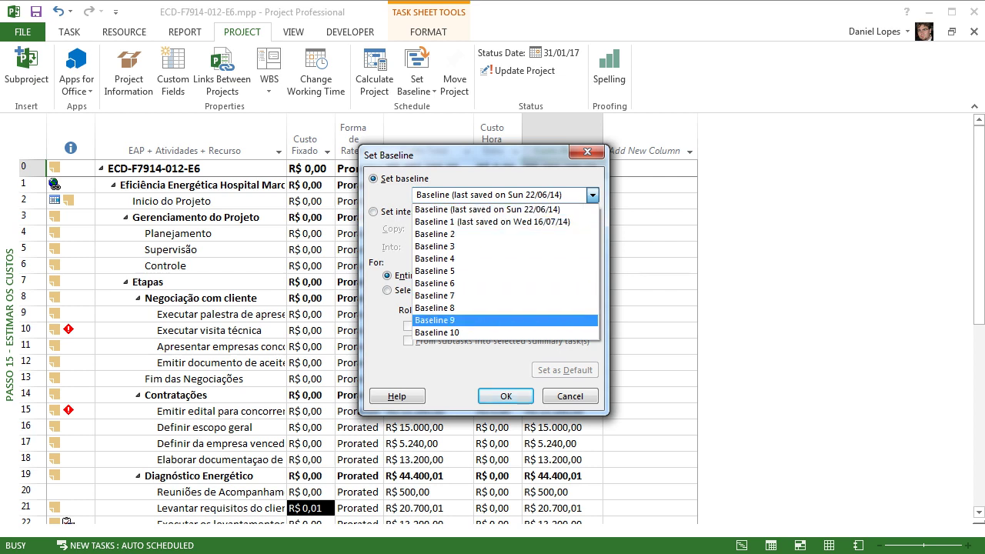
{"action": "key", "text": "Down"}
{"action": "key", "text": "Home"}
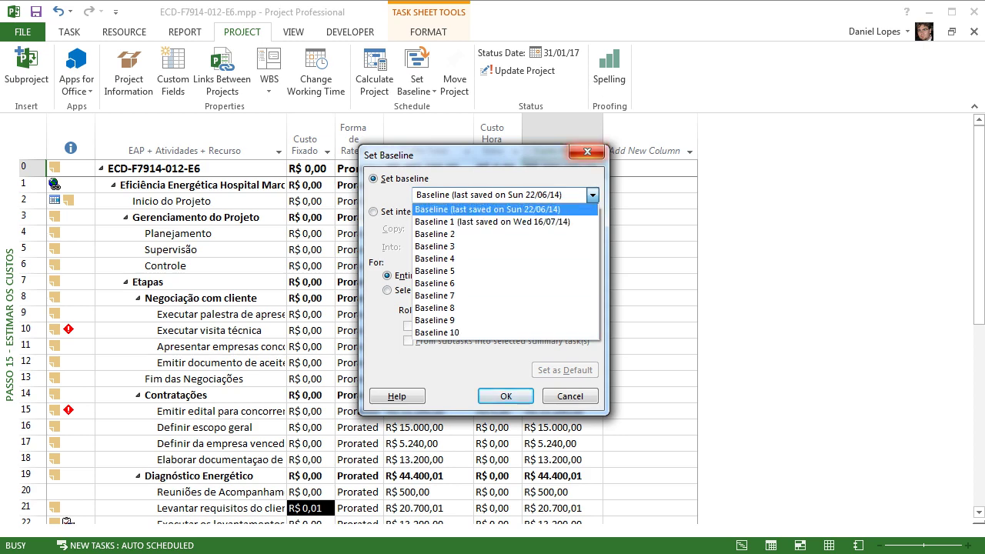
{"action": "key", "text": "Return"}
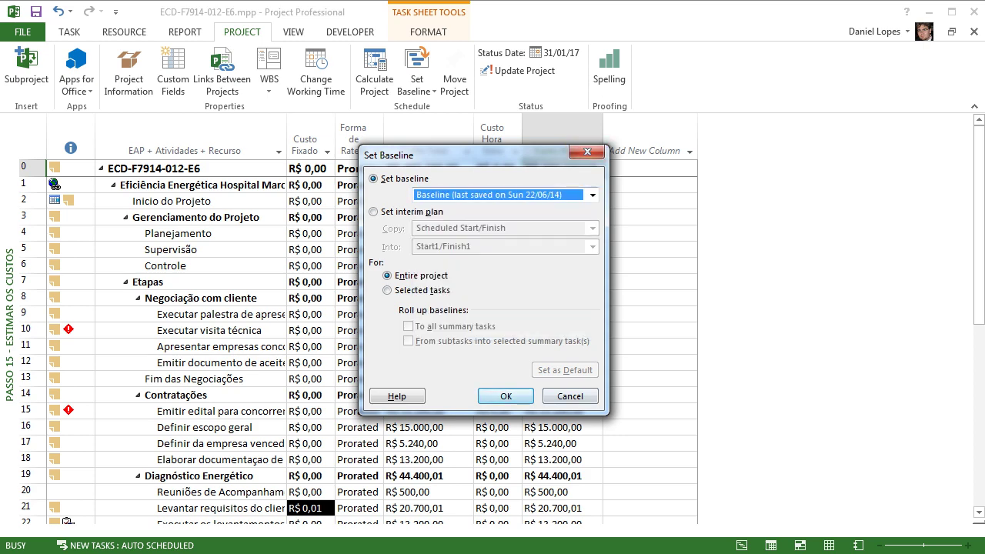
{"action": "key", "text": "Return"}
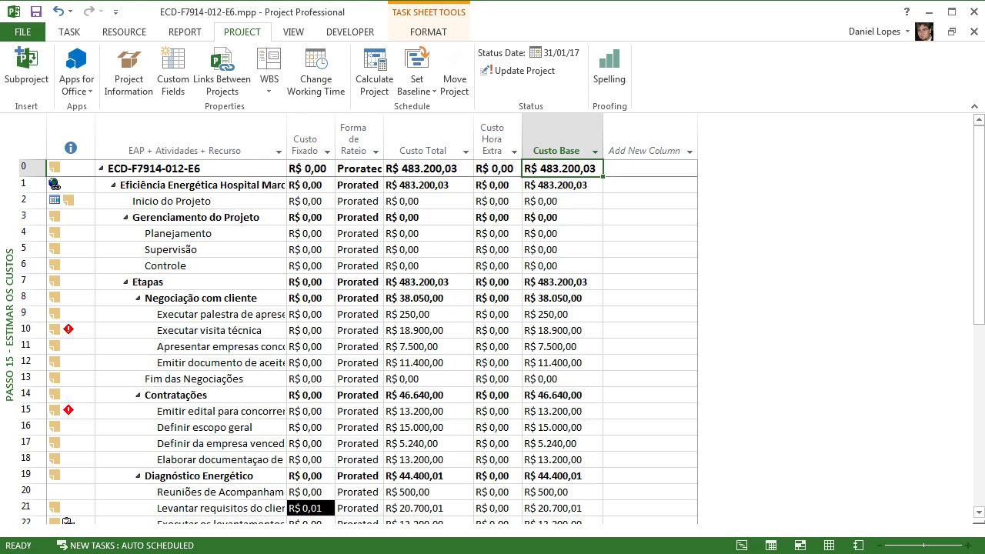
- Check the highlighted Custo Fixado cells of tasks 21, 26 and 31 in the cost estimate
{"action": "left_click", "coordinate": [310, 508]}
{"action": "scroll", "coordinate": [357, 343], "scroll_direction": "down", "scroll_amount": 3}
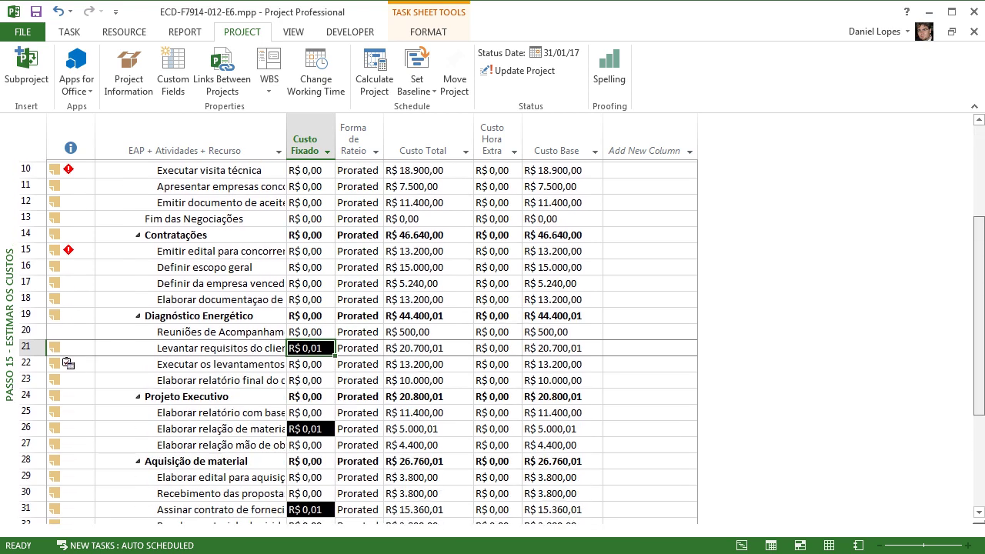
{"action": "key", "text": "Return"}
{"action": "key", "text": "Return"}
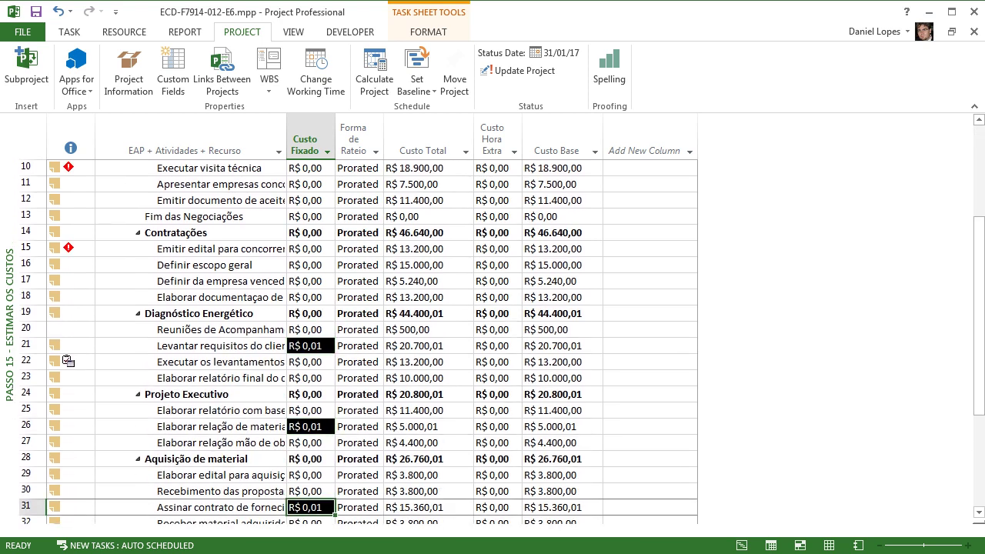
{"action": "scroll", "coordinate": [358, 343], "scroll_direction": "up", "scroll_amount": 3}
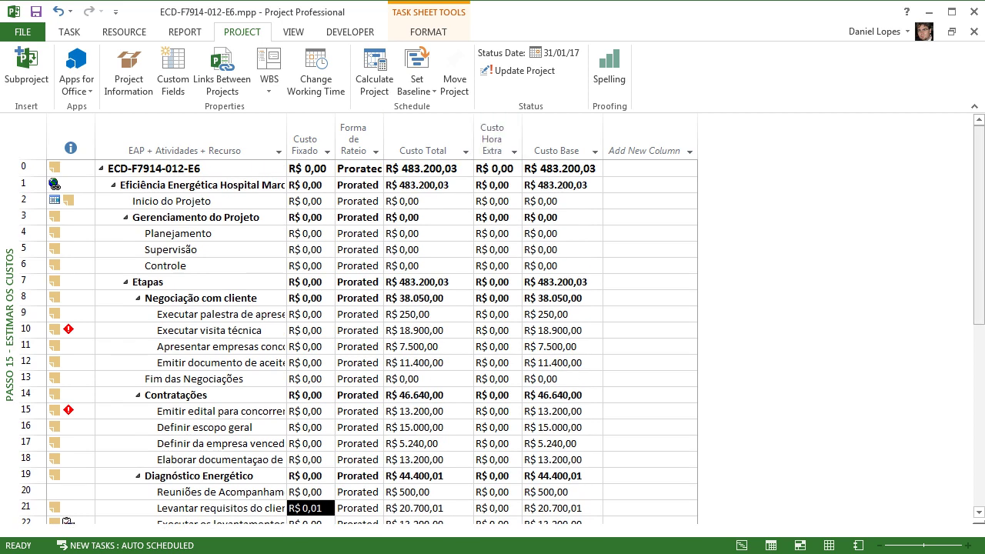
{"action": "scroll", "coordinate": [357, 342], "scroll_direction": "down", "scroll_amount": 6}
{"action": "scroll", "coordinate": [358, 319], "scroll_direction": "up", "scroll_amount": 7}
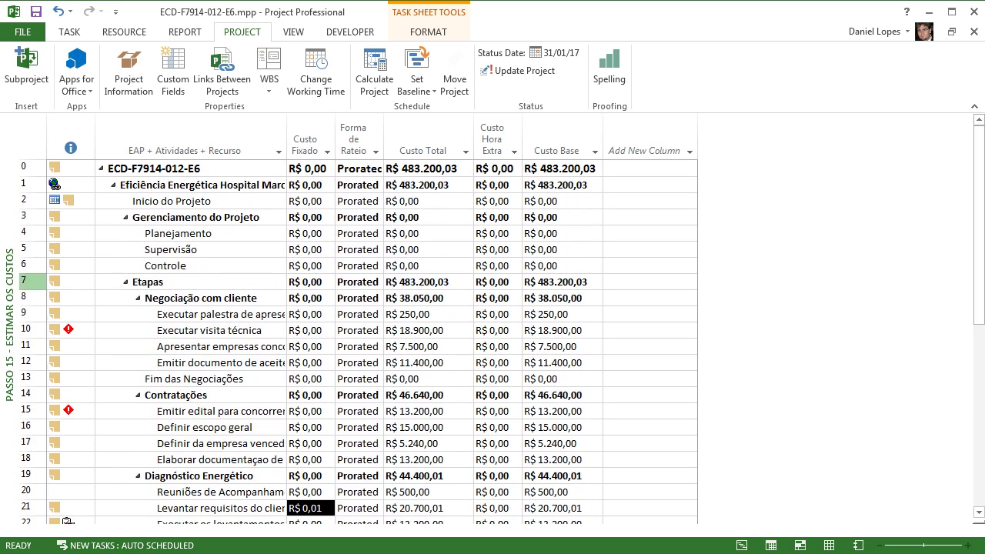
- Show the "Passo 14 - Apresentar Insumos do Projeto" view and examine its first tasks and the Gantt bars at the June 2014 project start
{"action": "right_click", "coordinate": [10, 298]}
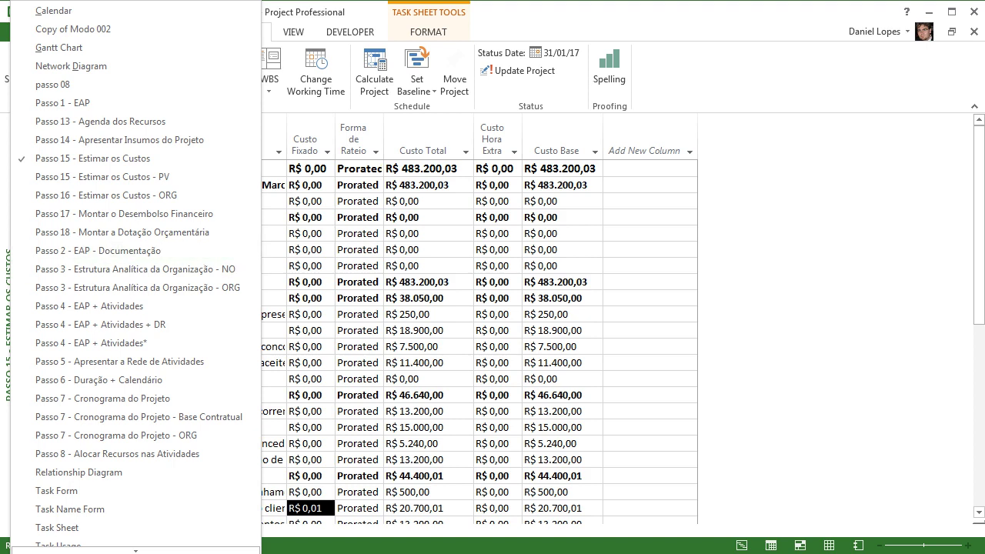
{"action": "key", "text": "Escape"}
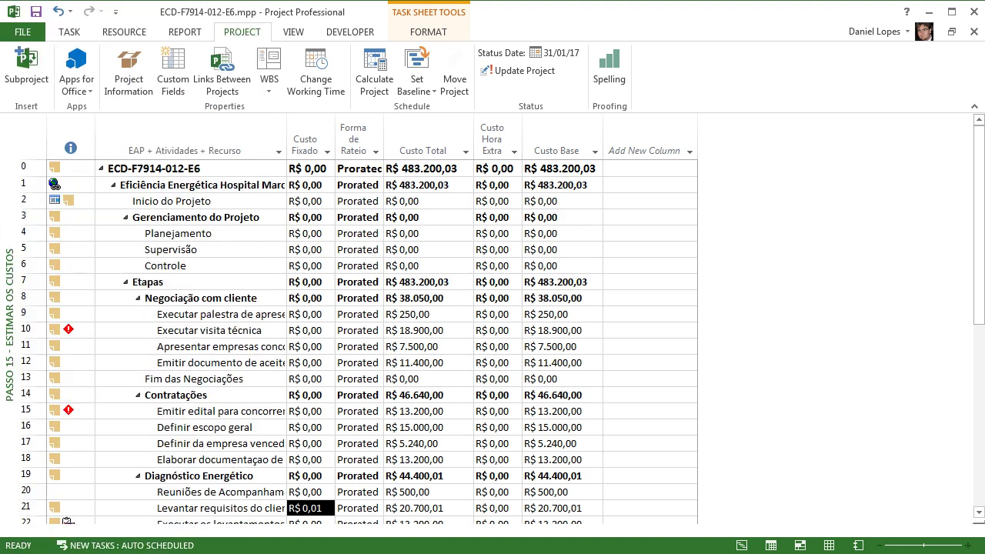
{"action": "right_click", "coordinate": [14, 297]}
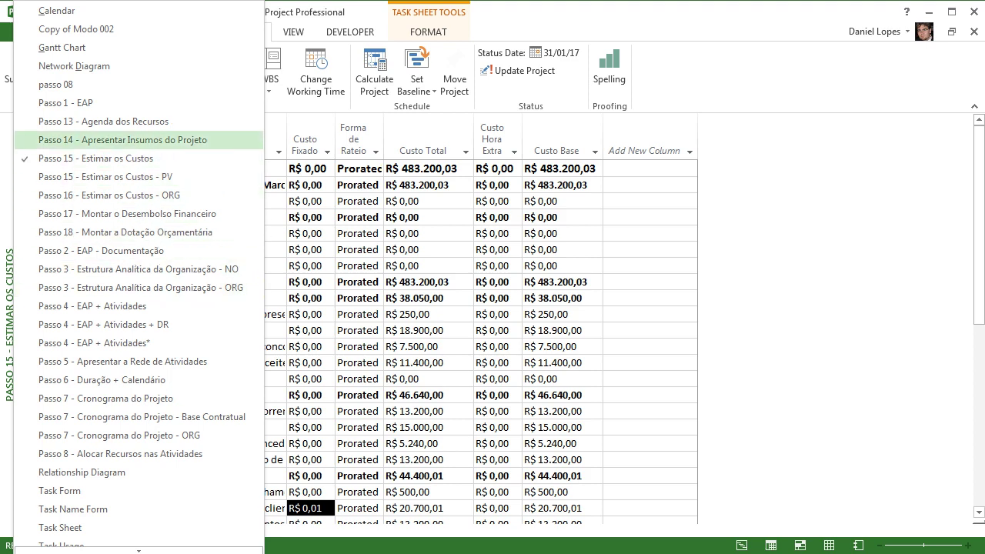
{"action": "left_click", "coordinate": [123, 139]}
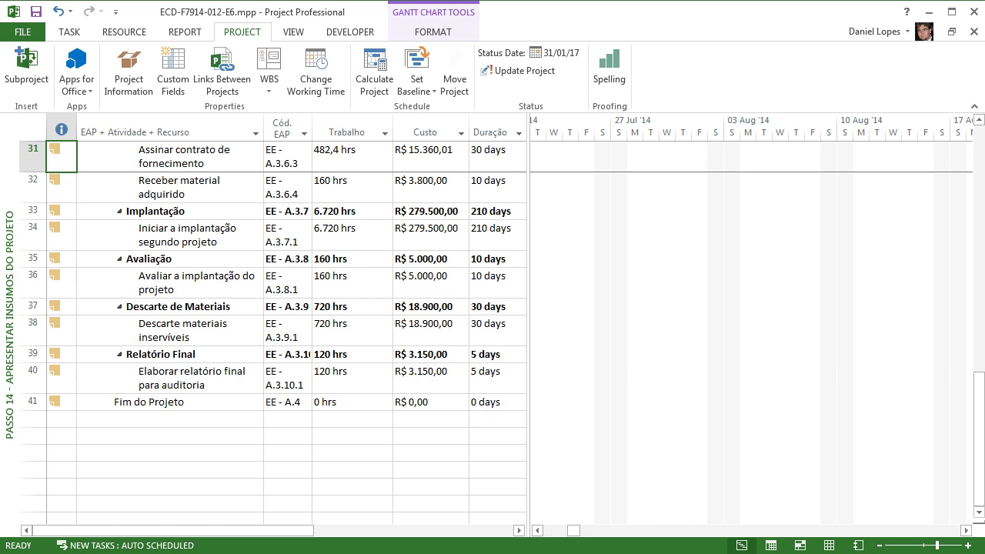
{"action": "scroll", "coordinate": [501, 326], "scroll_direction": "up", "scroll_amount": 10}
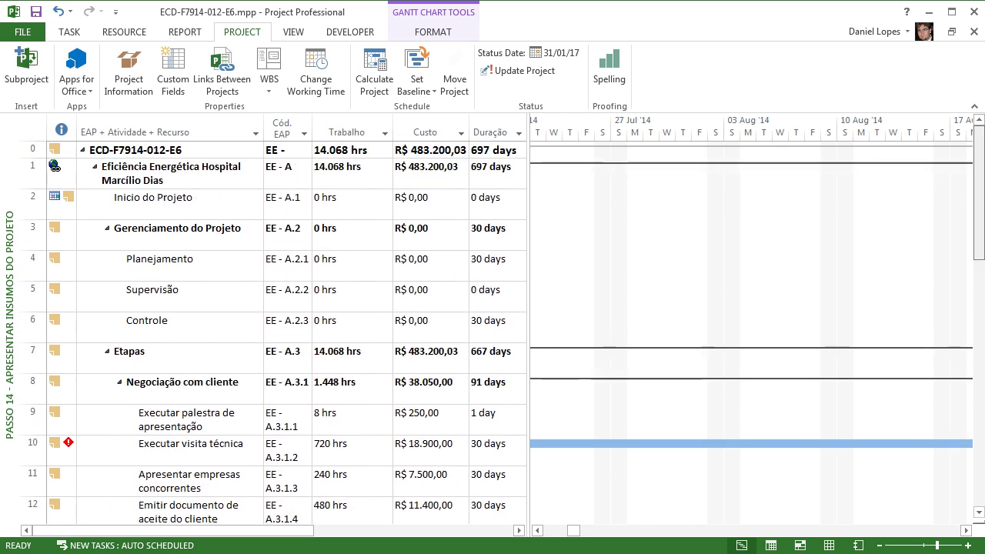
{"action": "left_click_drag", "start_coordinate": [573, 530], "coordinate": [550, 530]}
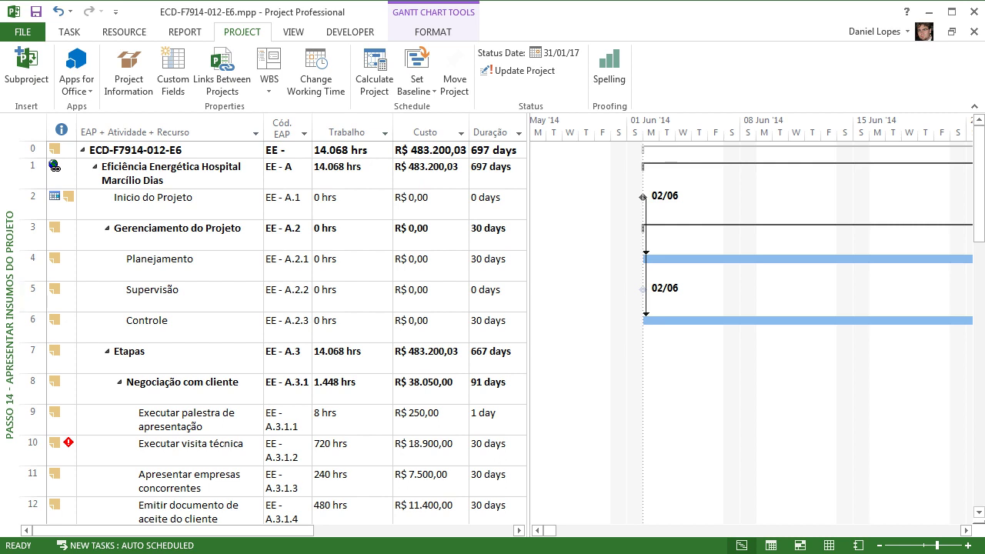
- Show the first tasks of the project in the "Passo 8 - Alocar Recursos nas Atividades" view
{"action": "right_click", "coordinate": [10, 289]}
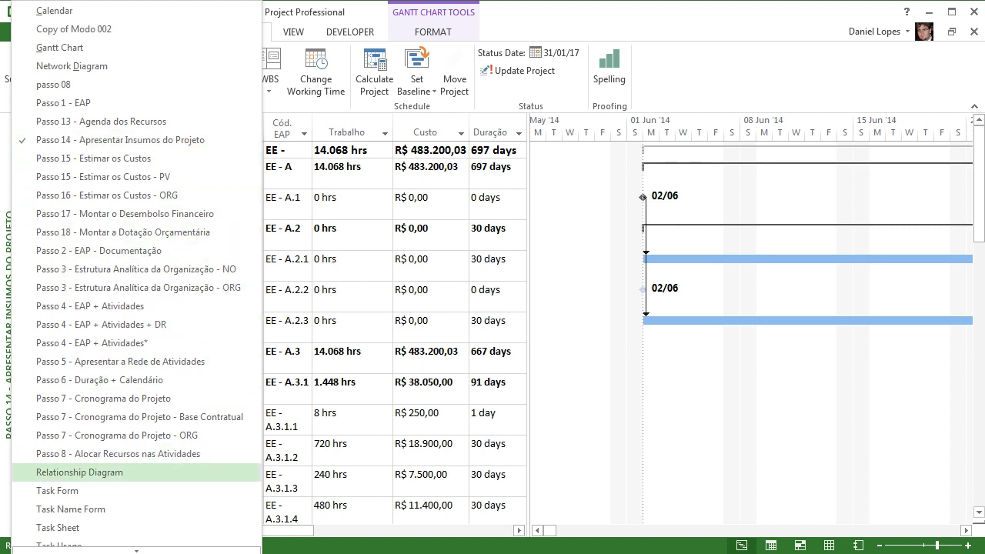
{"action": "left_click", "coordinate": [117, 453]}
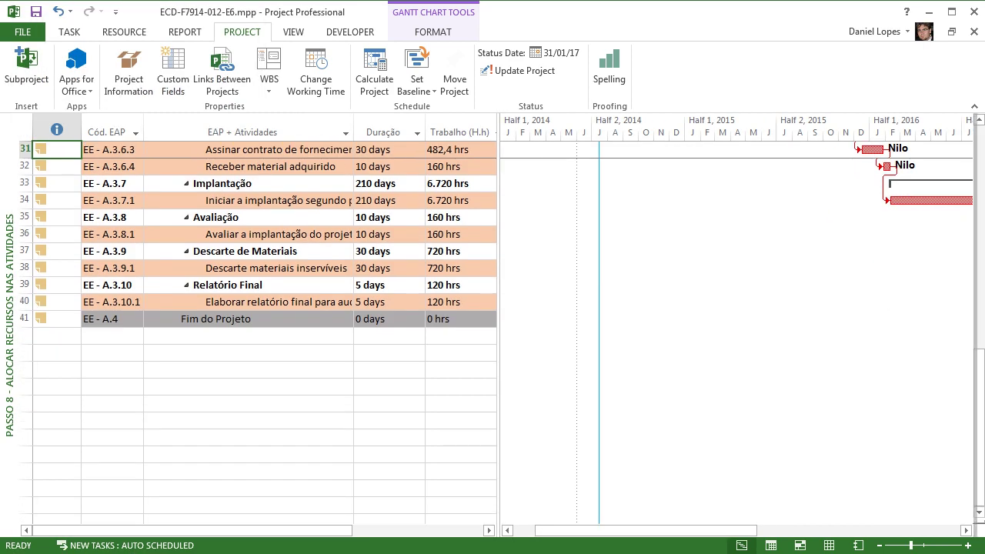
{"action": "scroll", "coordinate": [308, 331], "scroll_direction": "up", "scroll_amount": 10}
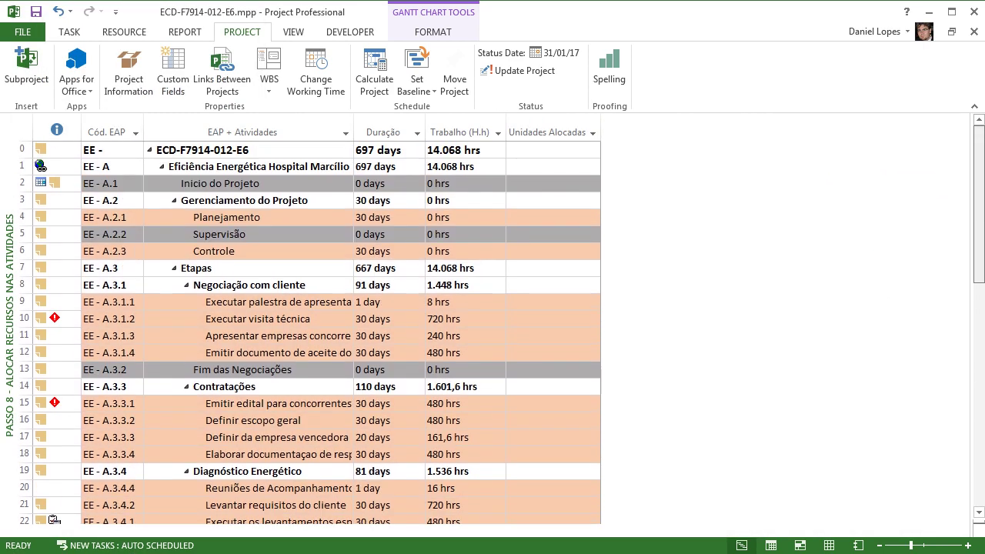
- Insert a Resource Names column before Unidades Alocadas and fit its width to the longest entry
{"action": "right_click", "coordinate": [551, 132]}
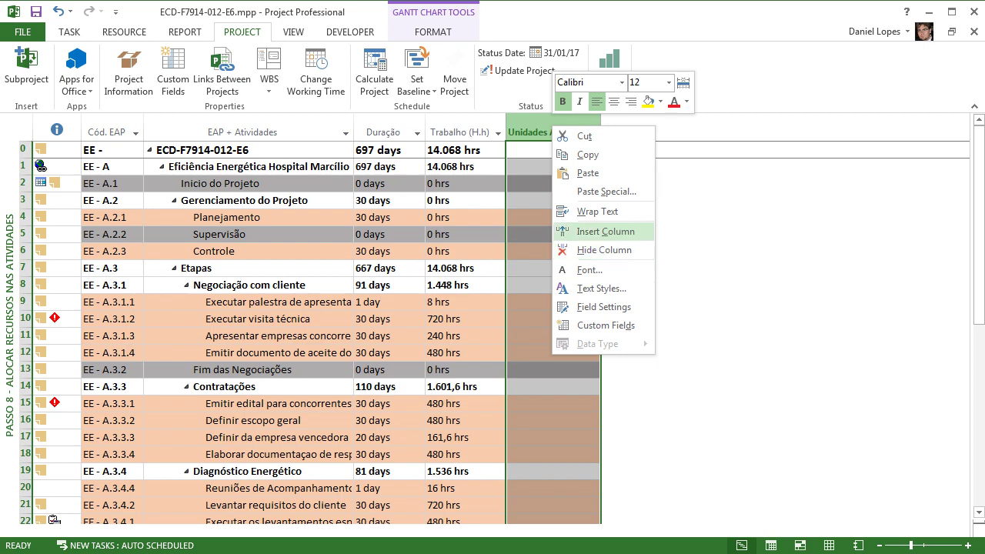
{"action": "left_click", "coordinate": [605, 231]}
{"action": "type", "text": "resource Group"}
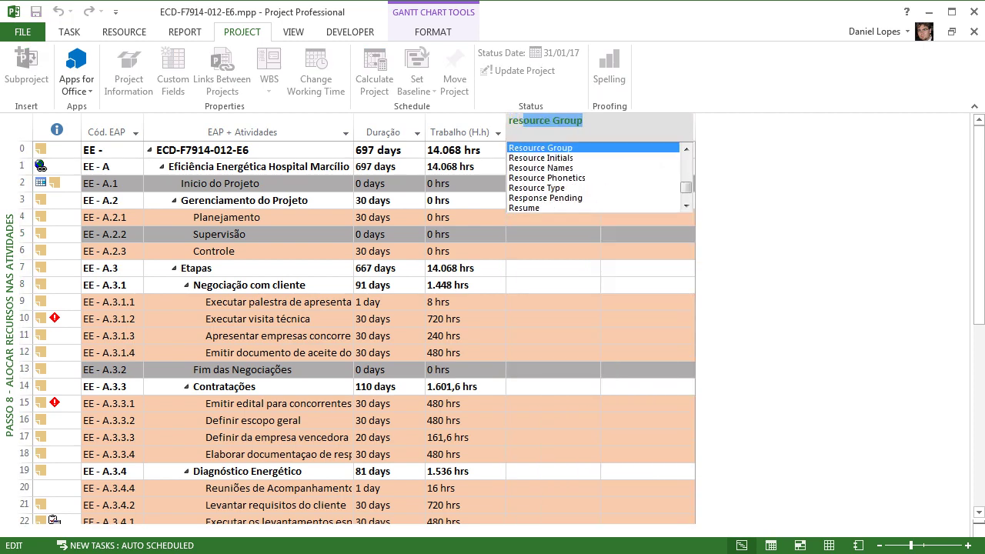
{"action": "key", "text": "Down"}
{"action": "key", "text": "Down"}
{"action": "key", "text": "Return"}
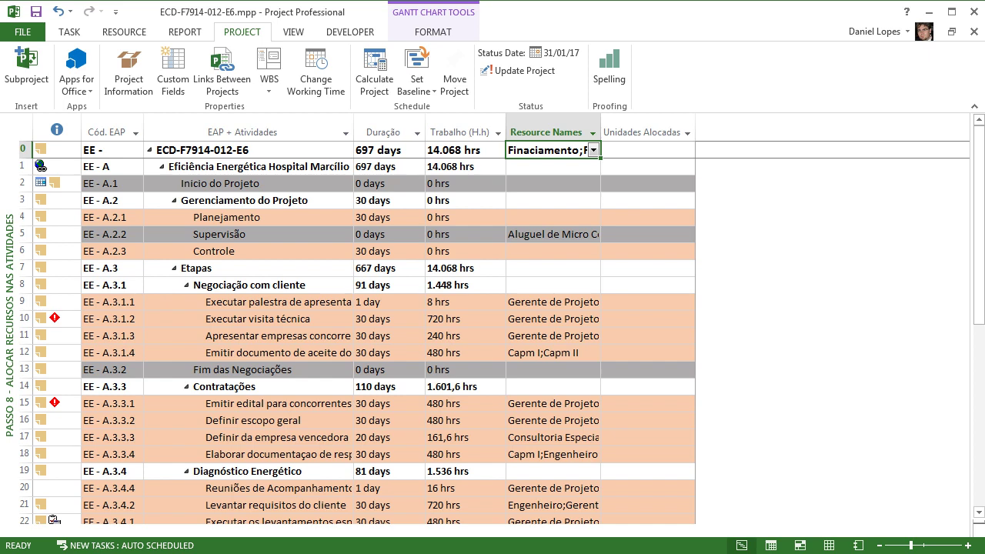
{"action": "mouse_move", "coordinate": [978, 223]}
{"action": "left_mouse_down"}
{"action": "mouse_move", "coordinate": [978, 405]}
{"action": "mouse_move", "coordinate": [979, 220]}
{"action": "left_mouse_up"}
{"action": "left_click", "coordinate": [550, 302]}
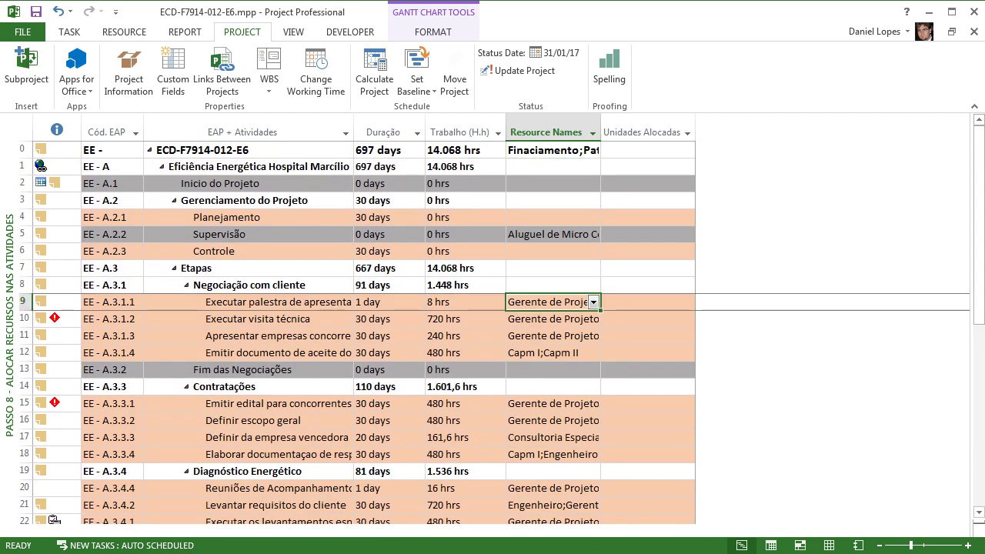
{"action": "double_click", "coordinate": [600, 133]}
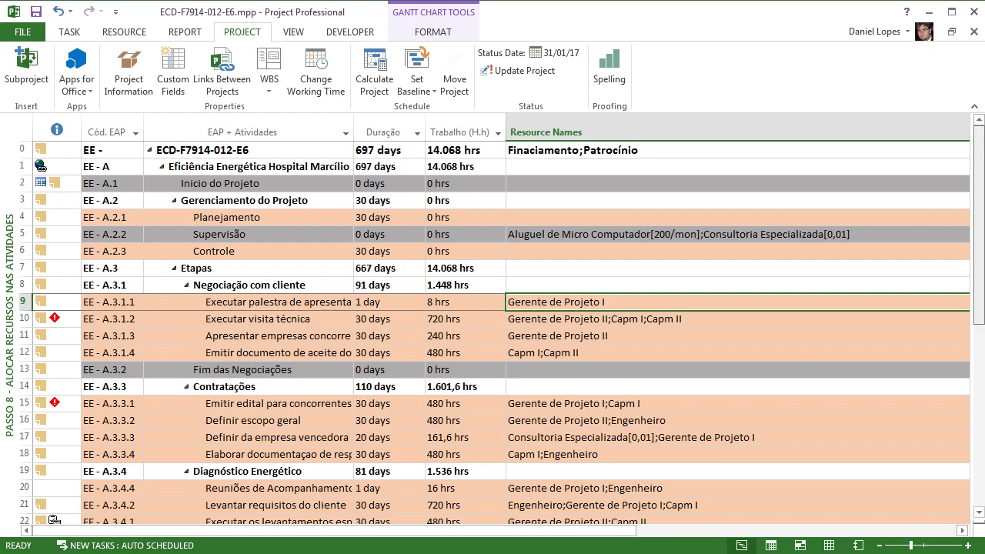
- Review the resources assigned to each activity, from the project start down to Fim do Projeto
{"action": "scroll", "coordinate": [492, 331], "scroll_direction": "down", "scroll_amount": 2}
{"action": "scroll", "coordinate": [493, 330], "scroll_direction": "down", "scroll_amount": 5}
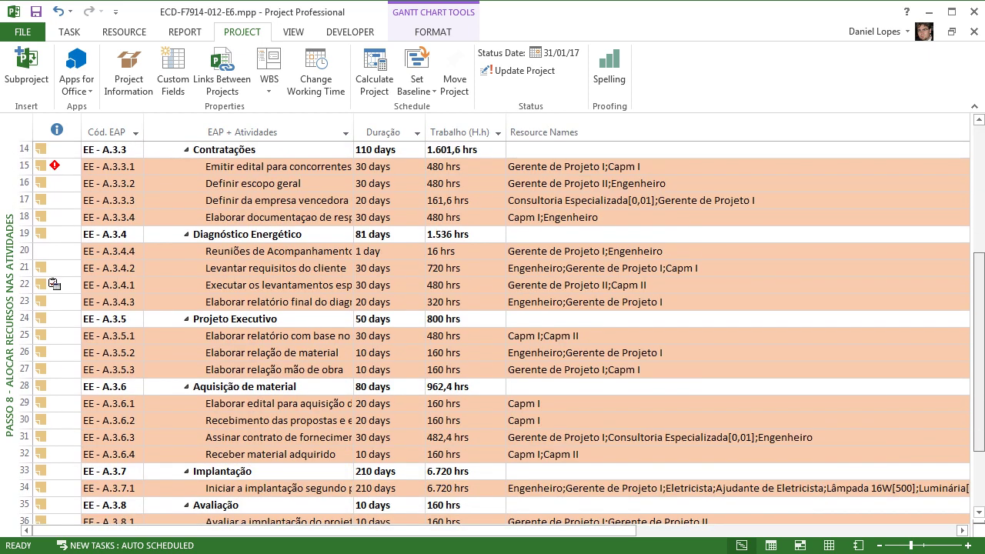
{"action": "scroll", "coordinate": [492, 331], "scroll_direction": "down", "scroll_amount": 1}
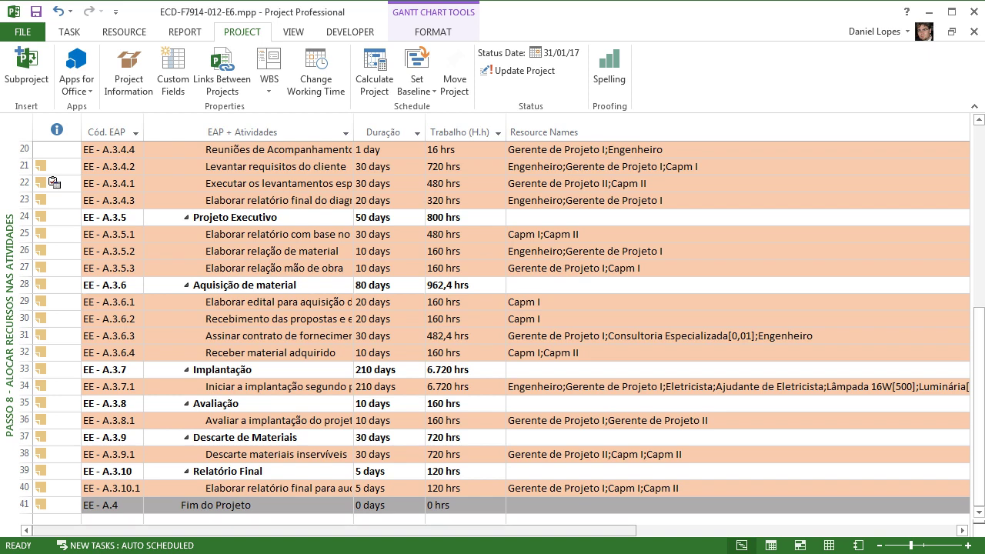
{"action": "left_click_drag", "start_coordinate": [333, 530], "coordinate": [389, 530]}
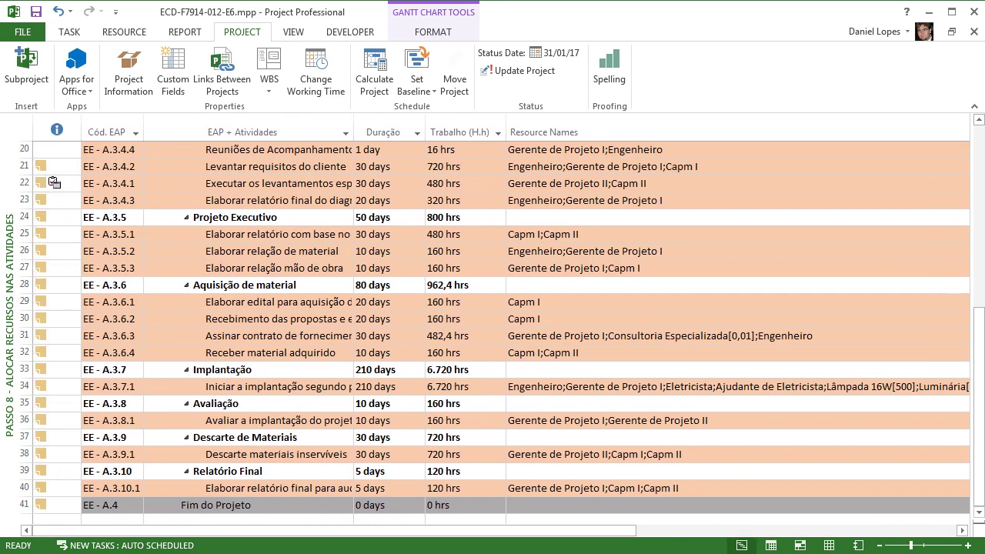
{"action": "scroll", "coordinate": [500, 324], "scroll_direction": "up", "scroll_amount": 3}
{"action": "scroll", "coordinate": [492, 331], "scroll_direction": "up", "scroll_amount": 2}
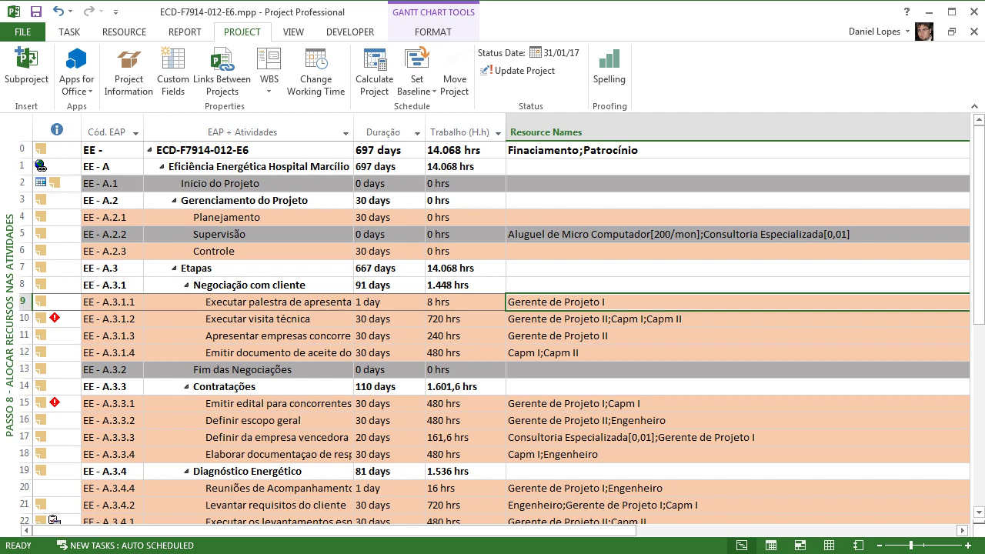
{"action": "mouse_move", "coordinate": [979, 226]}
{"action": "left_mouse_down"}
{"action": "mouse_move", "coordinate": [979, 407]}
{"action": "mouse_move", "coordinate": [978, 223]}
{"action": "left_mouse_up"}
{"action": "scroll", "coordinate": [492, 331], "scroll_direction": "down", "scroll_amount": 1}
- Show the "Passo 15 - Estimar os Custos" view and examine the Forma de Rateio options for the project summary task
{"action": "right_click", "coordinate": [10, 324]}
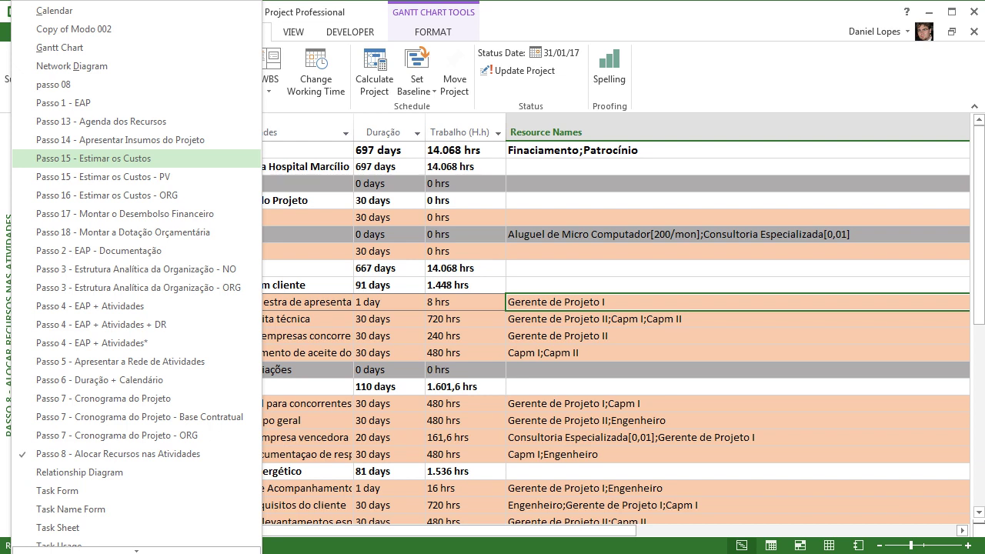
{"action": "left_click", "coordinate": [93, 158]}
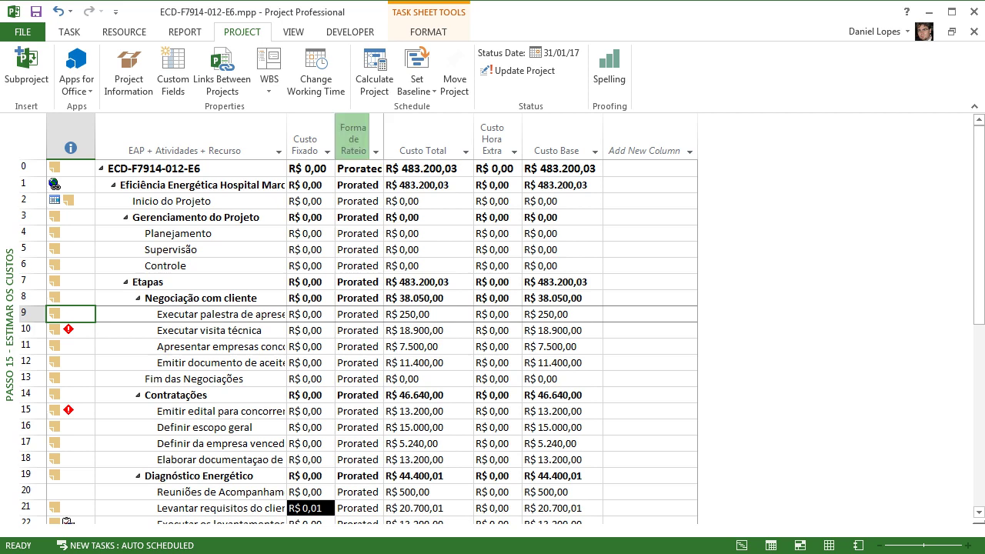
{"action": "left_click", "coordinate": [359, 168]}
{"action": "left_click", "coordinate": [376, 169]}
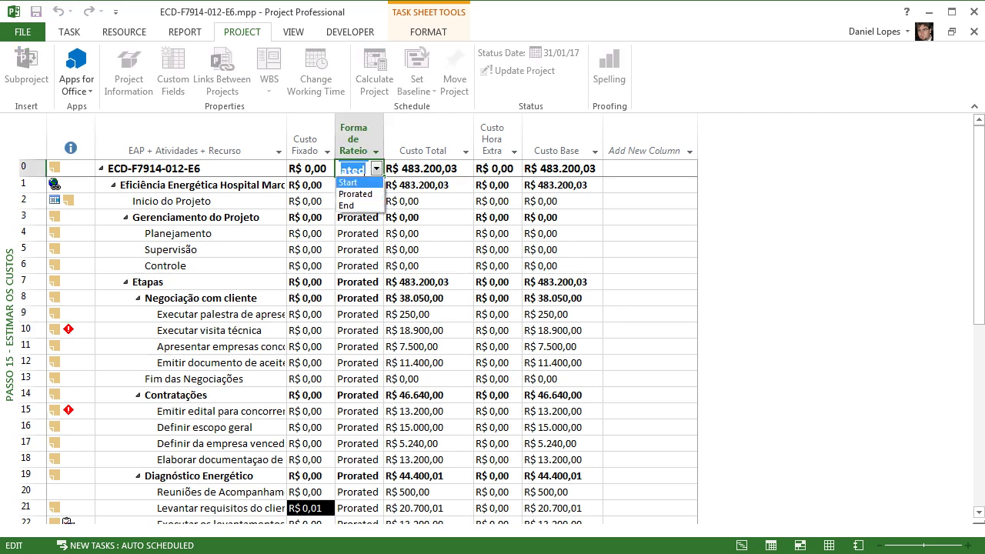
{"action": "key", "text": "Down"}
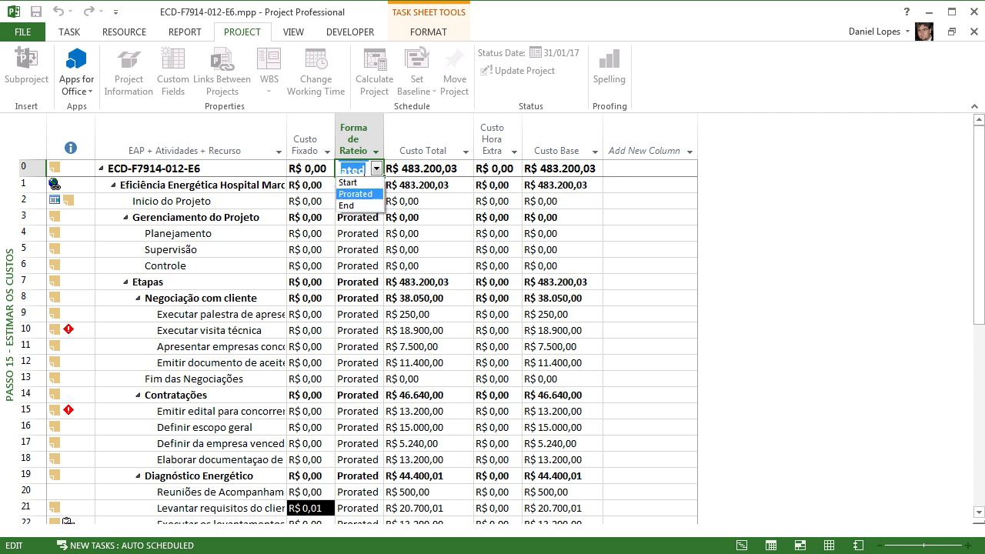
{"action": "key", "text": "Down"}
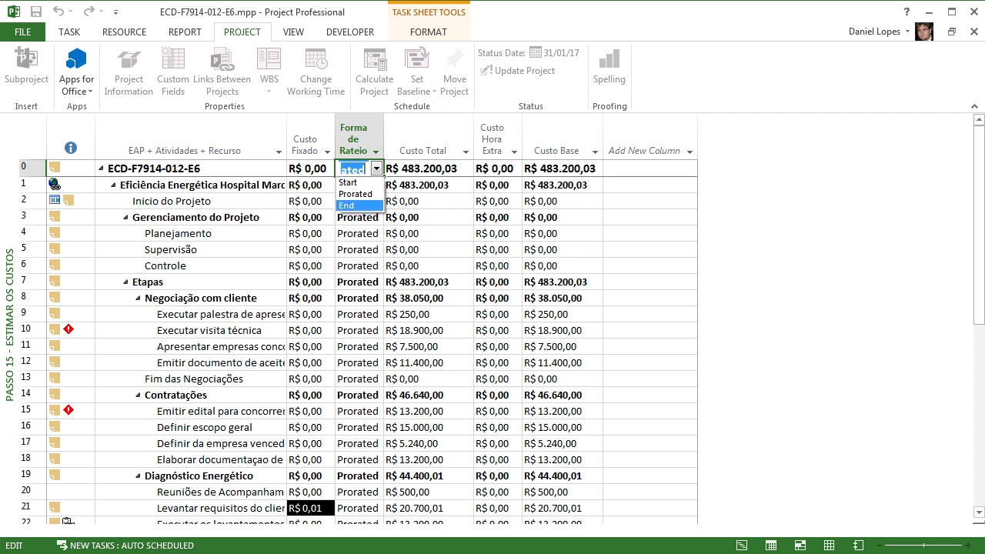
{"action": "left_click", "coordinate": [357, 218]}
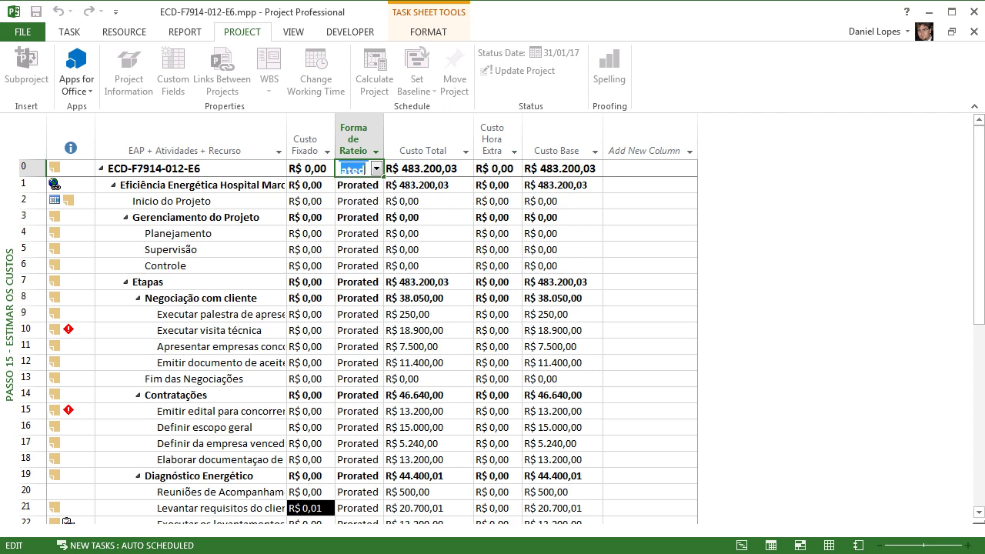
{"action": "left_click", "coordinate": [357, 218]}
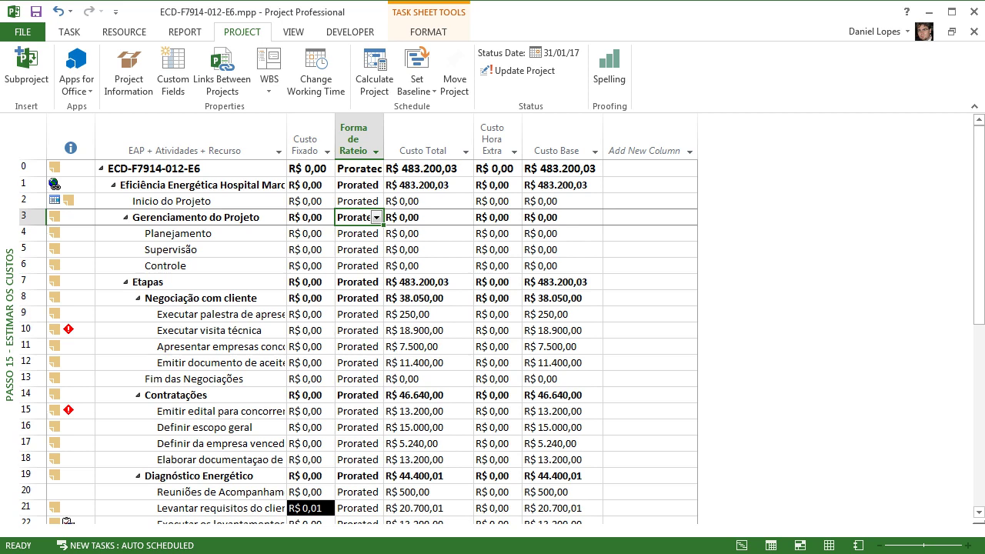
- Show the "Passo 15 - Estimar os Custos - PV" view and apply No Group to its task list
{"action": "right_click", "coordinate": [8, 280]}
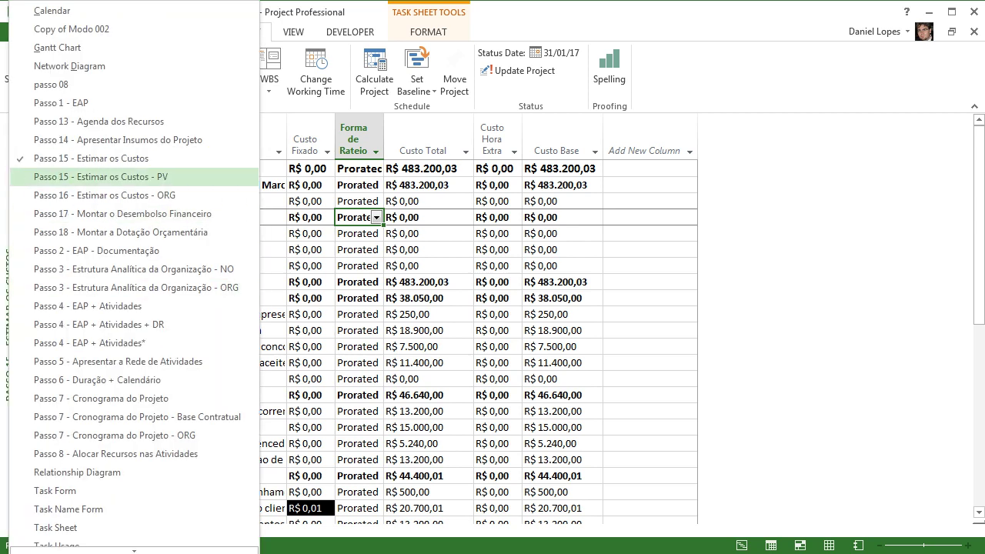
{"action": "left_click", "coordinate": [100, 176]}
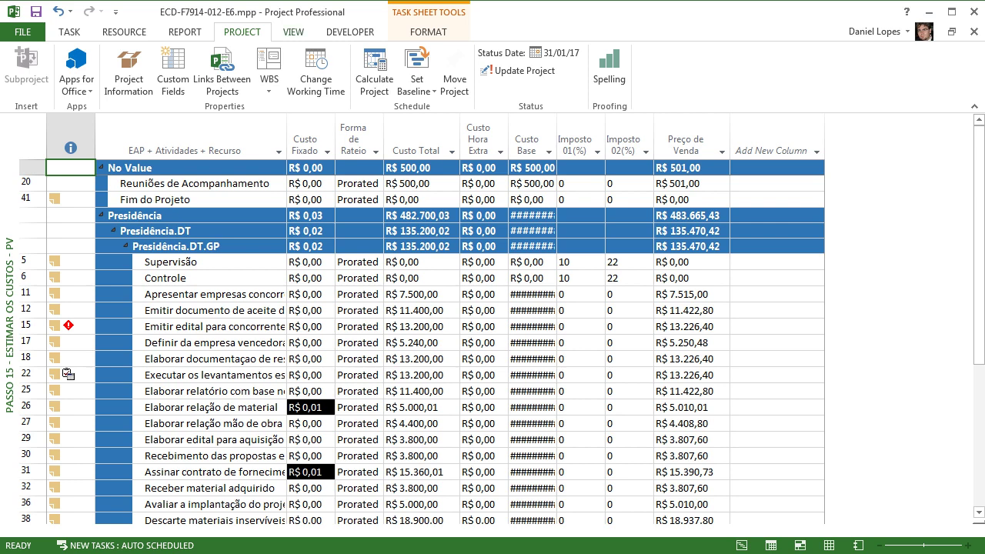
{"action": "left_click", "coordinate": [293, 32]}
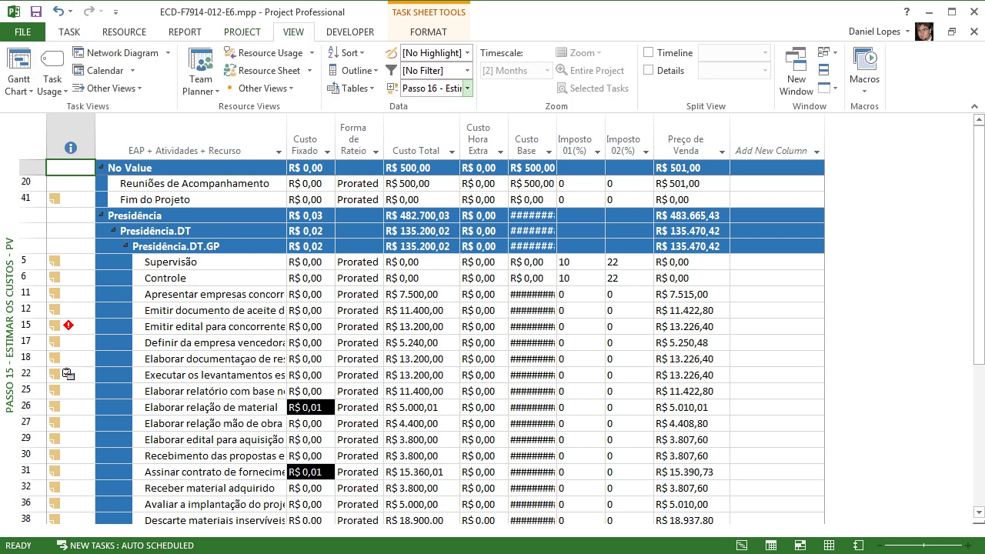
{"action": "left_click", "coordinate": [466, 88]}
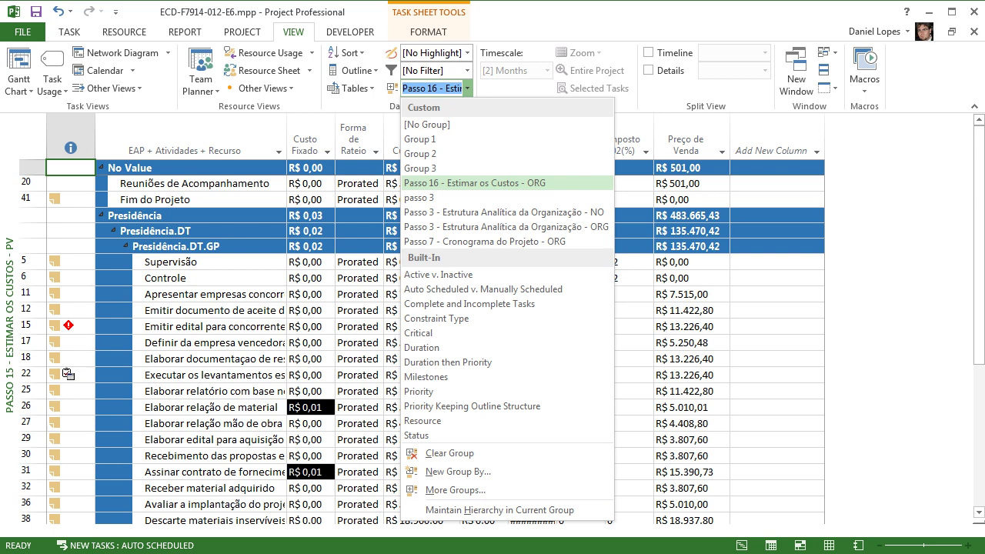
{"action": "left_click", "coordinate": [454, 490]}
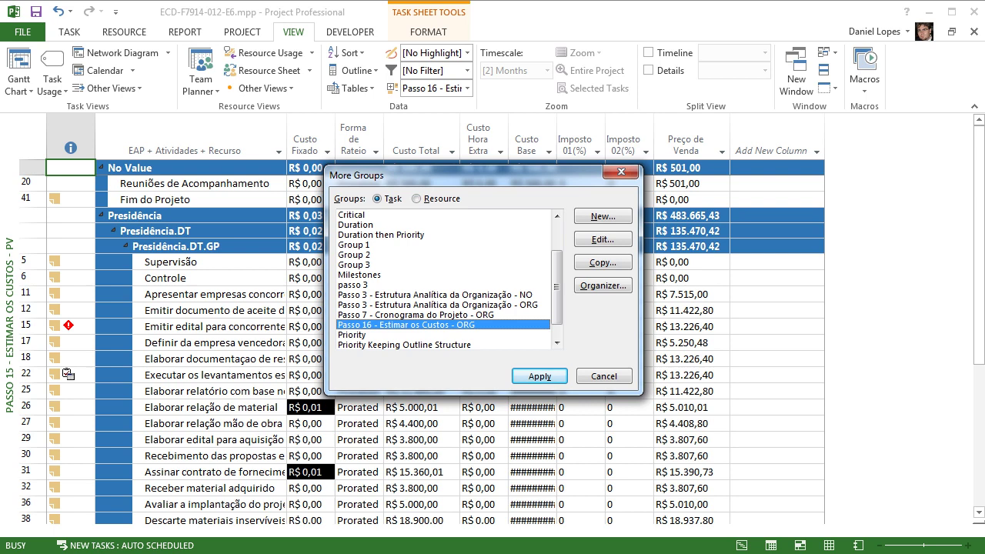
{"action": "left_click_drag", "start_coordinate": [557, 286], "coordinate": [557, 256]}
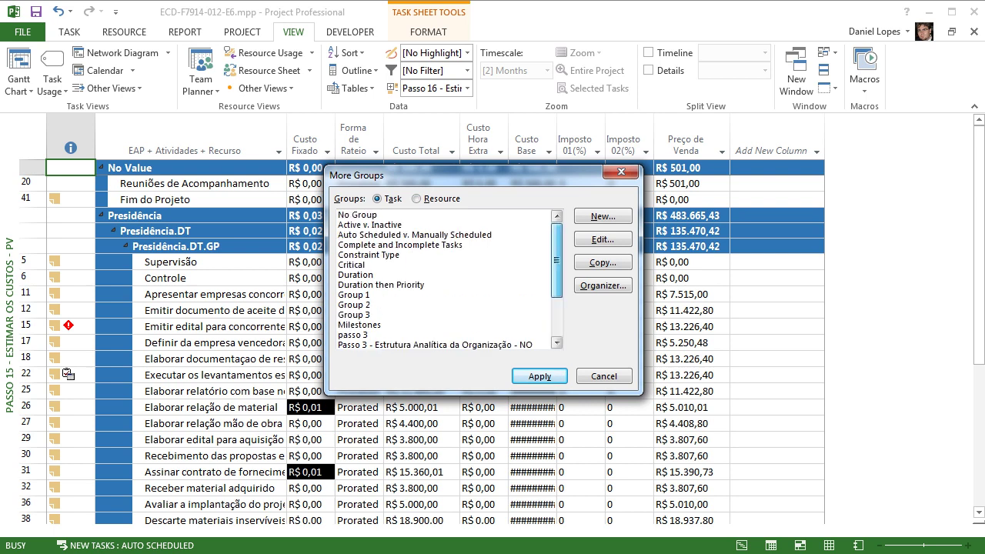
{"action": "left_click", "coordinate": [400, 224]}
{"action": "key", "text": "Up"}
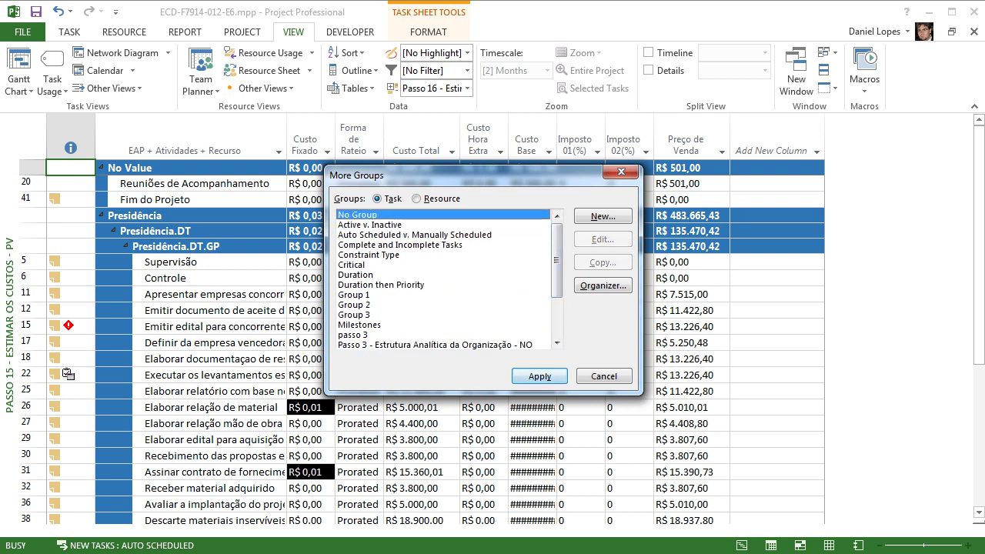
{"action": "key", "text": "Return"}
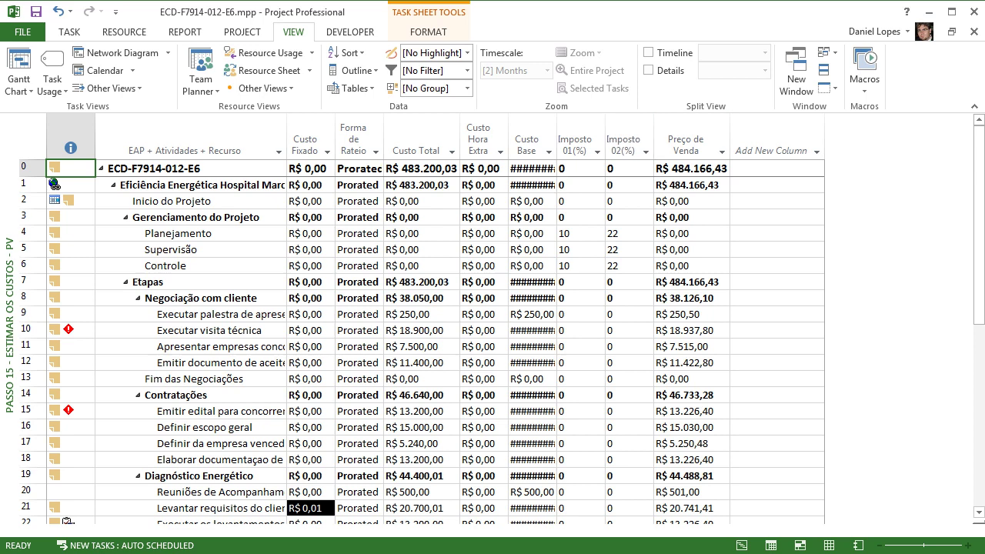
- Check the summary-row rollup options of the Preço de Venda custom field and fit the Custo Base column width to its values
{"action": "left_click", "coordinate": [686, 145]}
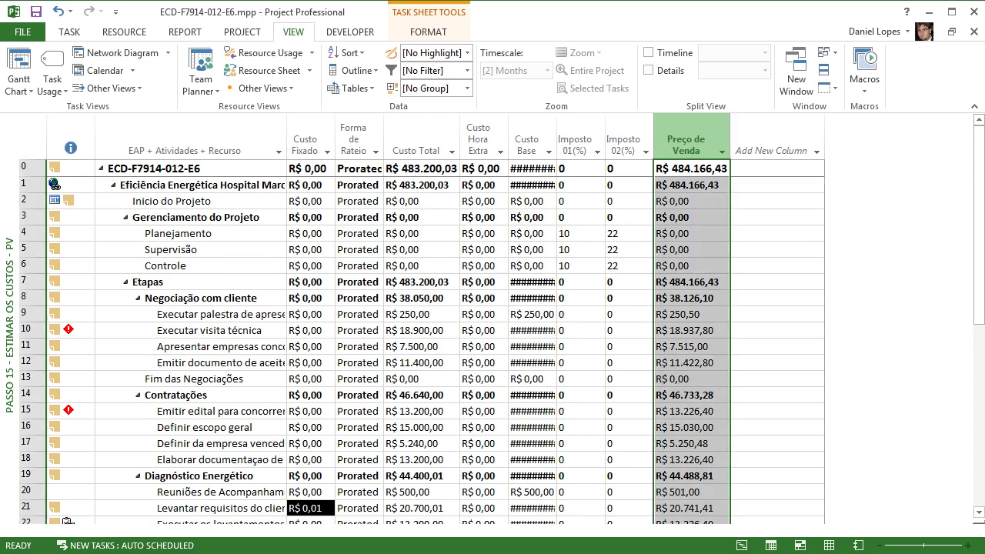
{"action": "right_click", "coordinate": [690, 140]}
{"action": "left_click", "coordinate": [743, 339]}
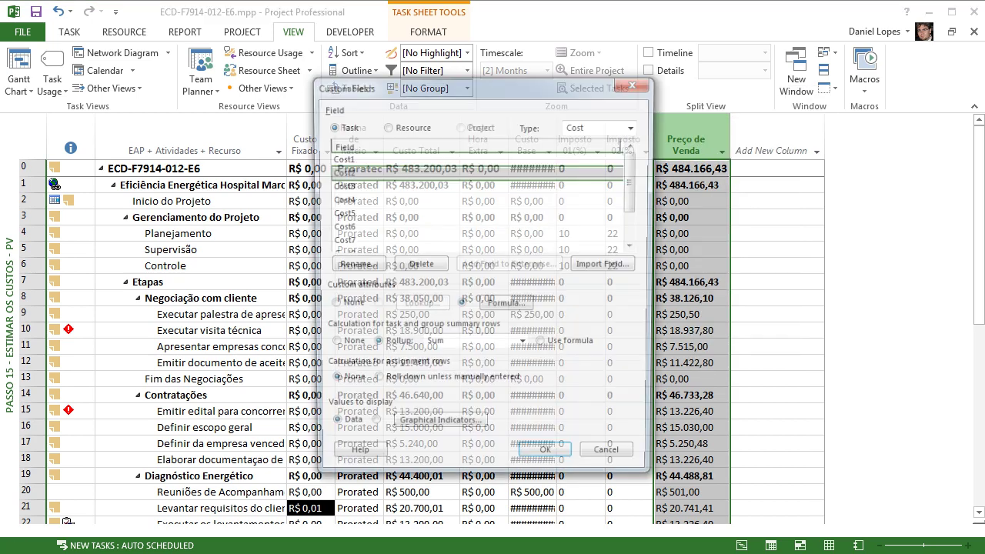
{"action": "left_click", "coordinate": [523, 346]}
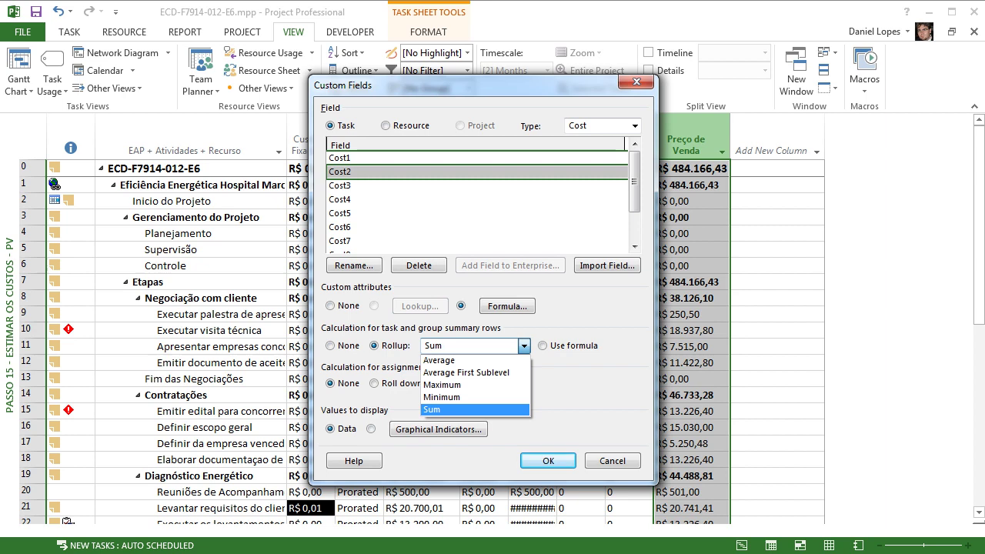
{"action": "left_click", "coordinate": [523, 345]}
{"action": "left_click", "coordinate": [636, 82]}
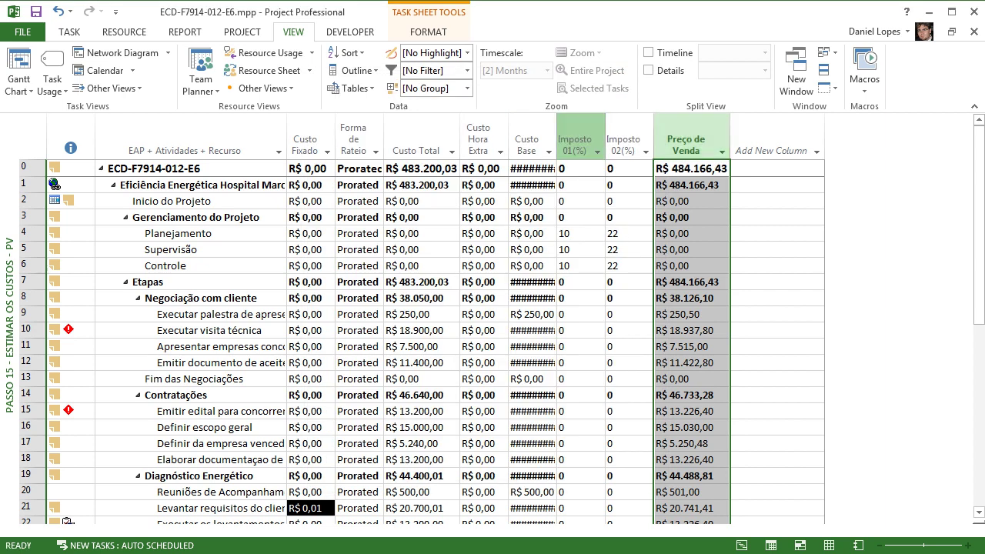
{"action": "double_click", "coordinate": [556, 141]}
{"action": "left_click", "coordinate": [421, 168]}
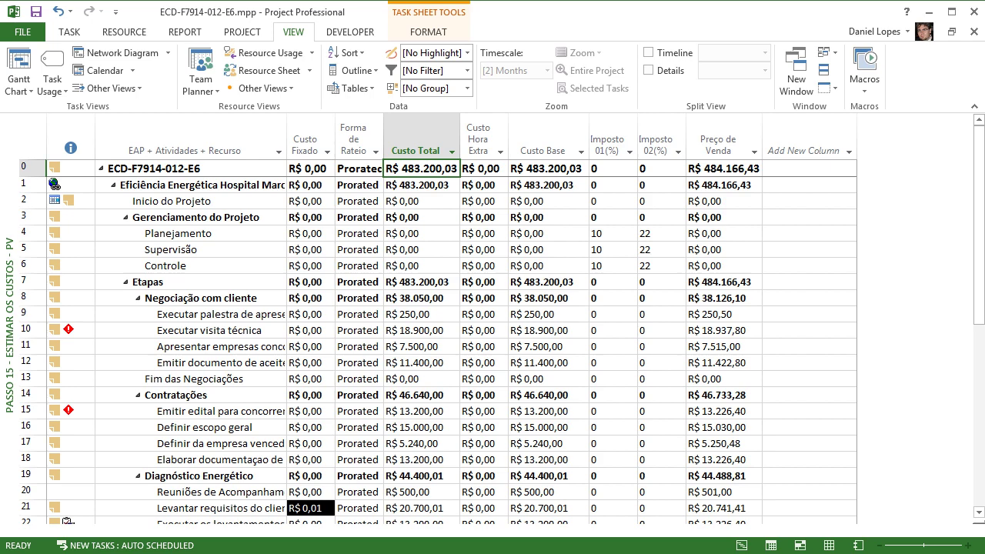
- Change the Preço de Venda custom field formula to [Cost]*((100+[Number11]+[Number12]+20)/100)
{"action": "right_click", "coordinate": [725, 150]}
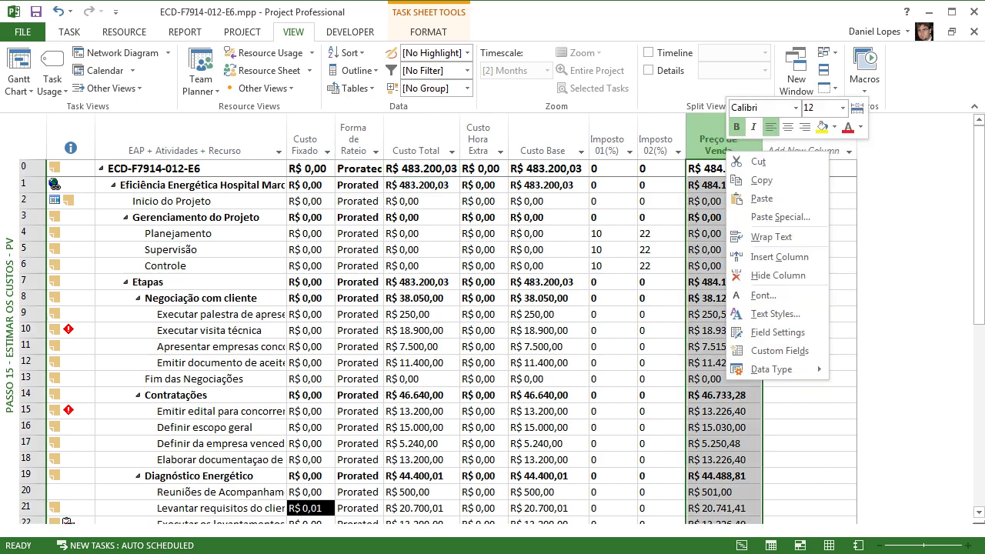
{"action": "left_click", "coordinate": [779, 350]}
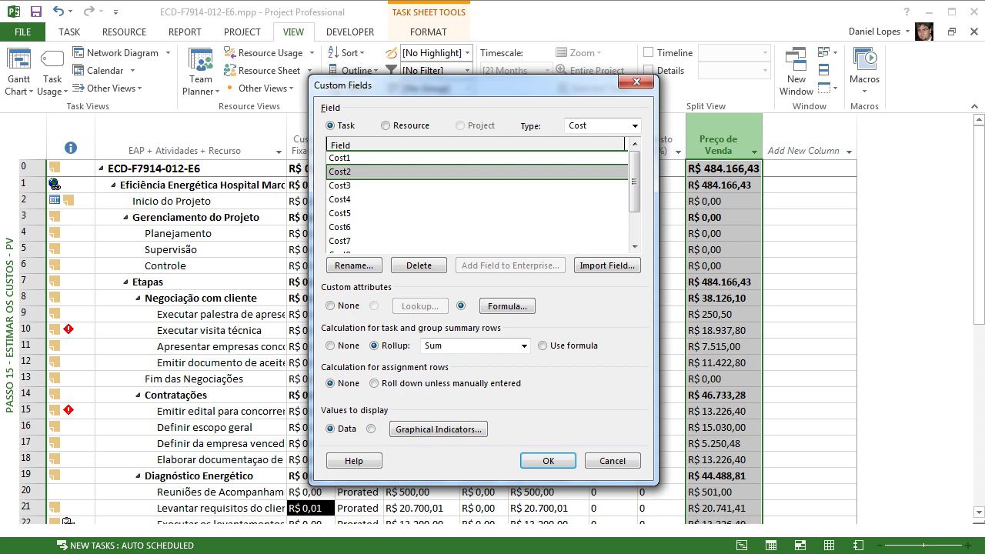
{"action": "left_click", "coordinate": [507, 306]}
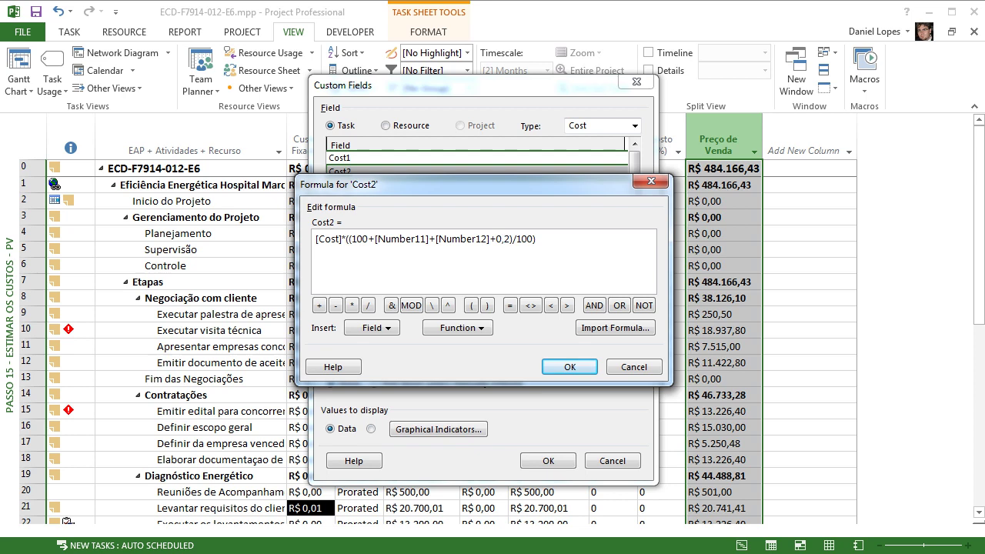
{"action": "key", "text": "BackSpace"}
{"action": "key", "text": "BackSpace"}
{"action": "key", "text": "BackSpace"}
{"action": "type", "text": "20"}
{"action": "left_click", "coordinate": [569, 366]}
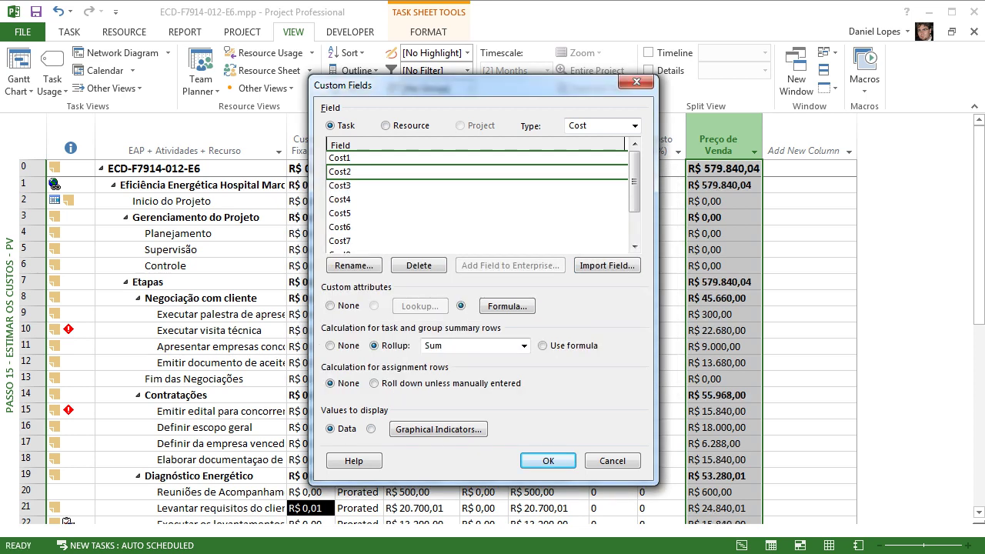
{"action": "left_click", "coordinate": [548, 460]}
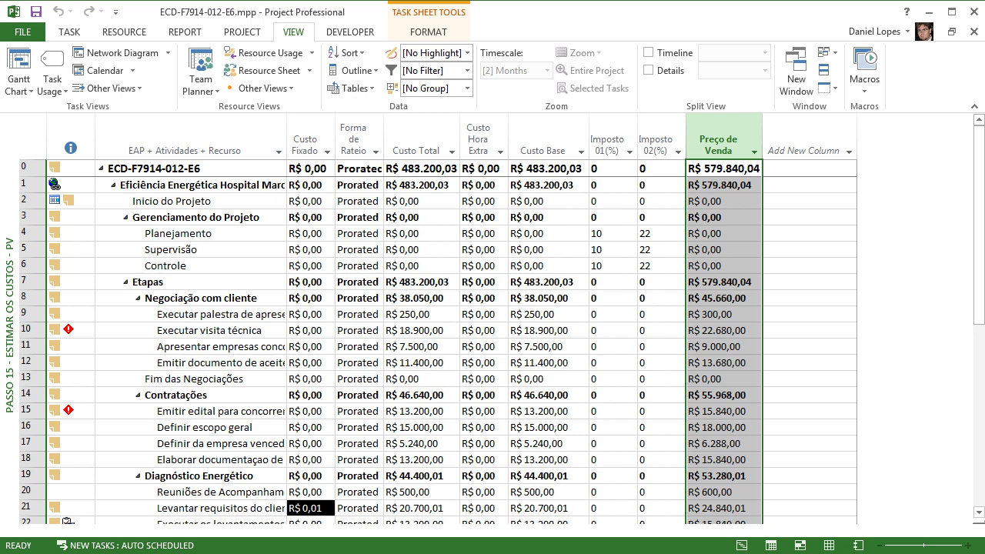
- Compare the project's Custo Total and Custo Base with its Preço de Venda
{"action": "left_click", "coordinate": [421, 168]}
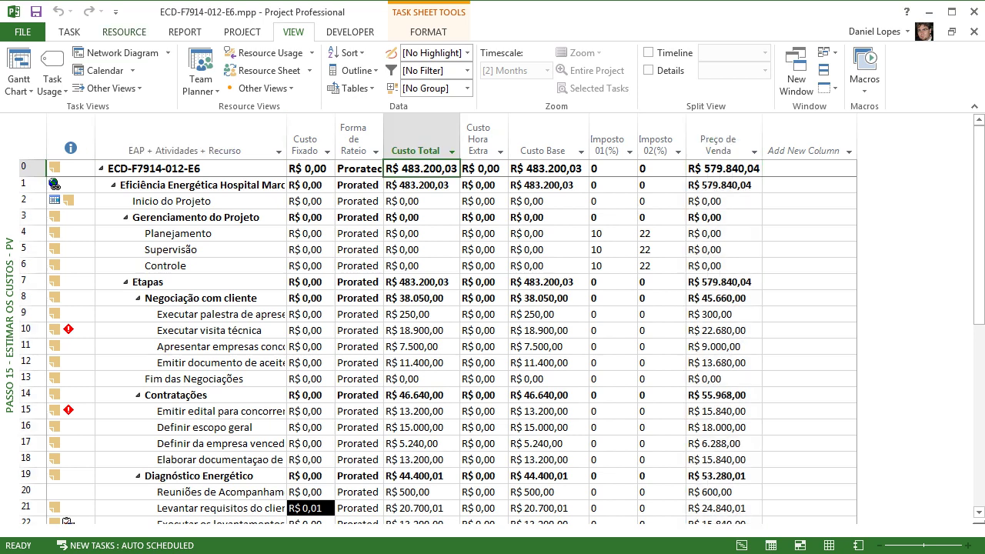
{"action": "left_click", "coordinate": [548, 298]}
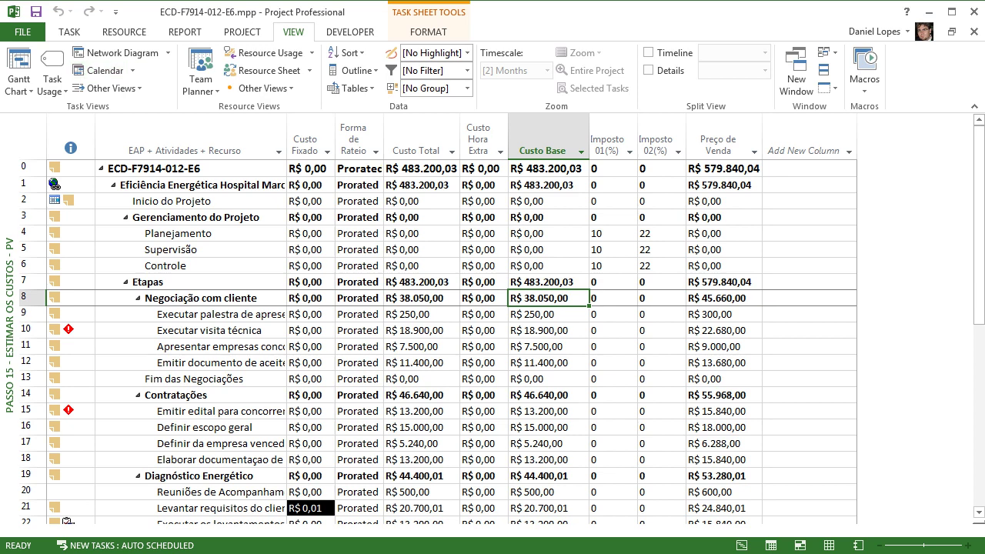
{"action": "left_click", "coordinate": [723, 169]}
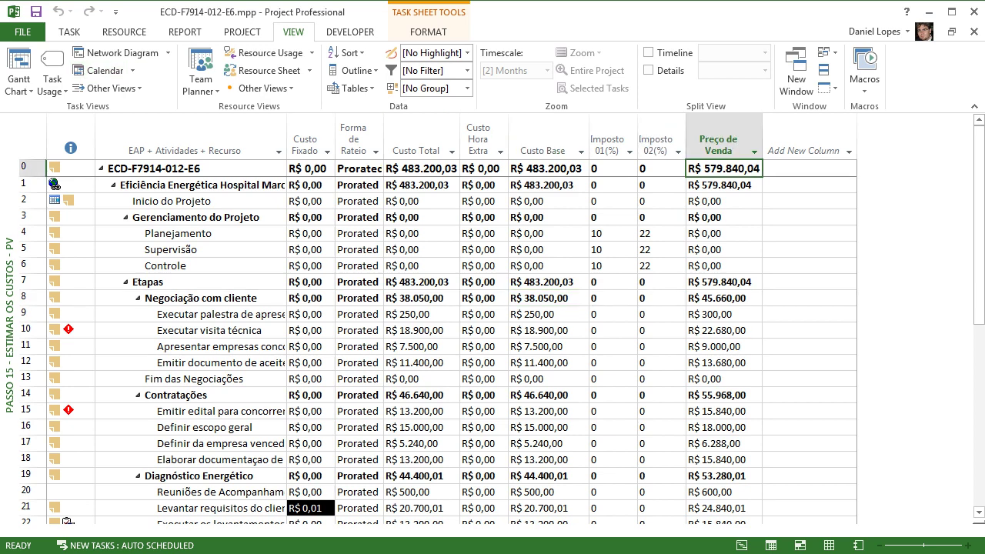
{"action": "right_click", "coordinate": [721, 170]}
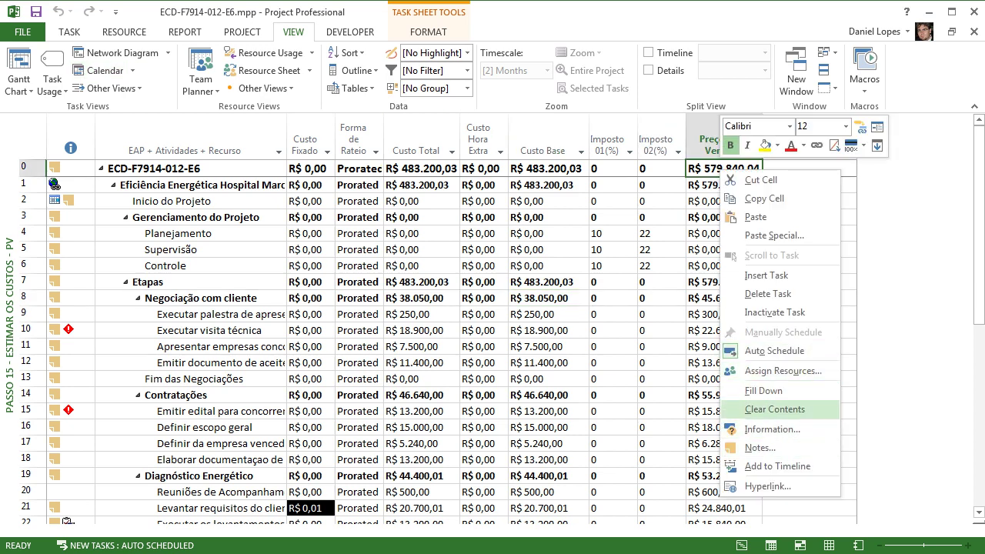
{"action": "key", "text": "Escape"}
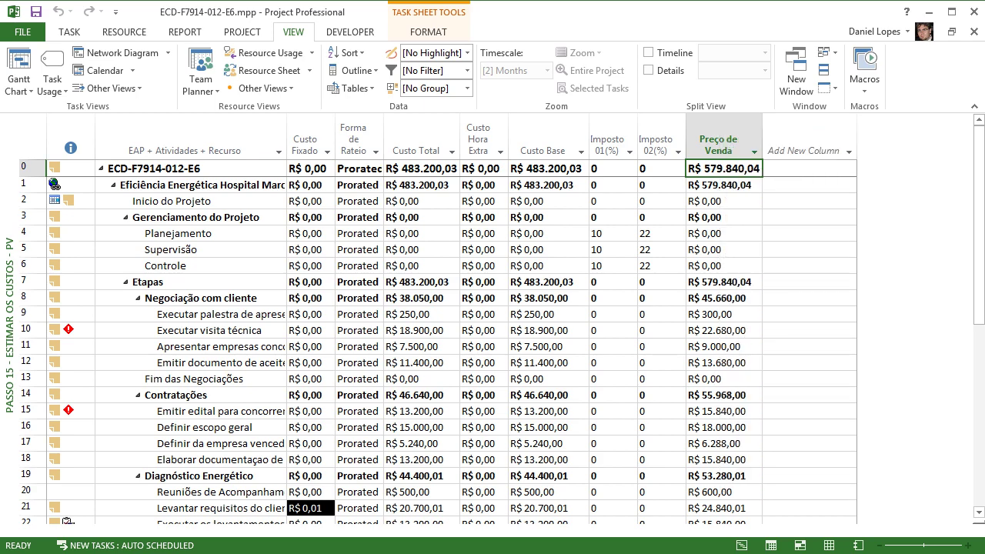
- Set the added percentage in the Preço de Venda formula back to 0,2 and compare the project's sale price with Custo Total
{"action": "right_click", "coordinate": [723, 143]}
{"action": "left_click", "coordinate": [777, 334]}
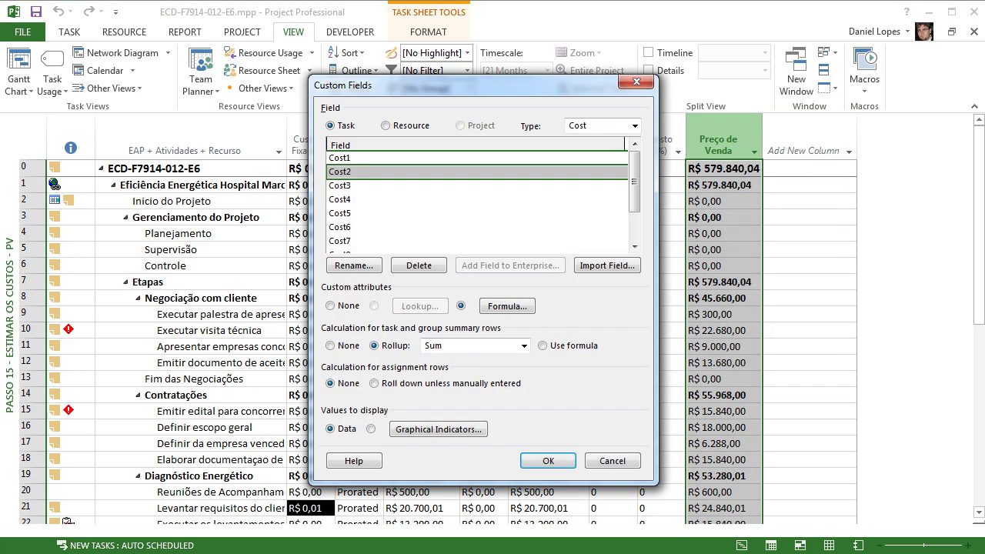
{"action": "left_click", "coordinate": [507, 307]}
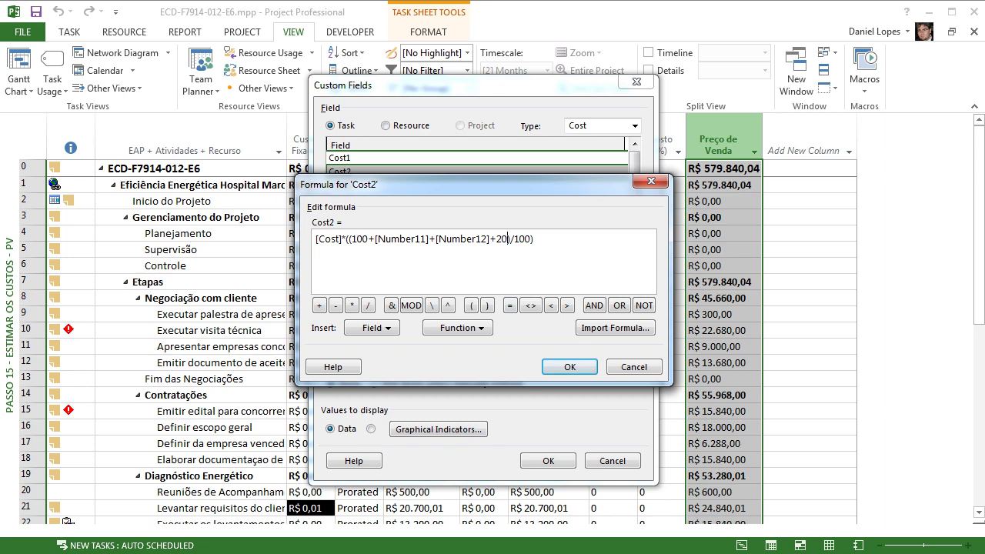
{"action": "key", "text": "BackSpace"}
{"action": "key", "text": "BackSpace"}
{"action": "type", "text": "0.2"}
{"action": "key", "text": "BackSpace"}
{"action": "key", "text": "BackSpace"}
{"action": "type", "text": ",2"}
{"action": "key", "text": "Return"}
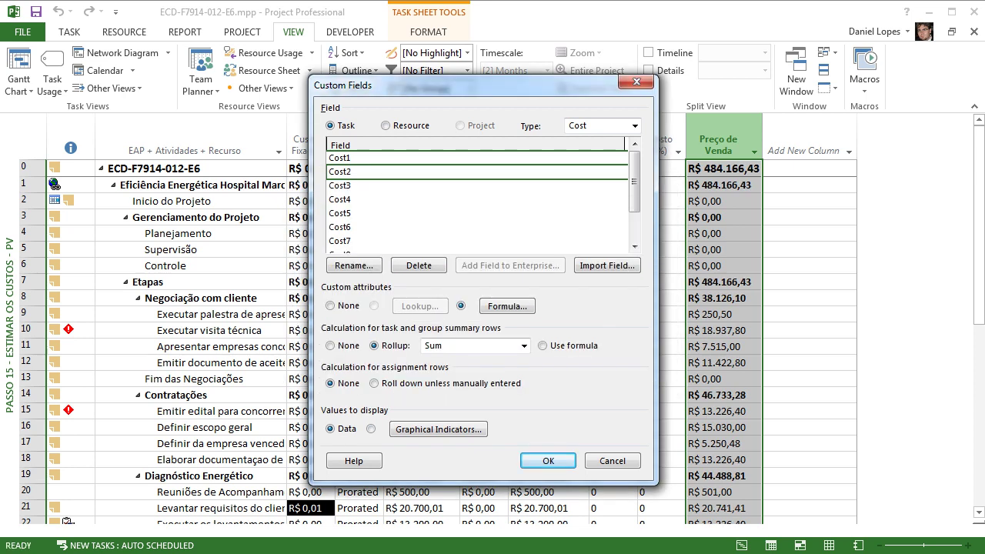
{"action": "key", "text": "Return"}
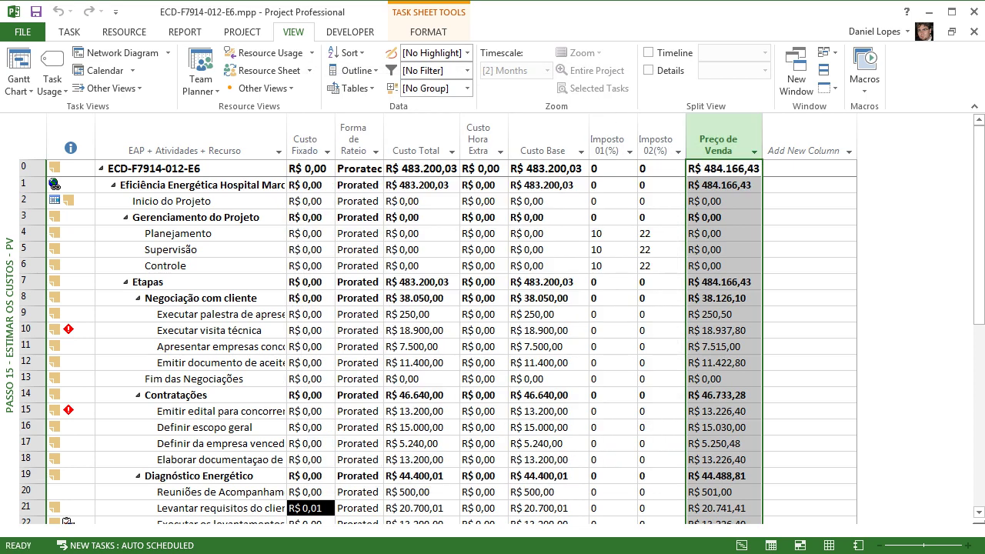
{"action": "left_click", "coordinate": [723, 169]}
{"action": "left_click", "coordinate": [421, 168]}
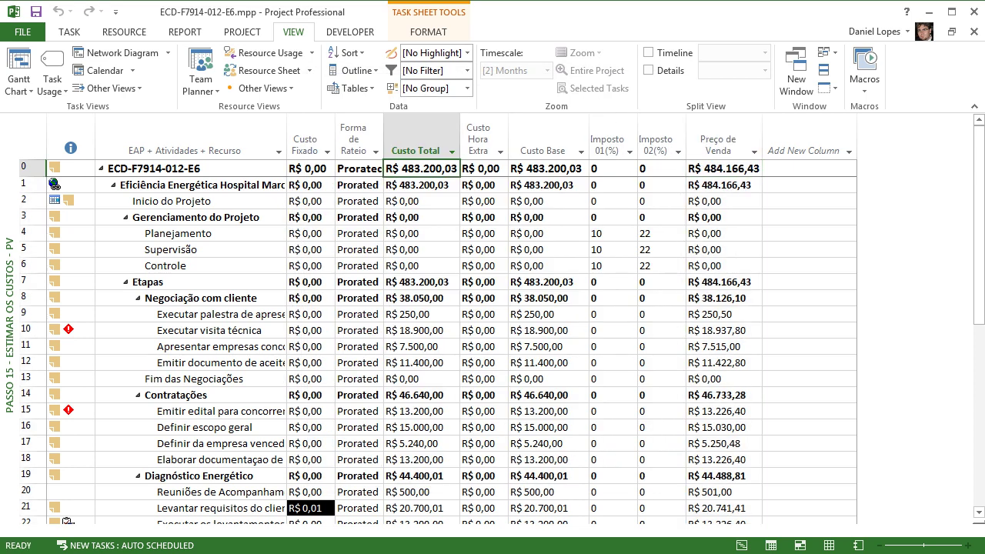
- Set the added percentage in the Preço de Venda custom field formula to 20
{"action": "left_click", "coordinate": [723, 169]}
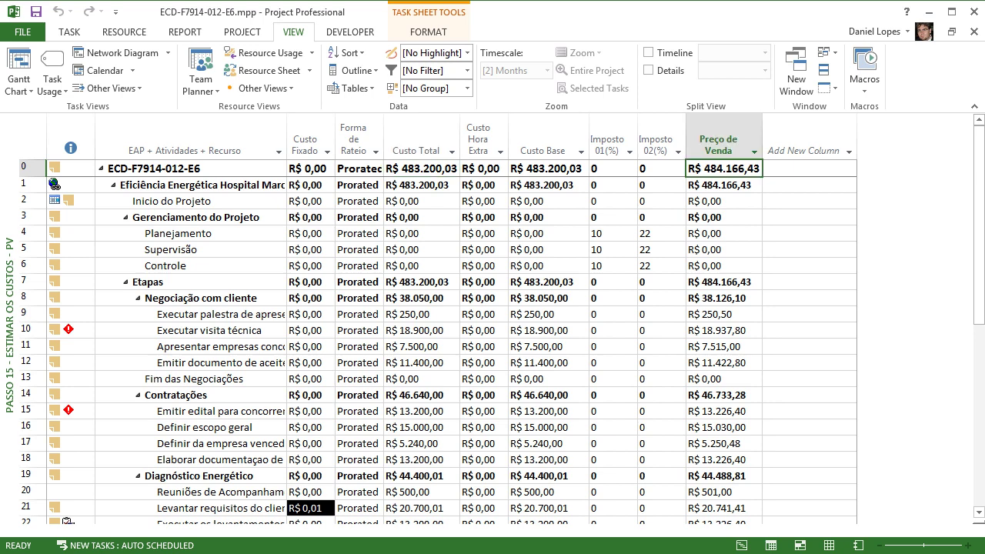
{"action": "left_click", "coordinate": [421, 169]}
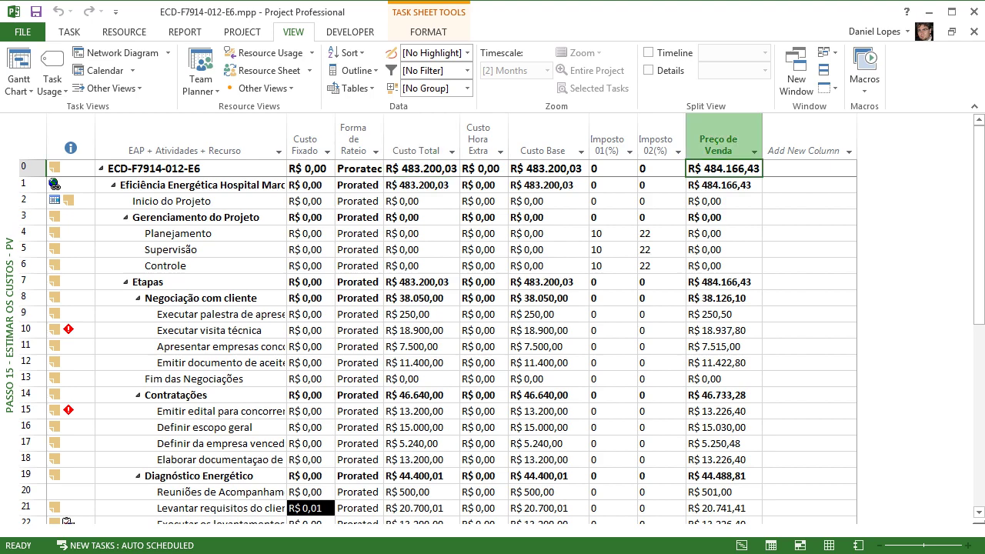
{"action": "right_click", "coordinate": [713, 146]}
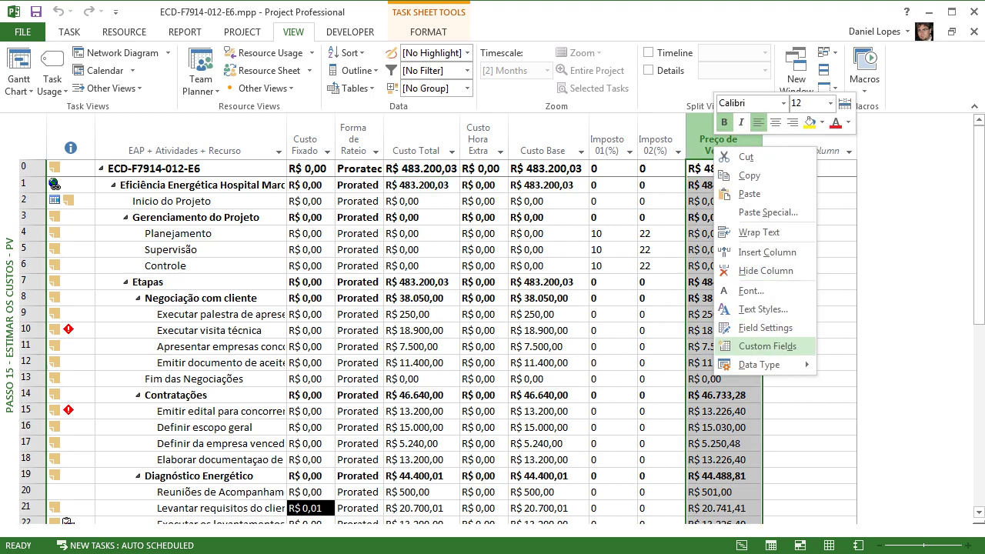
{"action": "left_click", "coordinate": [765, 346]}
{"action": "left_click", "coordinate": [507, 306]}
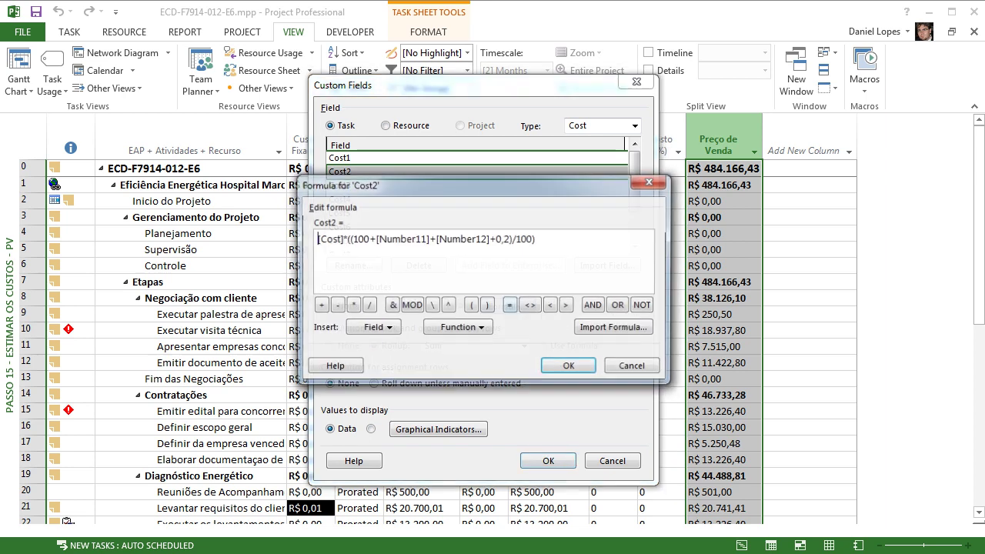
{"action": "left_click_drag", "start_coordinate": [510, 240], "coordinate": [497, 239]}
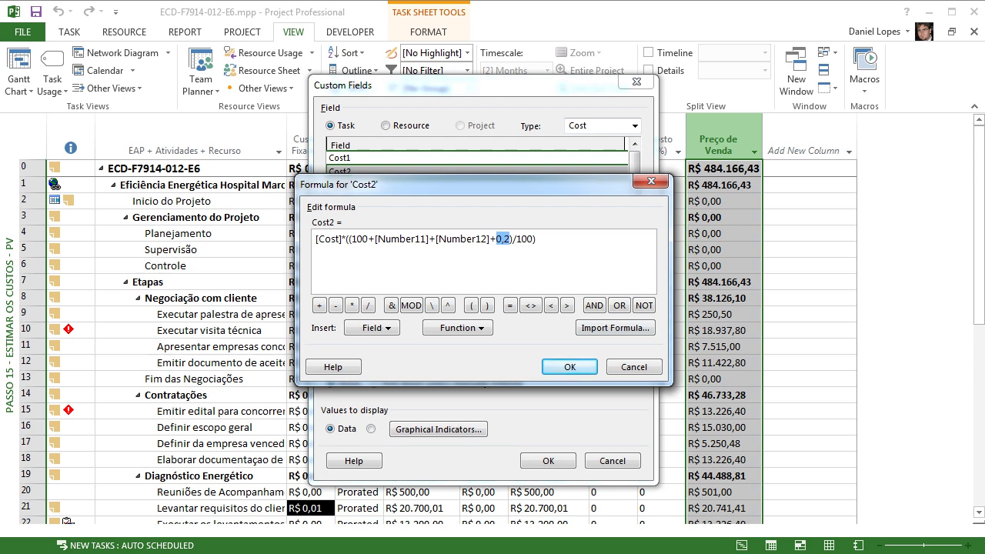
{"action": "type", "text": "20"}
{"action": "key", "text": "Return"}
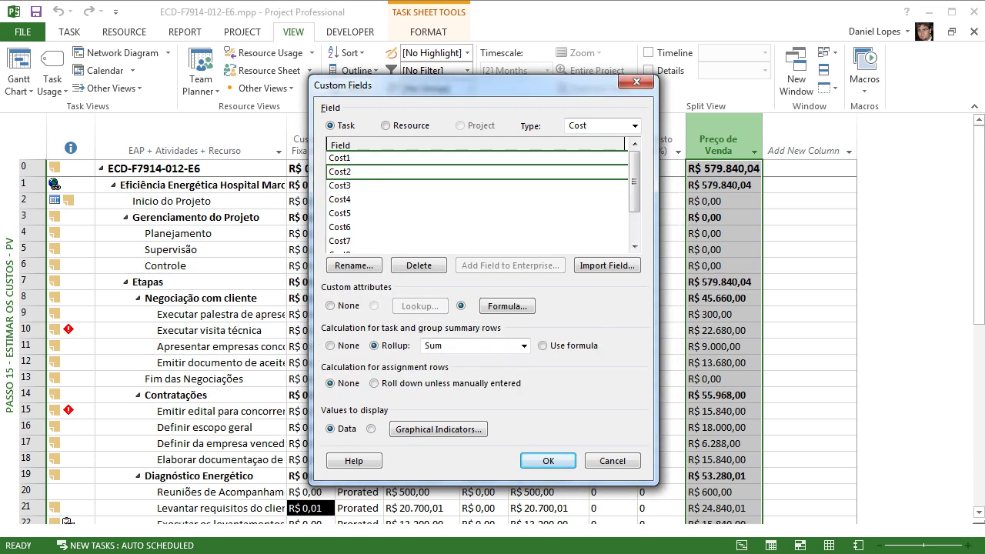
{"action": "key", "text": "Return"}
- Compare the project's Preço de Venda with its Custo Base, Custo Total and Imposto 01 and 02 percentages
{"action": "left_click", "coordinate": [723, 168]}
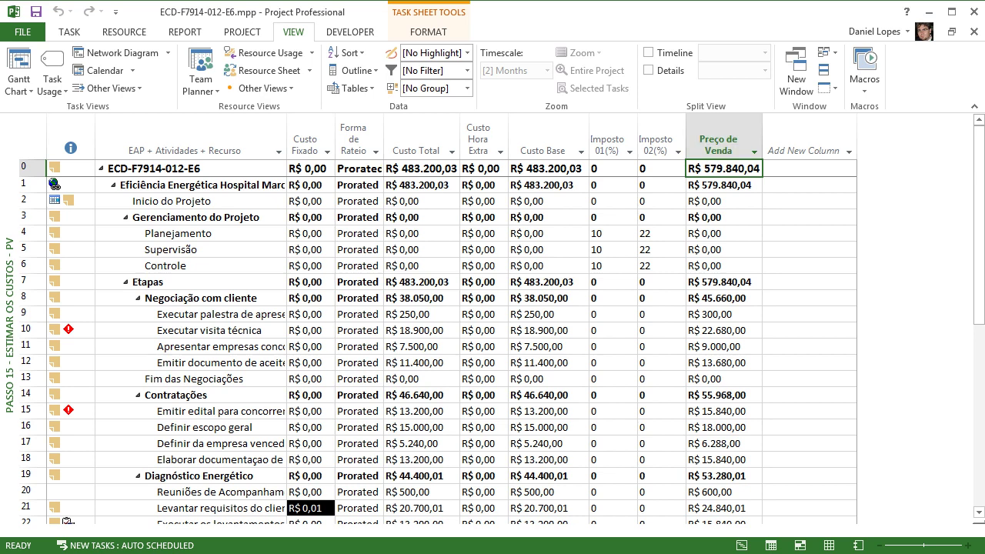
{"action": "mouse_move", "coordinate": [978, 223]}
{"action": "left_mouse_down"}
{"action": "mouse_move", "coordinate": [979, 339]}
{"action": "mouse_move", "coordinate": [978, 222]}
{"action": "left_mouse_up"}
{"action": "left_click", "coordinate": [548, 168]}
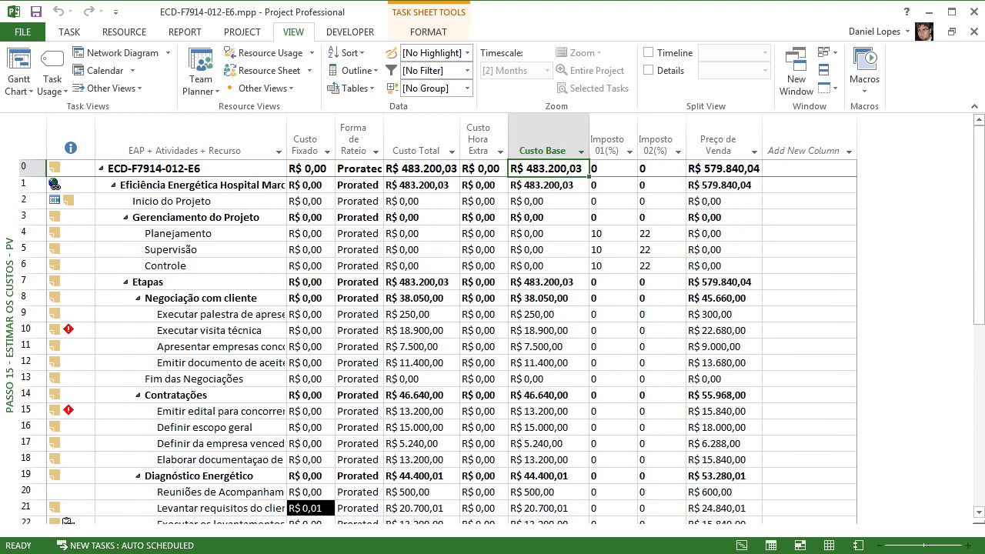
{"action": "left_click", "coordinate": [421, 169]}
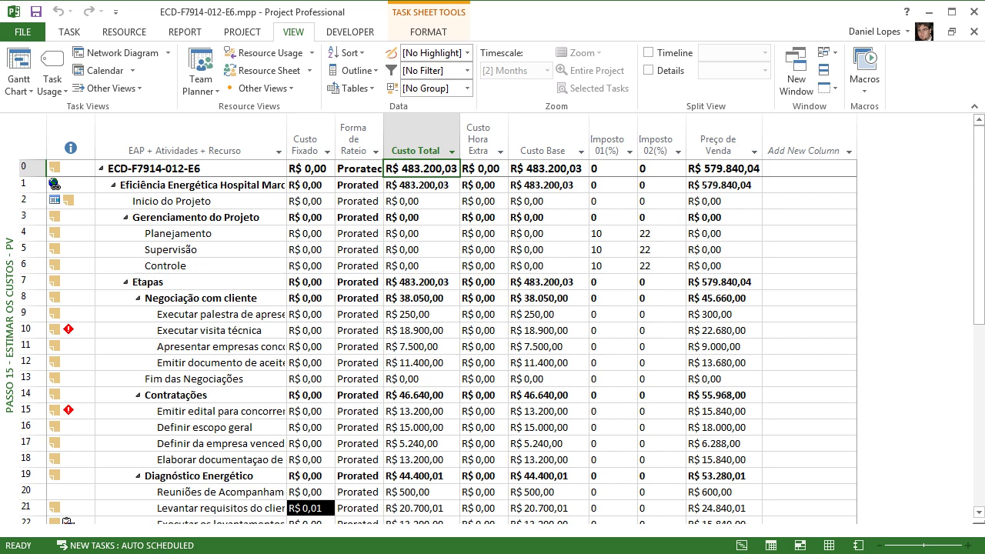
{"action": "left_click_drag", "start_coordinate": [612, 169], "coordinate": [660, 169]}
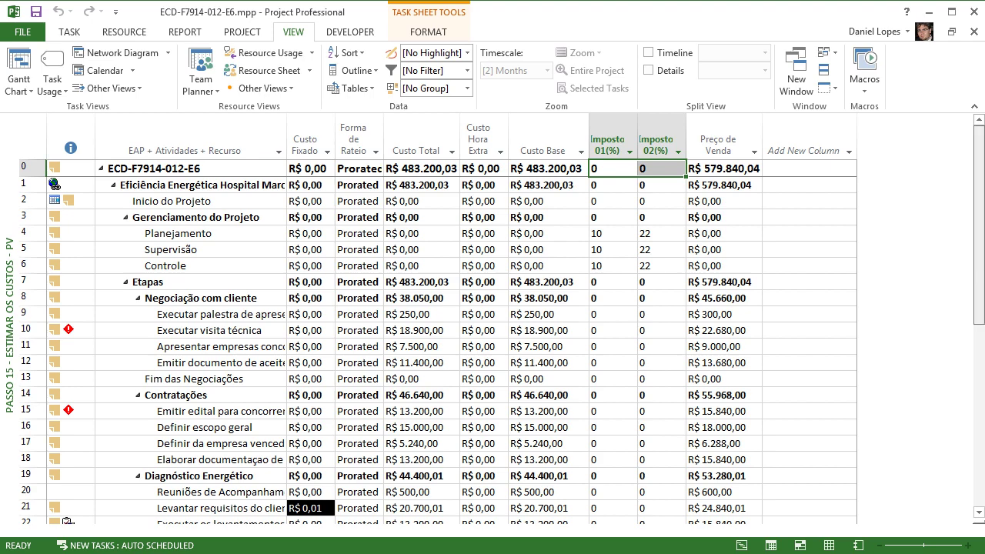
{"action": "mouse_move", "coordinate": [978, 224]}
{"action": "left_mouse_down"}
{"action": "mouse_move", "coordinate": [978, 275]}
{"action": "mouse_move", "coordinate": [979, 234]}
{"action": "left_mouse_up"}
{"action": "scroll", "coordinate": [438, 338], "scroll_direction": "up", "scroll_amount": 1}
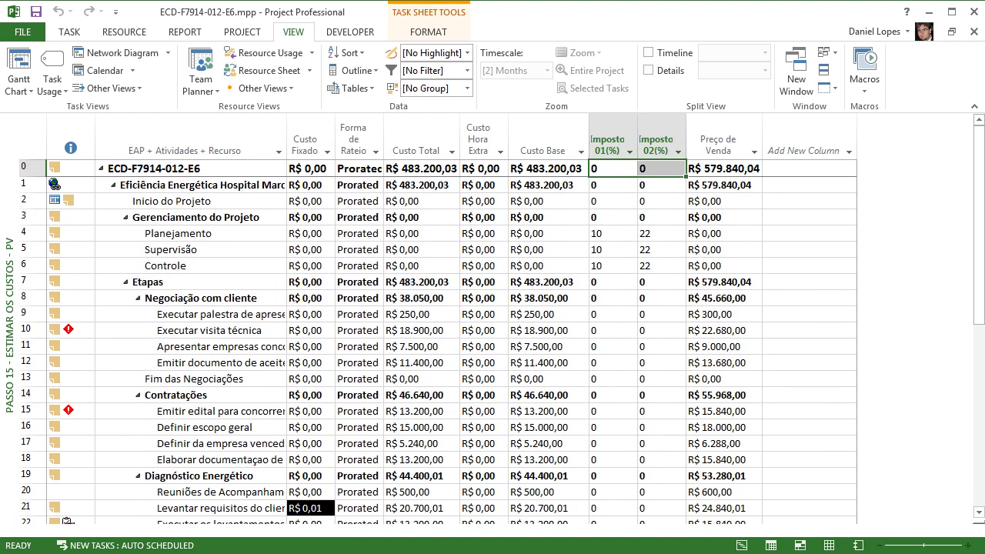
{"action": "left_click", "coordinate": [724, 168]}
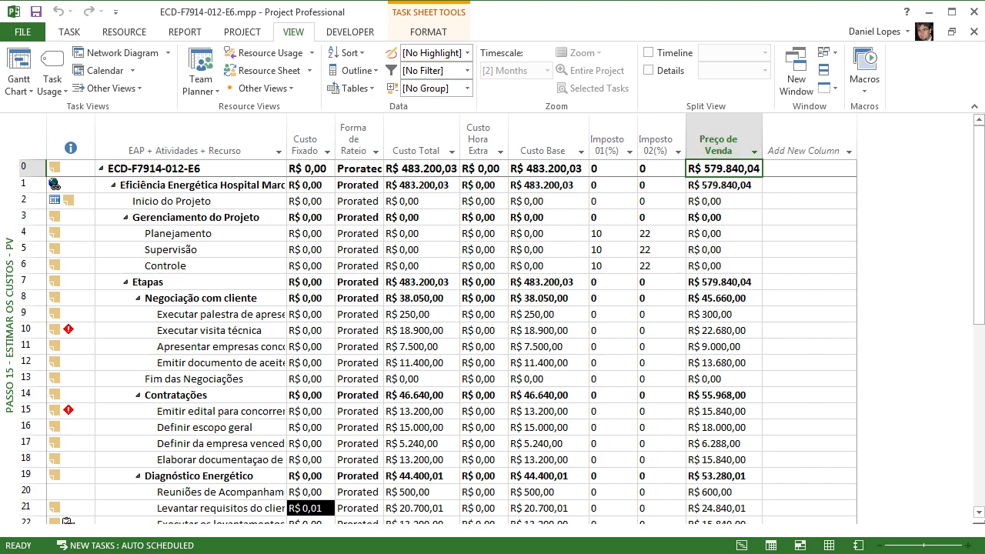
- Review the Planejamento, Supervisão and Controle tasks under Gerenciamento do Projeto and their Imposto 01 and 02 percentages
{"action": "scroll", "coordinate": [438, 339], "scroll_direction": "down", "scroll_amount": 7}
{"action": "scroll", "coordinate": [439, 339], "scroll_direction": "up", "scroll_amount": 7}
{"action": "left_click_drag", "start_coordinate": [612, 233], "coordinate": [660, 266]}
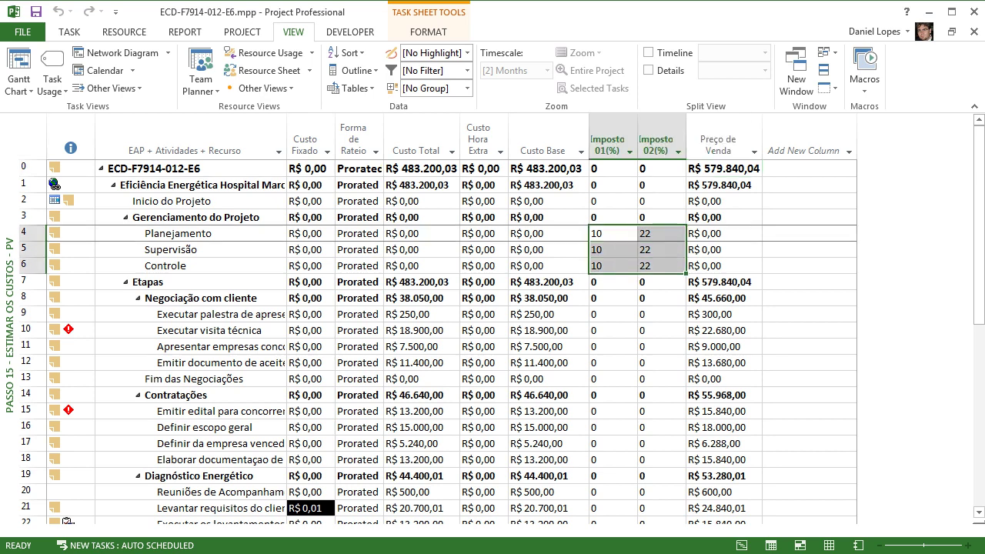
{"action": "left_click_drag", "start_coordinate": [201, 233], "coordinate": [177, 265]}
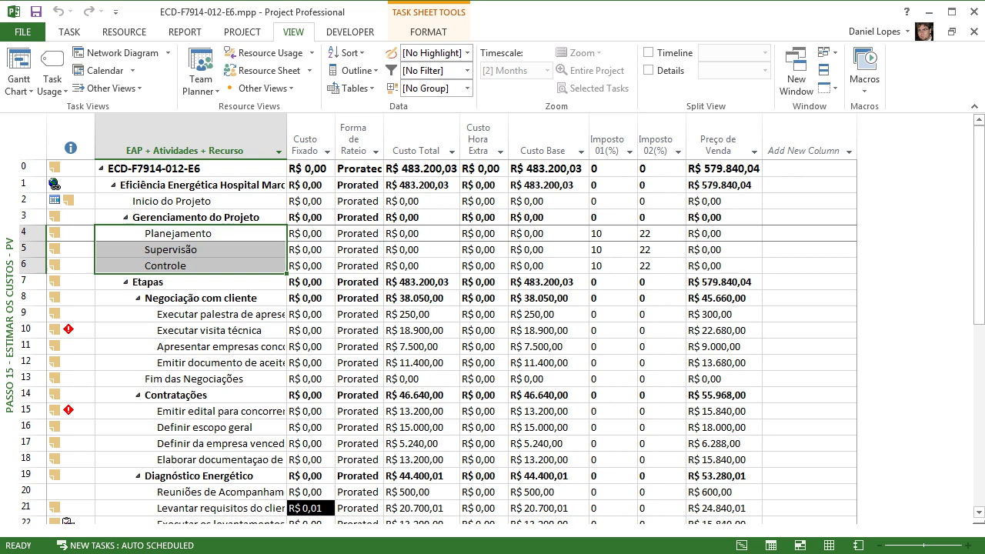
{"action": "left_click", "coordinate": [177, 233]}
{"action": "left_click", "coordinate": [177, 250]}
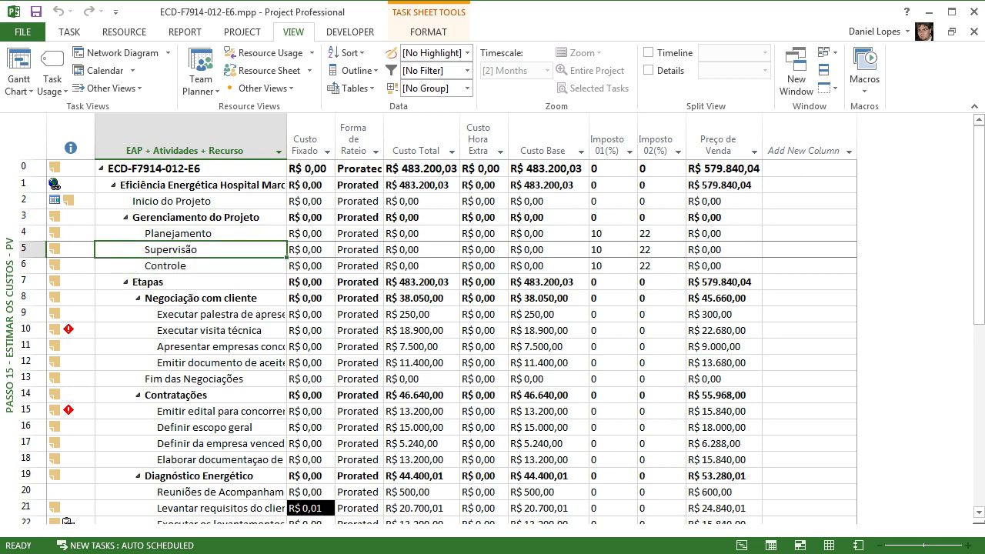
{"action": "left_click", "coordinate": [177, 265]}
{"action": "left_click", "coordinate": [177, 233]}
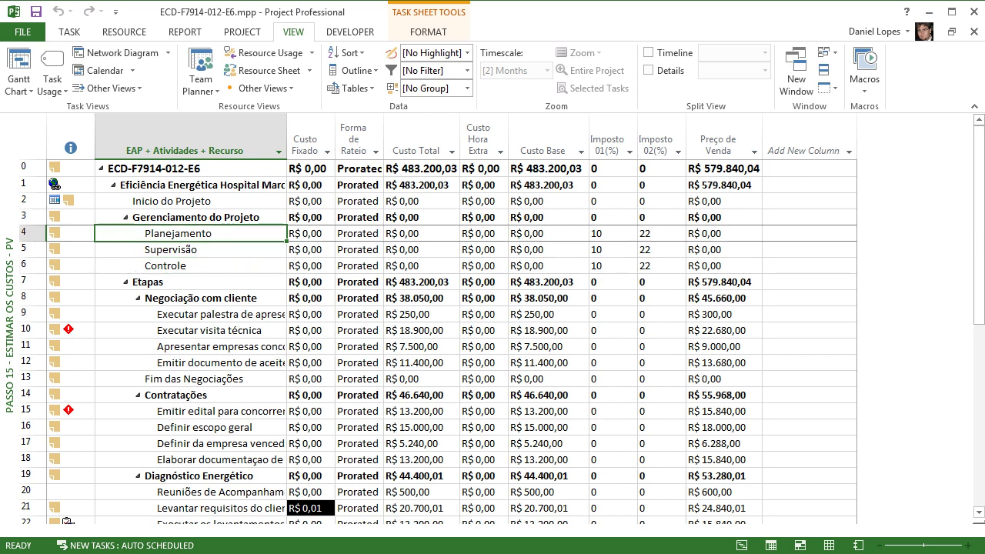
{"action": "left_click", "coordinate": [177, 249]}
{"action": "left_click", "coordinate": [177, 233]}
{"action": "left_click", "coordinate": [177, 250]}
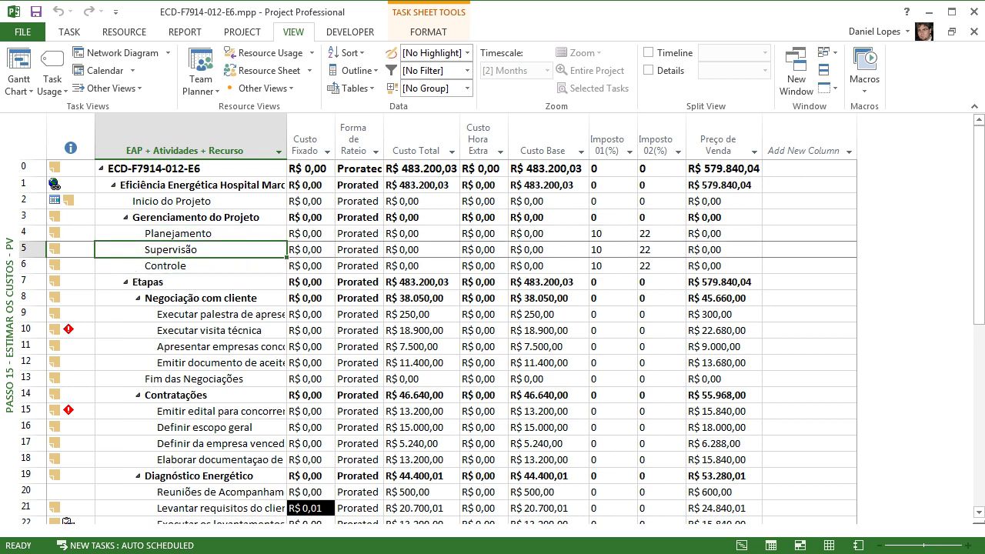
{"action": "left_click", "coordinate": [177, 265]}
{"action": "left_click", "coordinate": [177, 249]}
{"action": "left_click", "coordinate": [177, 265]}
{"action": "left_click", "coordinate": [177, 233]}
{"action": "left_click", "coordinate": [177, 250]}
{"action": "left_click", "coordinate": [177, 266]}
{"action": "left_click_drag", "start_coordinate": [177, 233], "coordinate": [177, 266]}
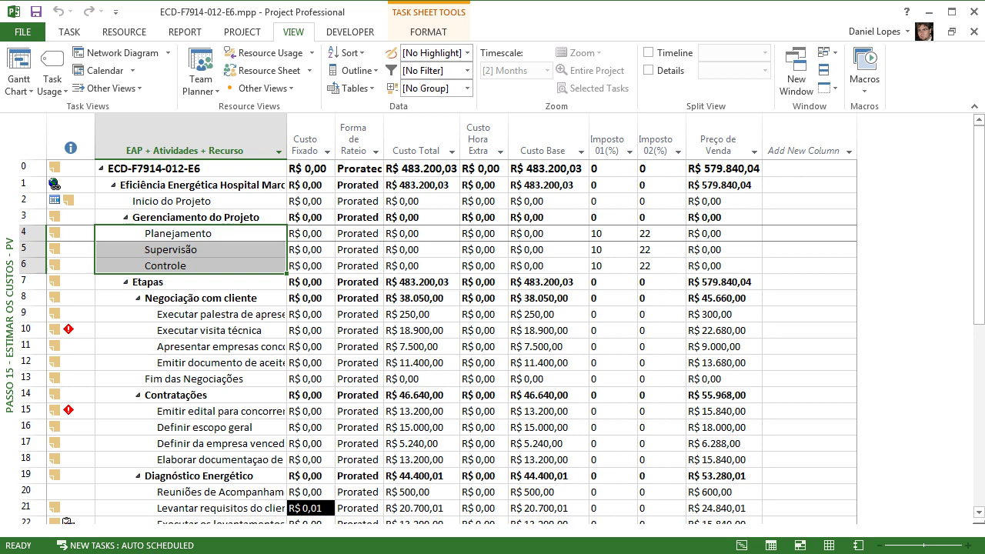
- Check the cost and tax columns of the three management tasks, the remaining activities and the project's Preço de Venda
{"action": "left_click_drag", "start_coordinate": [310, 233], "coordinate": [546, 266]}
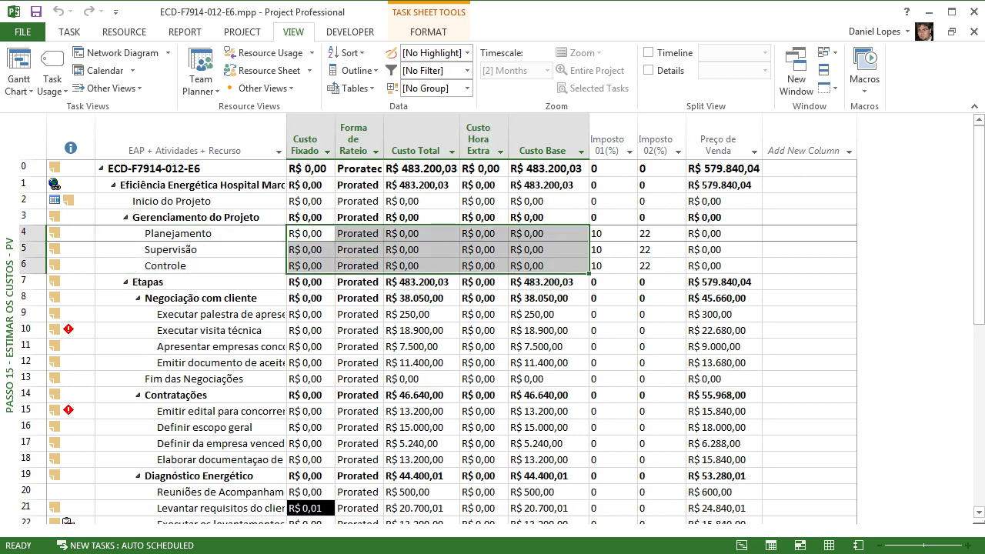
{"action": "left_click_drag", "start_coordinate": [613, 234], "coordinate": [660, 266]}
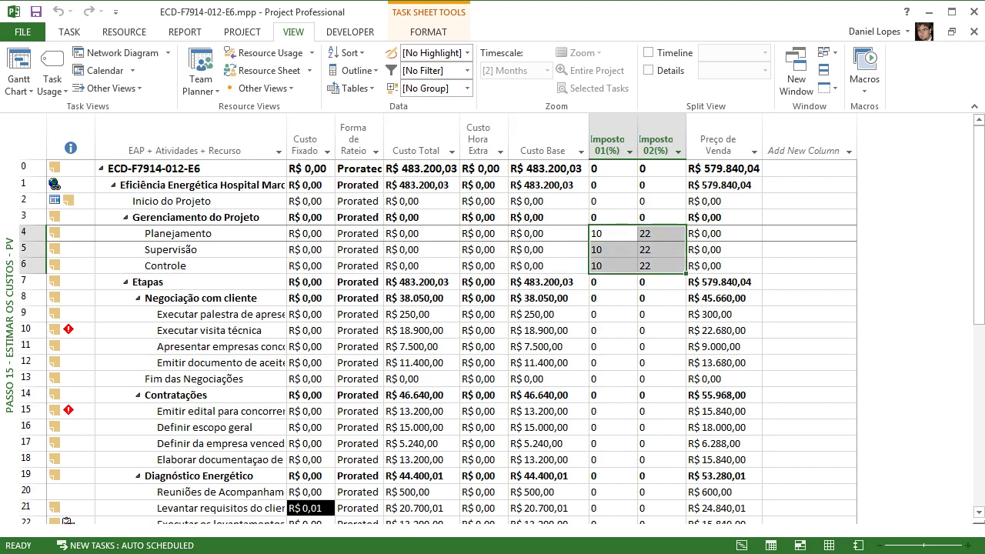
{"action": "scroll", "coordinate": [492, 323], "scroll_direction": "down", "scroll_amount": 6}
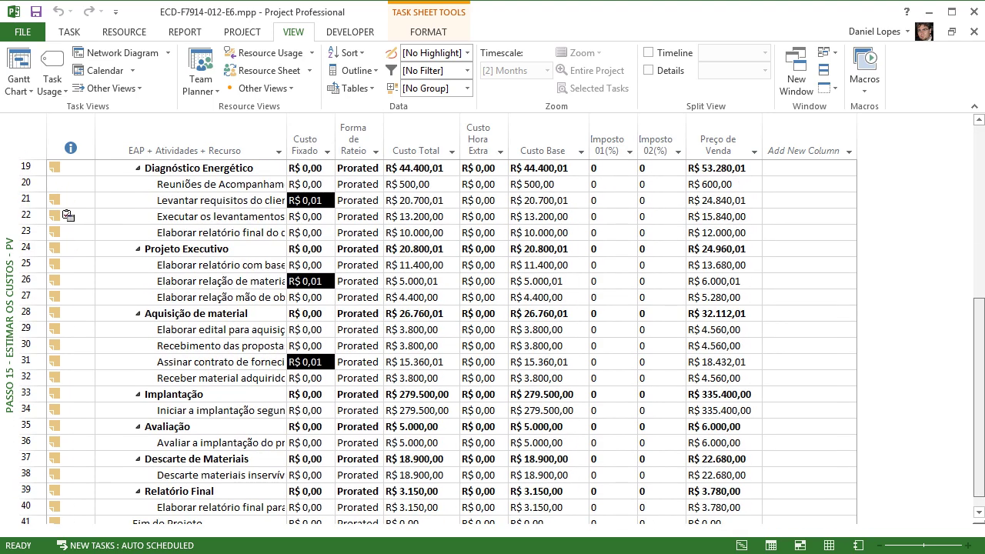
{"action": "scroll", "coordinate": [492, 323], "scroll_direction": "up", "scroll_amount": 6}
{"action": "left_click", "coordinate": [723, 168]}
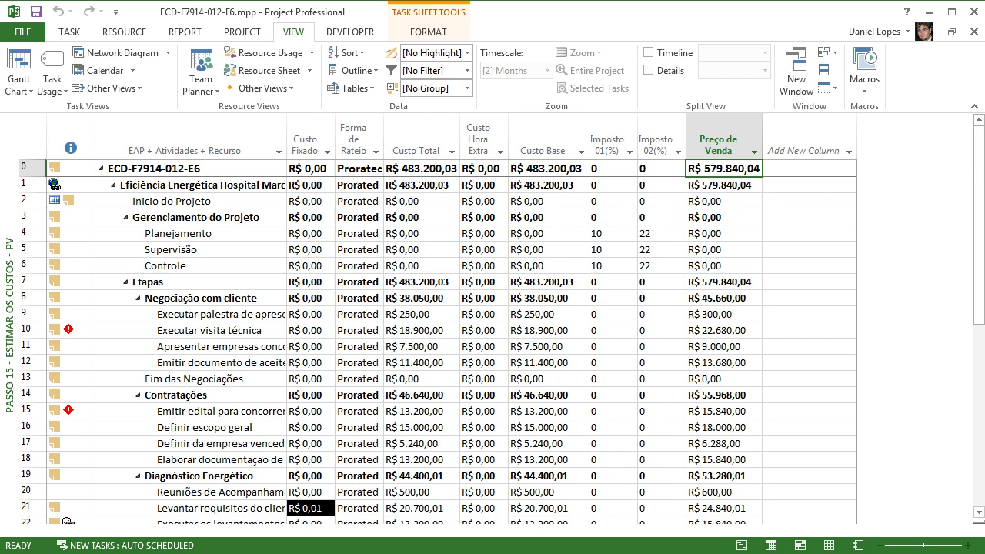
- Switch to the Passo 16 - Estimar os Custos - ORG view and widen its table area to cover the Gantt chart
{"action": "right_click", "coordinate": [6, 231]}
{"action": "left_click", "coordinate": [92, 196]}
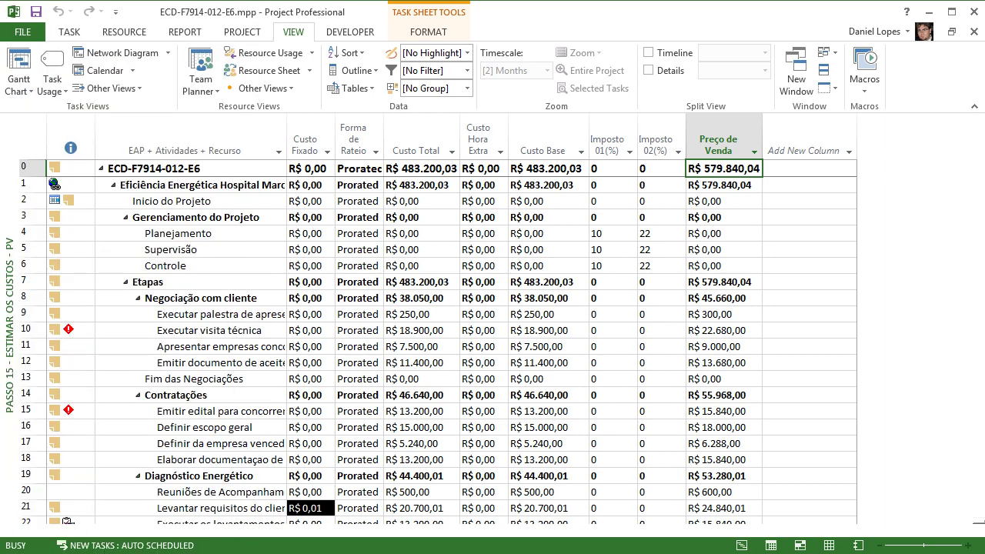
{"action": "left_click_drag", "start_coordinate": [385, 307], "coordinate": [543, 308]}
{"action": "left_click_drag", "start_coordinate": [574, 531], "coordinate": [565, 531]}
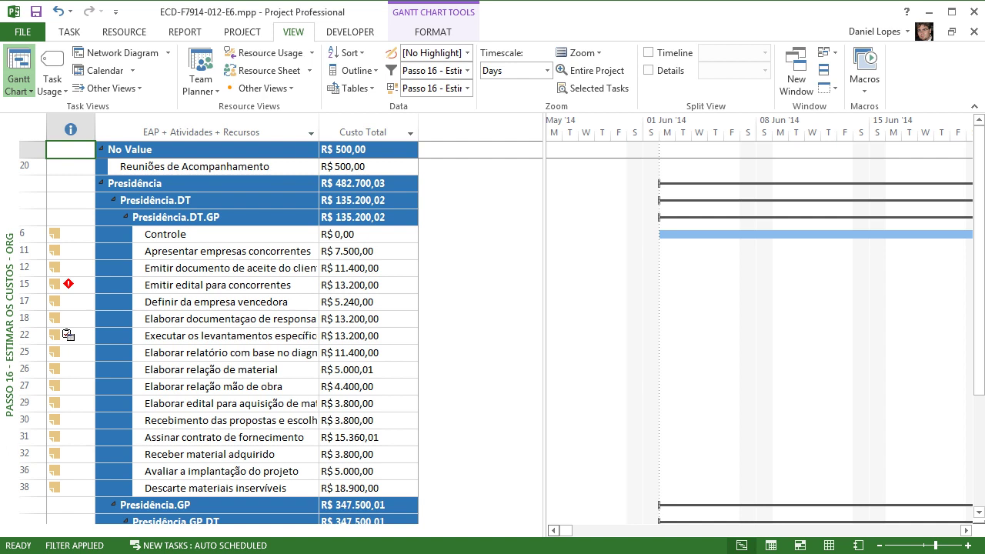
{"action": "left_click_drag", "start_coordinate": [544, 307], "coordinate": [972, 307]}
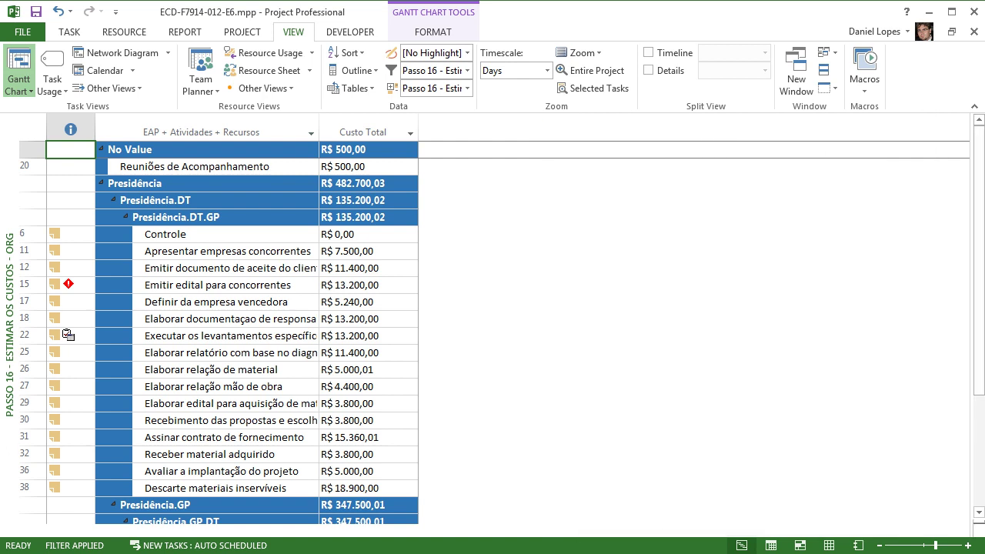
- View Passo 17 - Montar o Desembolso Financeiro and return to the Passo 16 - Estimar os Custos - ORG view
{"action": "right_click", "coordinate": [10, 308]}
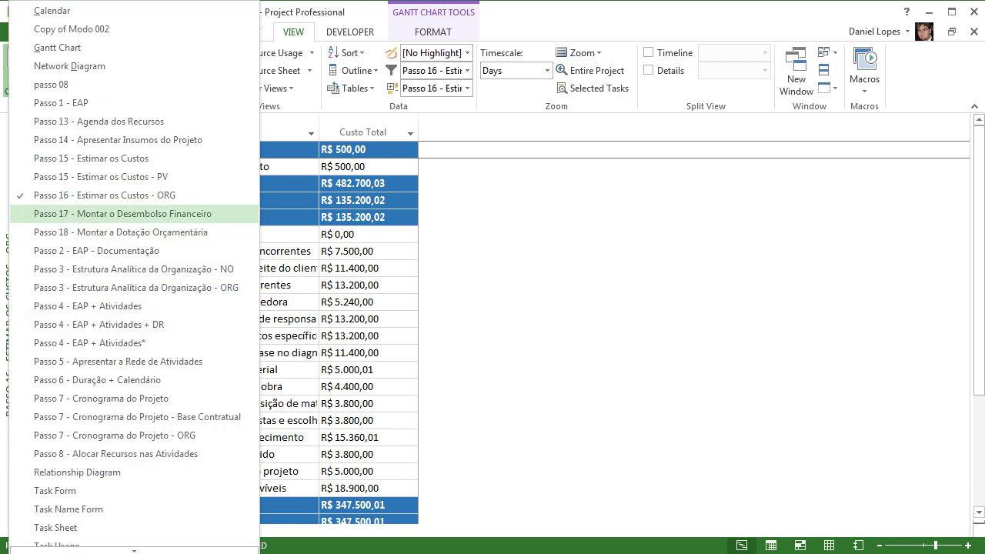
{"action": "left_click", "coordinate": [123, 213]}
{"action": "right_click", "coordinate": [15, 231]}
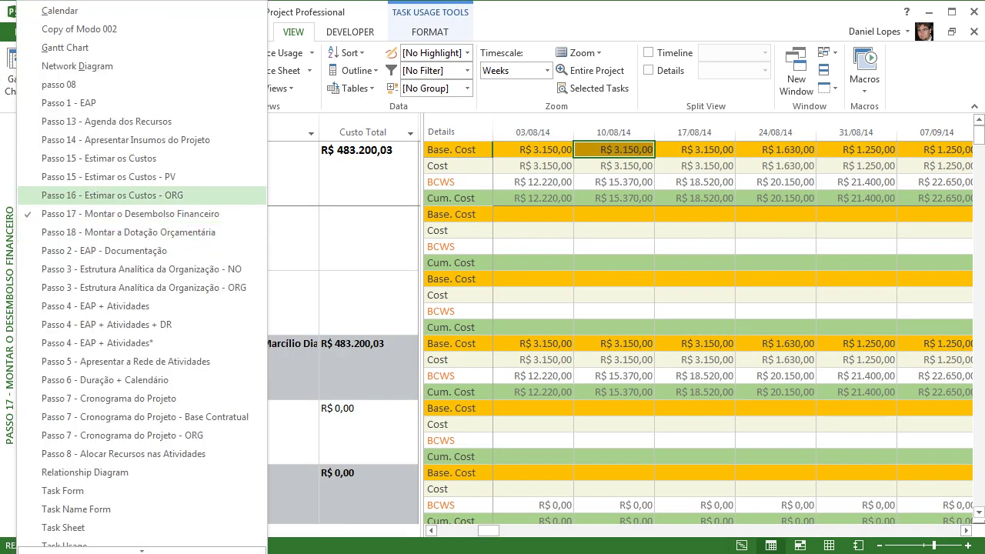
{"action": "left_click", "coordinate": [112, 195]}
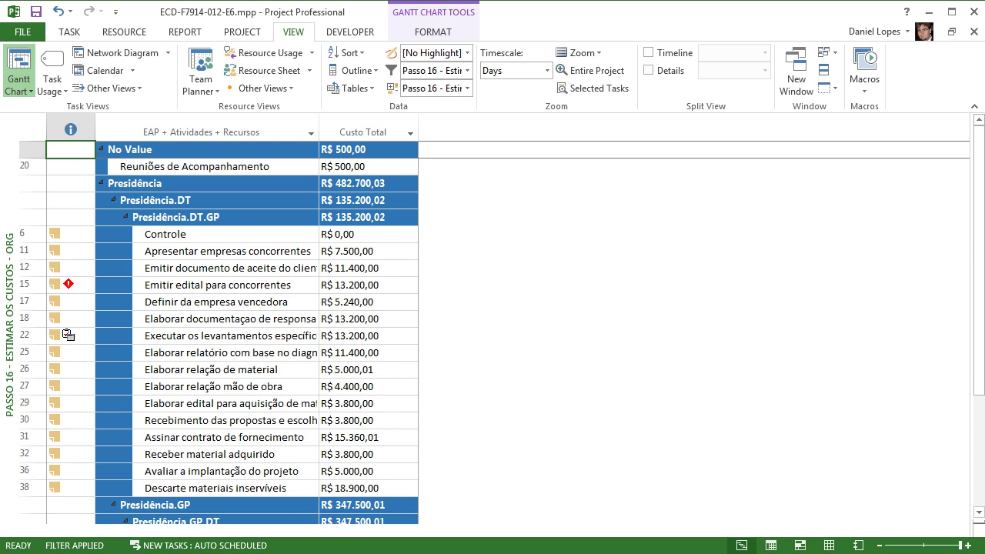
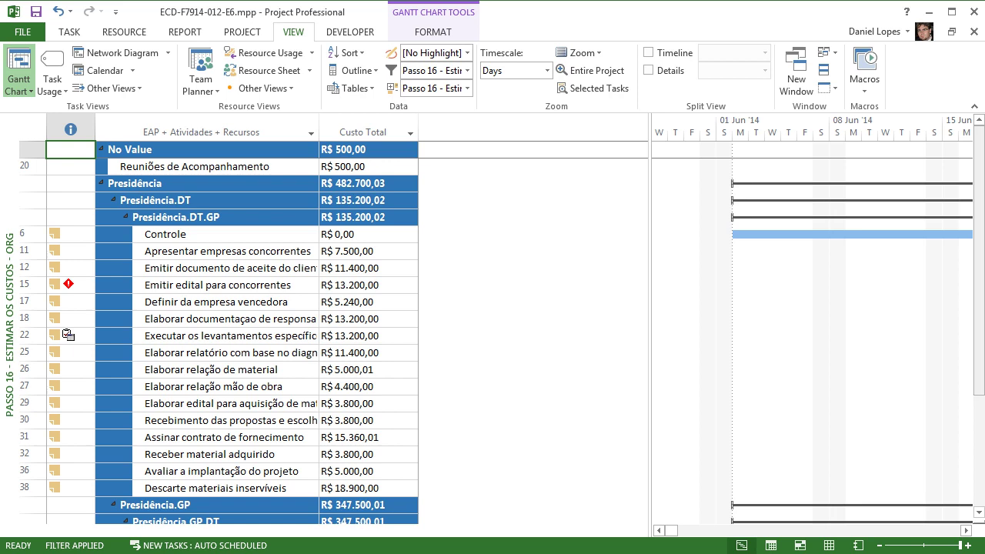
- Check the table, group and filter in the Passo 16 - Estimar os Custos - ORG view definition, and look at the new-view types
{"action": "mouse_move", "coordinate": [978, 260]}
{"action": "left_mouse_down"}
{"action": "mouse_move", "coordinate": [978, 372]}
{"action": "mouse_move", "coordinate": [978, 260]}
{"action": "left_mouse_up"}
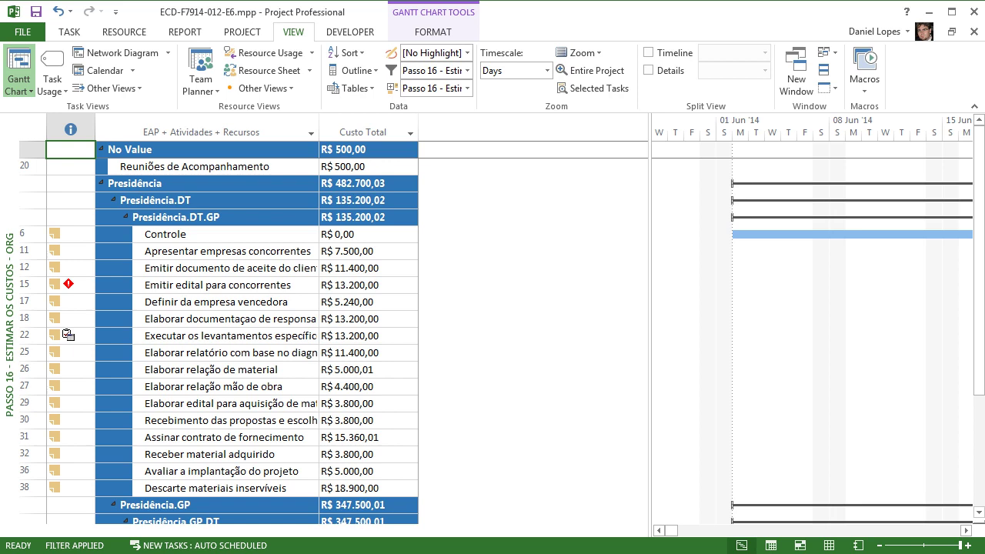
{"action": "left_click", "coordinate": [261, 87]}
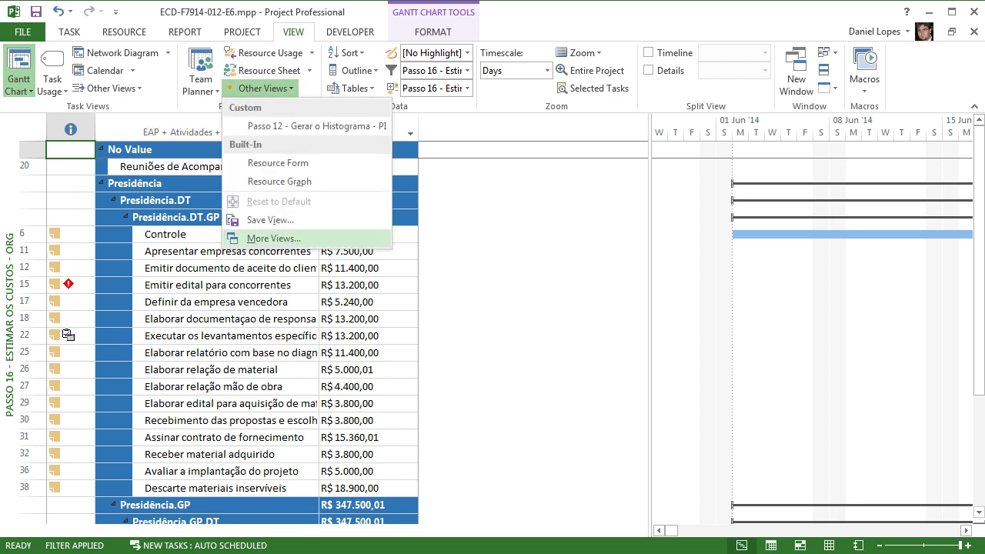
{"action": "left_click", "coordinate": [273, 238]}
{"action": "left_click", "coordinate": [604, 257]}
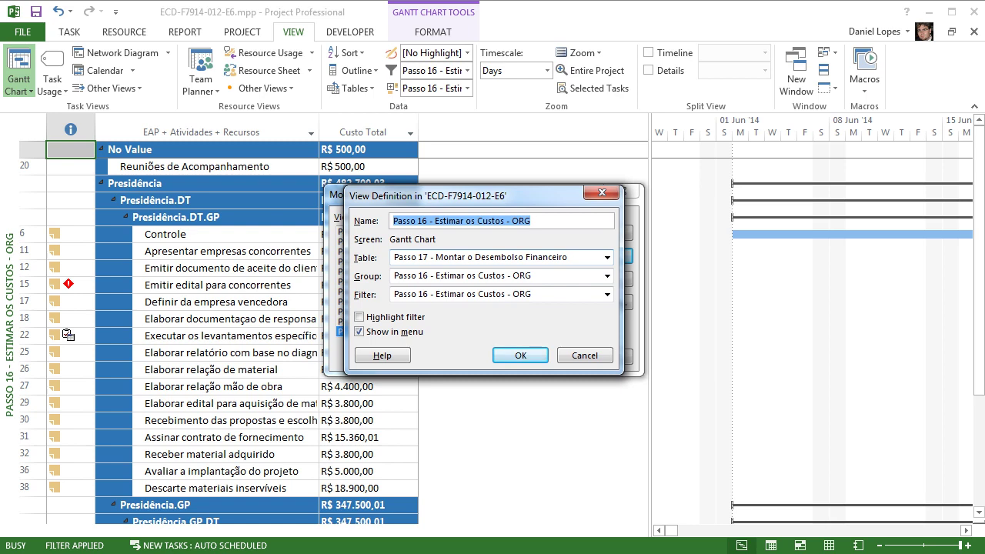
{"action": "key", "text": "Return"}
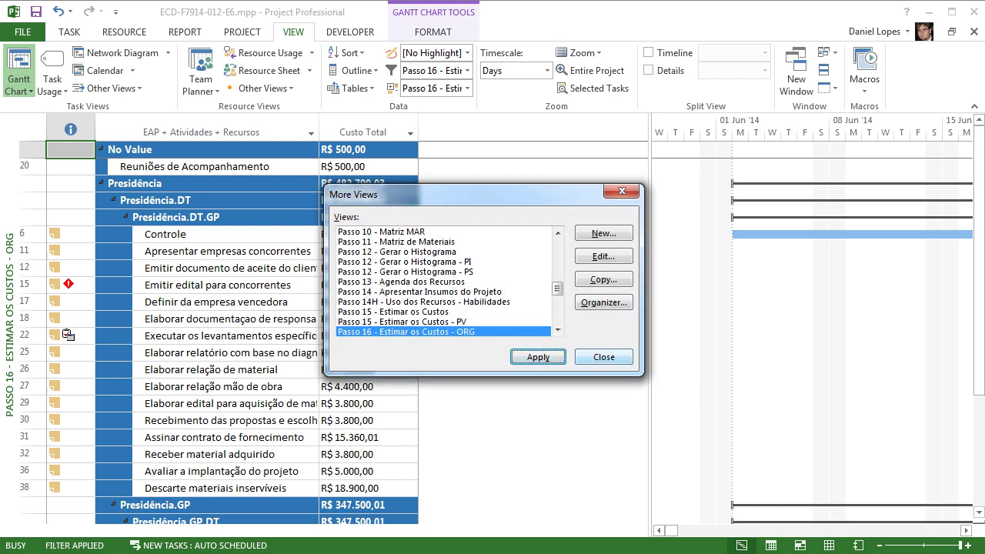
{"action": "left_click", "coordinate": [604, 233]}
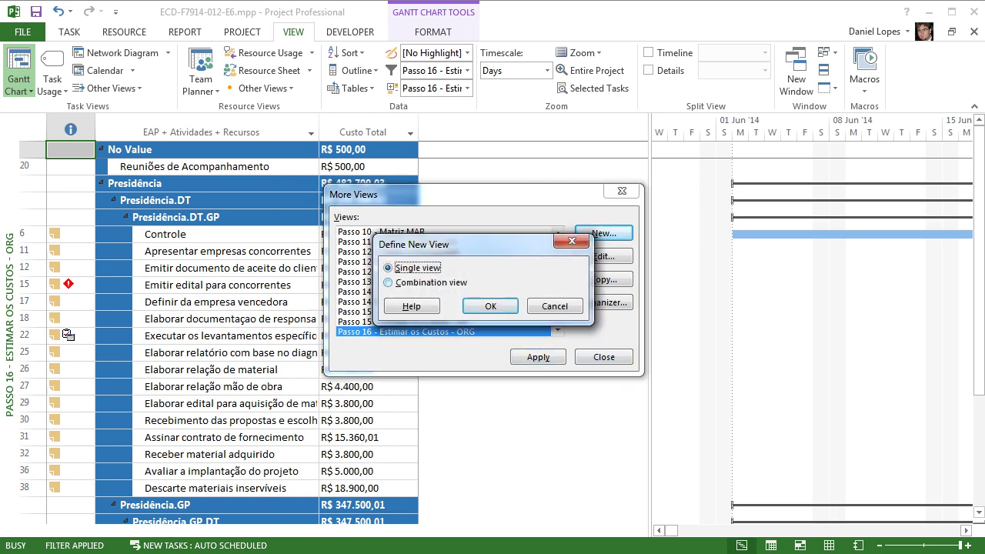
{"action": "key", "text": "Escape"}
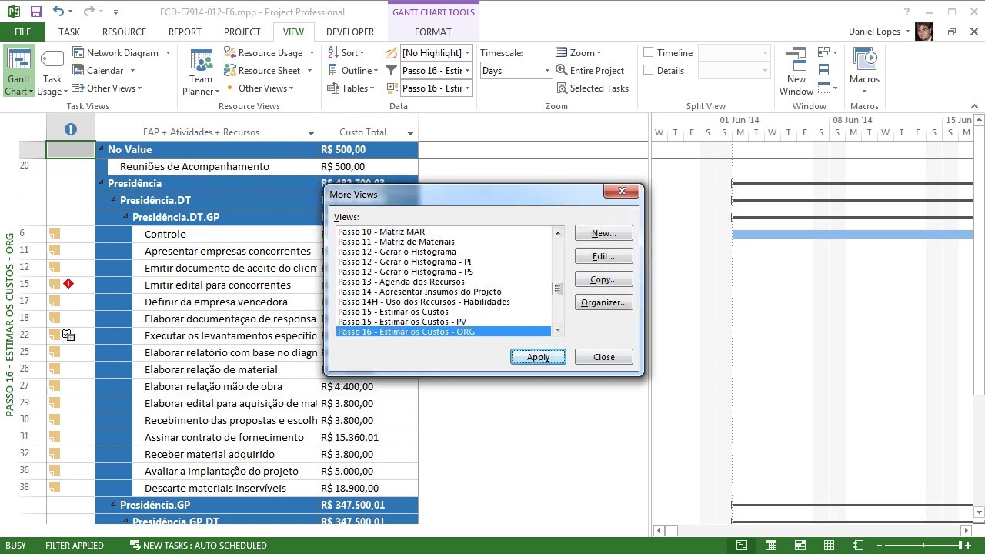
- Start a new single view named "passo 16" plus the reviewer's first name, using the Task Sheet screen
{"action": "key", "text": "alt+e"}
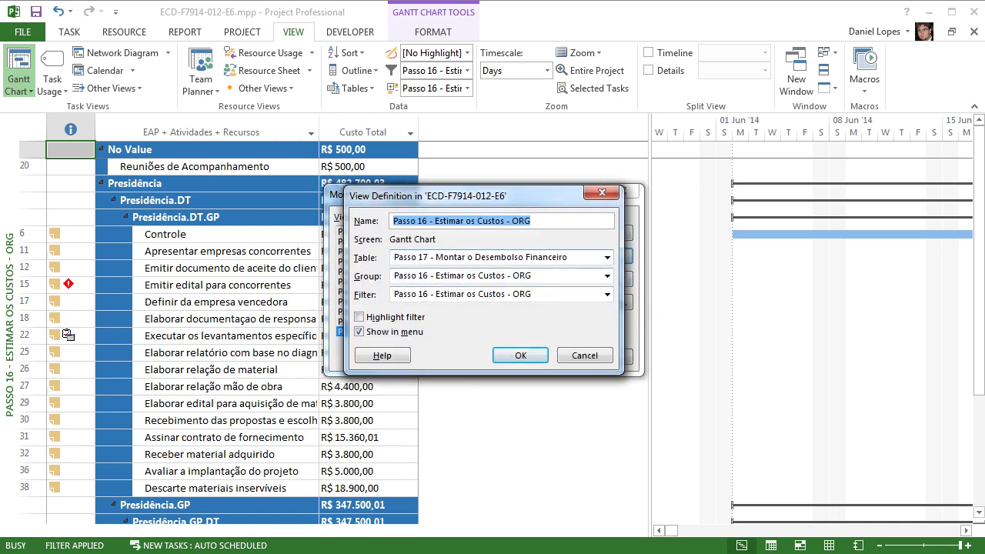
{"action": "key", "text": "Escape"}
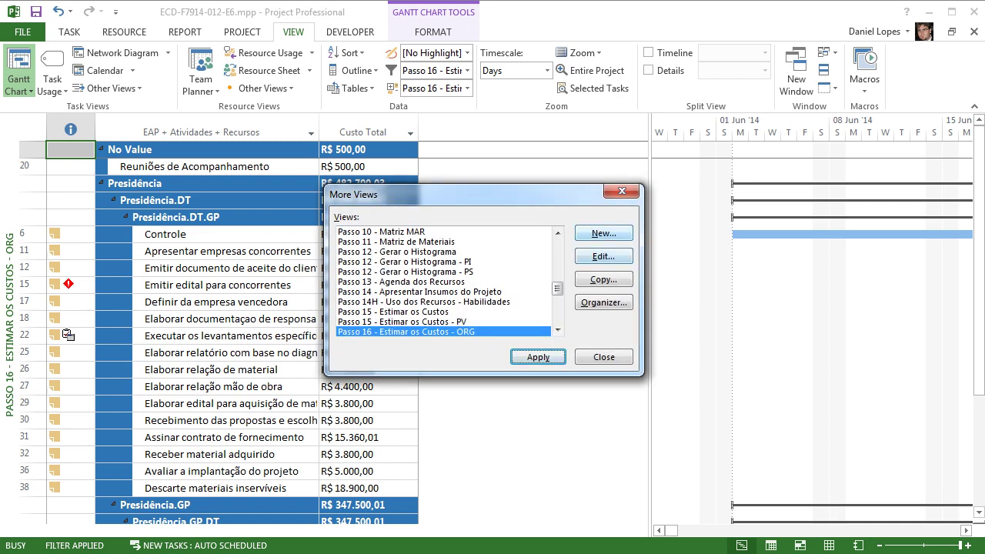
{"action": "key", "text": "alt+n"}
{"action": "key", "text": "Return"}
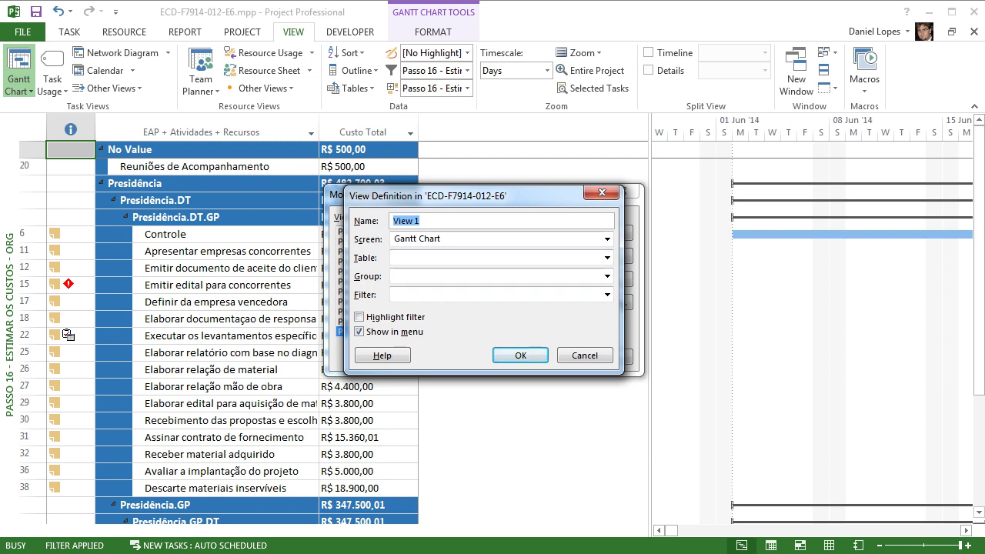
{"action": "type", "text": "passo 16"}
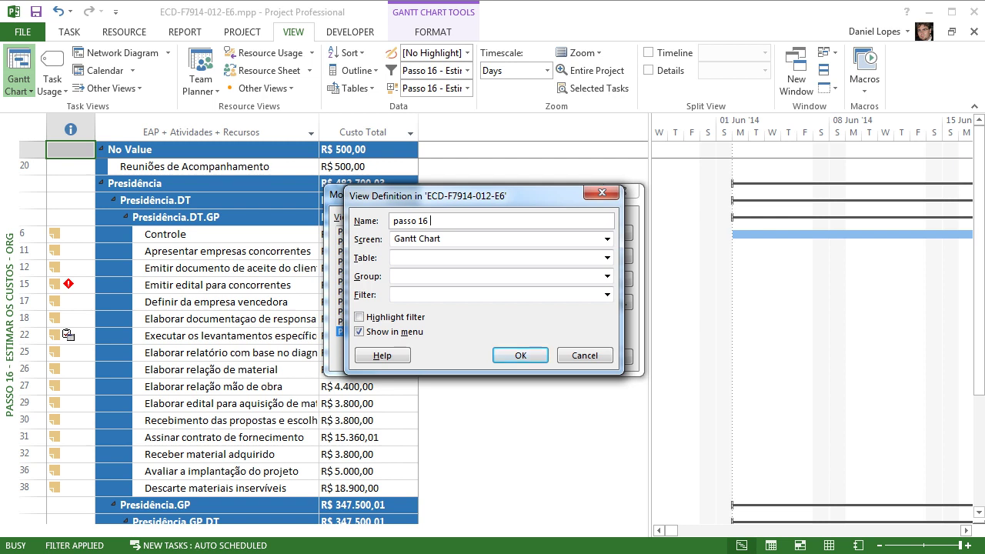
{"action": "type", "text": " Daniel"}
{"action": "key", "text": "Tab"}
{"action": "key", "text": "alt+Down"}
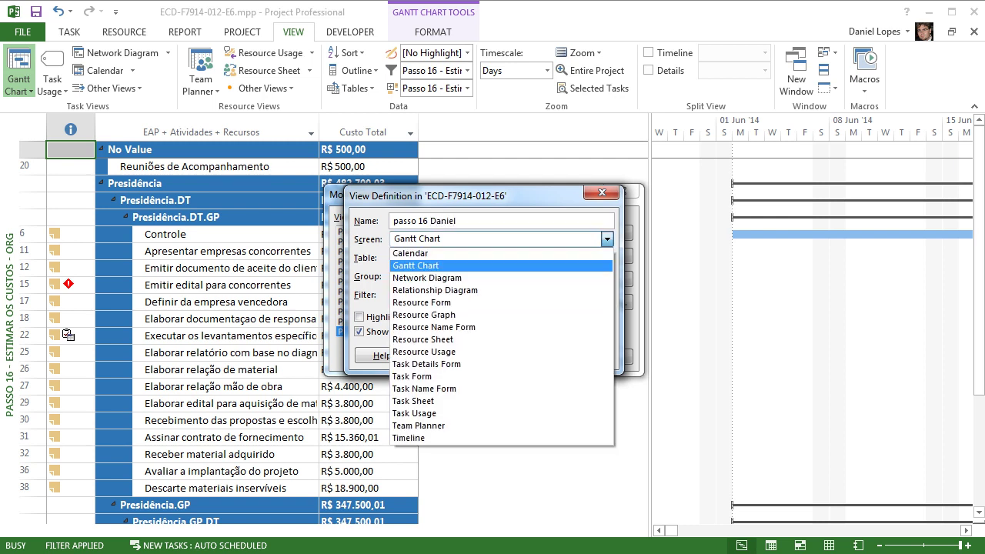
{"action": "left_click", "coordinate": [430, 401]}
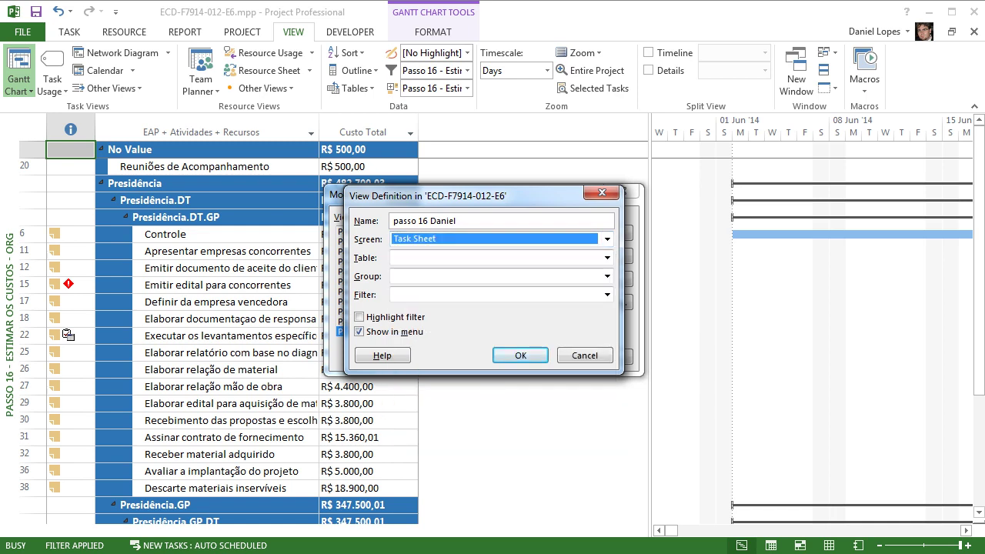
- Assign the Passo 16 - Estimar os Custos - ORG table and the group of the same name to the new view
{"action": "left_click", "coordinate": [607, 258]}
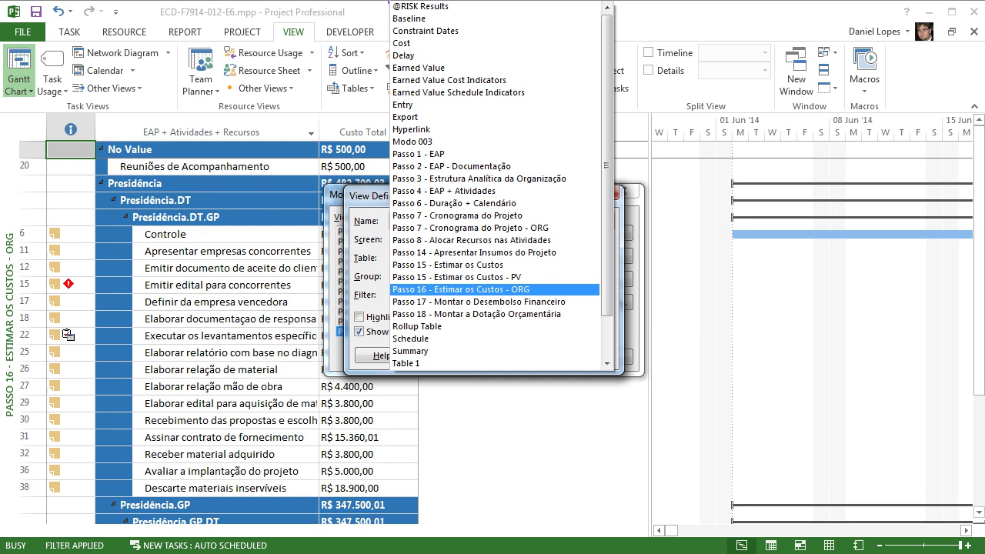
{"action": "left_click", "coordinate": [461, 290]}
{"action": "left_click", "coordinate": [607, 277]}
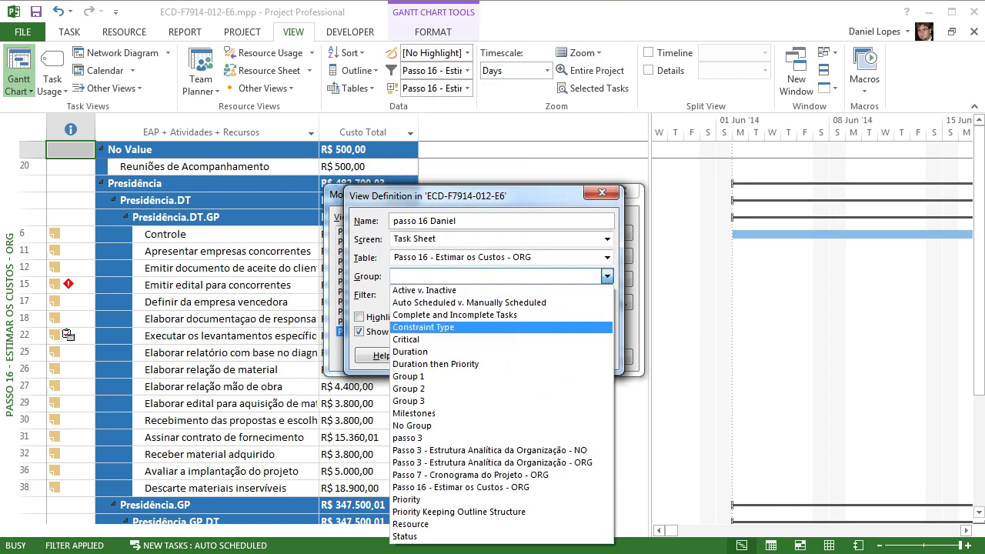
{"action": "left_click", "coordinate": [462, 486]}
- Set the new view's filter to Passo 16 - Estimar os Custos - ORG, save the definition and apply the view
{"action": "left_click", "coordinate": [606, 295]}
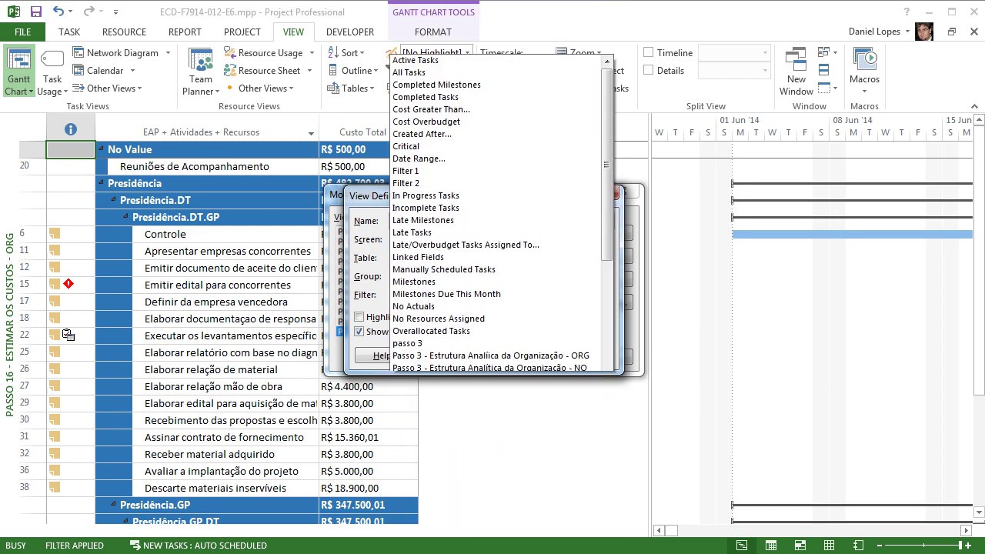
{"action": "key", "text": "Up"}
{"action": "key", "text": "Up"}
{"action": "key", "text": "Up"}
{"action": "key", "text": "Down"}
{"action": "key", "text": "Down"}
{"action": "key", "text": "Down"}
{"action": "key", "text": "Down"}
{"action": "key", "text": "Down"}
{"action": "key", "text": "Down"}
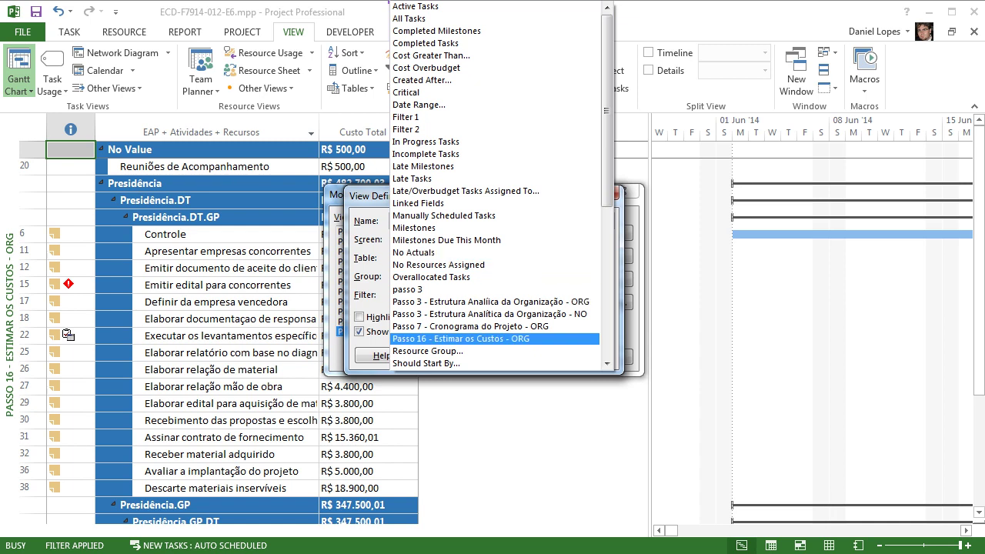
{"action": "key", "text": "Return"}
{"action": "key", "text": "Return"}
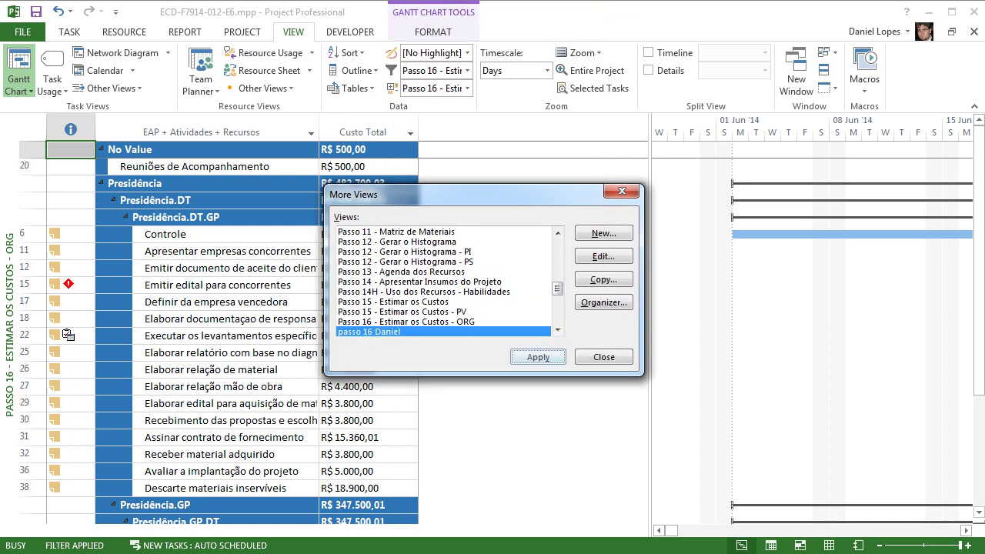
{"action": "key", "text": "Return"}
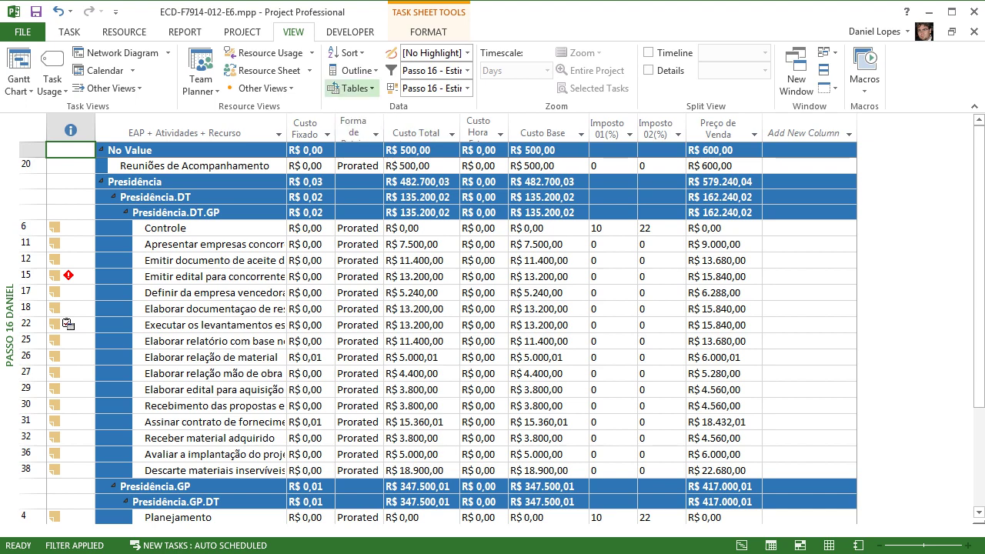
- View the Passo 17 - Montar o Desembolso Financeiro table in the new view and return to the Passo 16 - Estimar os Custos - ORG table
{"action": "left_click", "coordinate": [351, 88]}
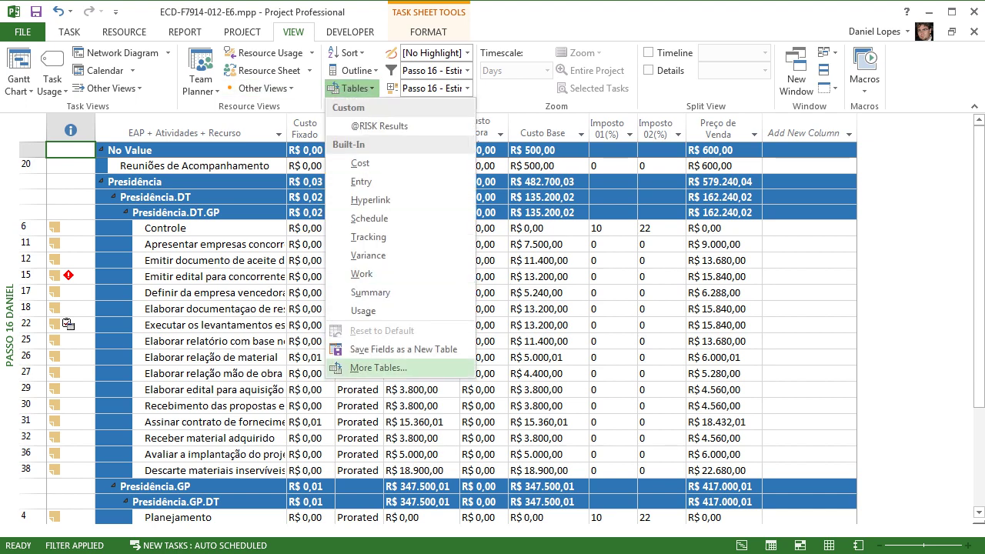
{"action": "left_click", "coordinate": [378, 366]}
{"action": "left_click", "coordinate": [437, 320]}
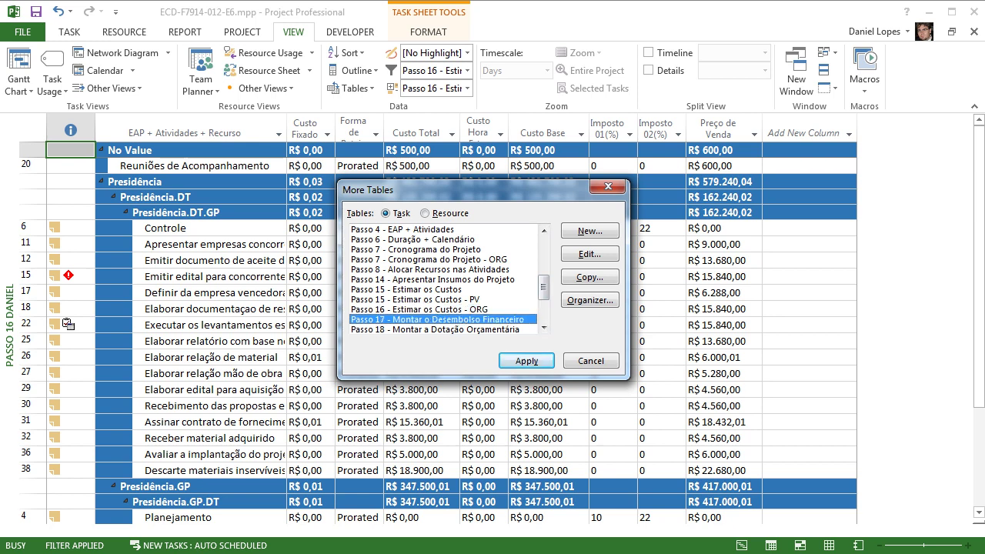
{"action": "left_click", "coordinate": [527, 360]}
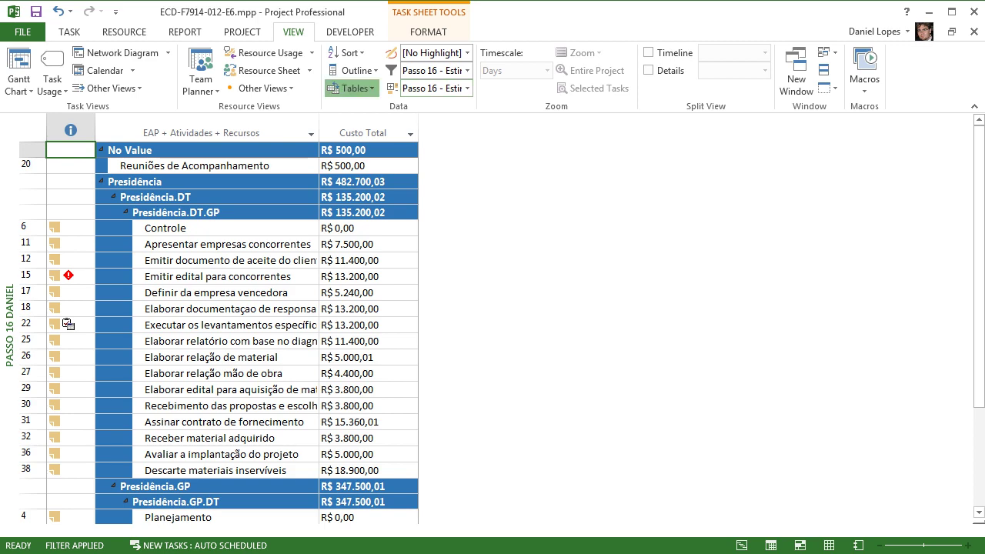
{"action": "left_click", "coordinate": [350, 87]}
{"action": "left_click", "coordinate": [377, 368]}
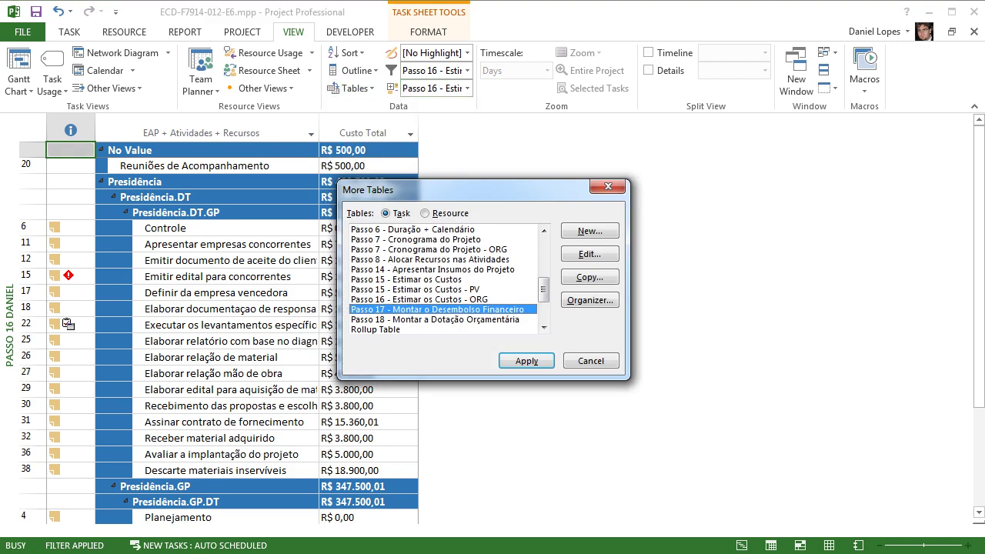
{"action": "left_click", "coordinate": [420, 299]}
{"action": "left_click", "coordinate": [527, 361]}
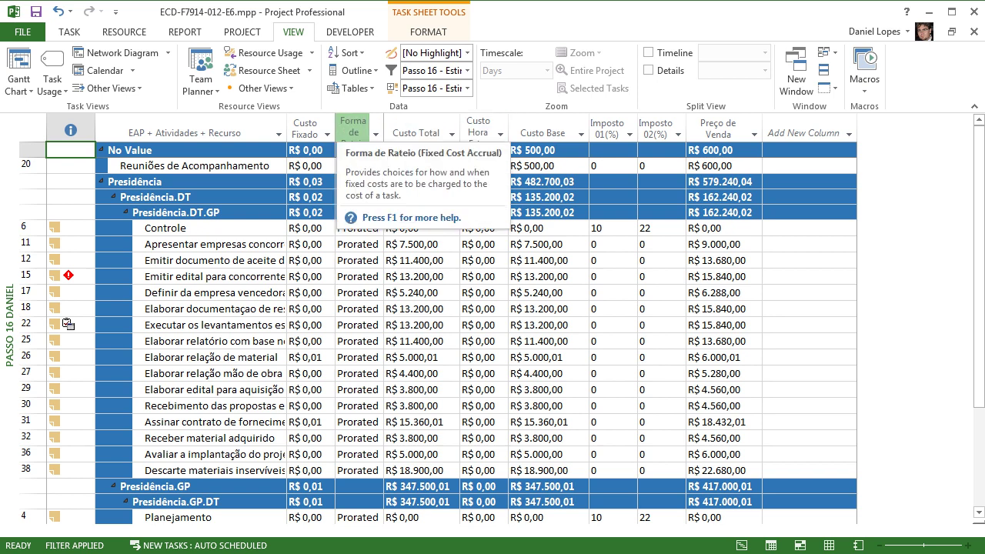
- Review the fields and column titles from ID to Cost2 in the Passo 16 - Estimar os Custos - ORG table definition
{"action": "left_click", "coordinate": [350, 87]}
{"action": "left_click", "coordinate": [381, 367]}
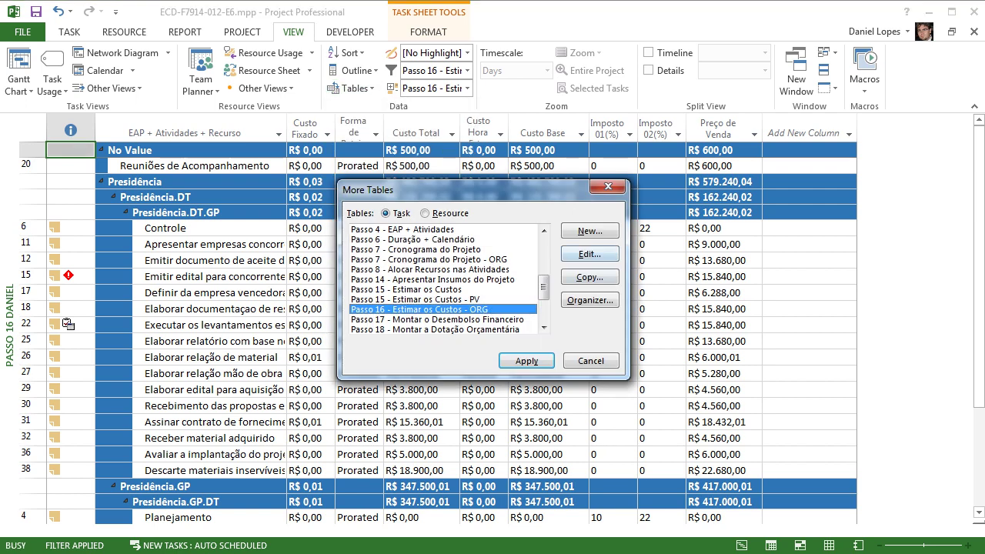
{"action": "left_click", "coordinate": [588, 254]}
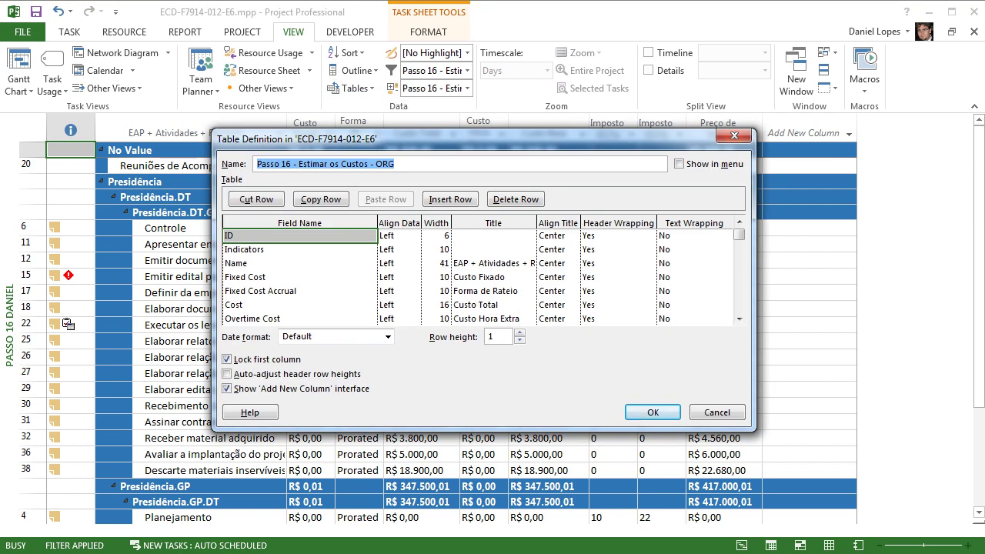
{"action": "left_click", "coordinate": [300, 249]}
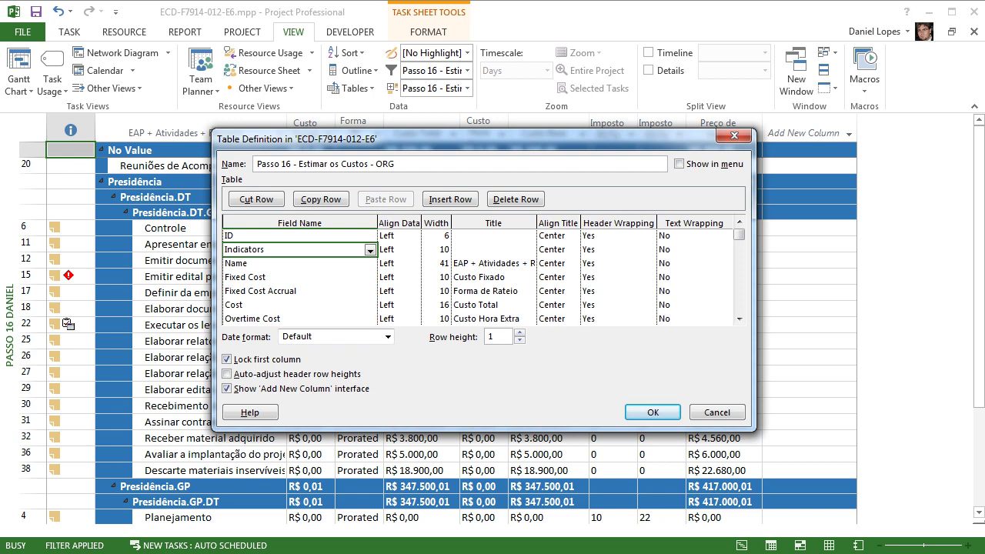
{"action": "key", "text": "Down"}
{"action": "key", "text": "Down"}
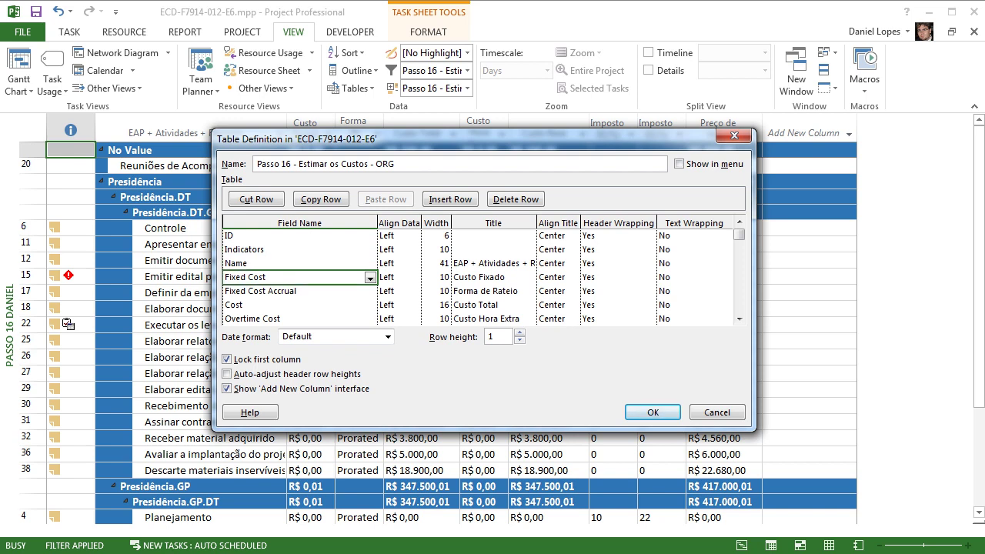
{"action": "key", "text": "Down"}
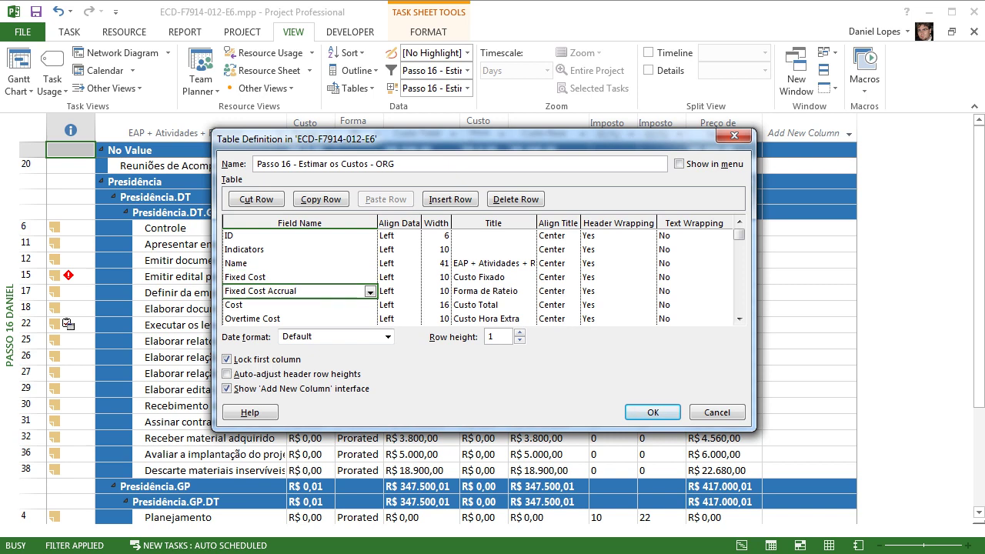
{"action": "key", "text": "Down"}
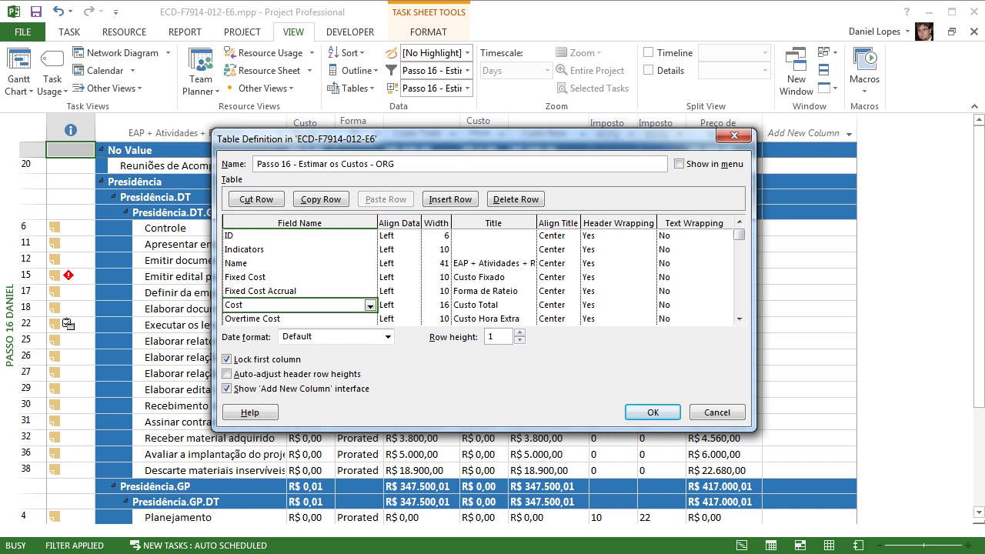
{"action": "key", "text": "Down"}
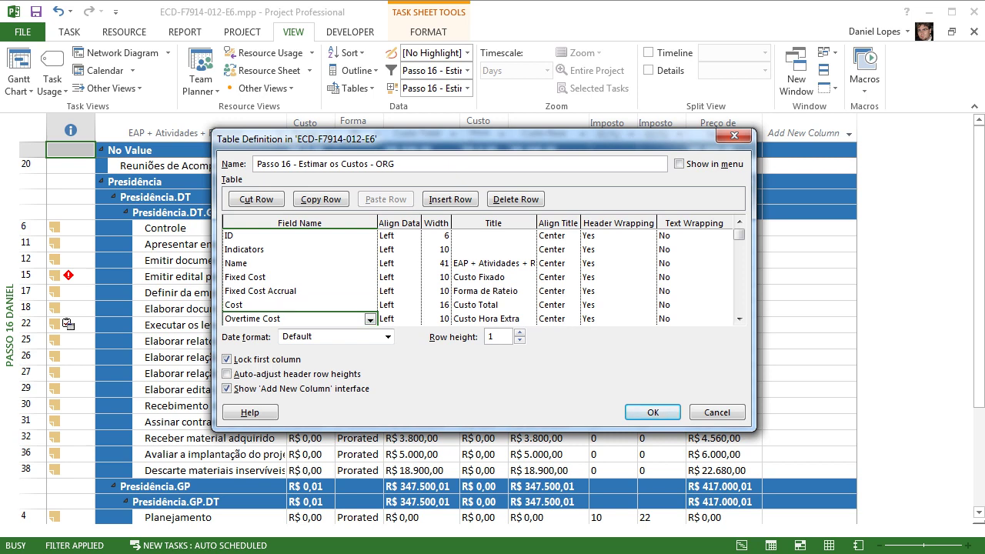
{"action": "key", "text": "Down"}
{"action": "key", "text": "Down"}
{"action": "key", "text": "Down"}
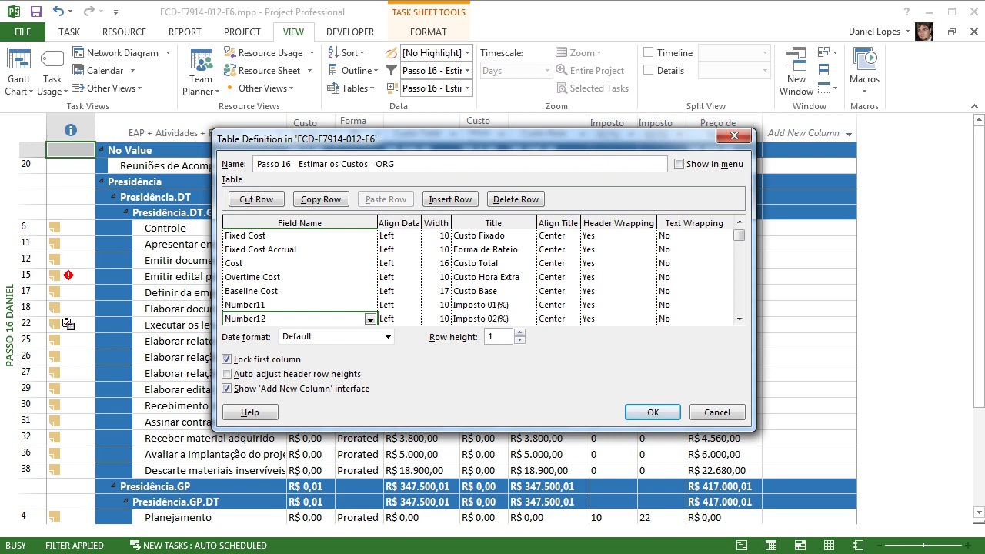
{"action": "key", "text": "Down"}
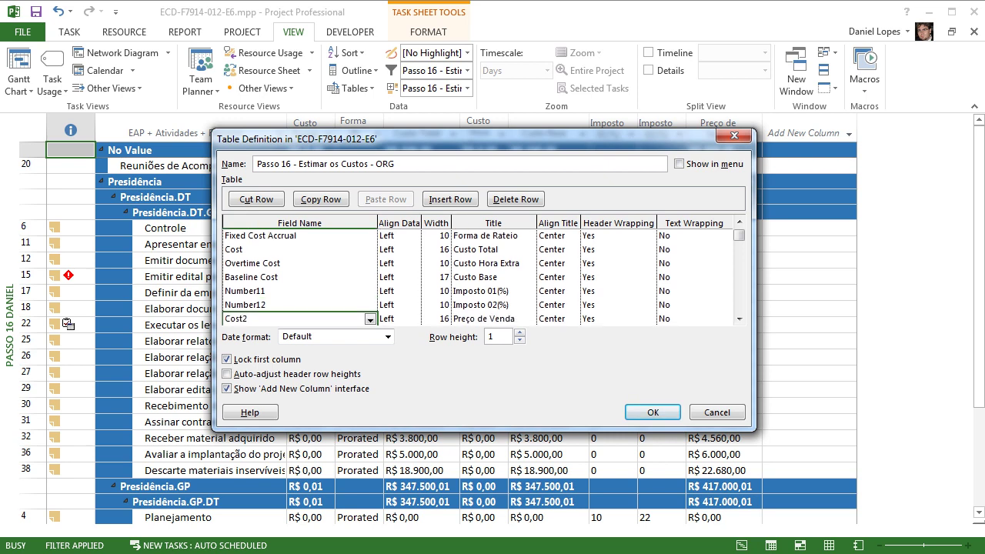
{"action": "key", "text": "Down"}
{"action": "key", "text": "Up"}
{"action": "key", "text": "Up"}
{"action": "key", "text": "Up"}
{"action": "key", "text": "Up"}
{"action": "key", "text": "Up"}
{"action": "key", "text": "Up"}
{"action": "key", "text": "Up"}
{"action": "key", "text": "Up"}
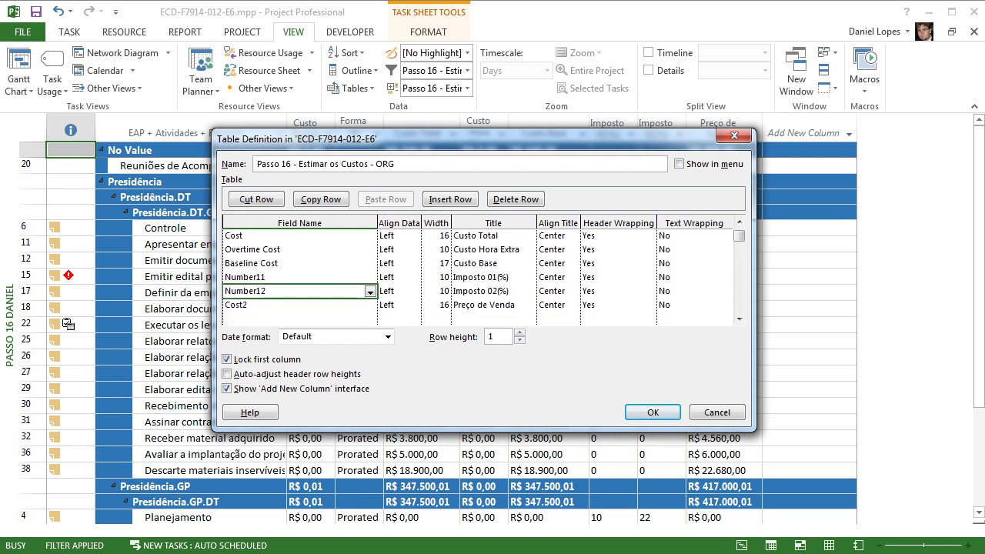
{"action": "key", "text": "Up"}
{"action": "key", "text": "Up"}
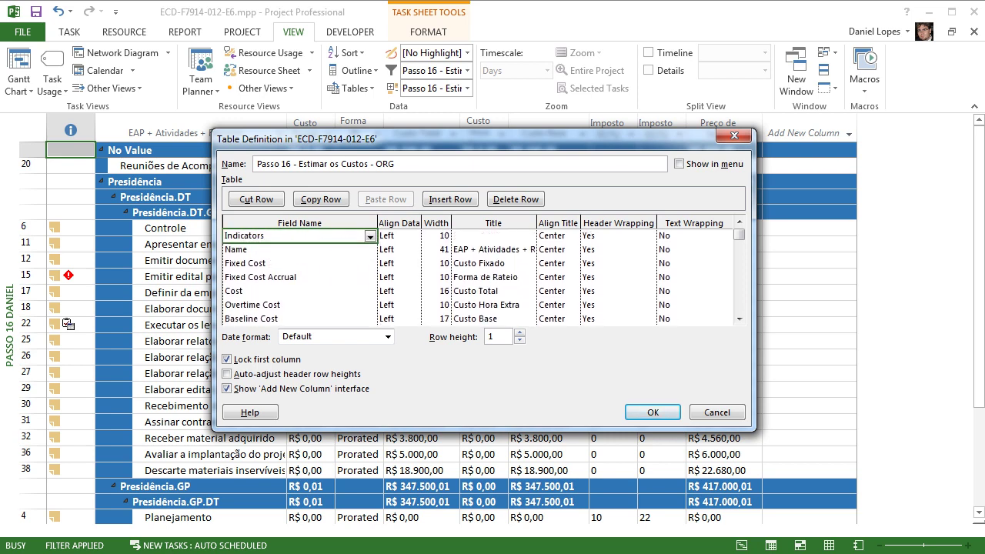
{"action": "key", "text": "Up"}
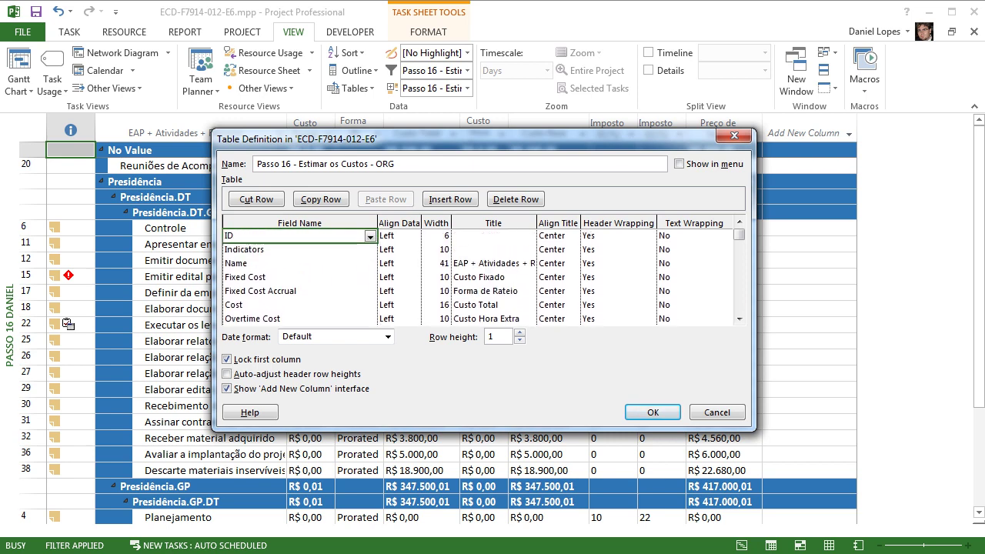
{"action": "key", "text": "Return"}
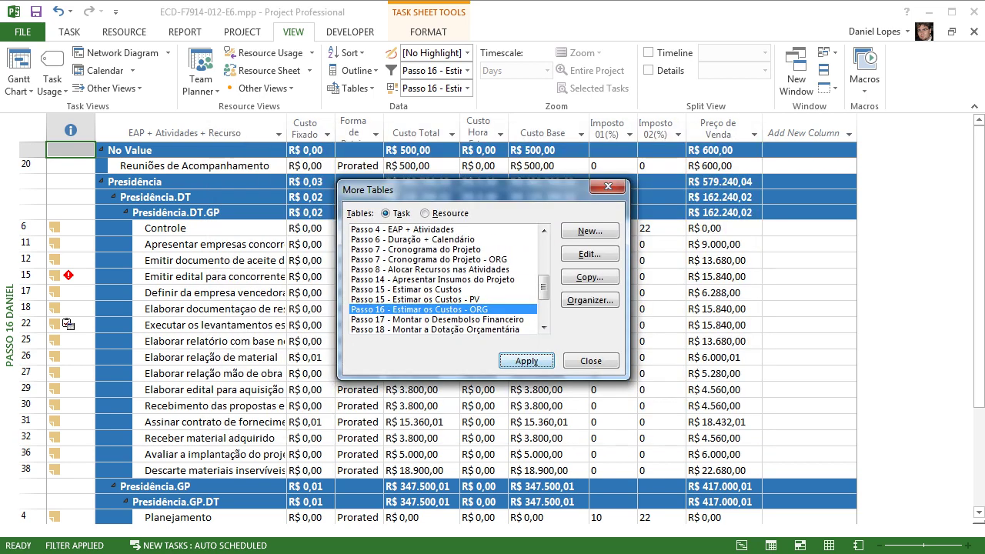
{"action": "key", "text": "Return"}
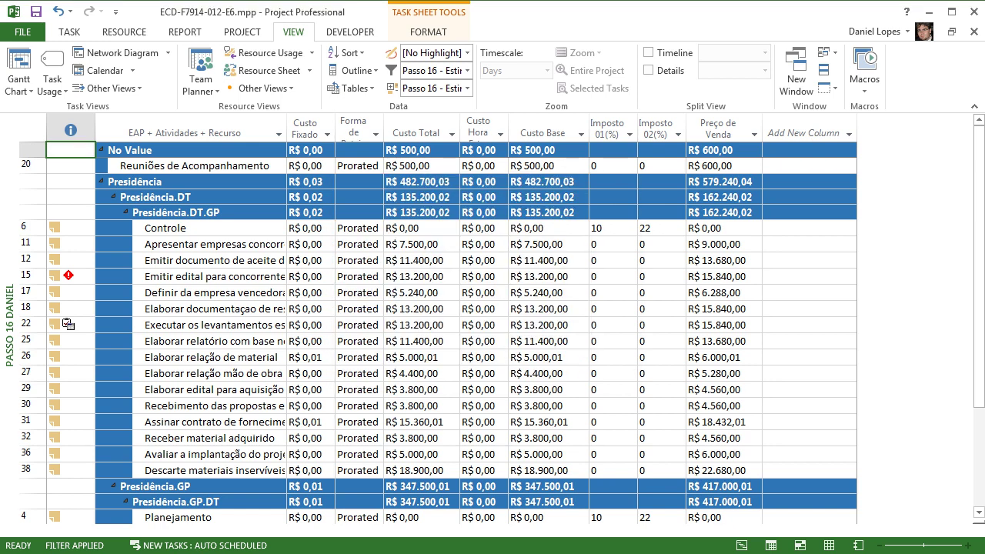
- Check the criteria in the Passo 16 - Estimar os Custos - ORG filter definition and close it without changes
{"action": "left_click", "coordinate": [467, 71]}
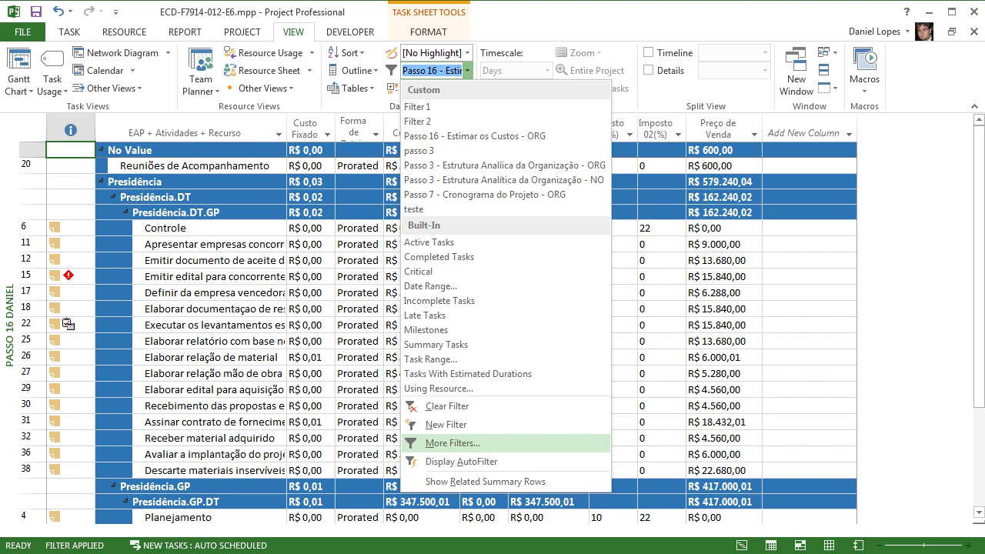
{"action": "left_click", "coordinate": [514, 443]}
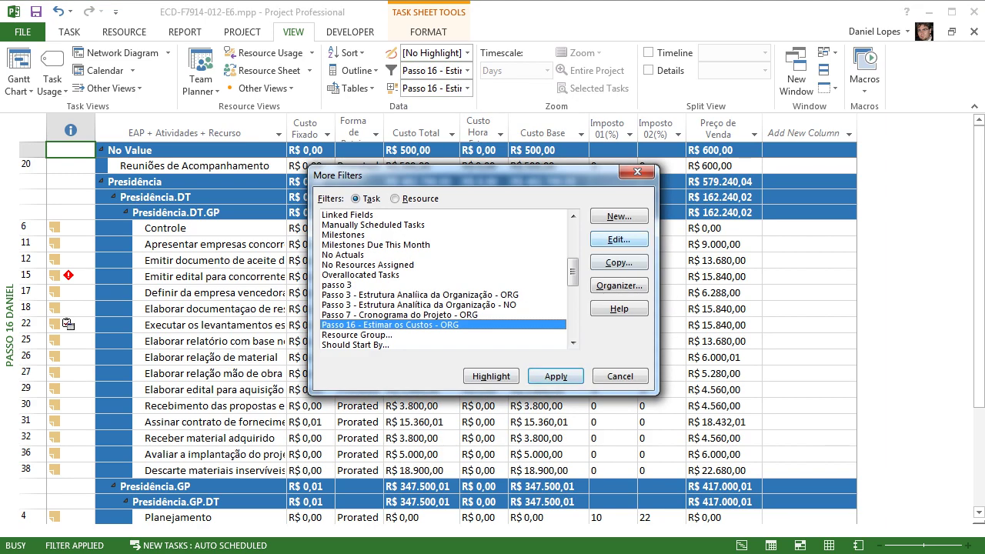
{"action": "key", "text": "alt+e"}
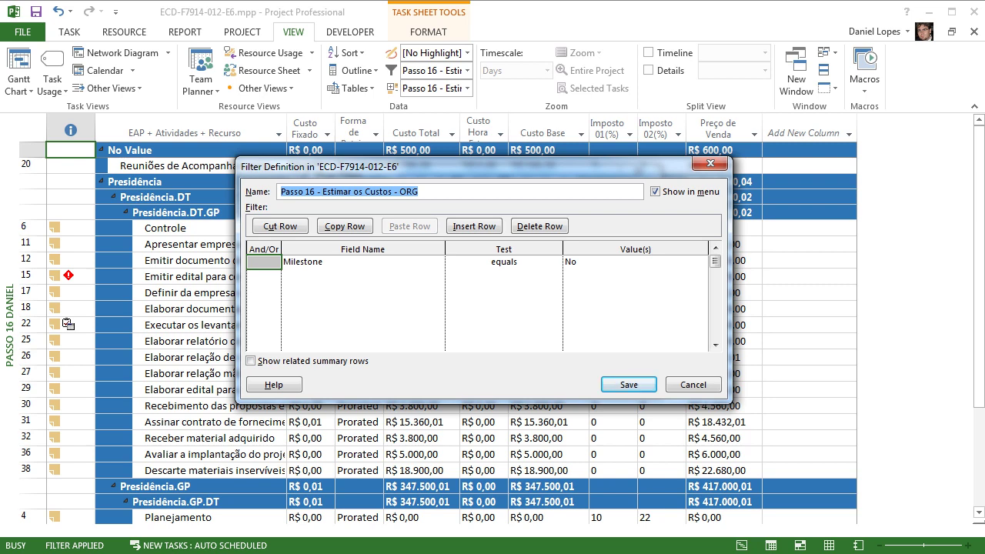
{"action": "left_click_drag", "start_coordinate": [476, 166], "coordinate": [515, 376]}
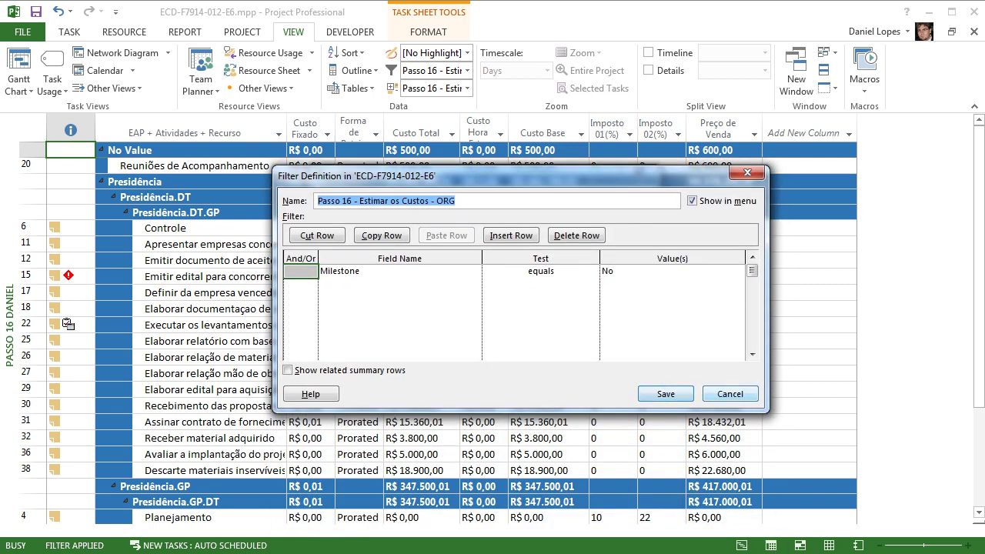
{"action": "left_click", "coordinate": [746, 173]}
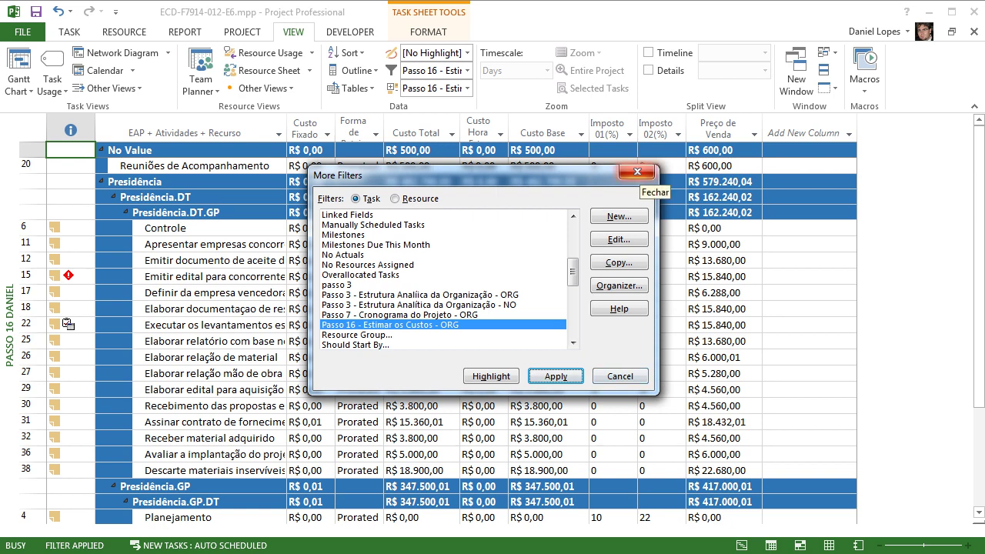
- Examine the task costs and sale prices grouped by organizational unit, from Controle to Avaliar a implantação do projeto
{"action": "left_click", "coordinate": [635, 171]}
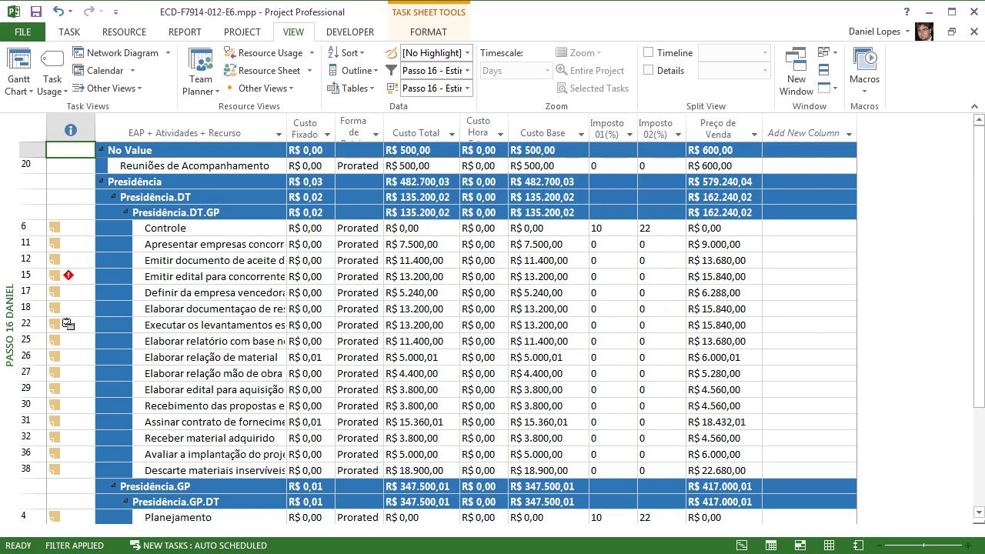
{"action": "scroll", "coordinate": [635, 170], "scroll_direction": "down", "scroll_amount": 1}
{"action": "scroll", "coordinate": [502, 323], "scroll_direction": "down", "scroll_amount": 2}
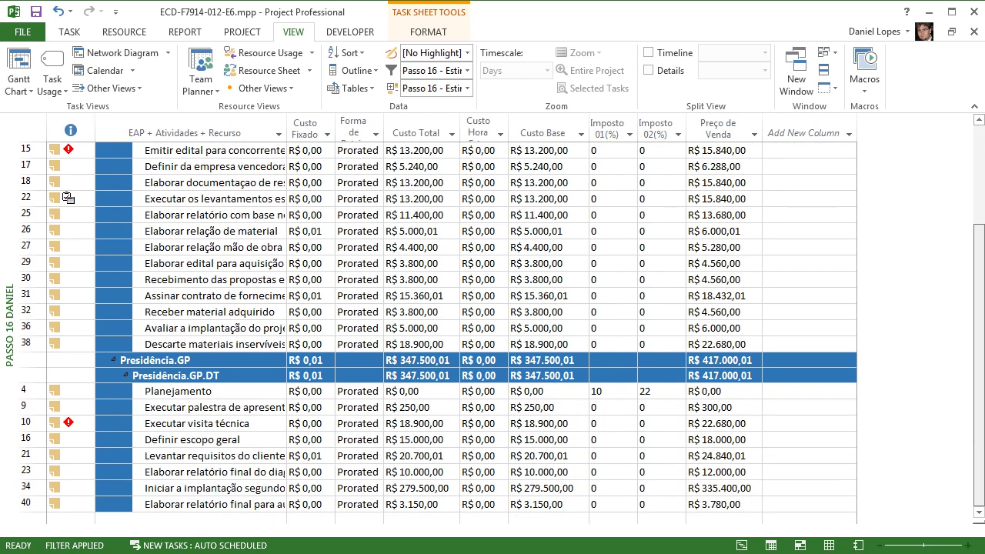
{"action": "scroll", "coordinate": [492, 331], "scroll_direction": "up", "scroll_amount": 3}
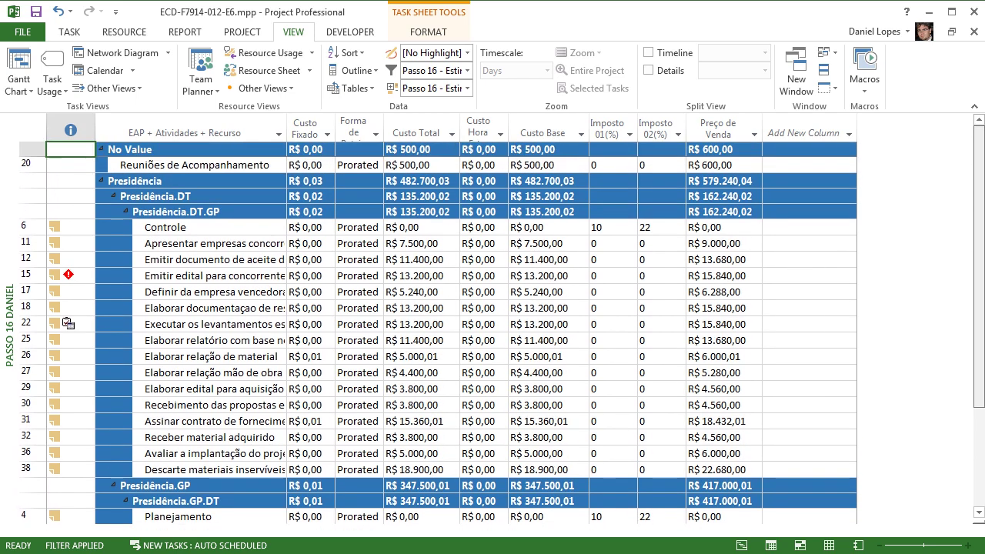
{"action": "scroll", "coordinate": [67, 324], "scroll_direction": "down", "scroll_amount": 3}
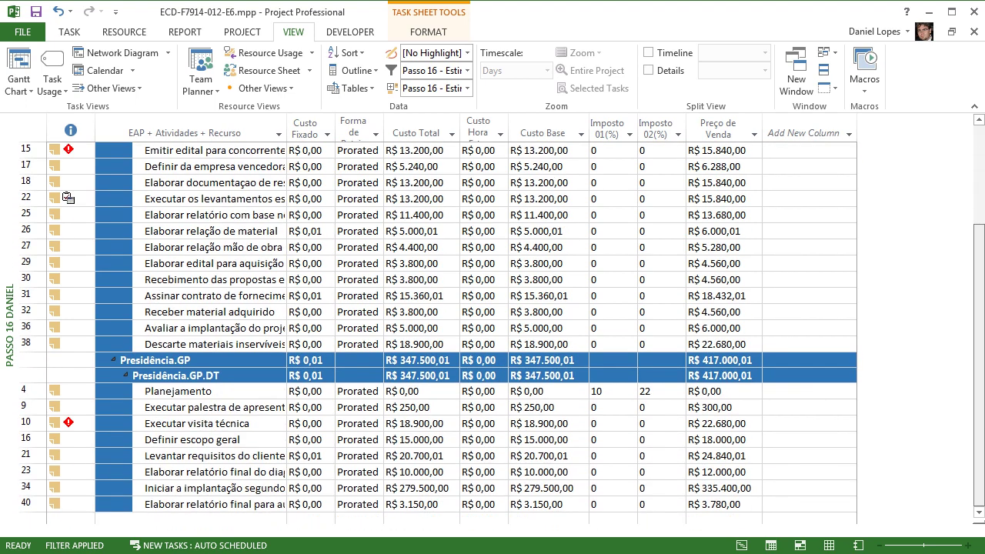
{"action": "scroll", "coordinate": [67, 323], "scroll_direction": "up", "scroll_amount": 3}
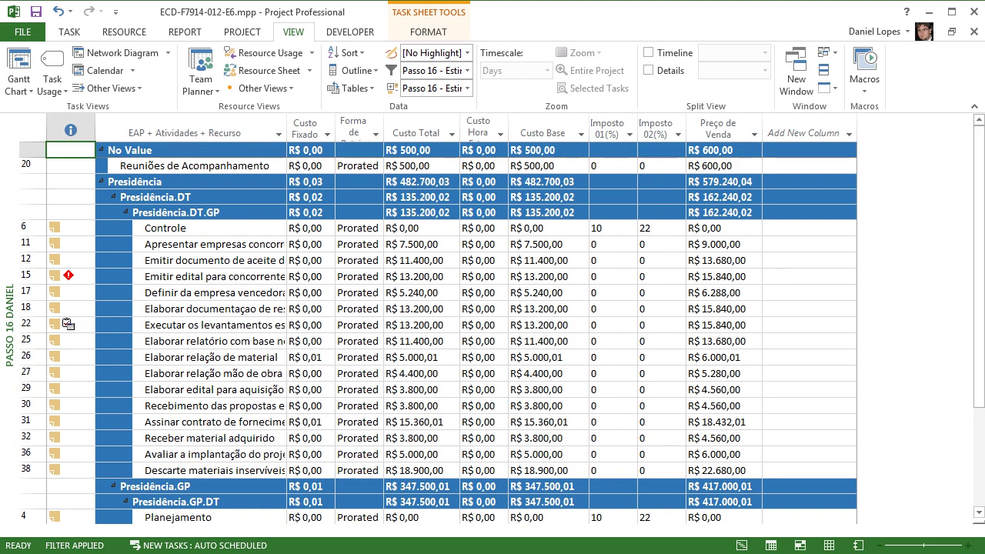
{"action": "left_click_drag", "start_coordinate": [193, 228], "coordinate": [193, 454]}
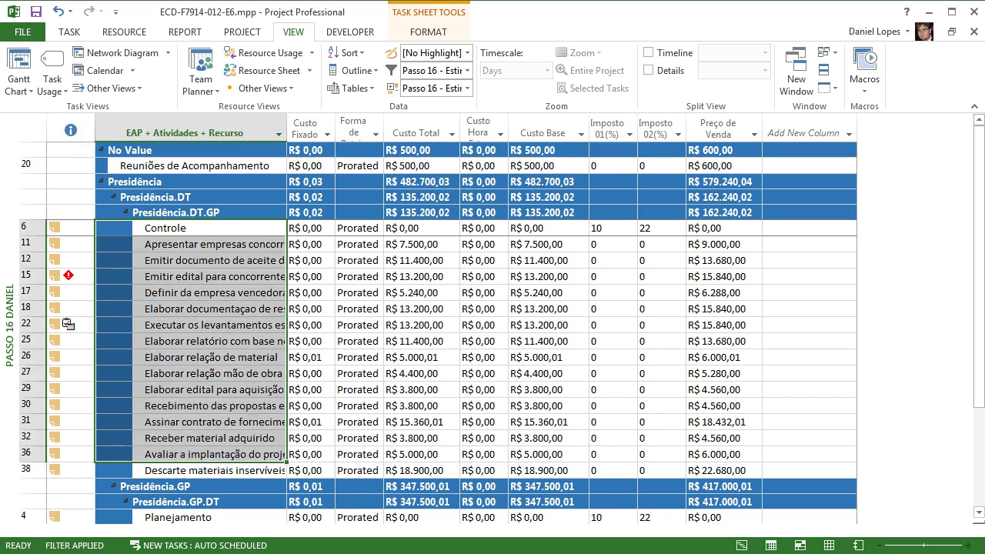
{"action": "left_click_drag", "start_coordinate": [358, 228], "coordinate": [723, 453]}
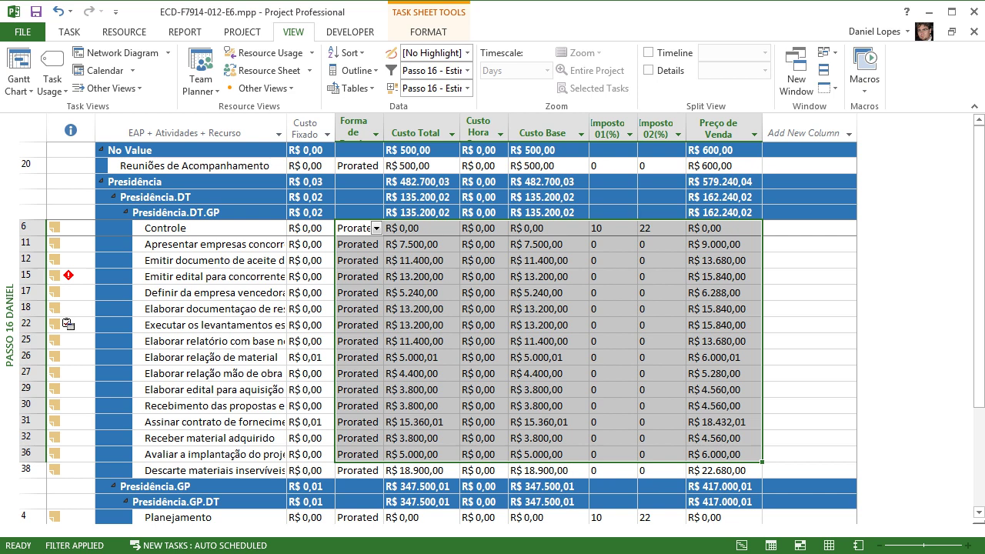
{"action": "left_click", "coordinate": [156, 165]}
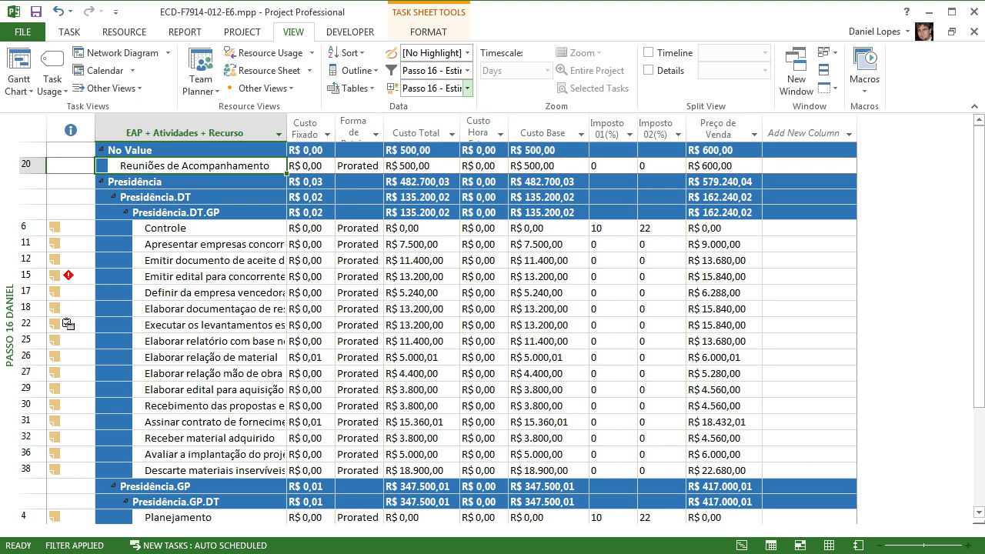
- Review the definition of the group Passo 16 - Estimar os Custos - ORG, save it and apply the group
{"action": "left_click", "coordinate": [466, 70]}
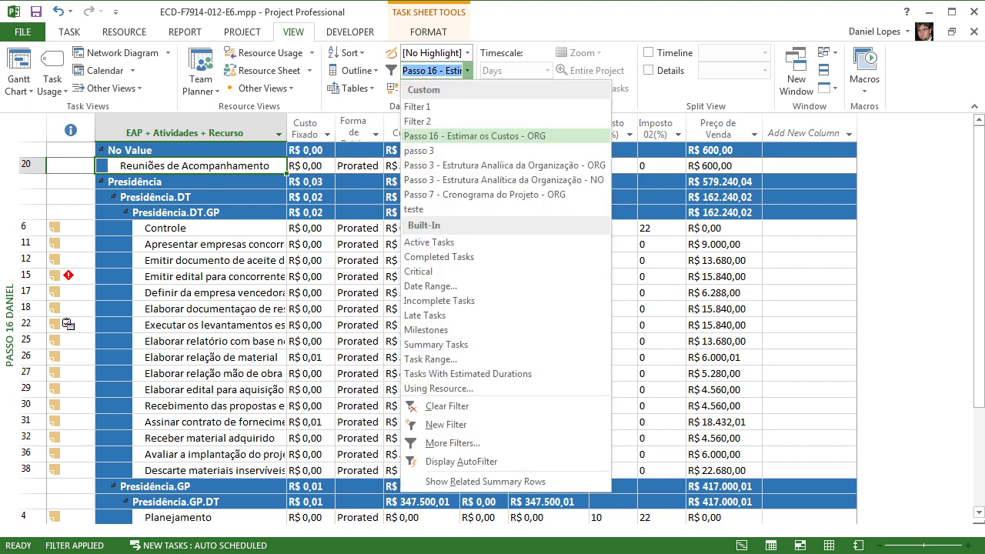
{"action": "left_click", "coordinate": [467, 70]}
{"action": "left_click", "coordinate": [466, 88]}
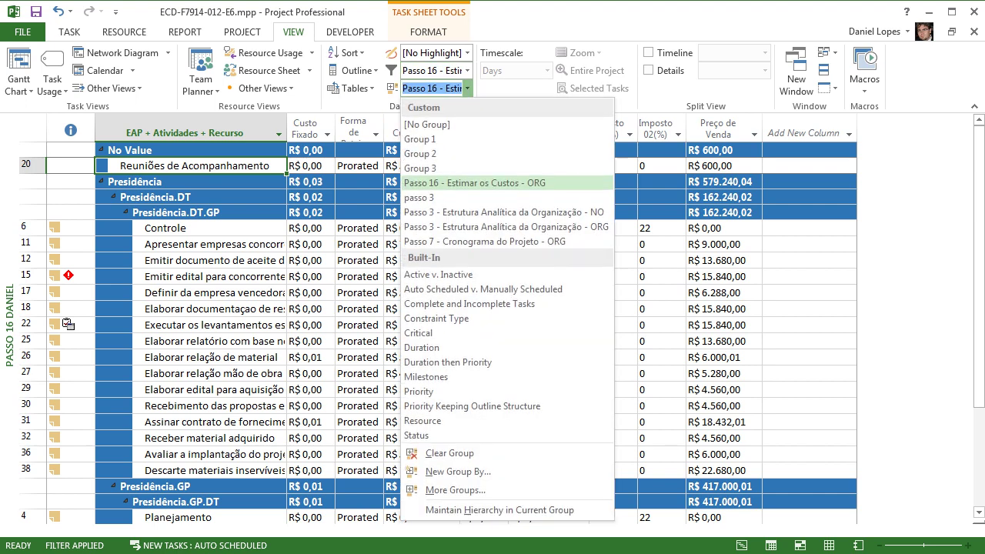
{"action": "left_click", "coordinate": [455, 490]}
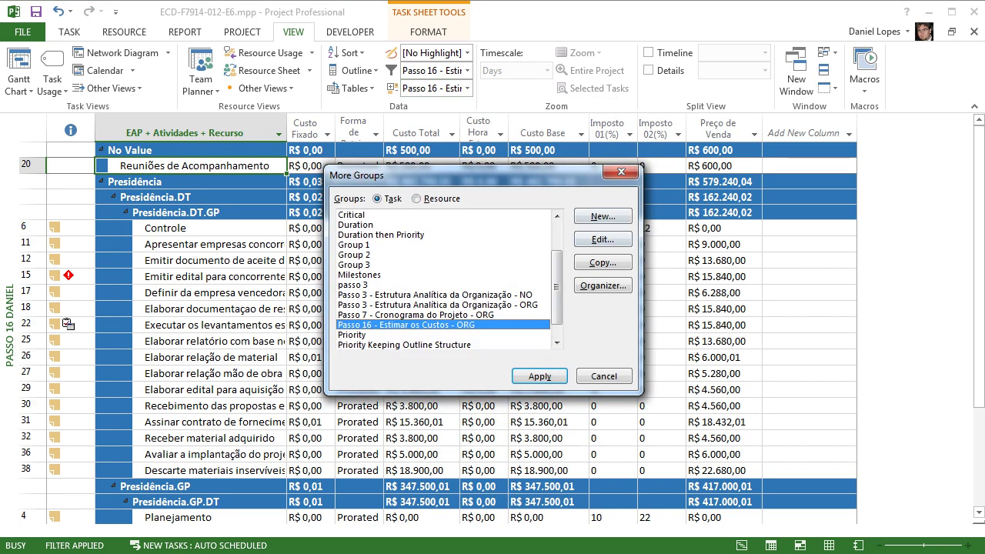
{"action": "left_click", "coordinate": [603, 239]}
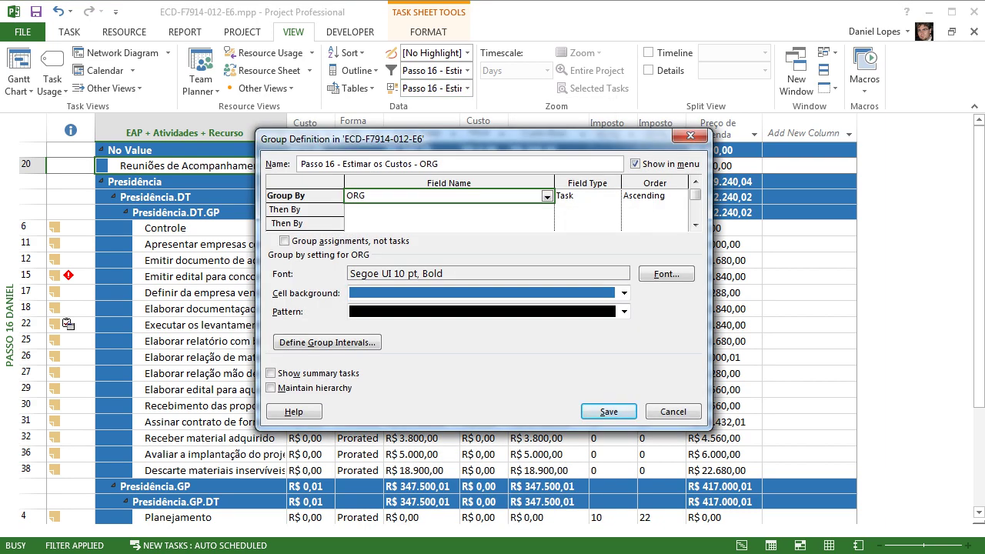
{"action": "left_click", "coordinate": [608, 412]}
{"action": "left_click", "coordinate": [529, 375]}
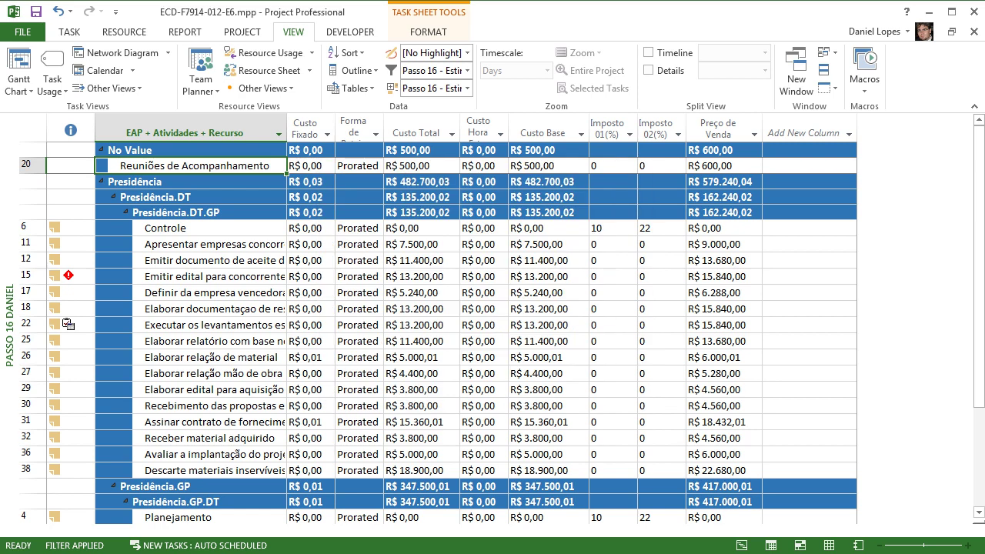
- Switch to the view Passo 4 - EAP + Atividades* and fit the Start column's width to its dates
{"action": "right_click", "coordinate": [11, 323]}
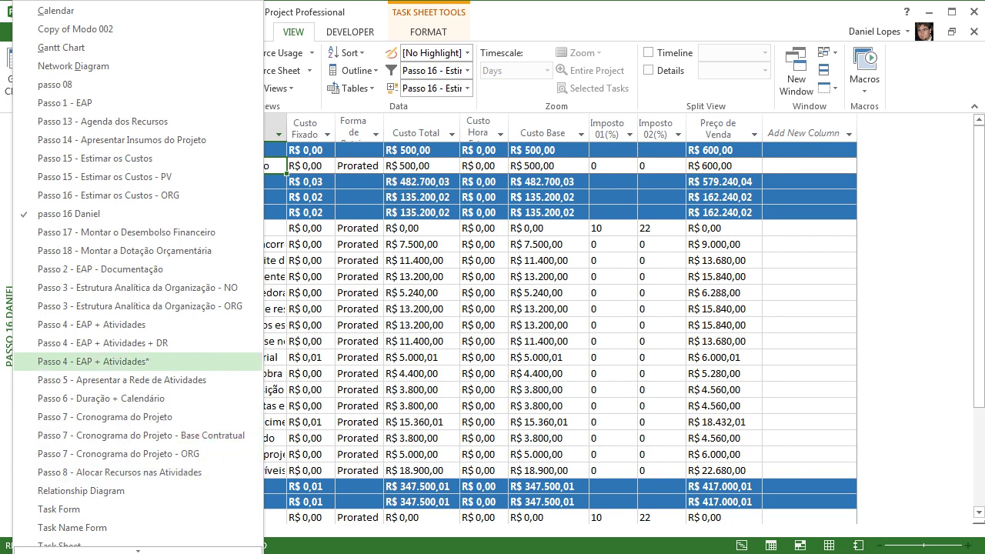
{"action": "left_click", "coordinate": [93, 361]}
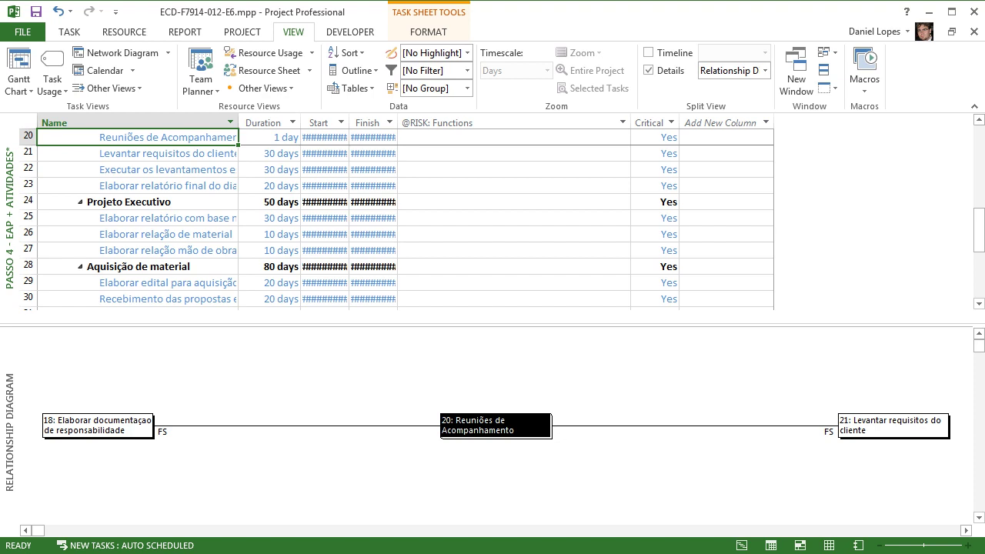
{"action": "key", "text": "Down"}
{"action": "key", "text": "Up"}
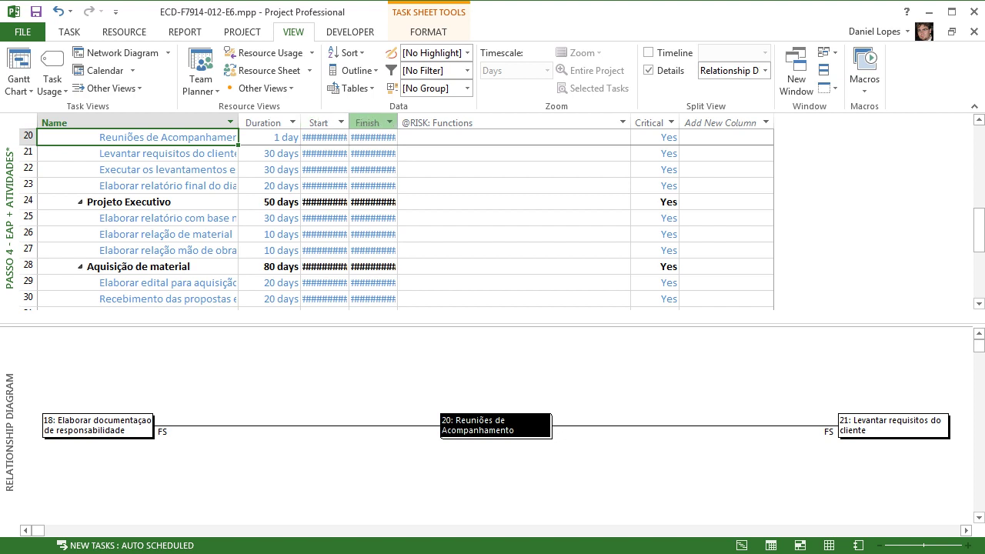
{"action": "double_click", "coordinate": [348, 122]}
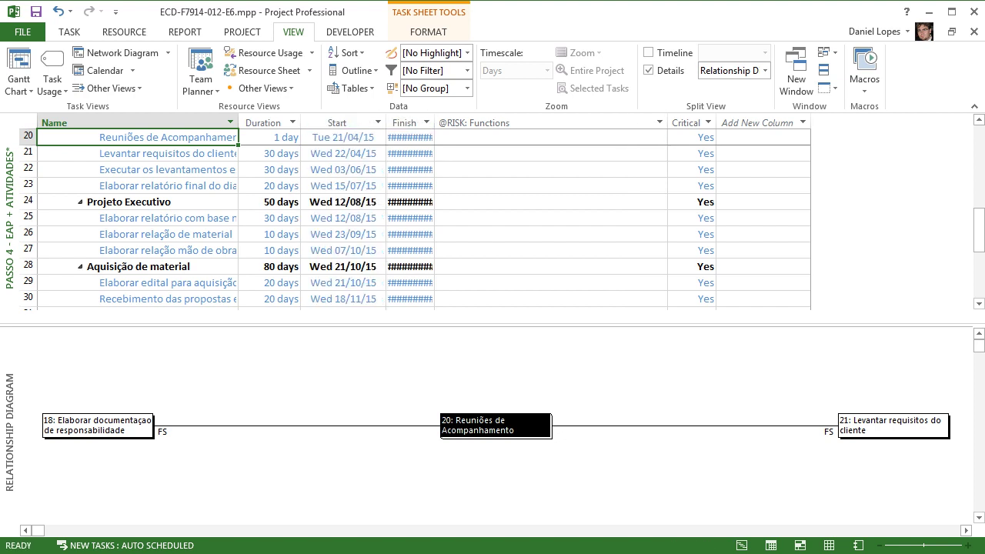
- Look through the project's task list and fit the Finish column's width to its dates
{"action": "left_click", "coordinate": [978, 120]}
{"action": "left_click", "coordinate": [979, 120]}
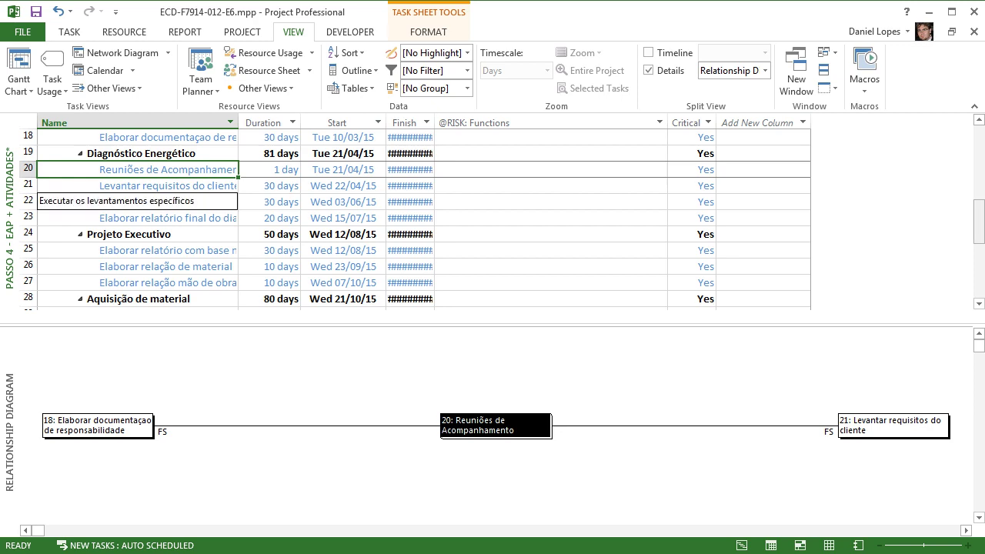
{"action": "scroll", "coordinate": [153, 201], "scroll_direction": "up", "scroll_amount": 4}
{"action": "scroll", "coordinate": [154, 202], "scroll_direction": "up", "scroll_amount": 1}
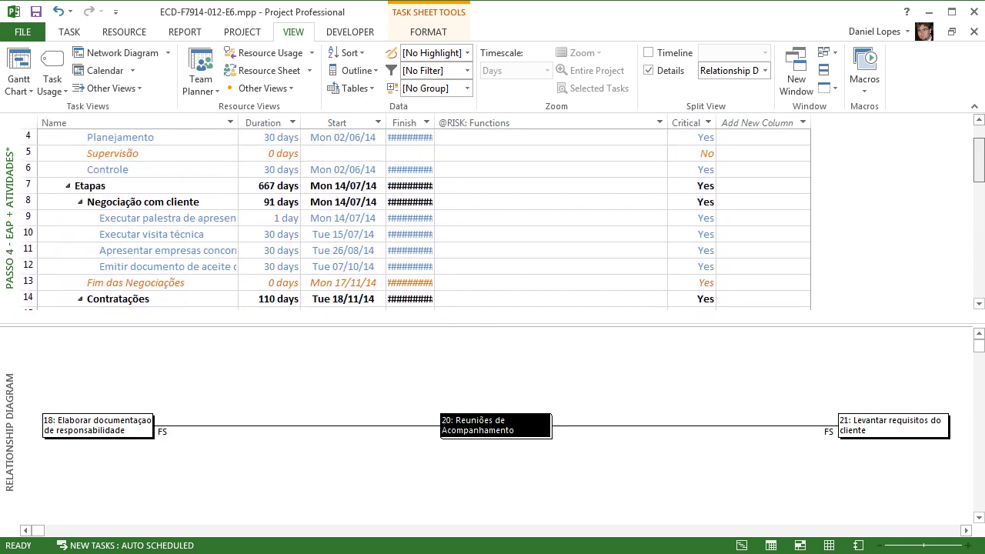
{"action": "scroll", "coordinate": [153, 201], "scroll_direction": "down", "scroll_amount": 6}
{"action": "scroll", "coordinate": [153, 201], "scroll_direction": "down", "scroll_amount": 3}
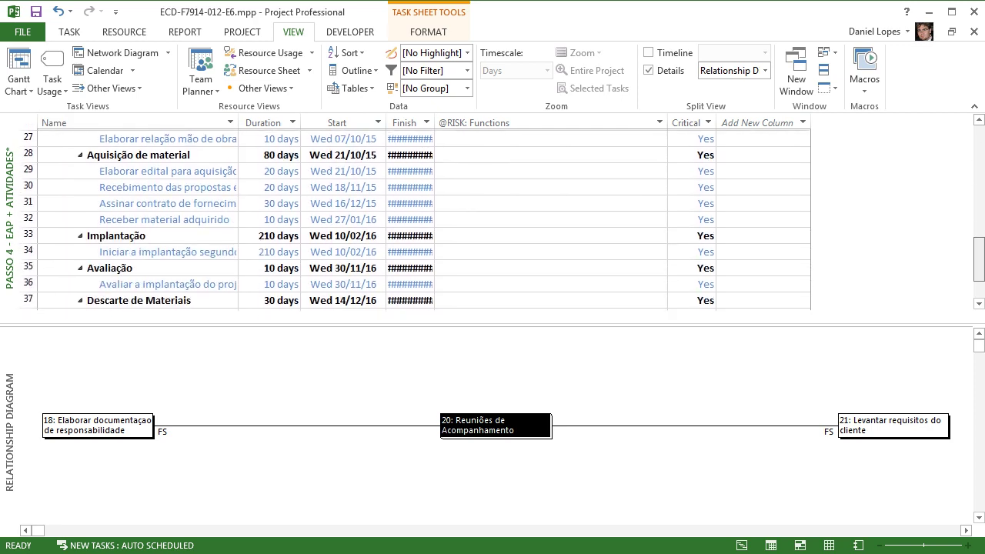
{"action": "scroll", "coordinate": [153, 202], "scroll_direction": "up", "scroll_amount": 6}
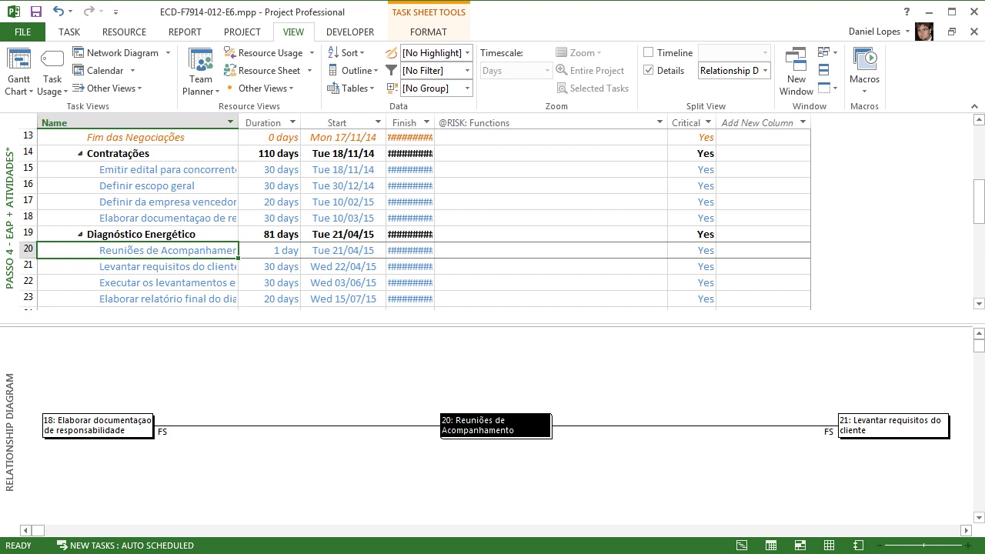
{"action": "double_click", "coordinate": [434, 123]}
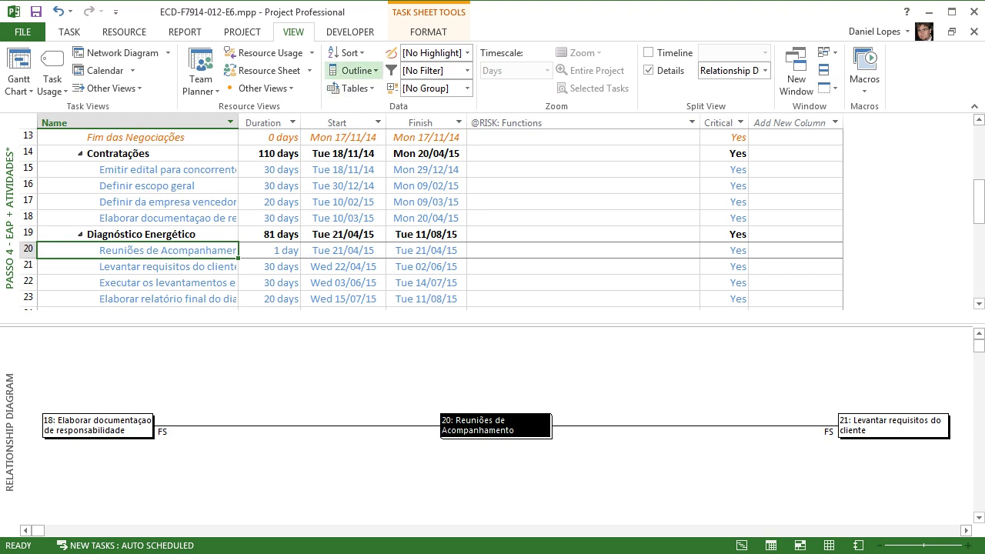
- Start inserting a recurring task at the Reuniões de Acompanhamento row
{"action": "left_click", "coordinate": [243, 32]}
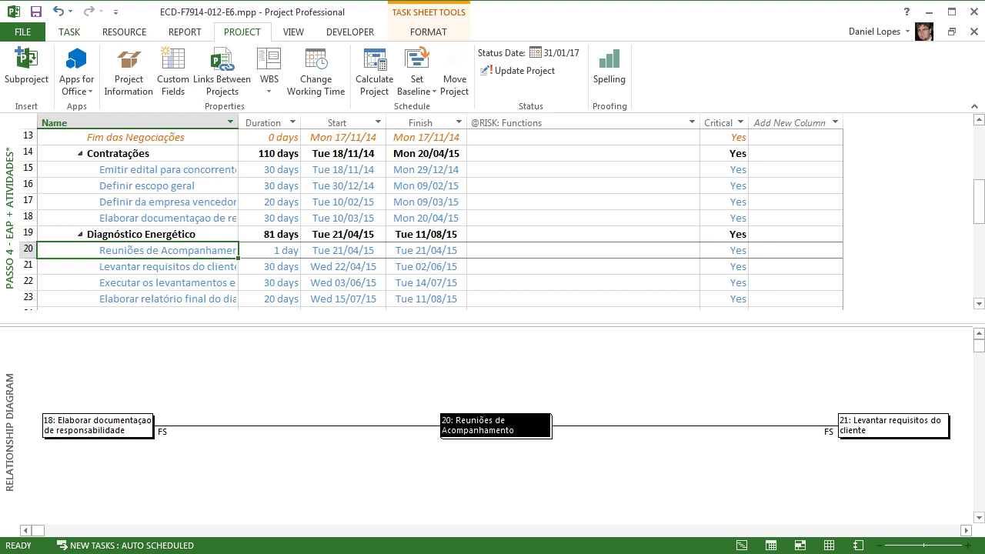
{"action": "key", "text": "alt+h"}
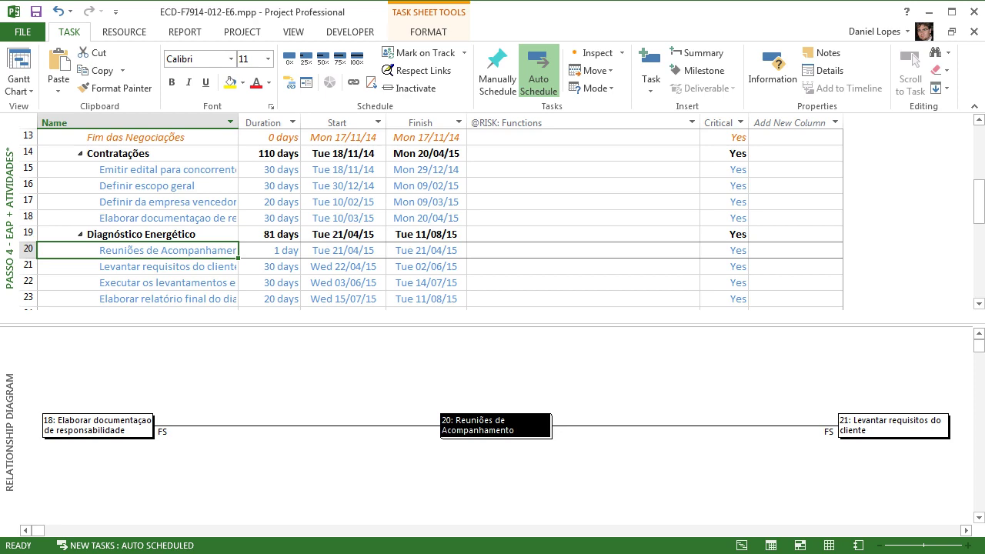
{"action": "left_click", "coordinate": [650, 83]}
{"action": "key", "text": "Down"}
{"action": "key", "text": "Down"}
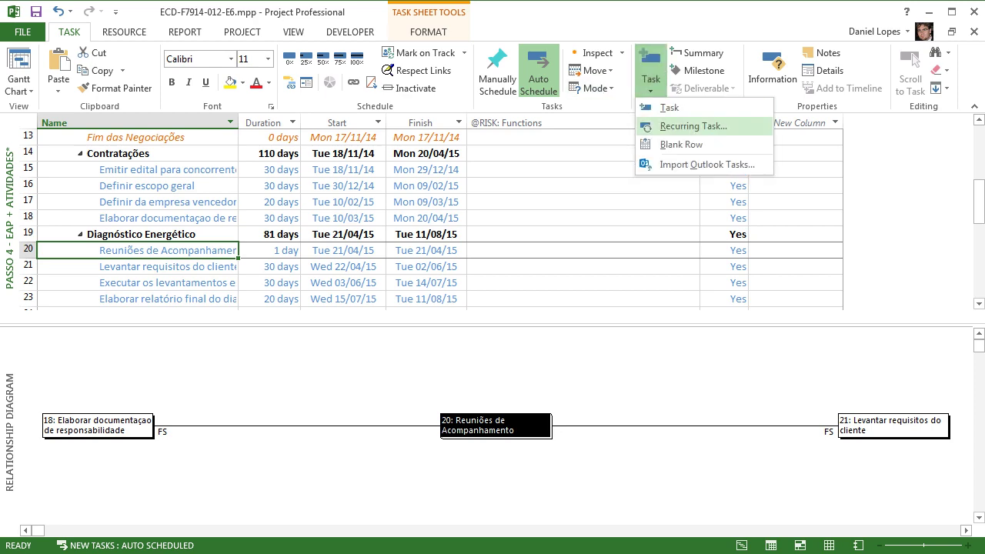
{"action": "key", "text": "Return"}
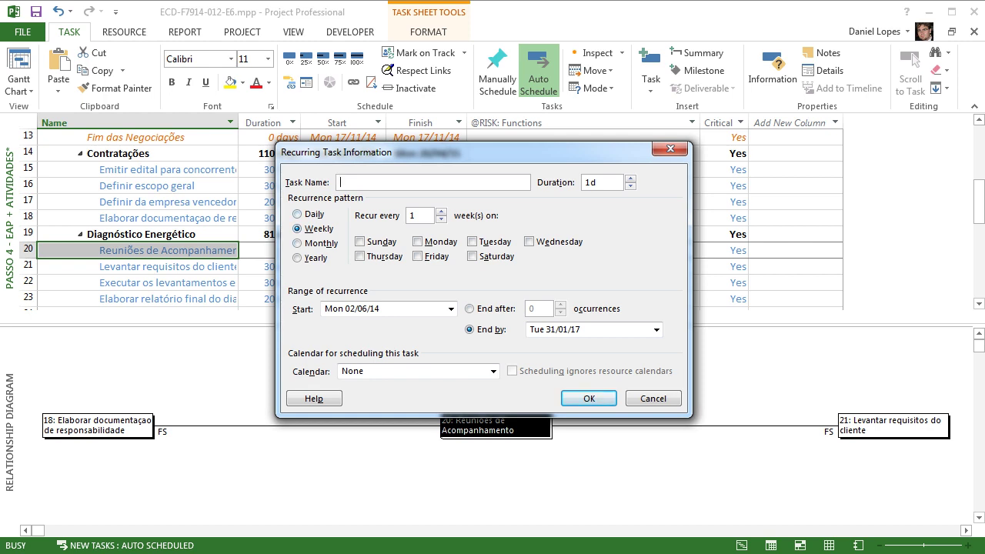
- Try the weekly and monthly recurrence patterns for the new recurring task and cancel its creation
{"action": "left_click", "coordinate": [297, 243]}
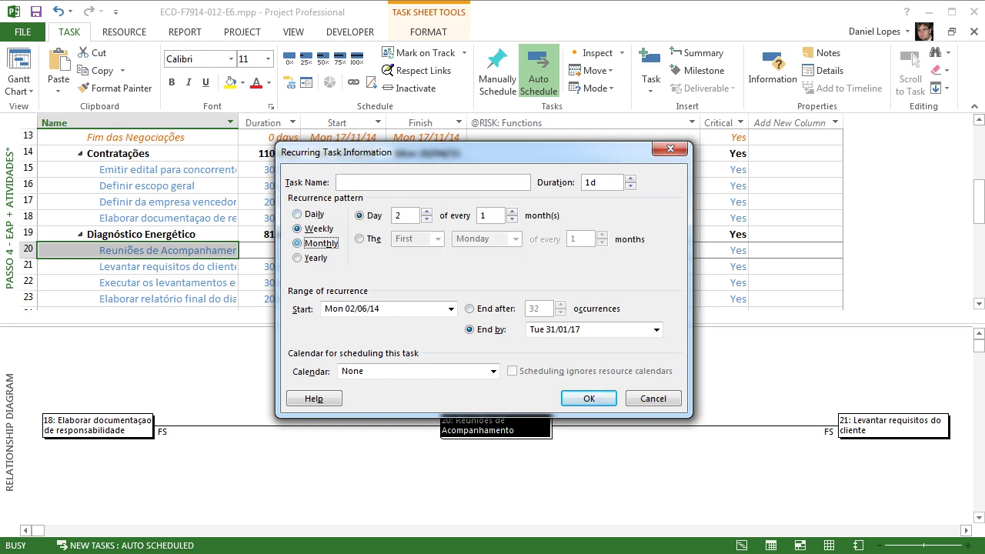
{"action": "key", "text": "alt+w"}
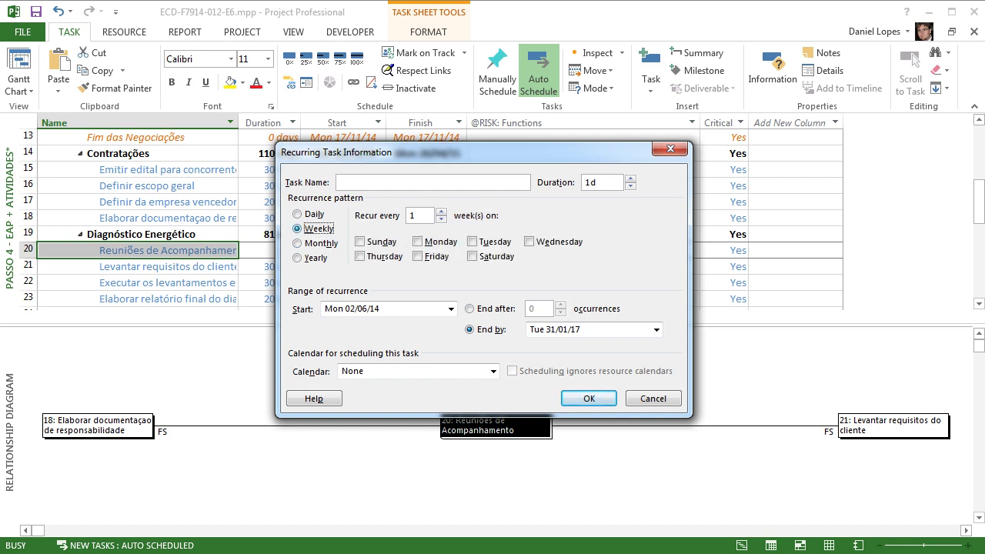
{"action": "left_click", "coordinate": [441, 211]}
{"action": "left_click", "coordinate": [441, 211]}
{"action": "left_click", "coordinate": [441, 219]}
{"action": "left_click", "coordinate": [418, 242]}
{"action": "left_click", "coordinate": [417, 256]}
{"action": "left_click", "coordinate": [418, 241]}
{"action": "left_click", "coordinate": [418, 256]}
{"action": "key", "text": "alt+m"}
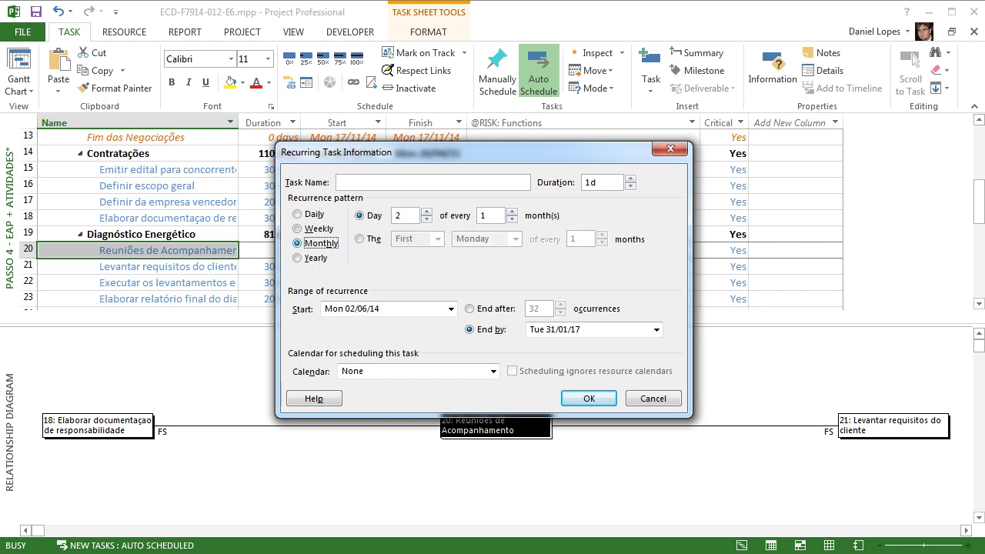
{"action": "key", "text": "Down"}
{"action": "key", "text": "Up"}
{"action": "key", "text": "Up"}
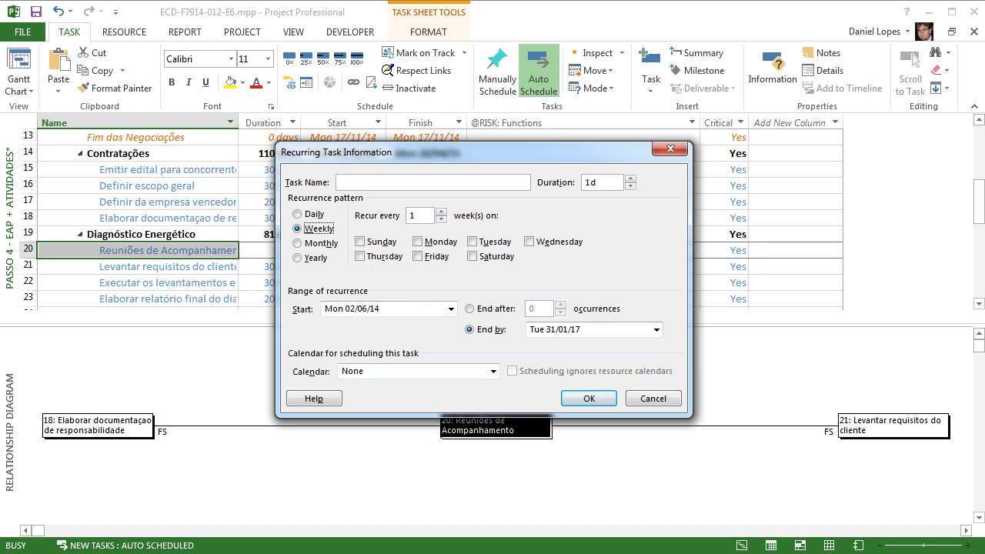
{"action": "key", "text": "Escape"}
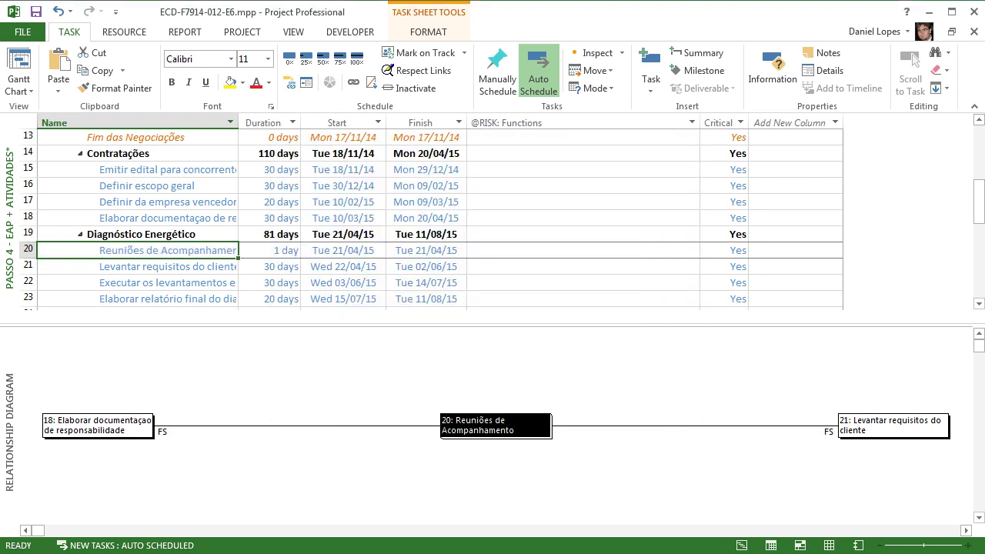
- Switch to the view Passo 16 - Estimar os Custos - ORG, shown without the Relationship Diagram pane
{"action": "right_click", "coordinate": [10, 230]}
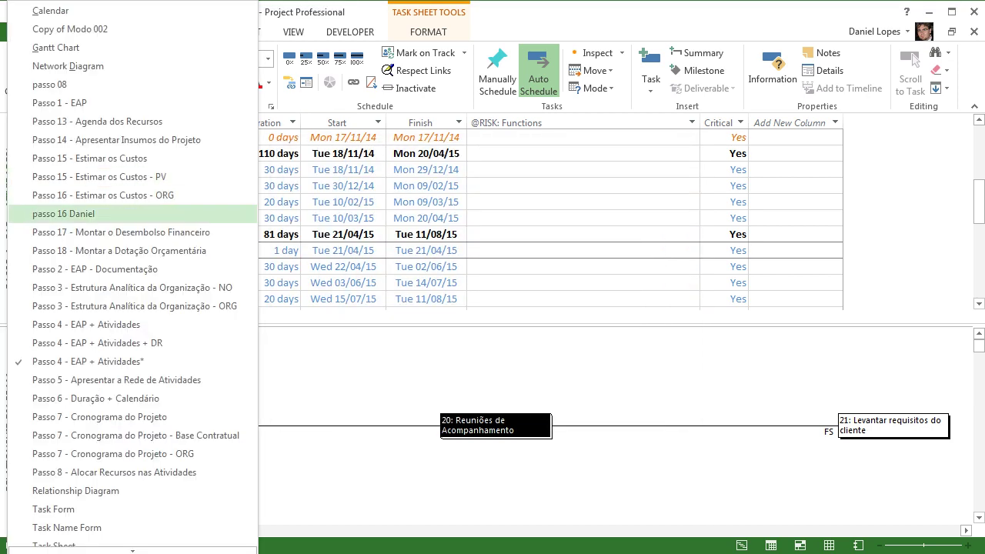
{"action": "key", "text": "Down"}
{"action": "key", "text": "Down"}
{"action": "key", "text": "Down"}
{"action": "key", "text": "Down"}
{"action": "key", "text": "Down"}
{"action": "key", "text": "Up"}
{"action": "key", "text": "Up"}
{"action": "key", "text": "Up"}
{"action": "key", "text": "Up"}
{"action": "key", "text": "Up"}
{"action": "key", "text": "Up"}
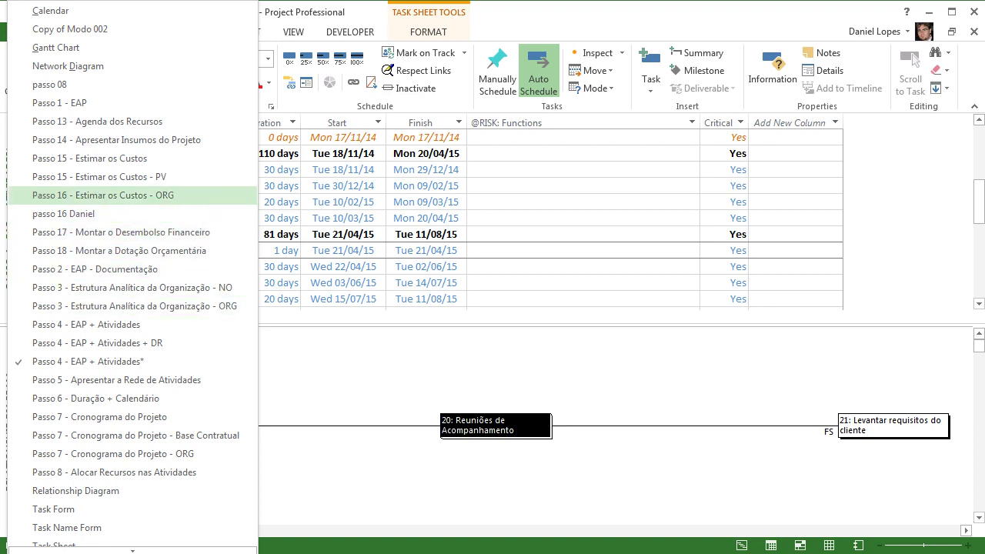
{"action": "key", "text": "Down"}
{"action": "key", "text": "Up"}
{"action": "key", "text": "Return"}
{"action": "double_click", "coordinate": [492, 325]}
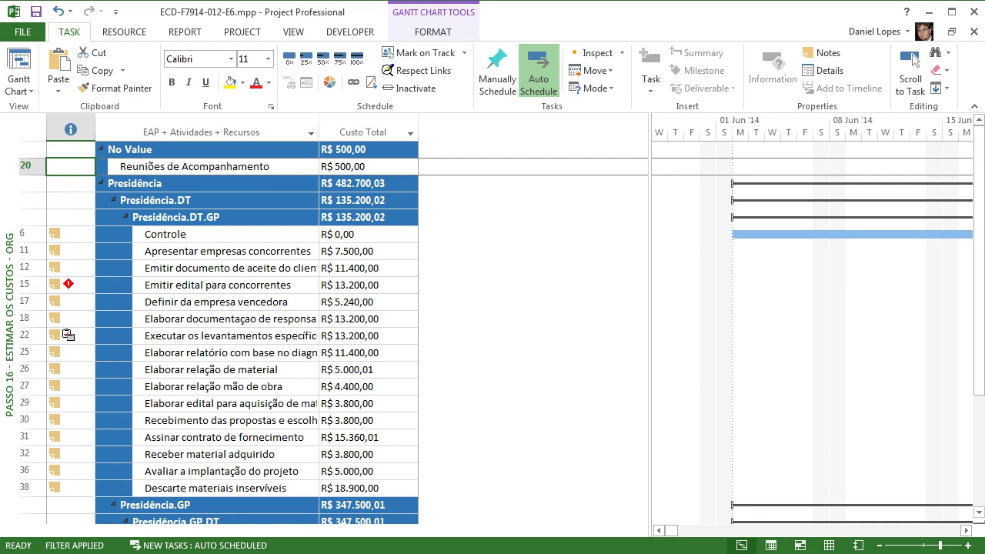
- Widen the Gantt chart area beside the cost table and move its timeline toward the selected task
{"action": "left_click_drag", "start_coordinate": [650, 323], "coordinate": [577, 323]}
{"action": "left_click", "coordinate": [910, 61]}
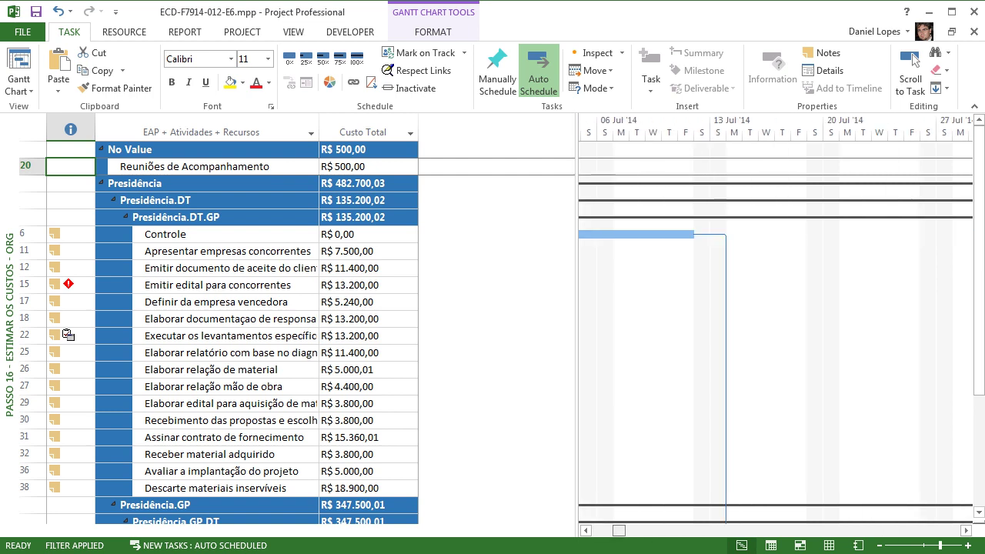
- Bring the follow-up meetings row's timeline to the project start, then switch to the view passo 16 Daniel and select the No Value group
{"action": "left_click", "coordinate": [910, 62]}
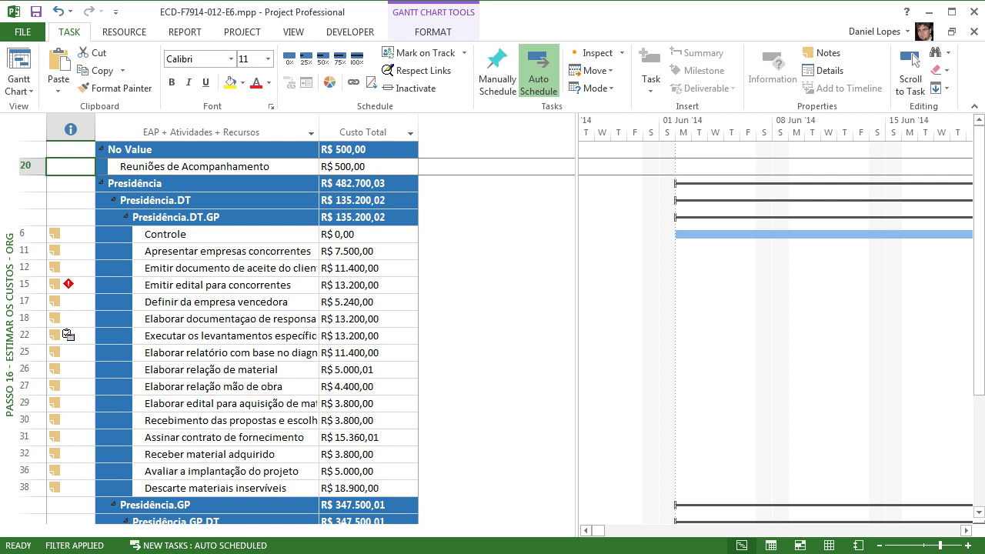
{"action": "right_click", "coordinate": [8, 269]}
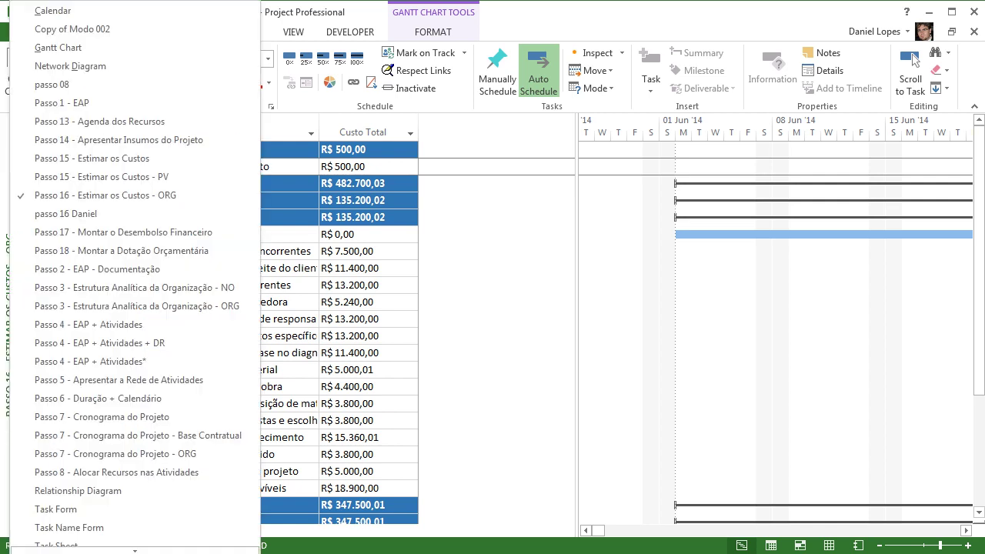
{"action": "left_click", "coordinate": [33, 213]}
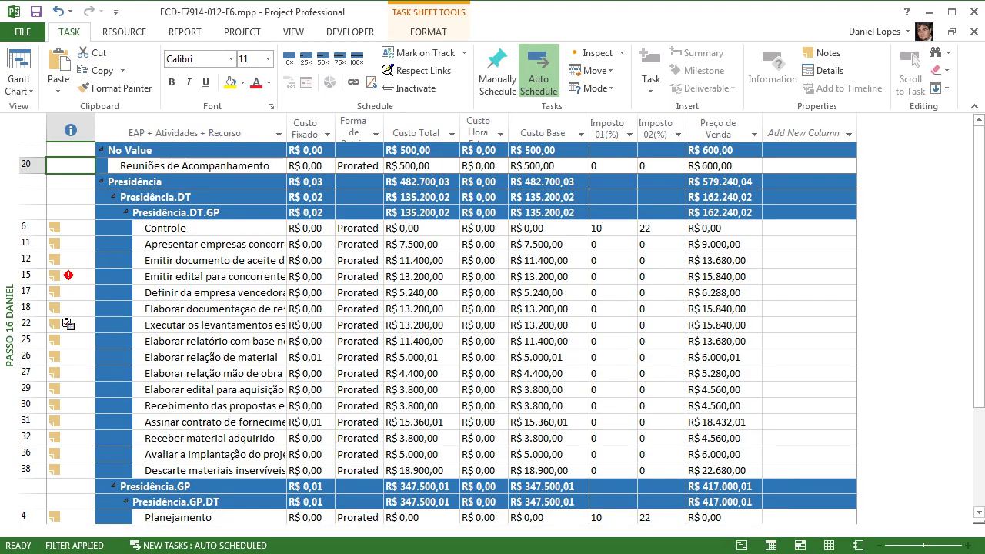
{"action": "key", "text": "Right"}
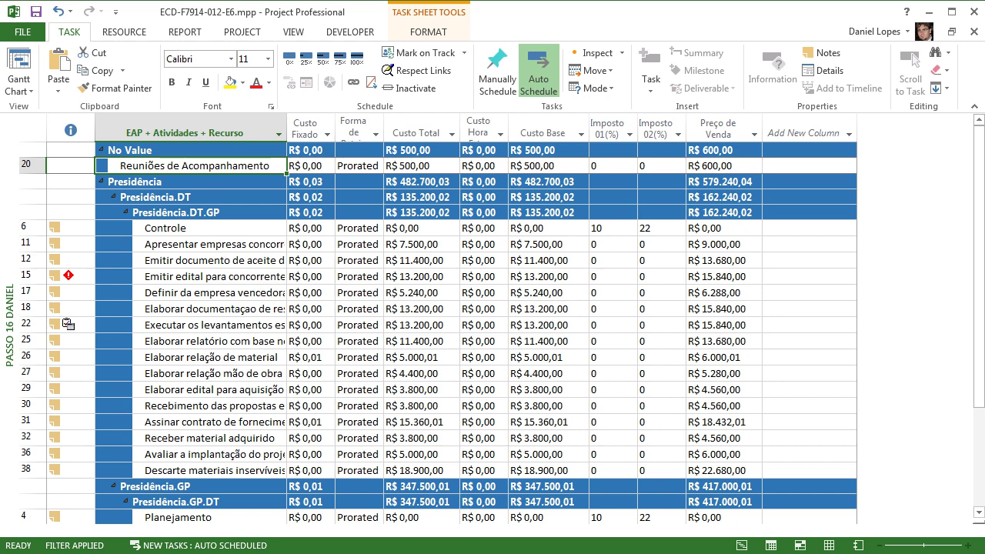
{"action": "key", "text": "Up"}
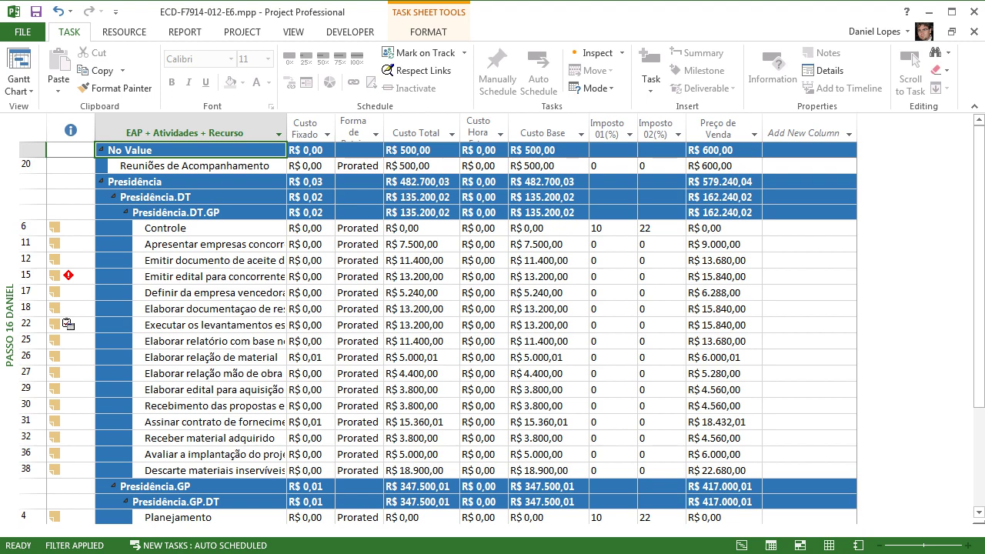
- Switch to the view Passo 17 - Montar o Desembolso Financeiro and widen the task table beside the weekly cost grid
{"action": "left_click", "coordinate": [19, 91]}
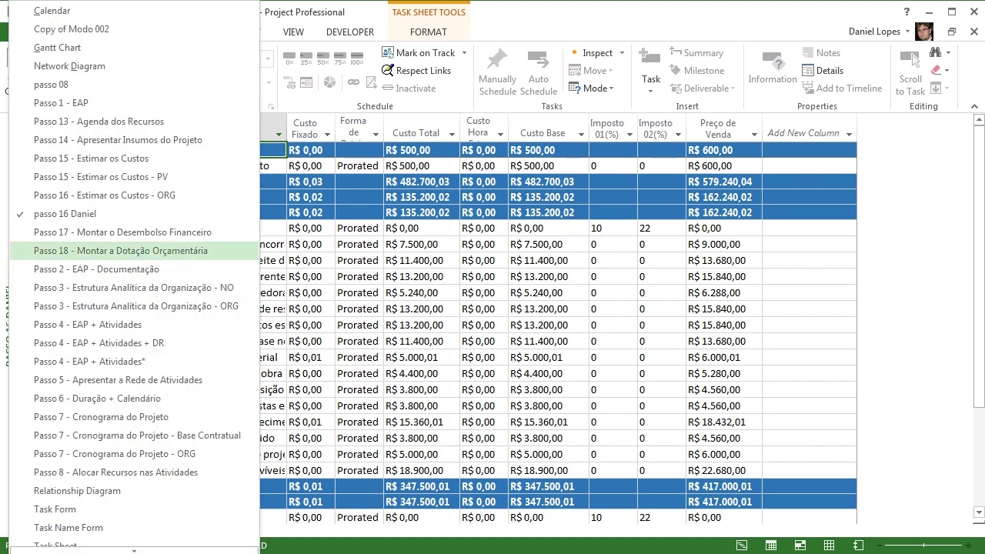
{"action": "left_click", "coordinate": [123, 232]}
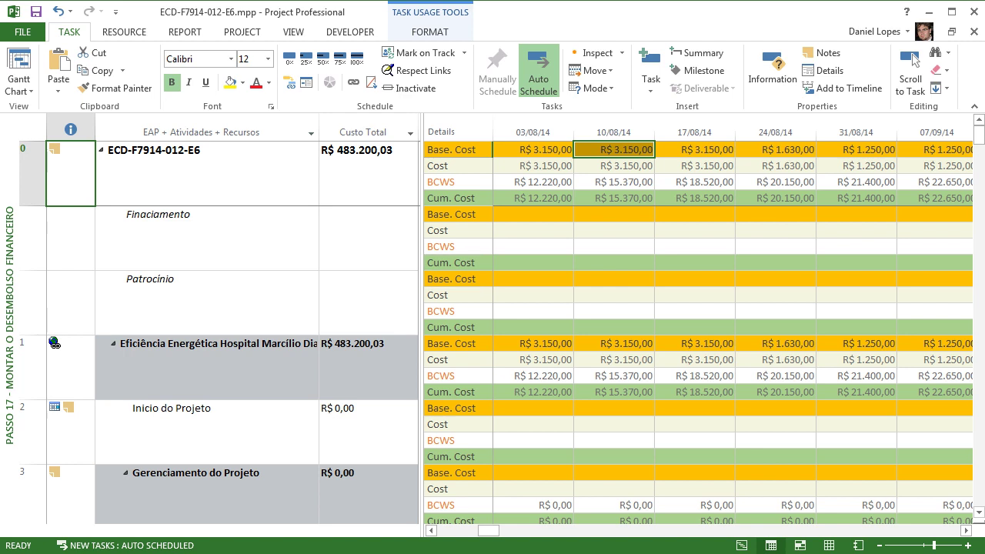
{"action": "left_click_drag", "start_coordinate": [421, 273], "coordinate": [519, 274]}
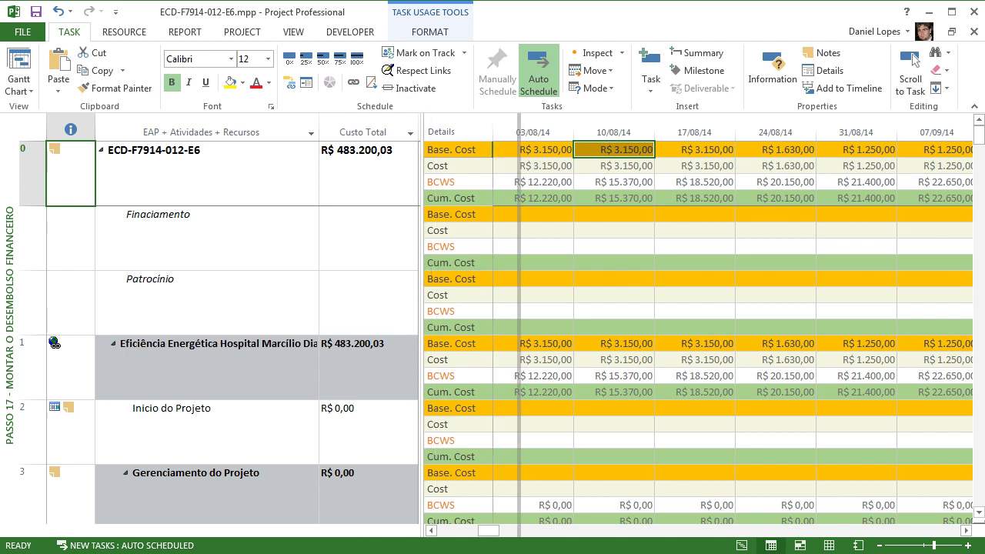
{"action": "left_click_drag", "start_coordinate": [518, 323], "coordinate": [520, 323]}
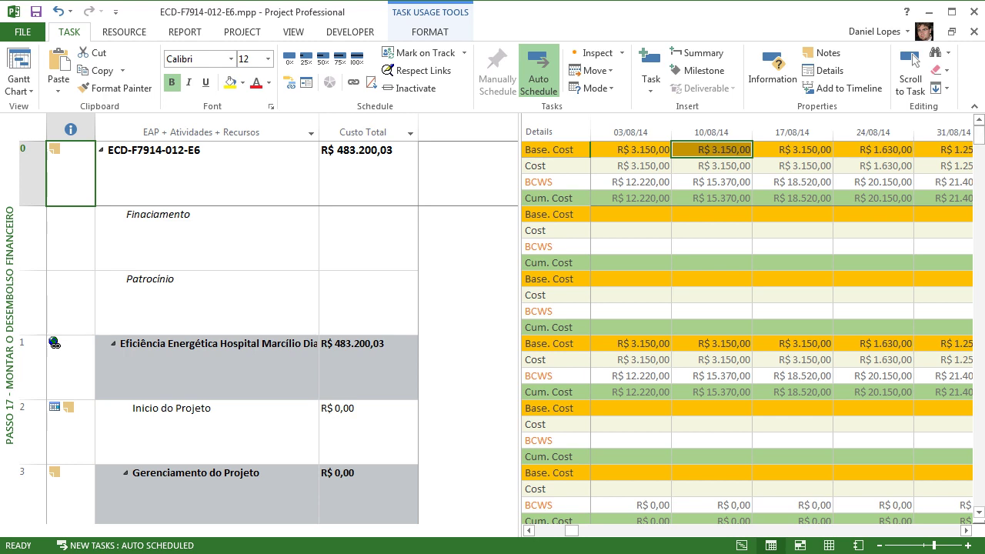
- Highlight the project summary's Base. Cost, Cost and Cum. Cost detail rows in the weekly grid one after another
{"action": "left_click", "coordinate": [631, 166]}
{"action": "left_click", "coordinate": [549, 150]}
{"action": "left_click", "coordinate": [548, 166]}
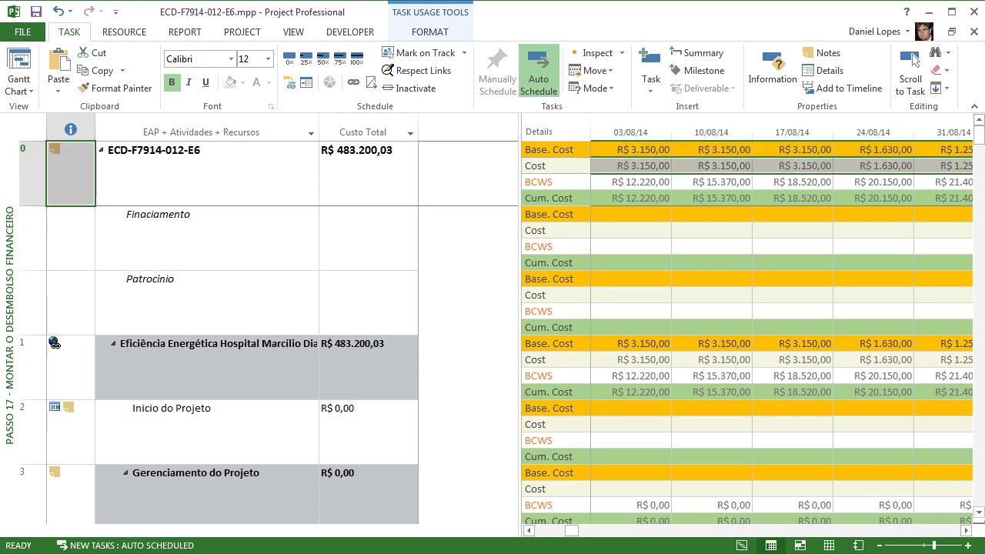
{"action": "left_click", "coordinate": [548, 198]}
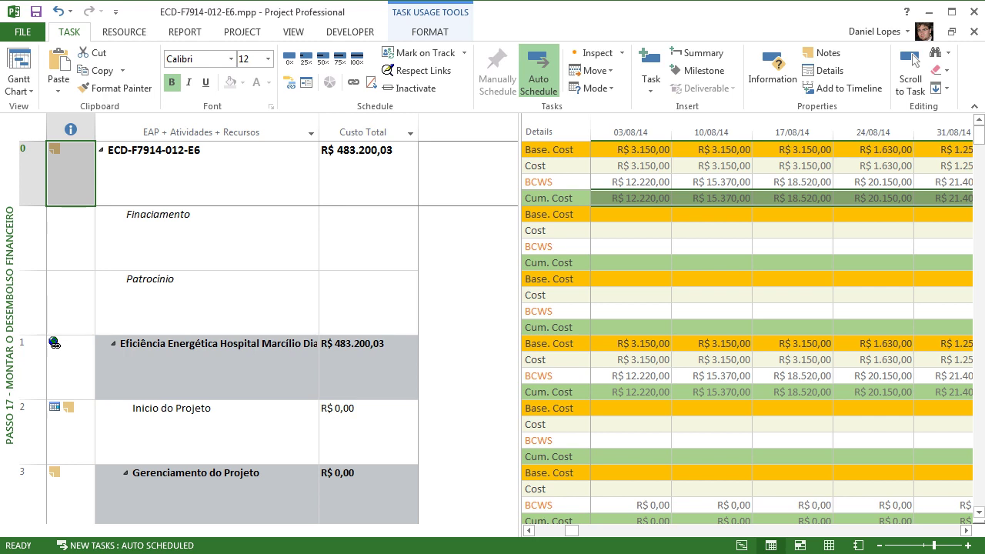
- Examine the project summary's weekly Cost values from 03/08/14 forward to early 2015
{"action": "key", "text": "Up"}
{"action": "key", "text": "Up"}
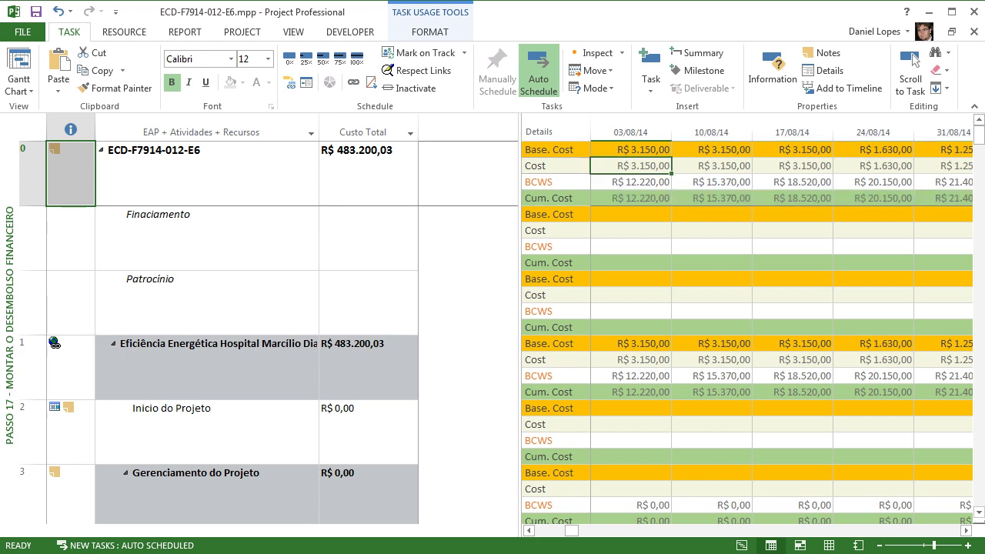
{"action": "key", "text": "Right"}
{"action": "key", "text": "Right"}
{"action": "key", "text": "Right"}
{"action": "key", "text": "Right"}
{"action": "key", "text": "Right"}
{"action": "key", "text": "Right"}
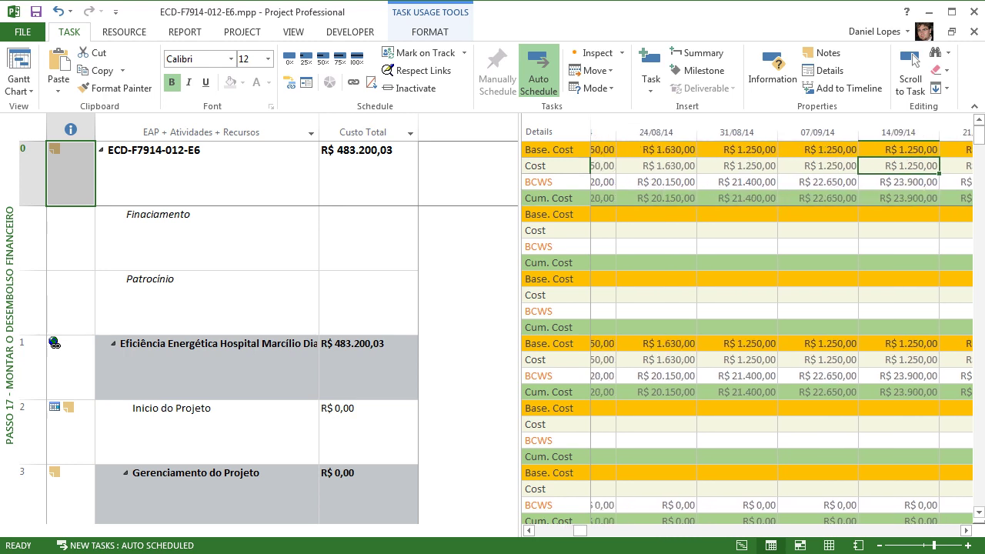
{"action": "key", "text": "Right"}
{"action": "key", "text": "Right"}
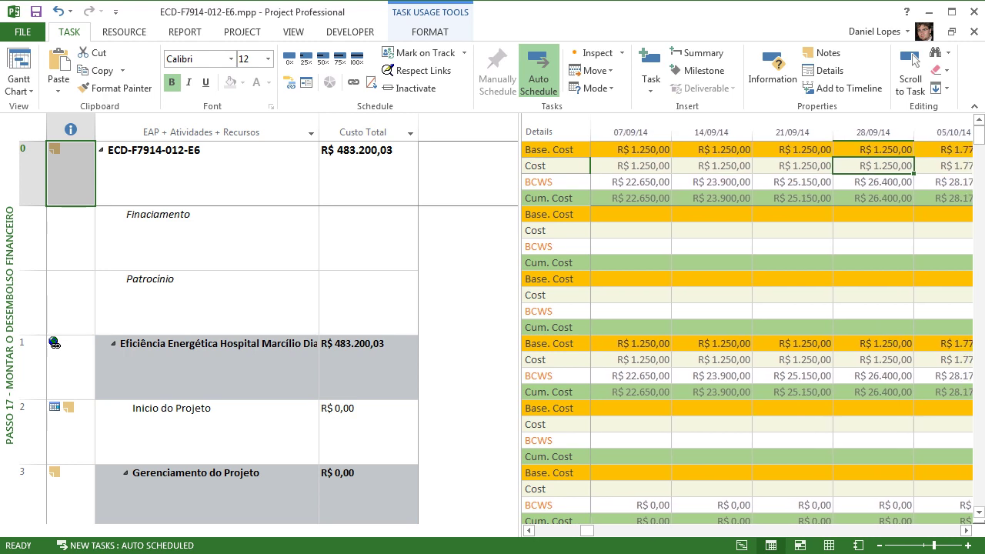
{"action": "key", "text": "Right"}
{"action": "key", "text": "Right"}
{"action": "key", "text": "Right"}
{"action": "key", "text": "Right"}
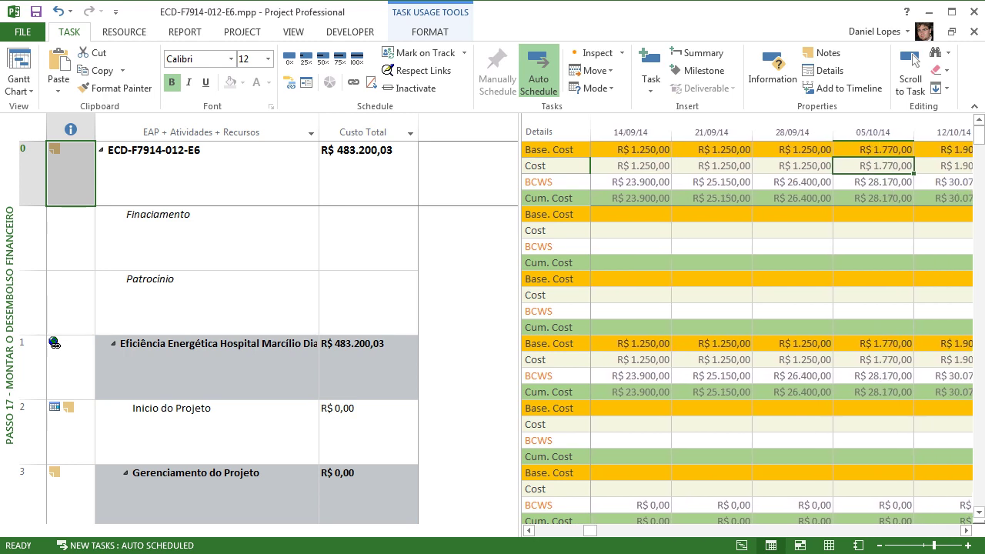
{"action": "key", "text": "Right"}
{"action": "key", "text": "Right"}
{"action": "key", "text": "Right"}
{"action": "key", "text": "Right"}
{"action": "key", "text": "Right"}
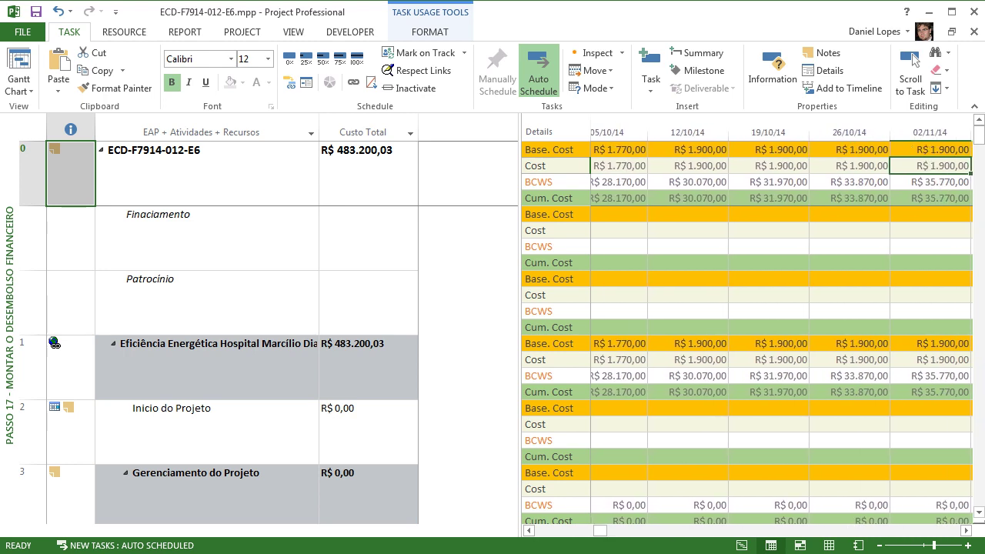
{"action": "key", "text": "Right"}
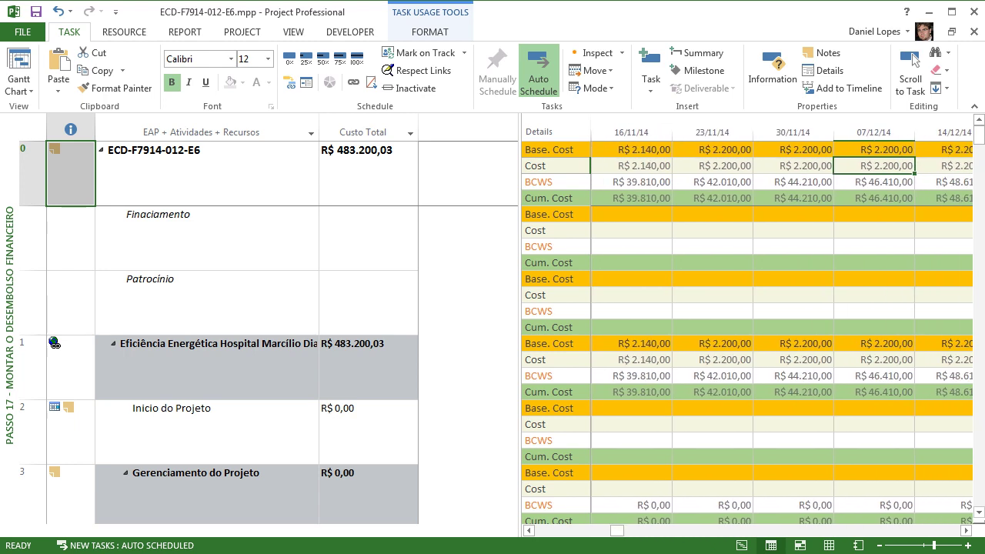
{"action": "key", "text": "Right"}
{"action": "key", "text": "Right"}
{"action": "key", "text": "Right"}
{"action": "key", "text": "Right"}
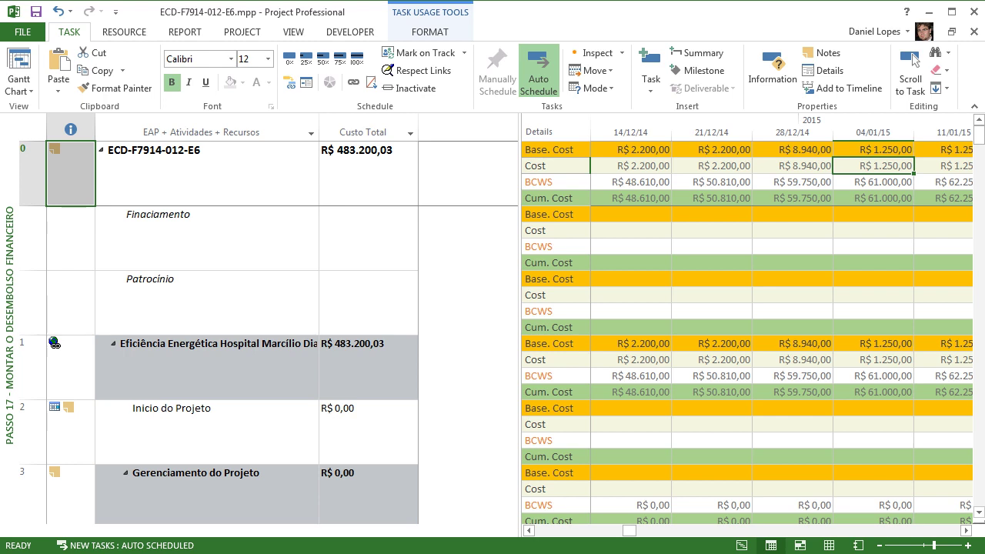
{"action": "key", "text": "Right"}
{"action": "key", "text": "Right"}
{"action": "key", "text": "Right"}
{"action": "key", "text": "Right"}
{"action": "key", "text": "Right"}
{"action": "key", "text": "Right"}
{"action": "key", "text": "Right"}
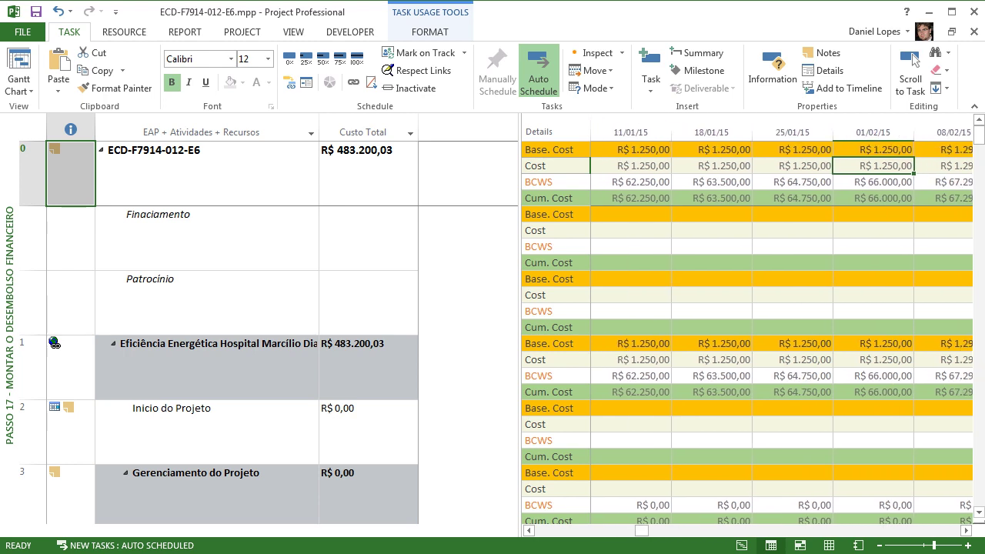
- Go back through the project summary's weekly Cost values to the week of 10/08/14
{"action": "key", "text": "Left"}
{"action": "key", "text": "Left"}
{"action": "key", "text": "Left"}
{"action": "key", "text": "Left"}
{"action": "key", "text": "Left"}
{"action": "key", "text": "Left"}
{"action": "key", "text": "Left"}
{"action": "key", "text": "Left"}
{"action": "key", "text": "Left"}
{"action": "key", "text": "Left"}
{"action": "key", "text": "Left"}
{"action": "key", "text": "Left"}
{"action": "key", "text": "Left"}
{"action": "key", "text": "Left"}
{"action": "key", "text": "Left"}
{"action": "key", "text": "Left"}
{"action": "key", "text": "Left"}
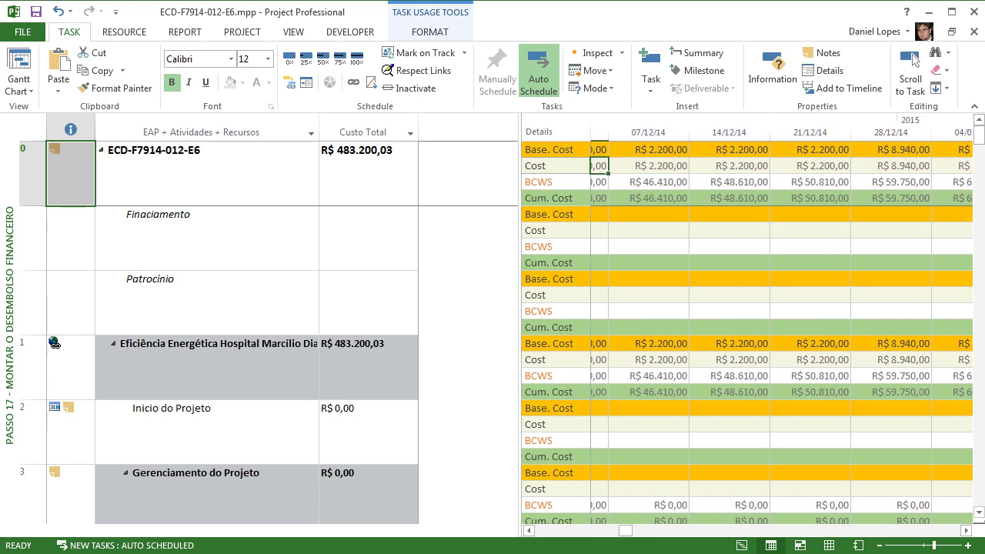
{"action": "key", "text": "Left"}
{"action": "key", "text": "Left"}
{"action": "key", "text": "Left"}
{"action": "key", "text": "Left"}
{"action": "key", "text": "Left"}
{"action": "key", "text": "Left"}
{"action": "key", "text": "Left"}
{"action": "key", "text": "Left"}
{"action": "key", "text": "Left"}
{"action": "key", "text": "Left"}
{"action": "key", "text": "Left"}
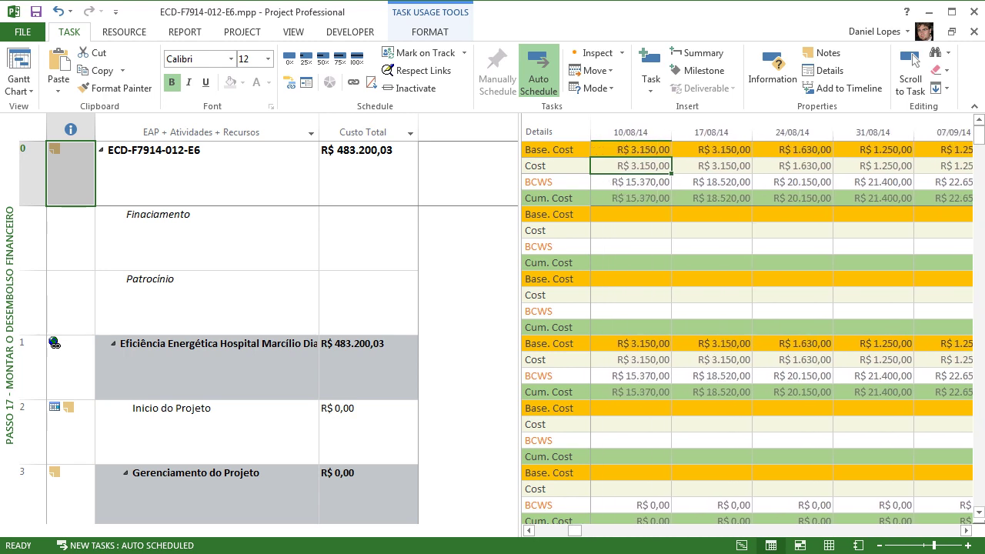
- Compare the project summary's Base. Cost and Cost values for the week of 10/08/14
{"action": "key", "text": "Up"}
{"action": "key", "text": "Down"}
{"action": "key", "text": "Up"}
{"action": "key", "text": "Down"}
{"action": "left_click", "coordinate": [631, 150]}
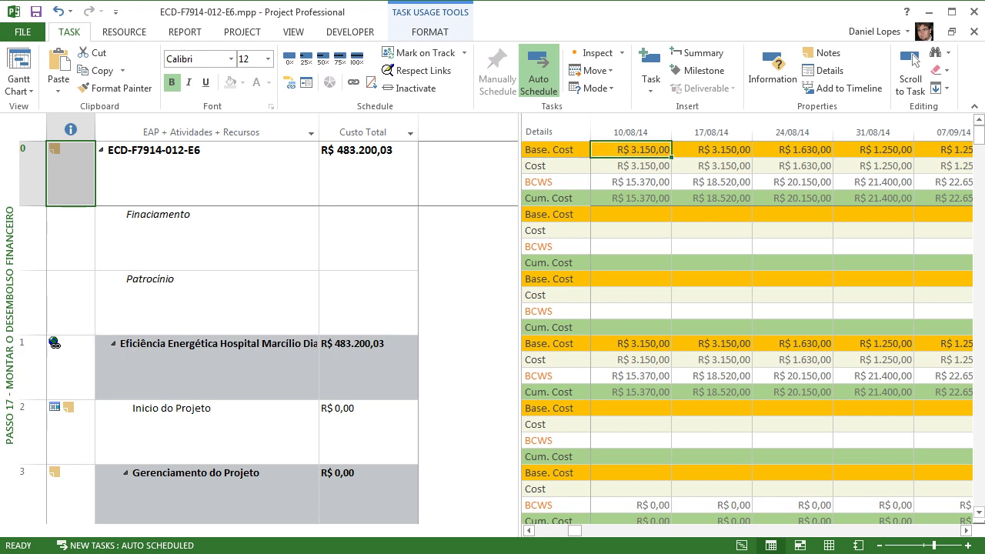
{"action": "left_click", "coordinate": [630, 166]}
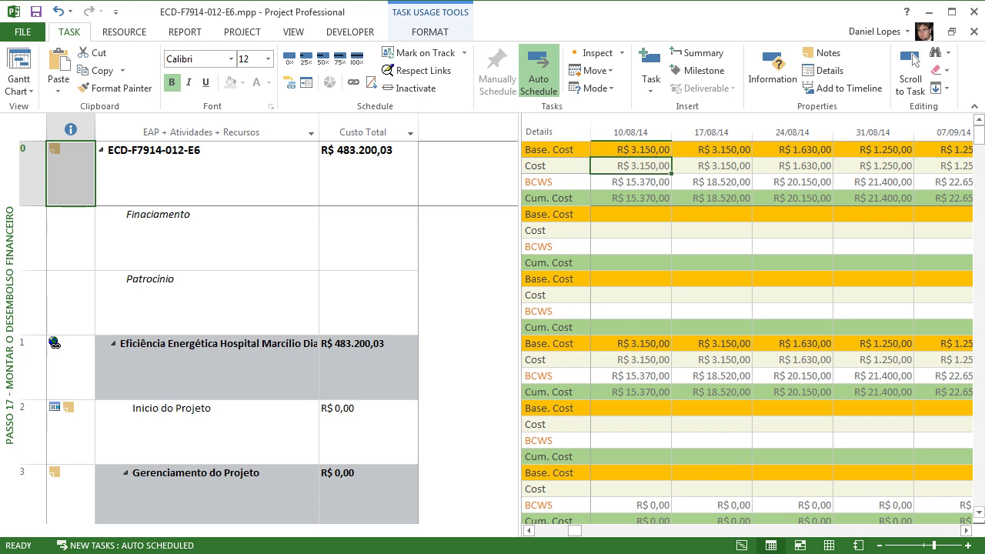
{"action": "left_click", "coordinate": [631, 150]}
{"action": "left_click", "coordinate": [631, 166]}
{"action": "left_click", "coordinate": [630, 150]}
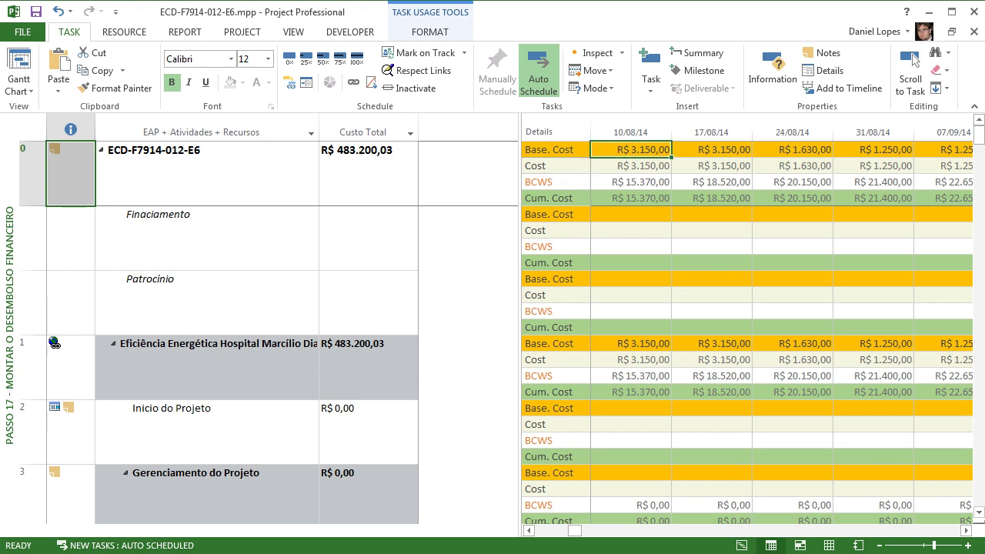
{"action": "key", "text": "Down"}
{"action": "key", "text": "Up"}
{"action": "key", "text": "Down"}
{"action": "key", "text": "Up"}
{"action": "key", "text": "Down"}
{"action": "key", "text": "Up"}
{"action": "key", "text": "Down"}
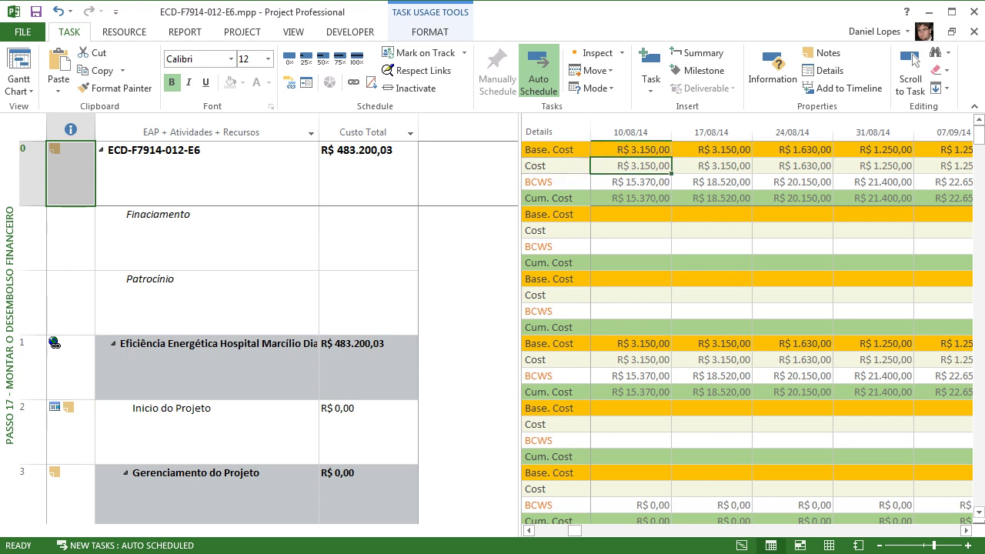
{"action": "key", "text": "Up"}
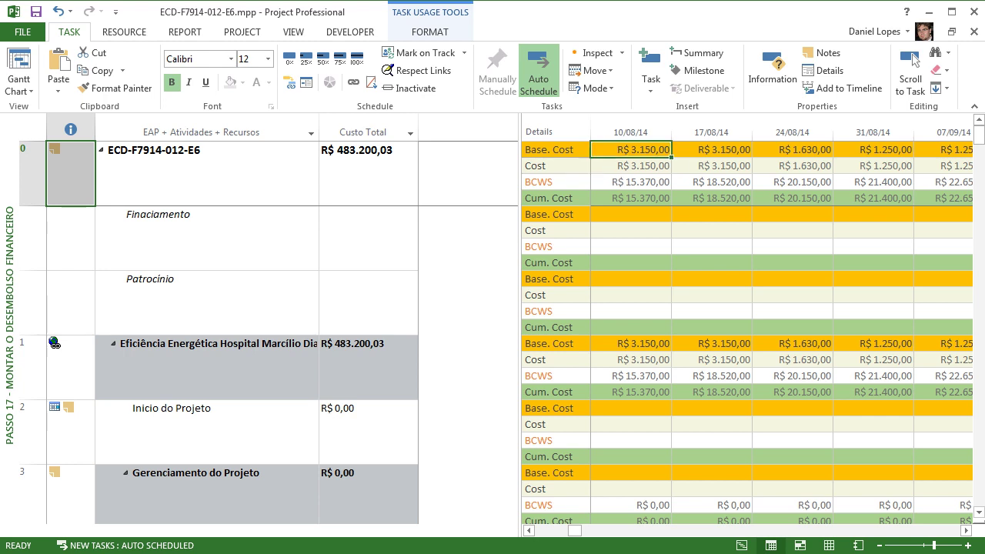
- Set the project summary's Base. Cost to 89 for the week of 10/08/14 and 563 for the week of 24/08/14
{"action": "type", "text": "89"}
{"action": "key", "text": "Return"}
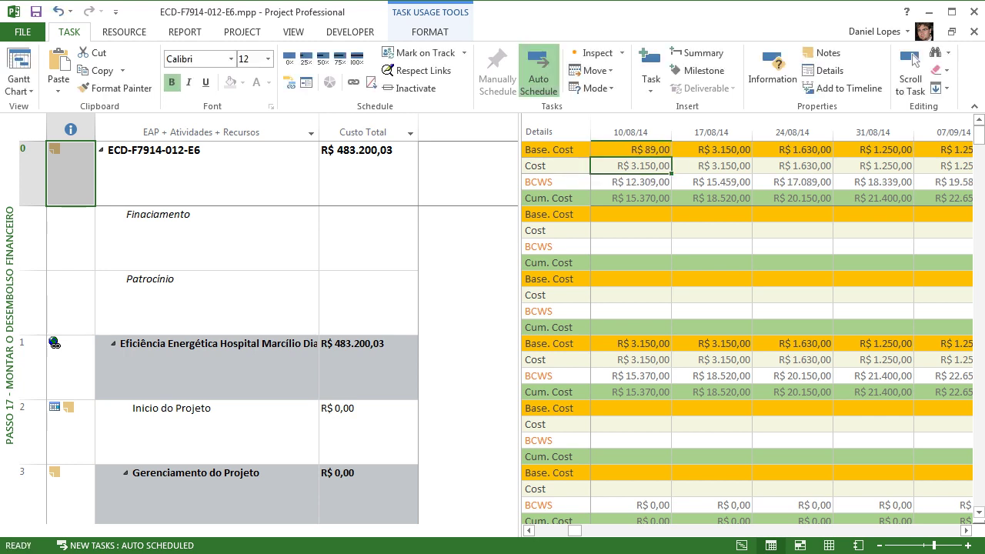
{"action": "key", "text": "Up"}
{"action": "key", "text": "Right"}
{"action": "key", "text": "Right"}
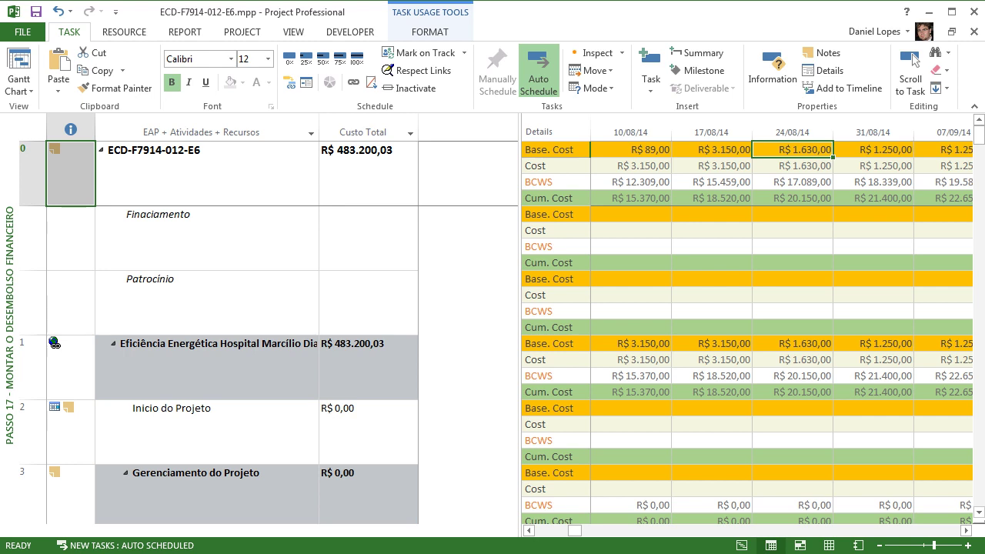
{"action": "type", "text": "563"}
{"action": "key", "text": "Return"}
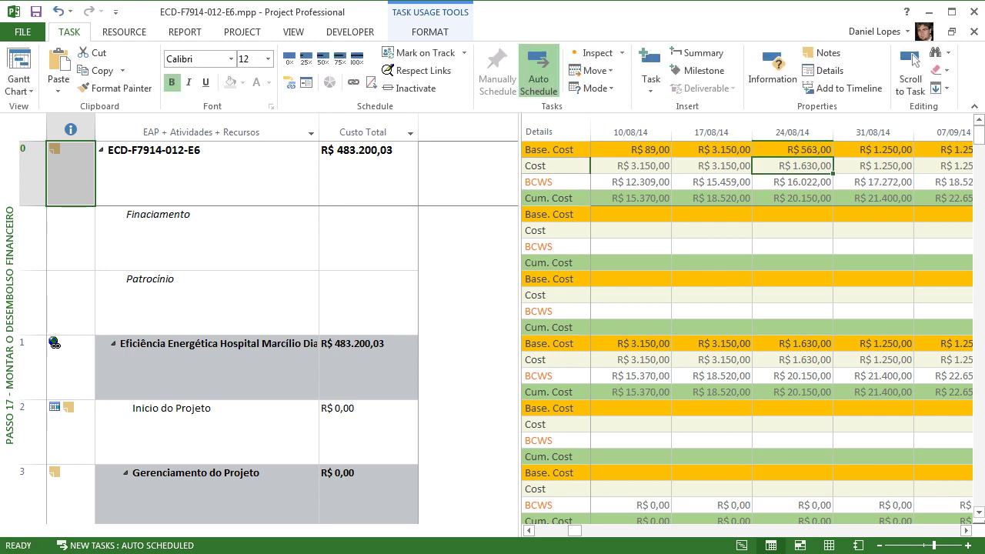
- Compare the project summary's Base. Cost with its Cost in the weeks of 03/08/14 and 10/08/14
{"action": "key", "text": "Left"}
{"action": "key", "text": "Left"}
{"action": "key", "text": "Left"}
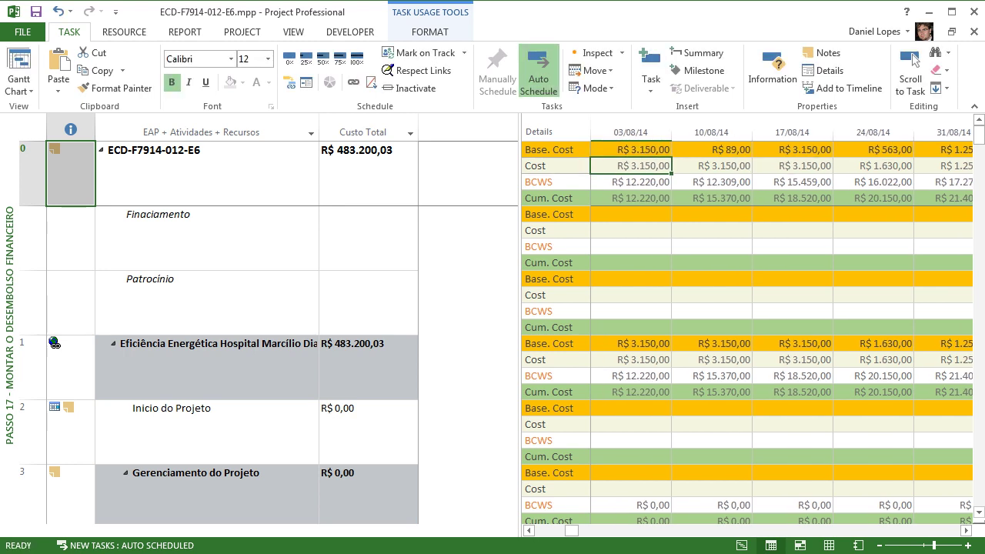
{"action": "key", "text": "Right"}
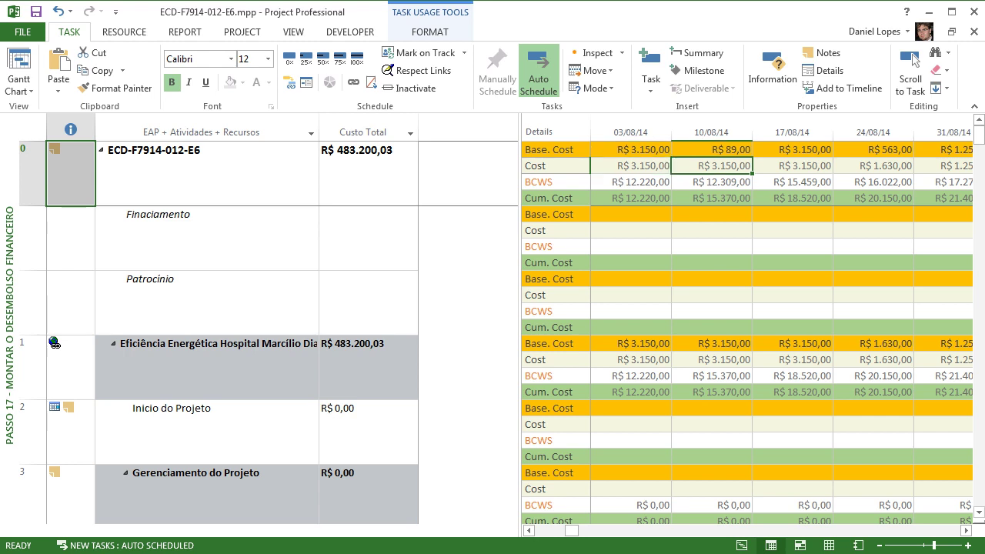
{"action": "key", "text": "Down"}
{"action": "key", "text": "Up"}
{"action": "key", "text": "Up"}
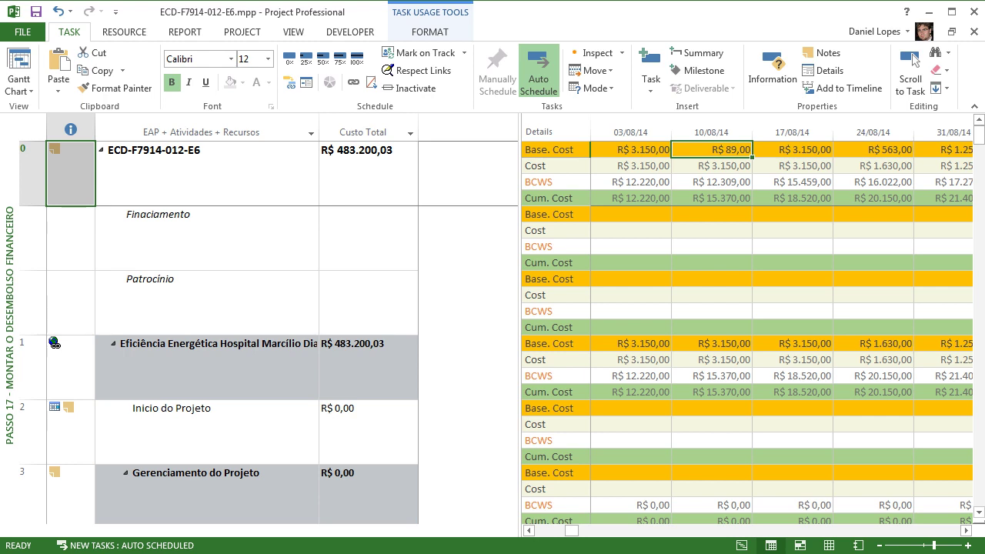
{"action": "key", "text": "Down"}
{"action": "key", "text": "Left"}
{"action": "key", "text": "Up"}
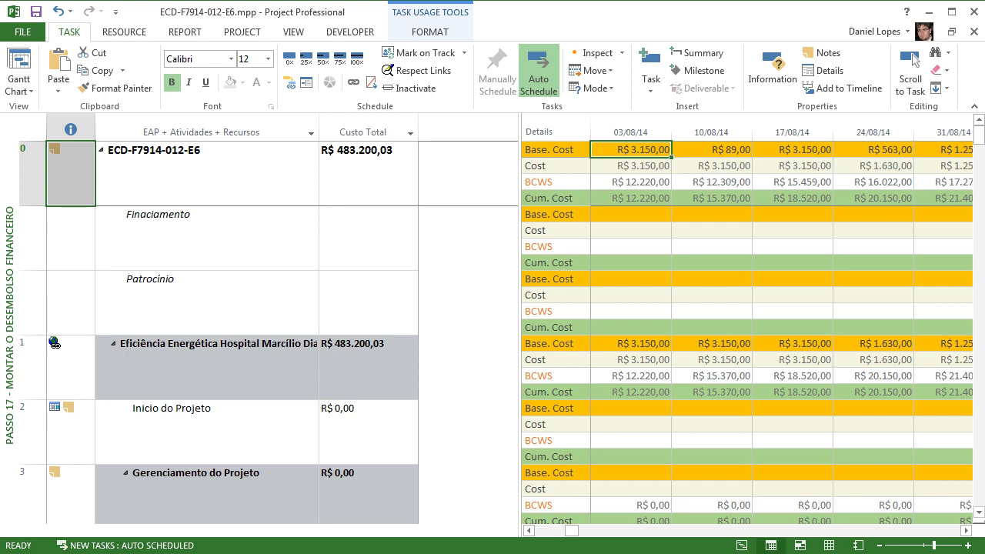
{"action": "key", "text": "Down"}
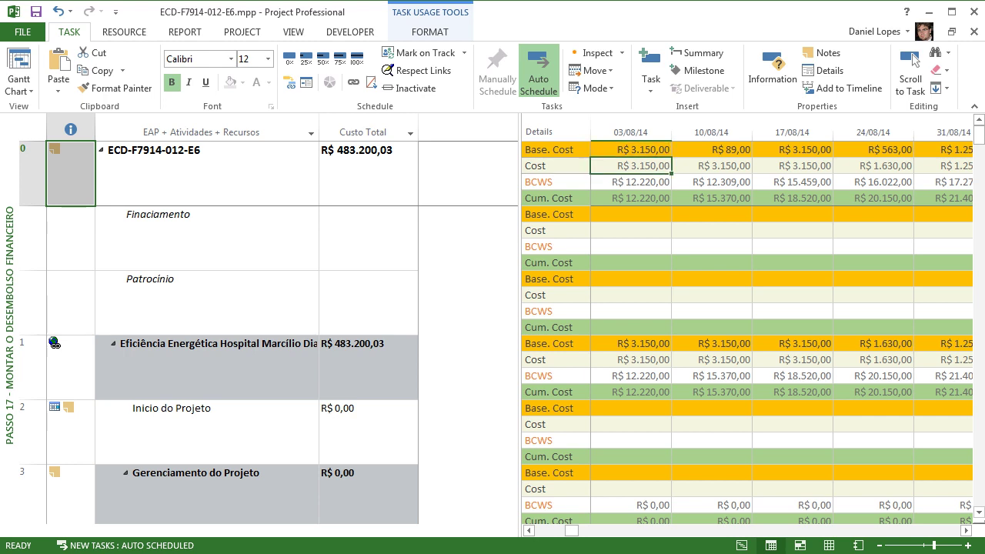
{"action": "key", "text": "Right"}
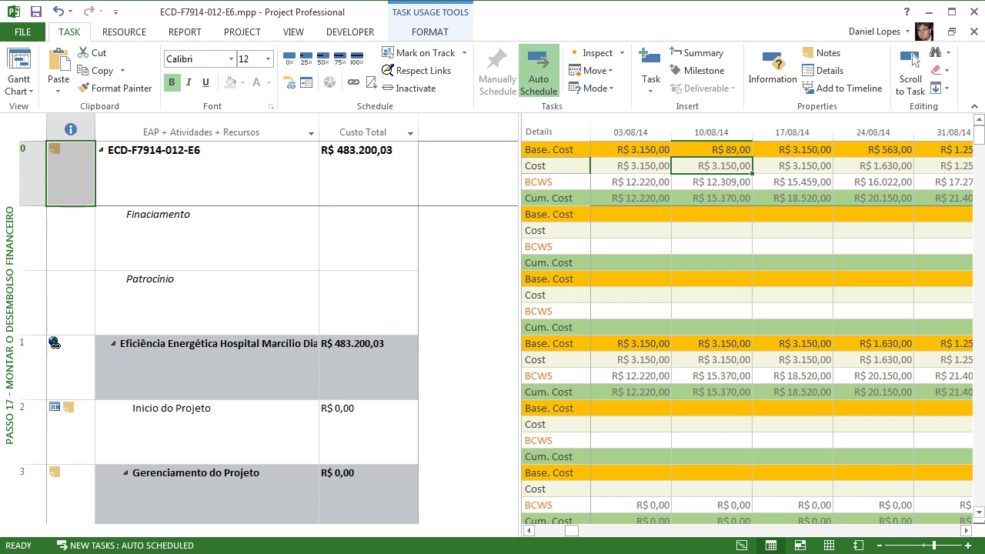
- Compare the project summary's Base. Cost and Cost again for the week of 10/08/14
{"action": "key", "text": "Up"}
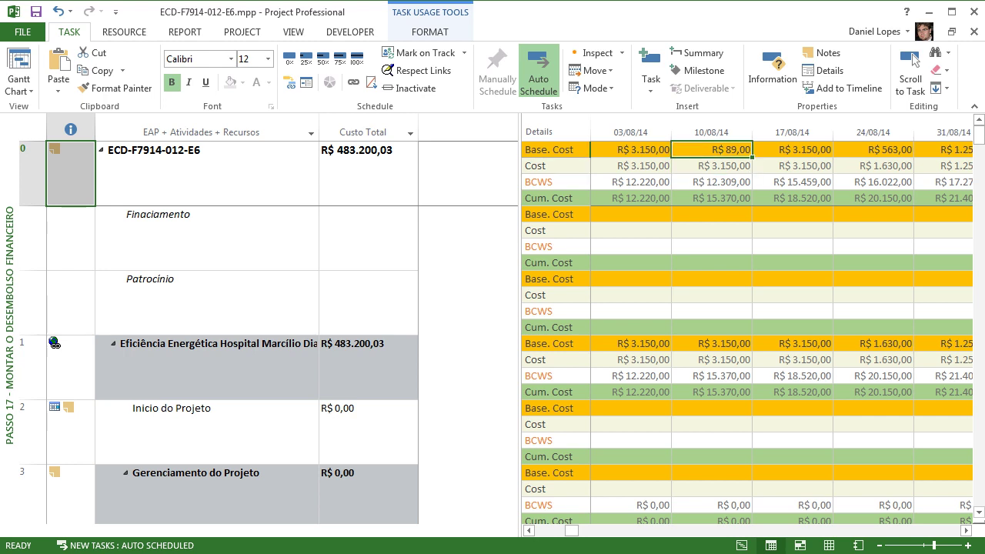
{"action": "key", "text": "Down"}
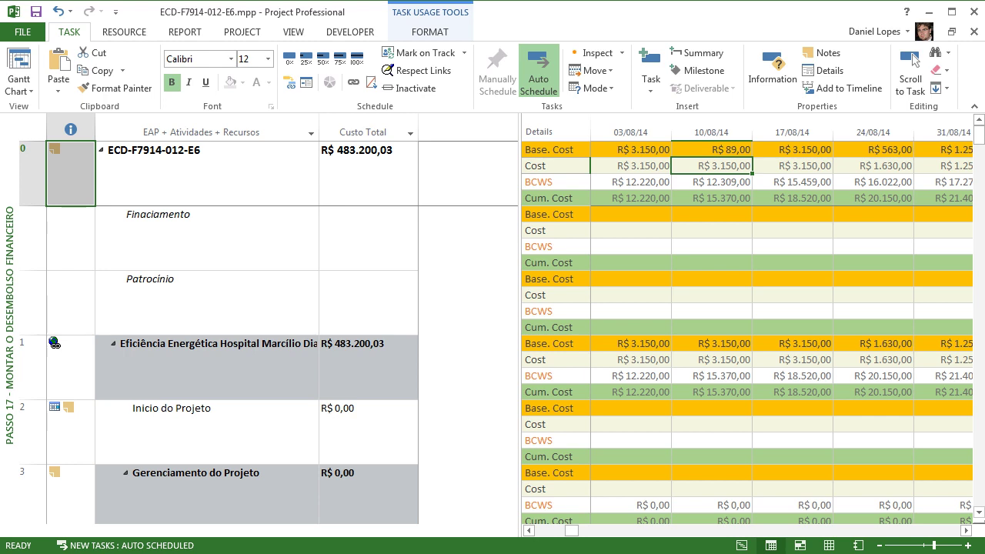
{"action": "key", "text": "Up"}
{"action": "key", "text": "Down"}
{"action": "key", "text": "Up"}
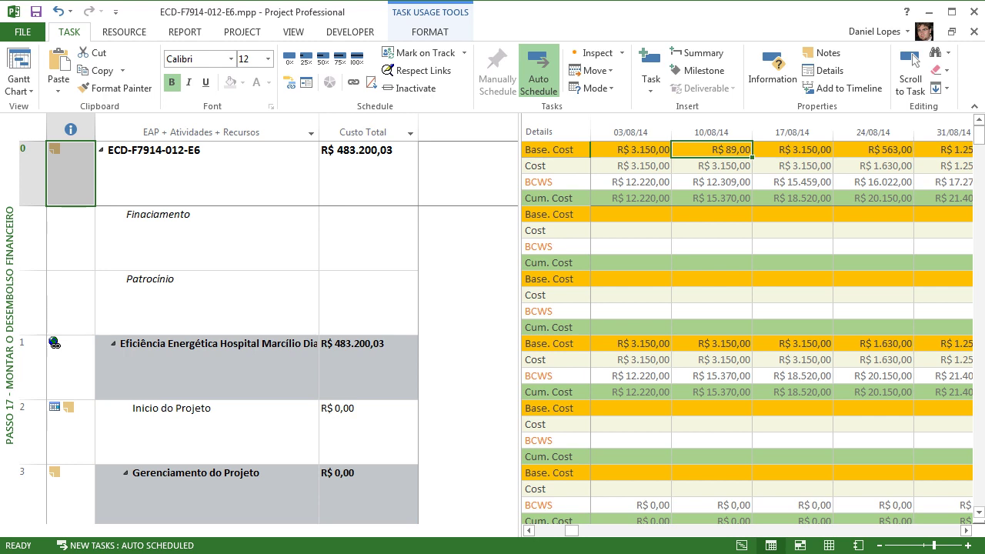
- Compare the project summary's Base. Cost with its Cost in the week of 17/08/14
{"action": "key", "text": "Right"}
{"action": "key", "text": "Down"}
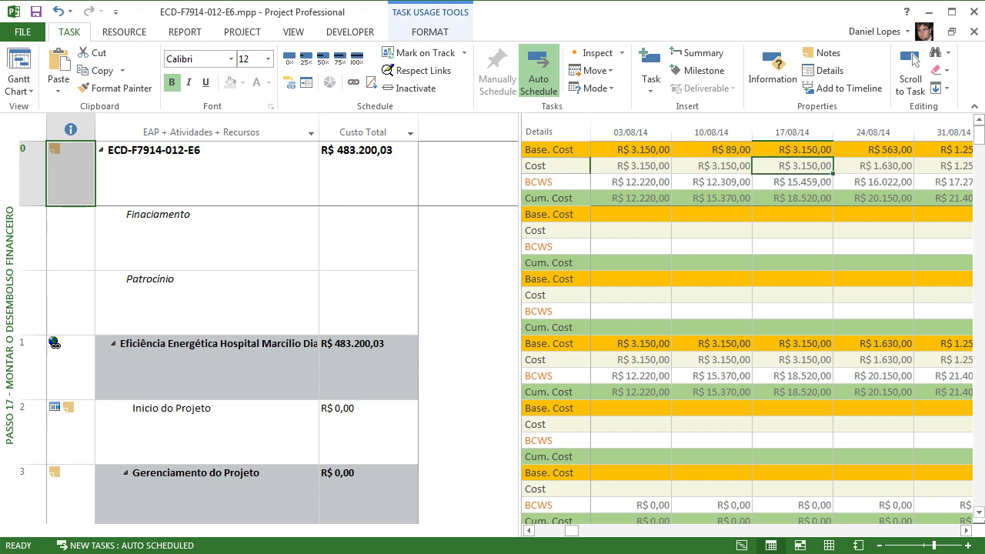
{"action": "key", "text": "Up"}
{"action": "key", "text": "Down"}
{"action": "key", "text": "Up"}
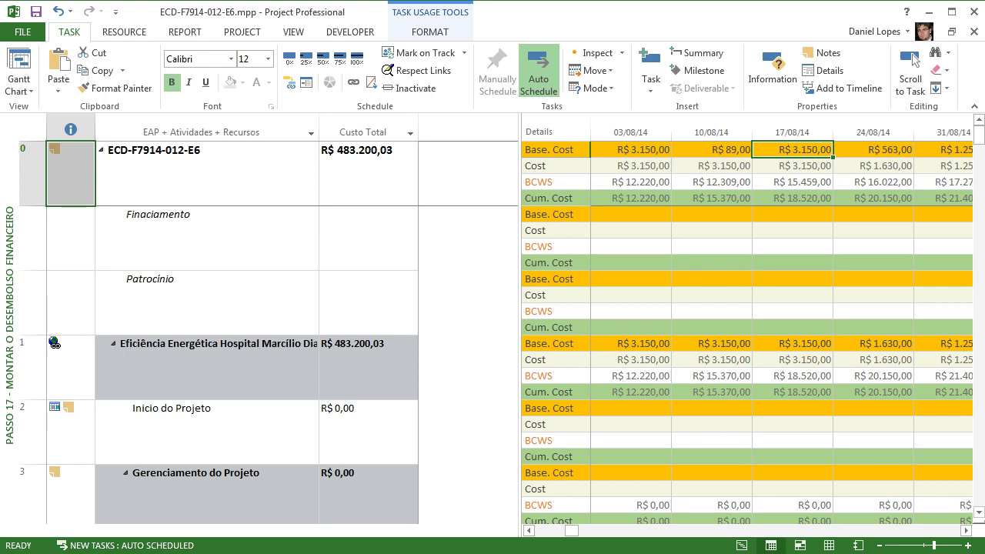
{"action": "key", "text": "Down"}
{"action": "key", "text": "Up"}
{"action": "key", "text": "Down"}
{"action": "key", "text": "Up"}
{"action": "key", "text": "Down"}
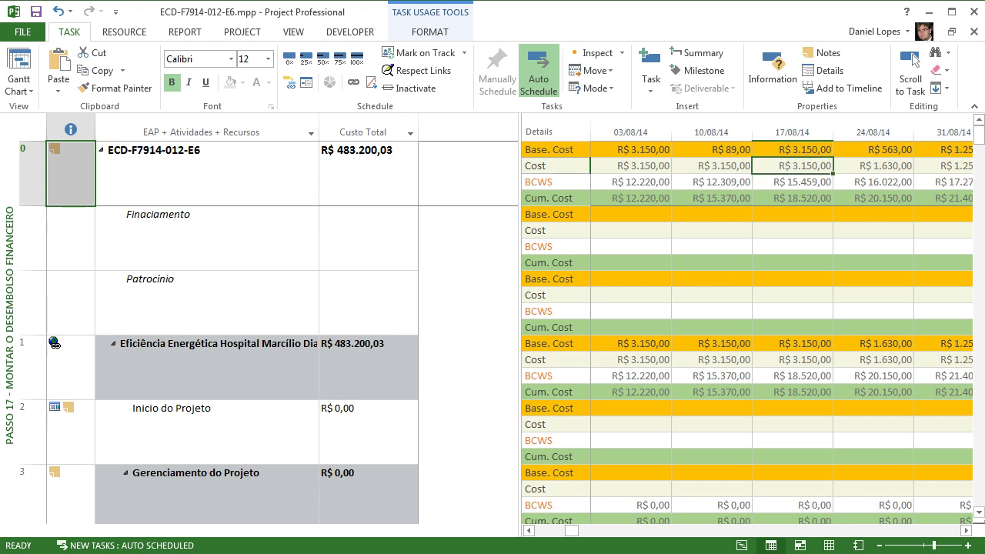
{"action": "key", "text": "Up"}
{"action": "key", "text": "Down"}
- Check the project summary's Cost for 10/08/14 and both cost rows for the weeks of 17/08/14 and 24/08/14
{"action": "key", "text": "Left"}
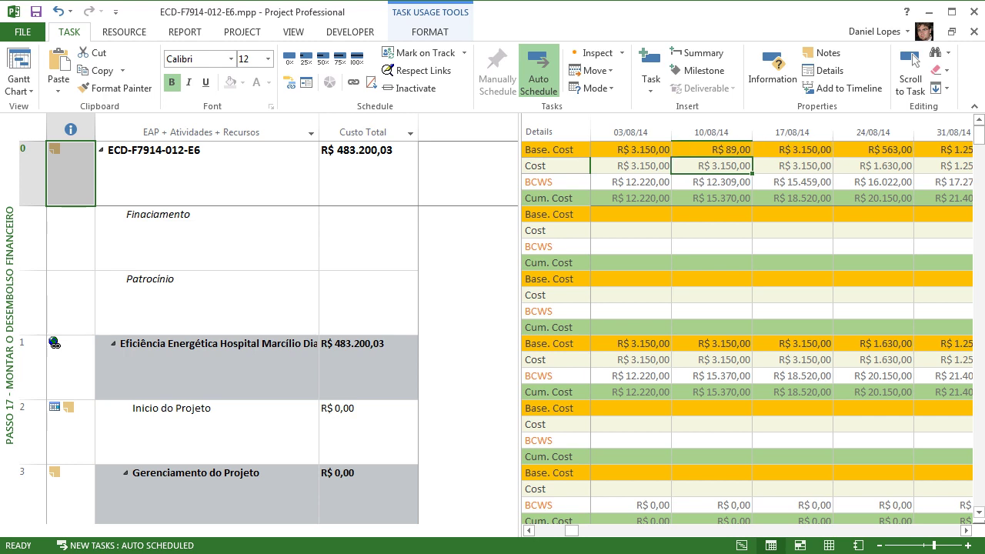
{"action": "key", "text": "Right"}
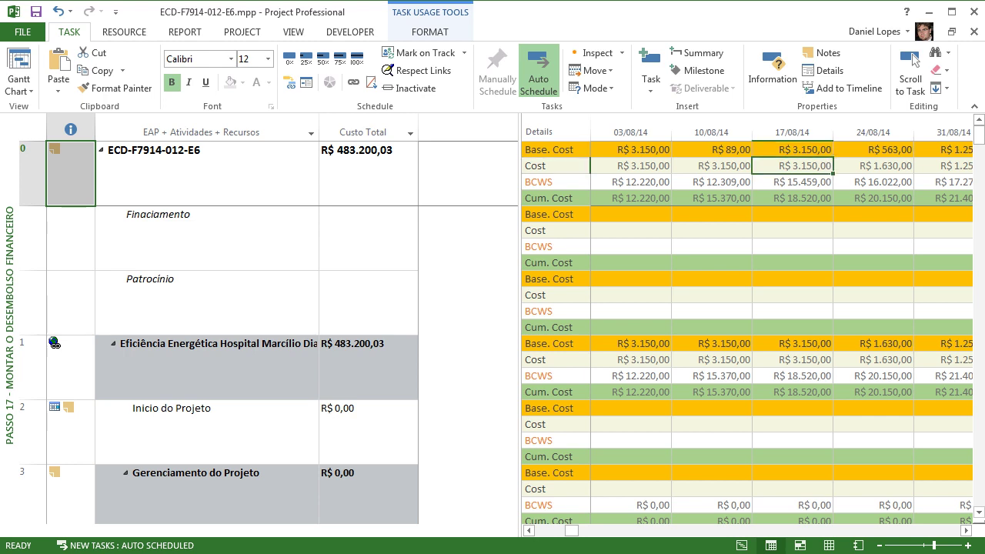
{"action": "key", "text": "Up"}
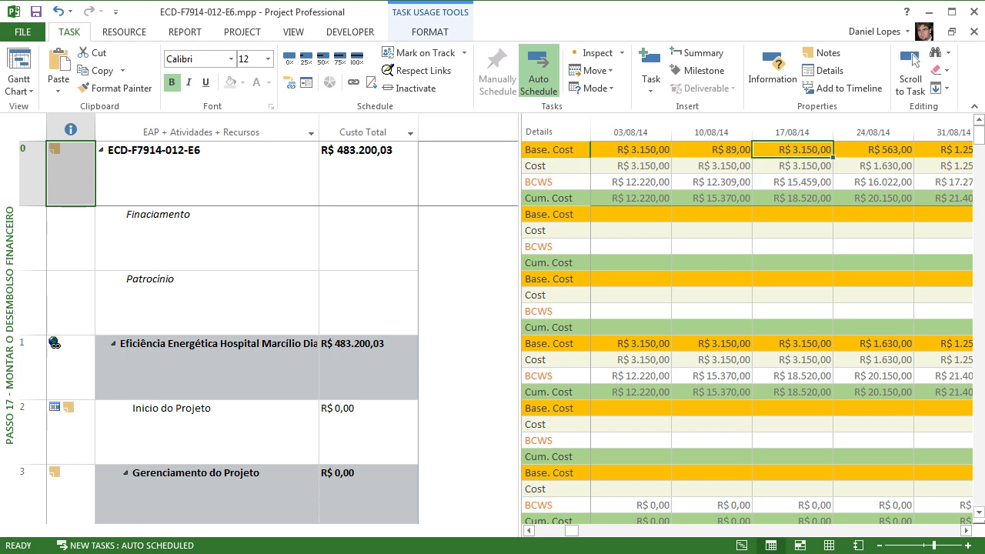
{"action": "key", "text": "Right"}
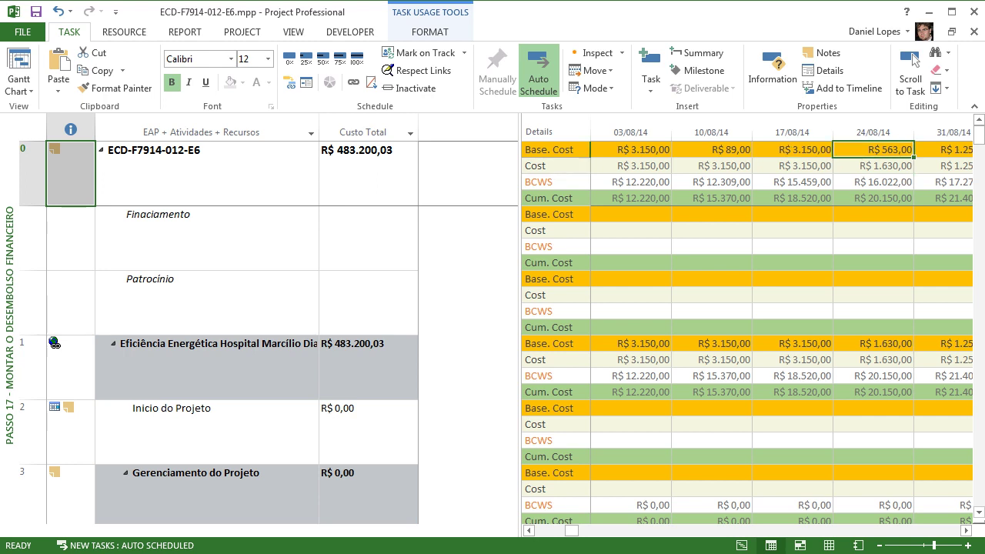
{"action": "key", "text": "Down"}
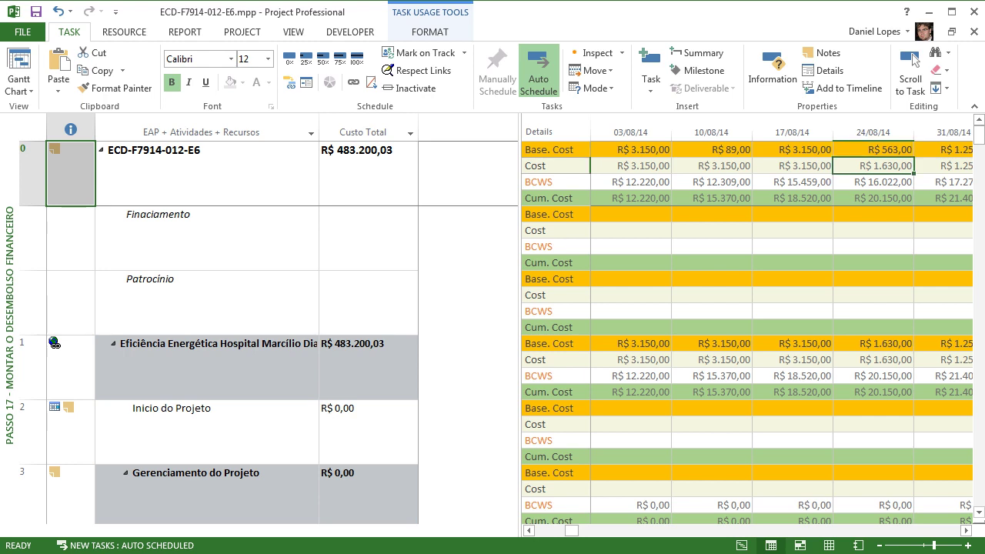
- Follow the project summary's weekly Cost values forward to the week of 28/09/14
{"action": "key", "text": "Left"}
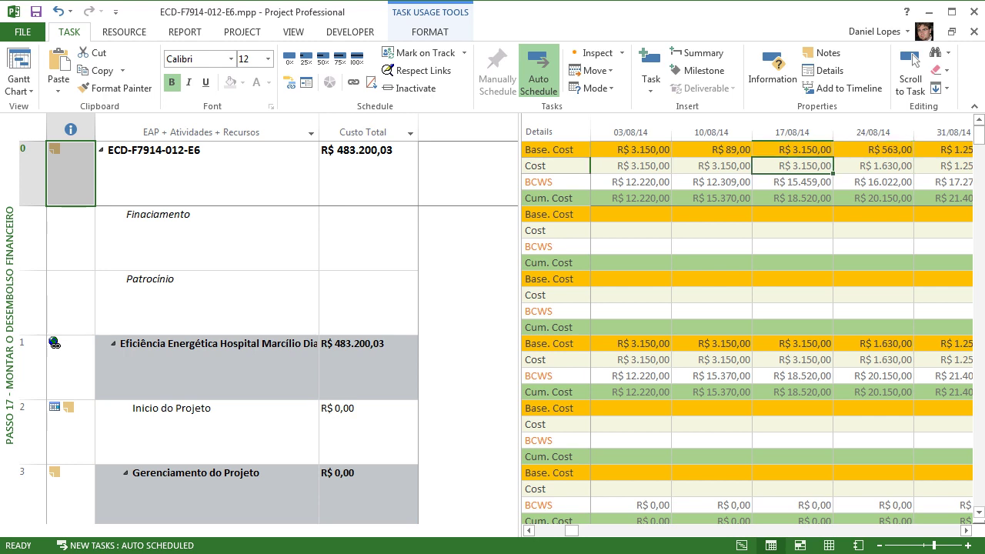
{"action": "key", "text": "Left"}
{"action": "key", "text": "Right"}
{"action": "key", "text": "Right"}
{"action": "key", "text": "Right"}
{"action": "key", "text": "Right"}
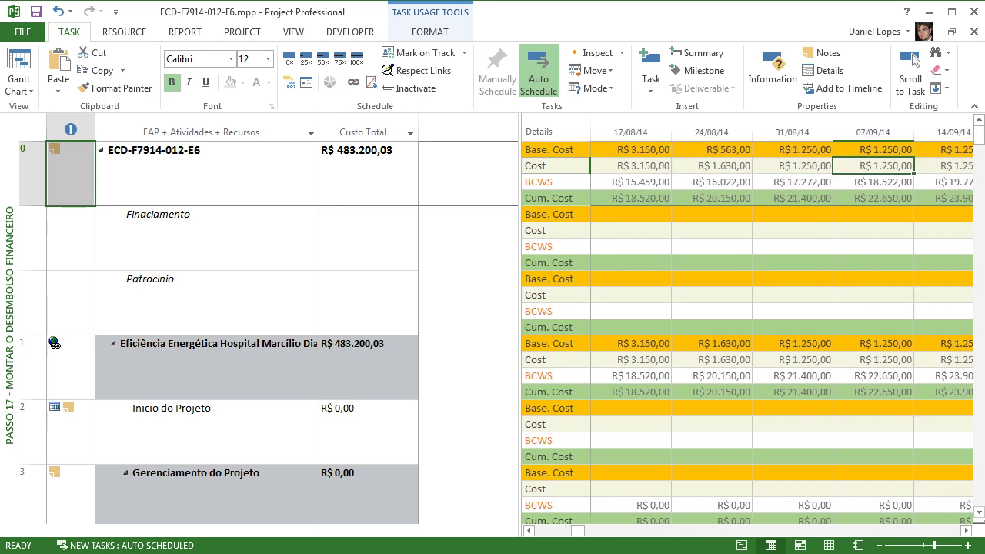
{"action": "key", "text": "Right"}
{"action": "key", "text": "Right"}
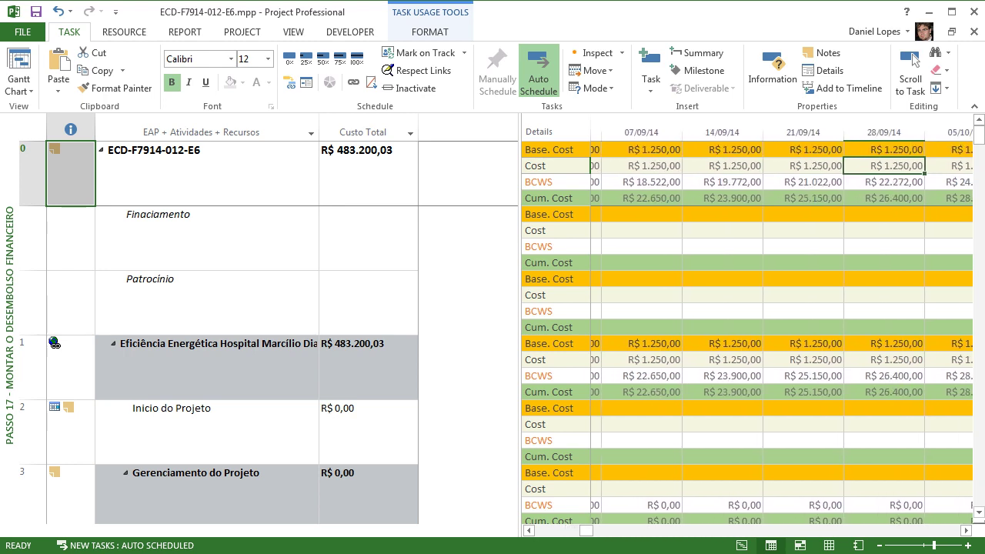
- Go back through the project summary's weekly Cost values to the week of 20/07/14
{"action": "key", "text": "Left"}
{"action": "key", "text": "Left"}
{"action": "key", "text": "Left"}
{"action": "key", "text": "Left"}
{"action": "key", "text": "Left"}
{"action": "key", "text": "Left"}
{"action": "key", "text": "Left"}
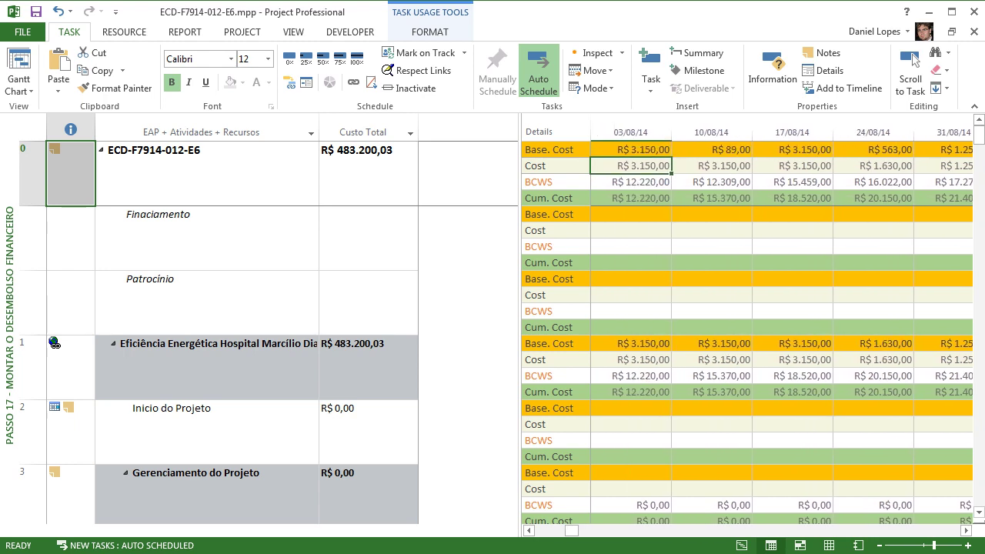
{"action": "key", "text": "Left"}
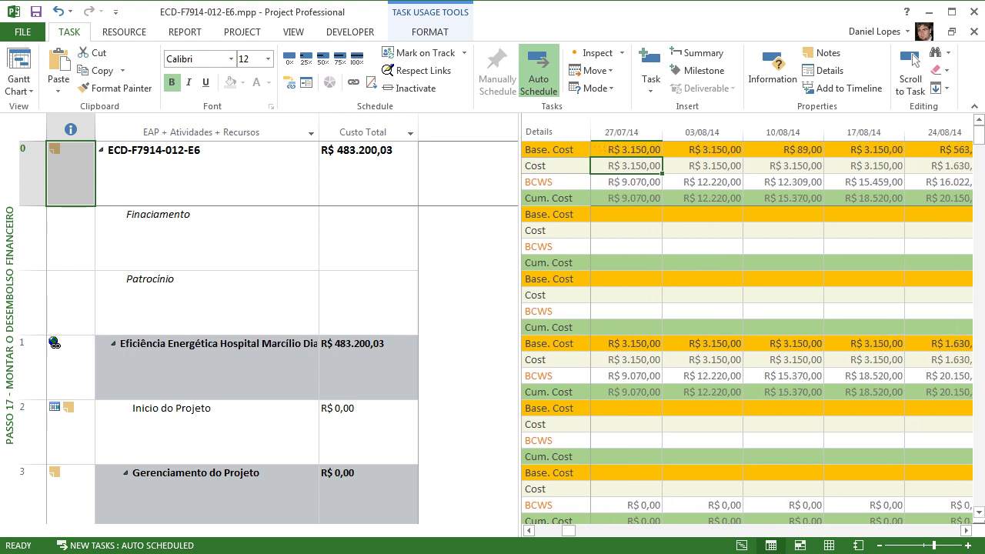
{"action": "key", "text": "Left"}
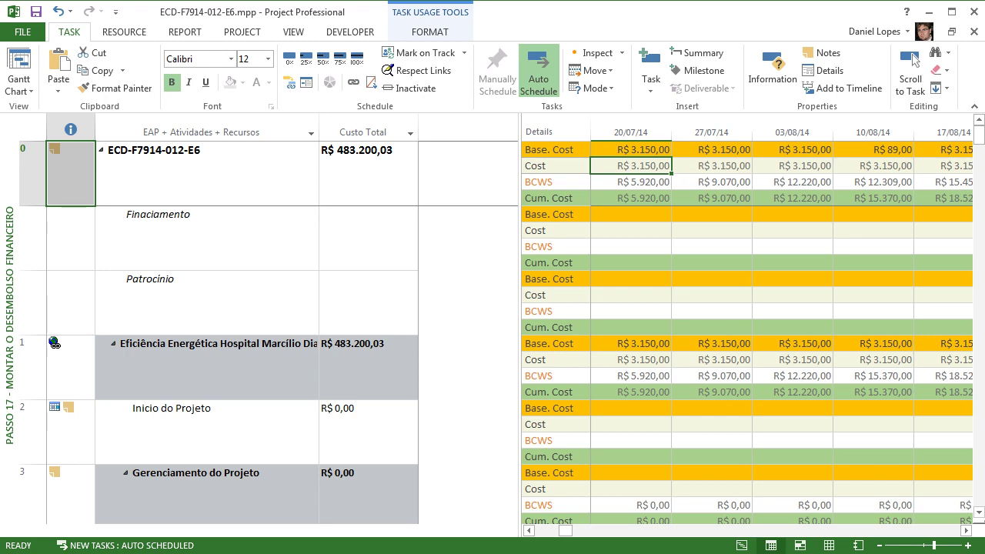
- Undo the project summary's Base. Cost edits for the weeks of 24/08/14 and 10/08/14
{"action": "left_click", "coordinate": [59, 11]}
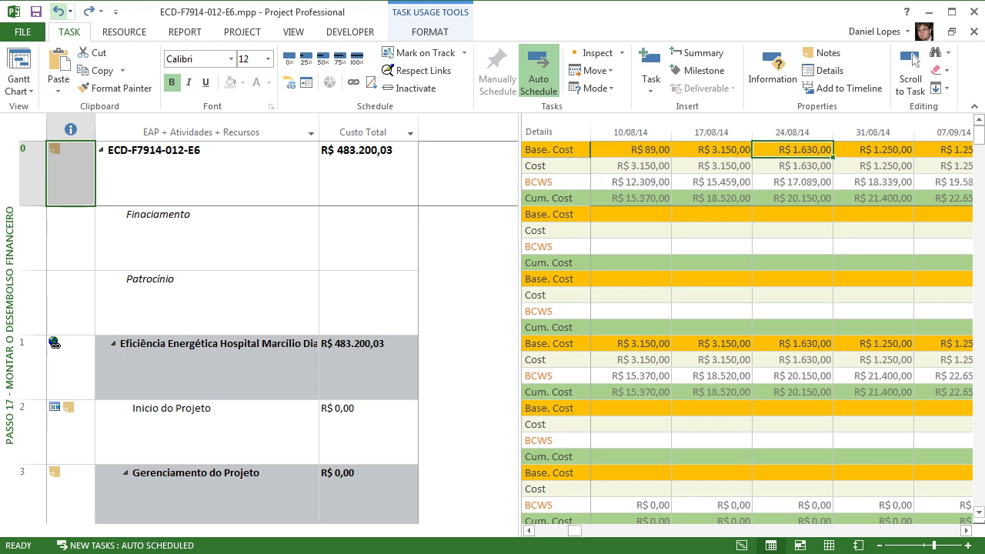
{"action": "left_click", "coordinate": [58, 12]}
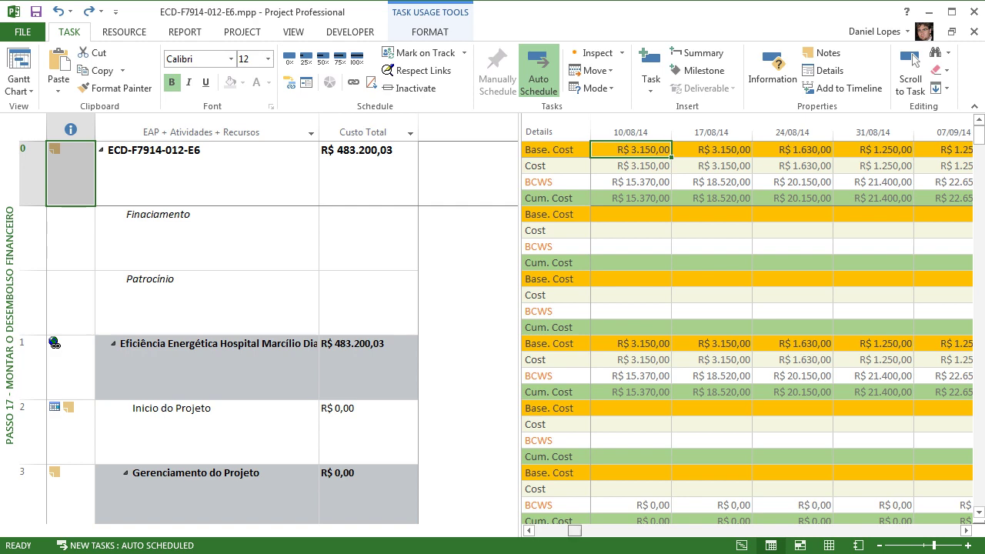
- Examine the tasks and assigned resources through Negociação com cliente, with the timescale at the week of 01/06/14
{"action": "left_click_drag", "start_coordinate": [575, 530], "coordinate": [544, 530]}
{"action": "left_click_drag", "start_coordinate": [978, 135], "coordinate": [978, 154]}
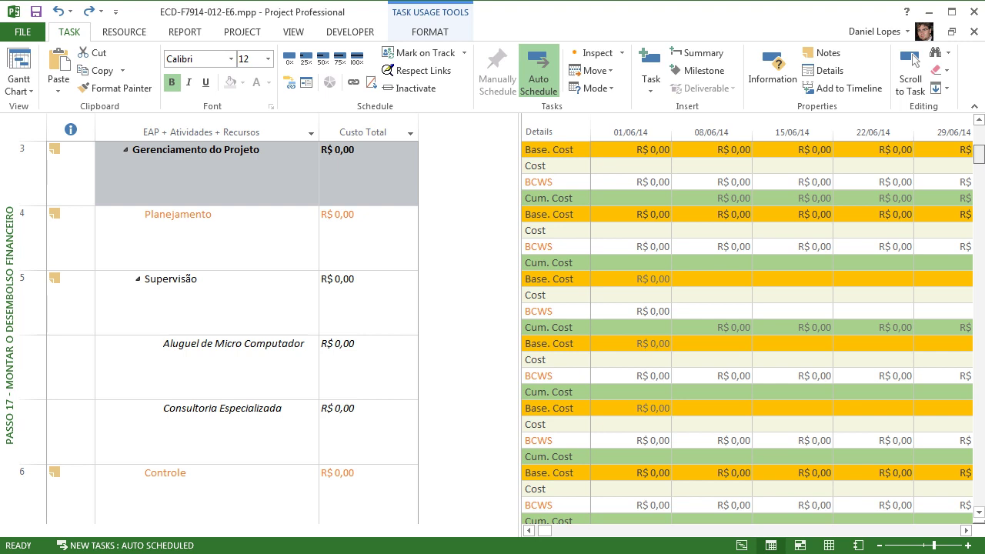
{"action": "scroll", "coordinate": [496, 331], "scroll_direction": "up", "scroll_amount": 1}
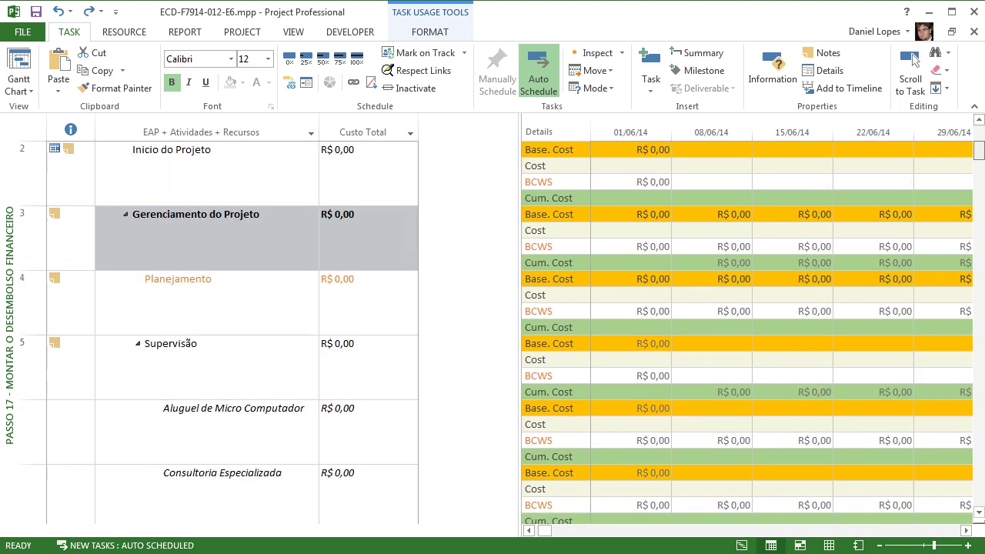
{"action": "scroll", "coordinate": [496, 331], "scroll_direction": "down", "scroll_amount": 3}
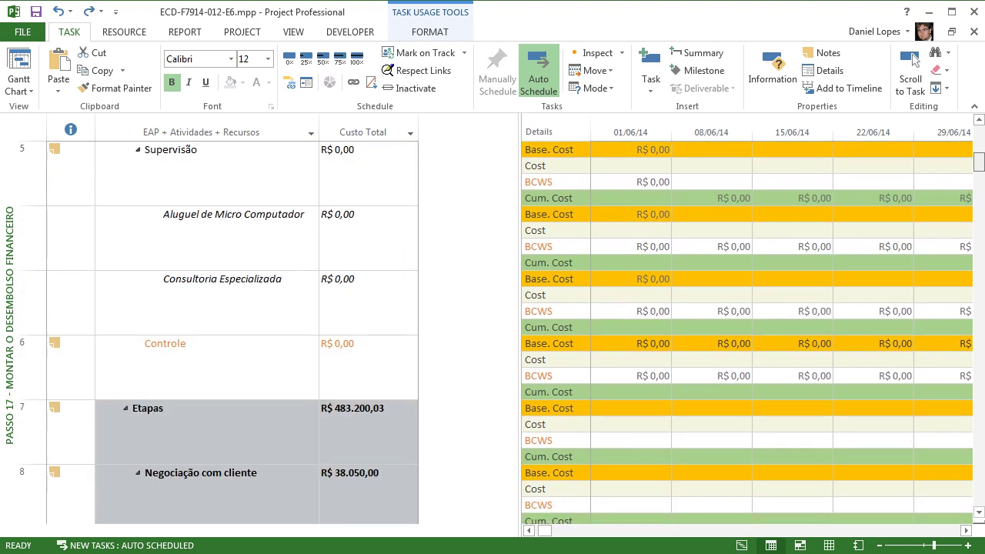
{"action": "scroll", "coordinate": [496, 331], "scroll_direction": "down", "scroll_amount": 5}
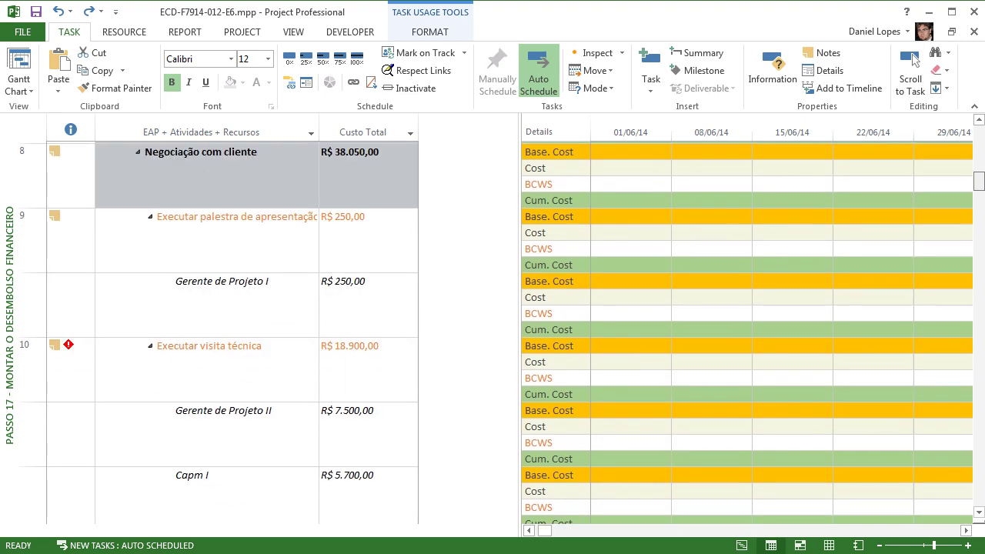
{"action": "scroll", "coordinate": [496, 331], "scroll_direction": "down", "scroll_amount": 3}
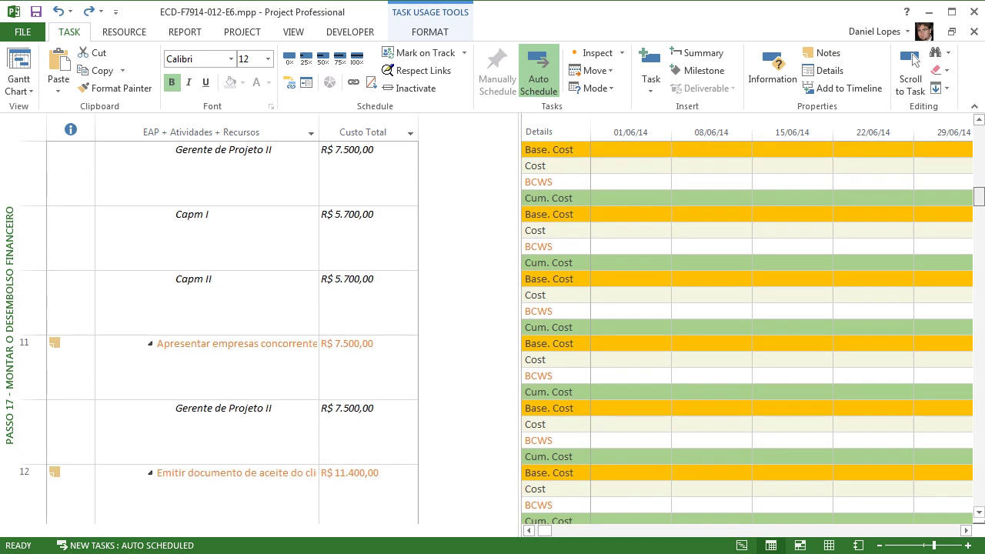
{"action": "scroll", "coordinate": [496, 331], "scroll_direction": "up", "scroll_amount": 15}
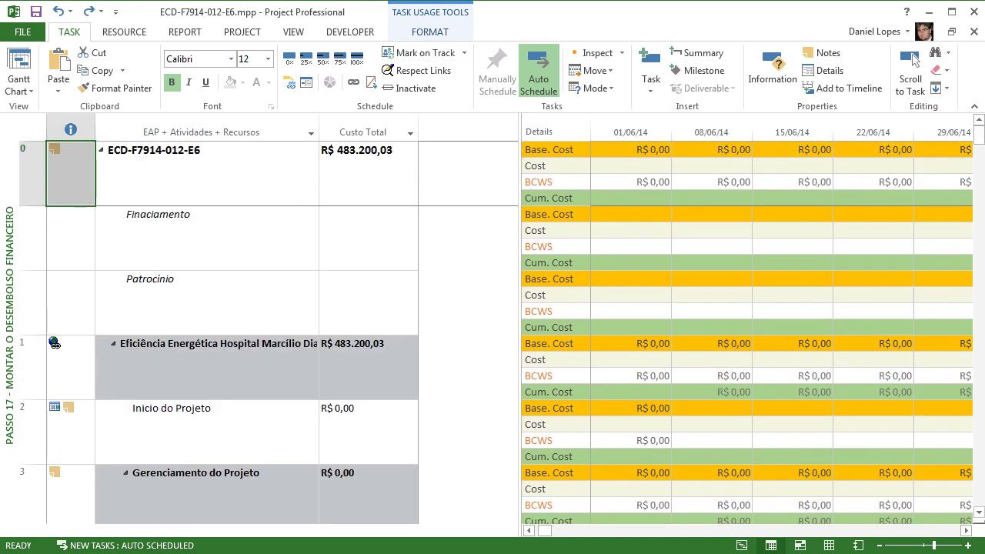
- Inspect the text styles defined for Milestone Tasks and Noncritical Tasks
{"action": "left_click", "coordinate": [430, 31]}
{"action": "left_click", "coordinate": [19, 69]}
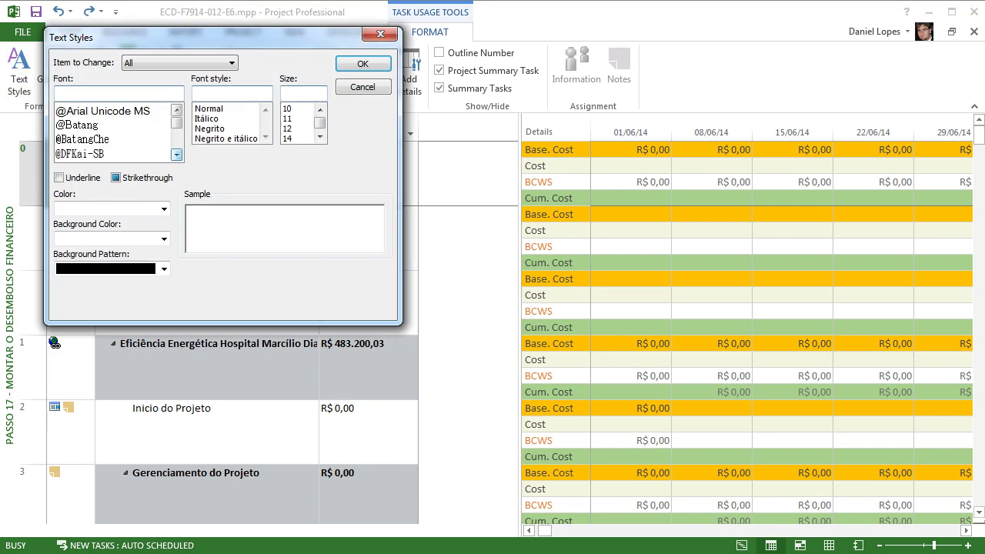
{"action": "left_click", "coordinate": [230, 63]}
{"action": "left_click", "coordinate": [153, 107]}
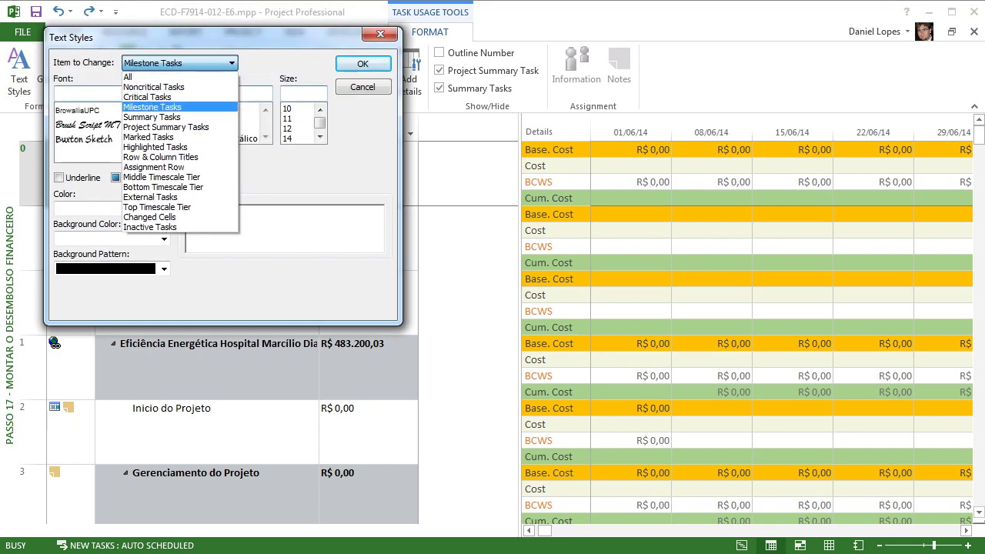
{"action": "key", "text": "Return"}
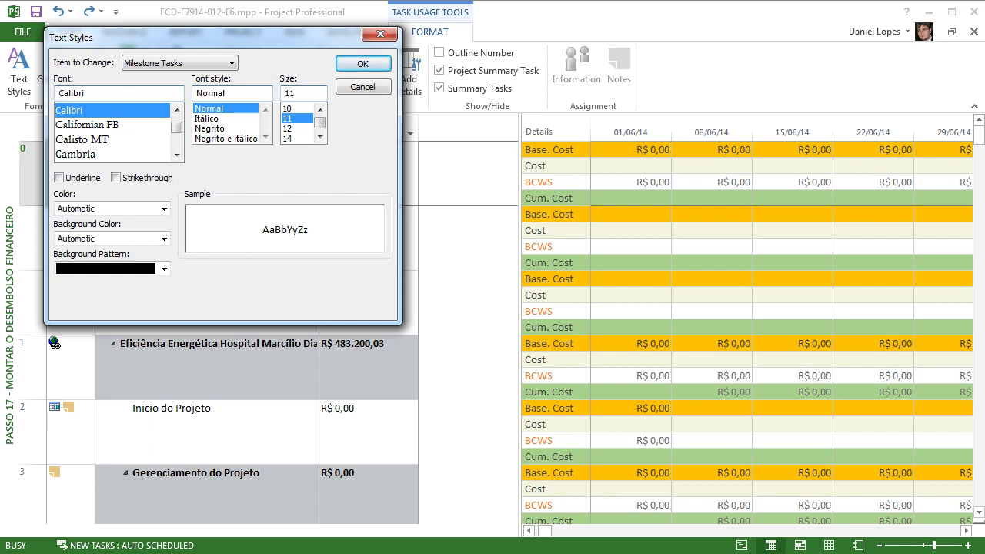
{"action": "key", "text": "alt+Down"}
{"action": "key", "text": "Up"}
{"action": "key", "text": "Up"}
{"action": "key", "text": "Return"}
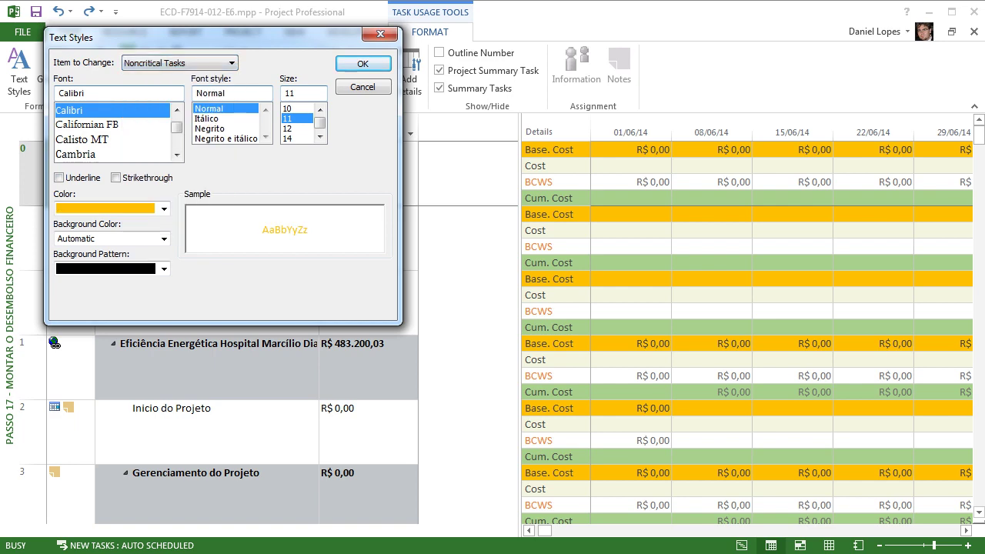
- Inspect the text styles for Critical Tasks and Summary Tasks, then close the Text Styles dialog without changes
{"action": "left_click_drag", "start_coordinate": [207, 37], "coordinate": [486, 118]}
{"action": "key", "text": "alt+Down"}
{"action": "key", "text": "Down"}
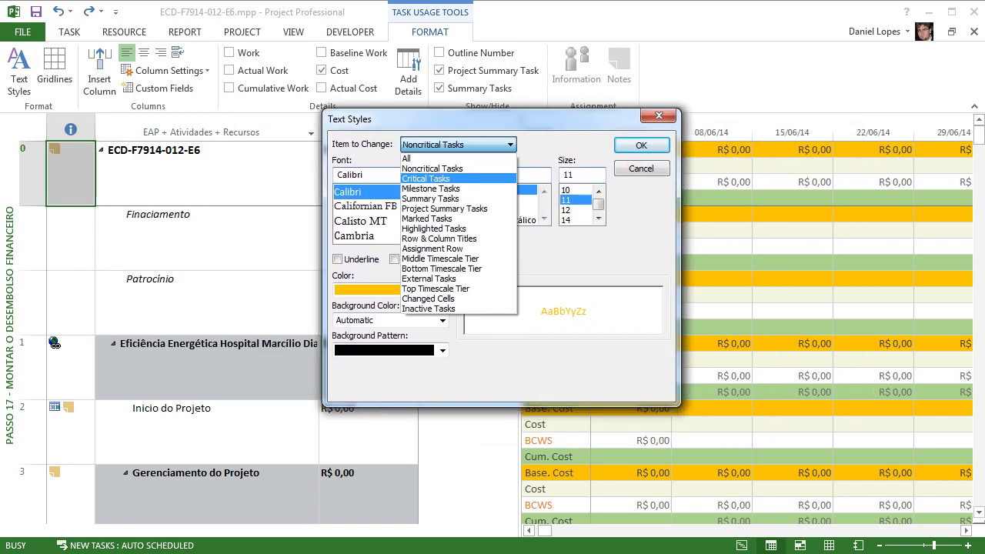
{"action": "key", "text": "Return"}
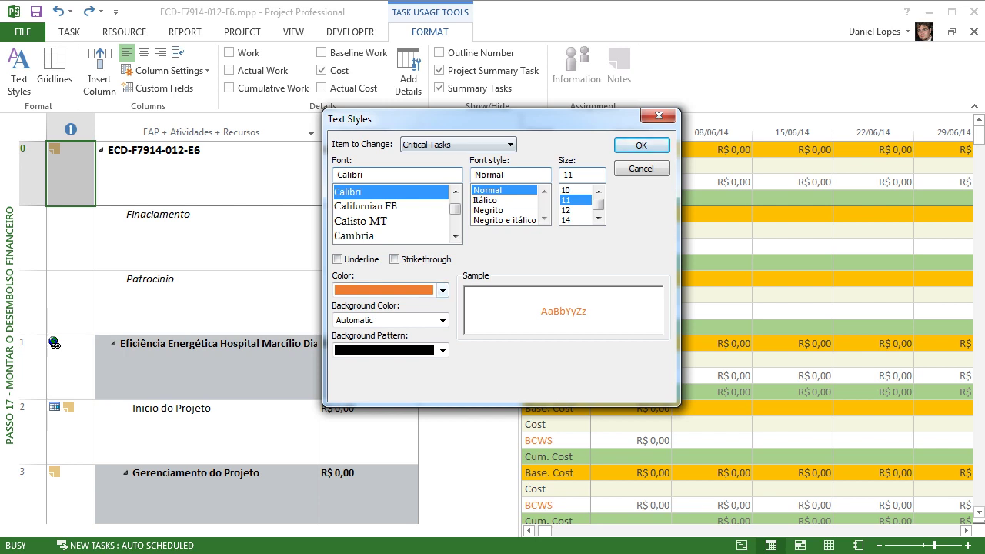
{"action": "key", "text": "alt+Down"}
{"action": "key", "text": "Down"}
{"action": "key", "text": "Down"}
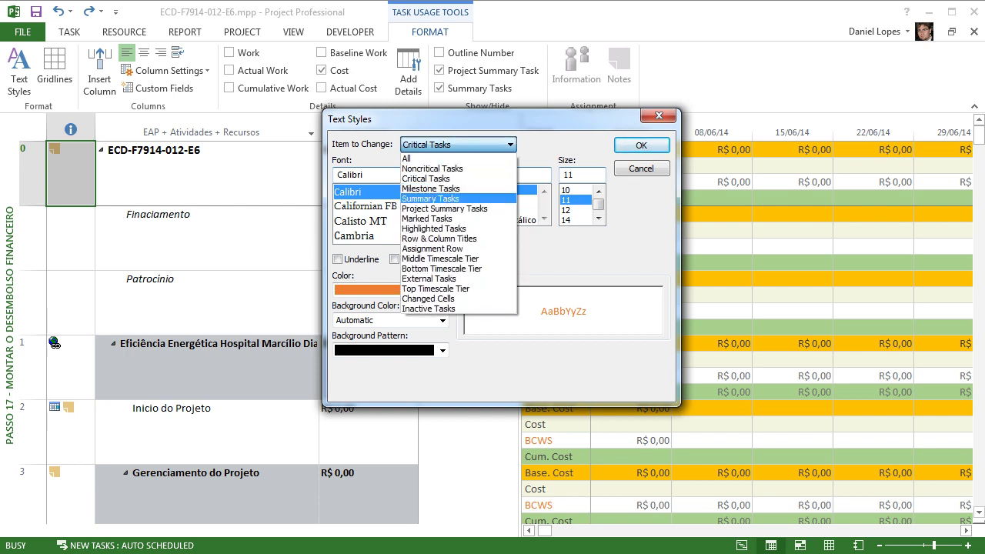
{"action": "key", "text": "Down"}
{"action": "key", "text": "Up"}
{"action": "key", "text": "Return"}
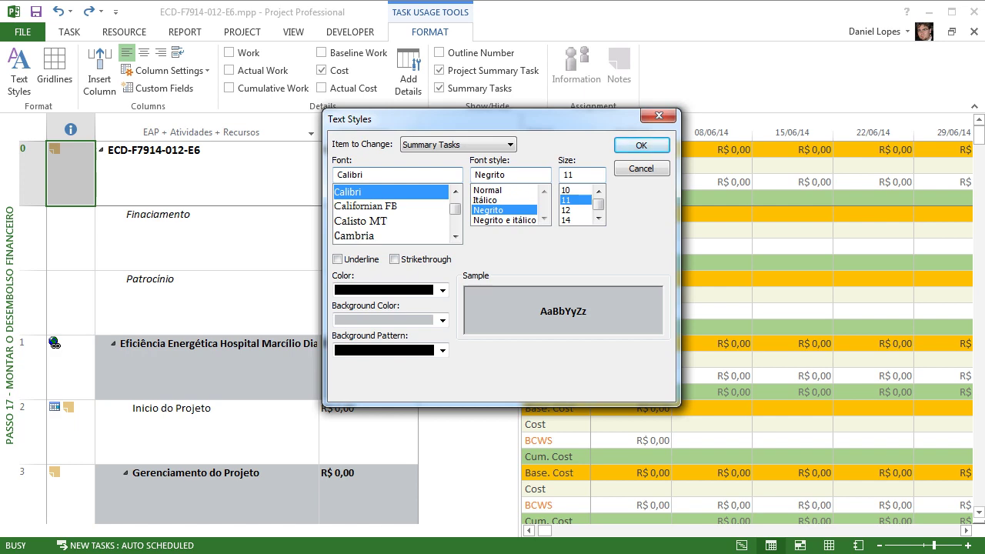
{"action": "left_click", "coordinate": [659, 116]}
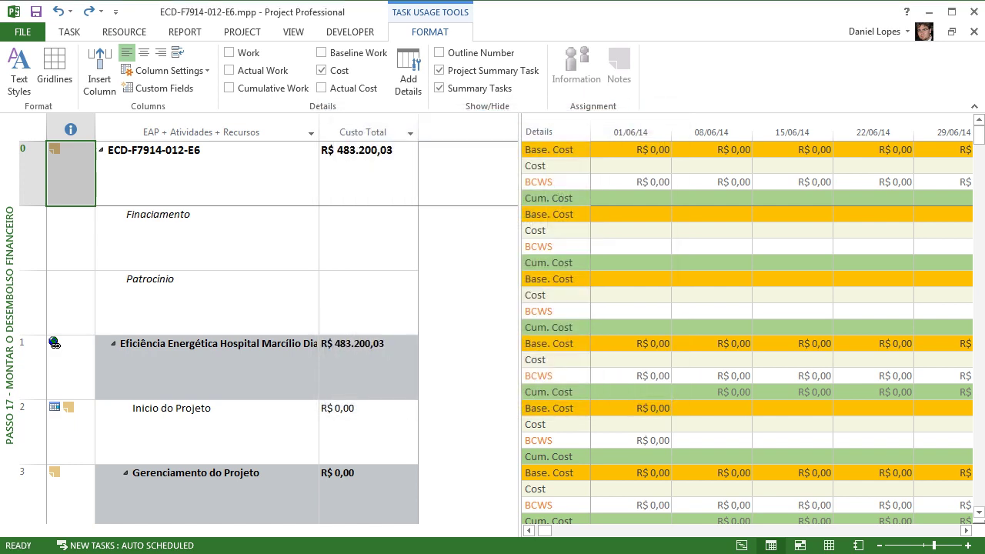
- Widen the timephased grid and examine the project summary's BCWS and Cum. Cost for the week of 13/07/14
{"action": "left_click_drag", "start_coordinate": [978, 136], "coordinate": [979, 144]}
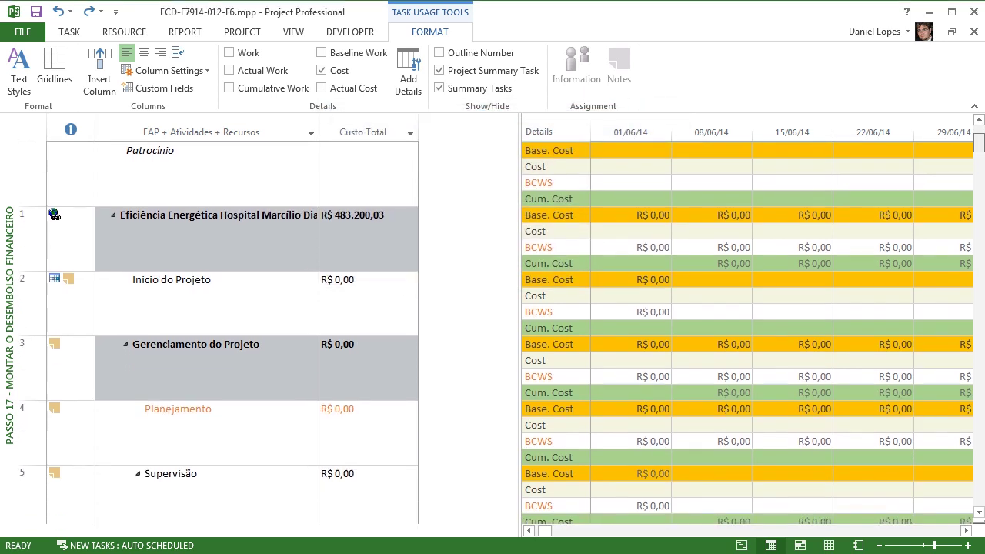
{"action": "scroll", "coordinate": [230, 331], "scroll_direction": "down", "scroll_amount": 5}
{"action": "scroll", "coordinate": [231, 331], "scroll_direction": "up", "scroll_amount": 7}
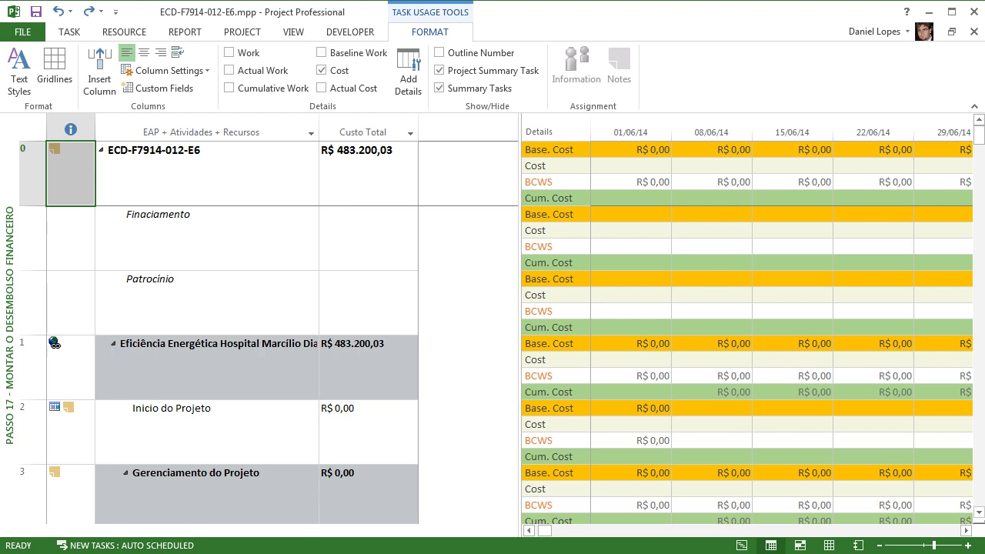
{"action": "left_click_drag", "start_coordinate": [520, 181], "coordinate": [460, 182]}
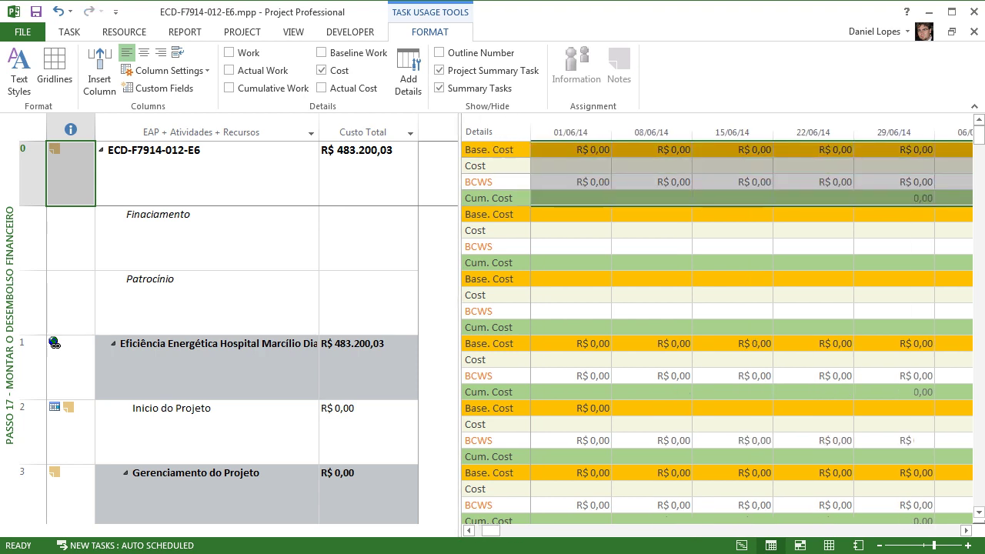
{"action": "mouse_move", "coordinate": [979, 134]}
{"action": "left_mouse_down"}
{"action": "mouse_move", "coordinate": [978, 143]}
{"action": "mouse_move", "coordinate": [978, 135]}
{"action": "left_mouse_up"}
{"action": "left_click_drag", "start_coordinate": [491, 530], "coordinate": [511, 530]}
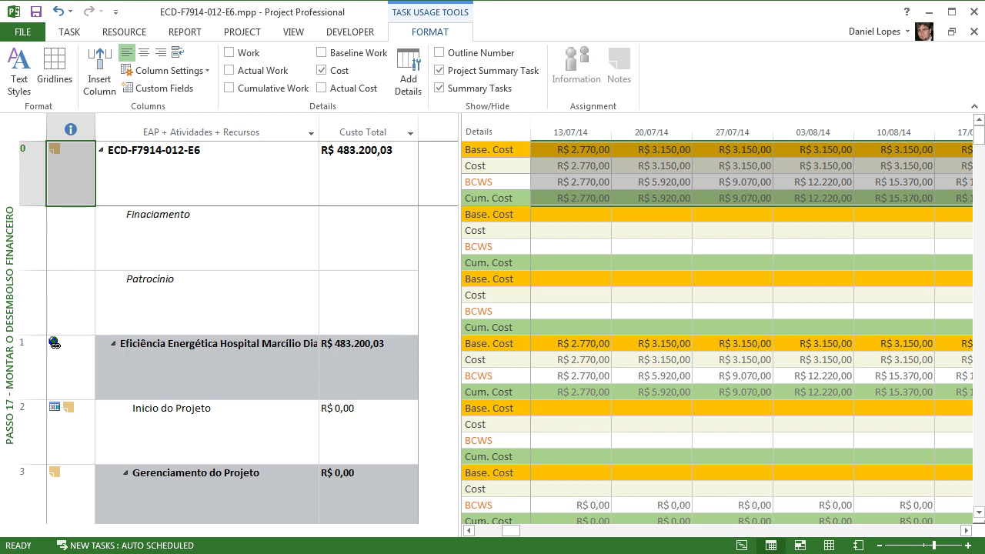
{"action": "left_click", "coordinate": [571, 183]}
{"action": "left_click", "coordinate": [571, 198]}
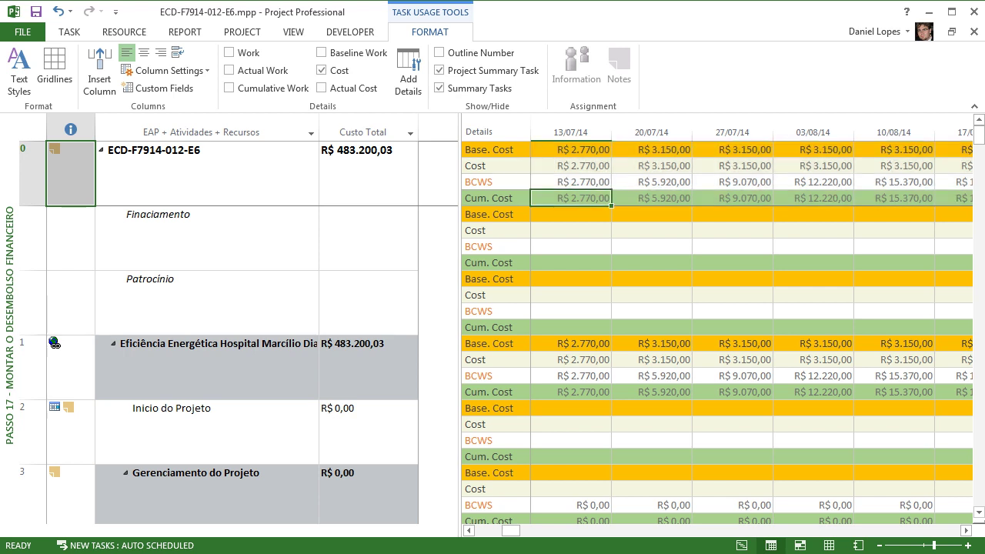
{"action": "left_click", "coordinate": [571, 182]}
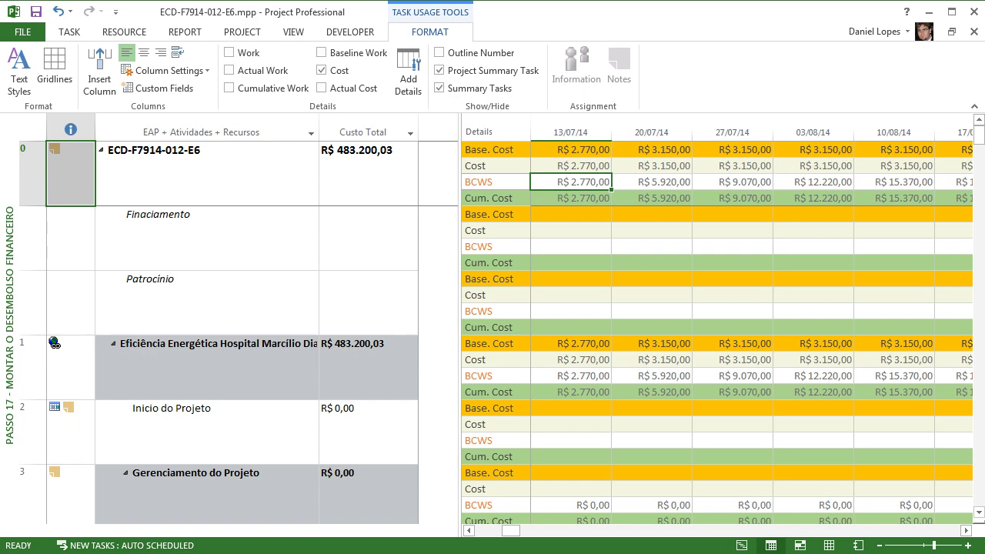
- Set the timescale to One tier (Middle) so the costs are grouped by years
{"action": "right_click", "coordinate": [567, 132]}
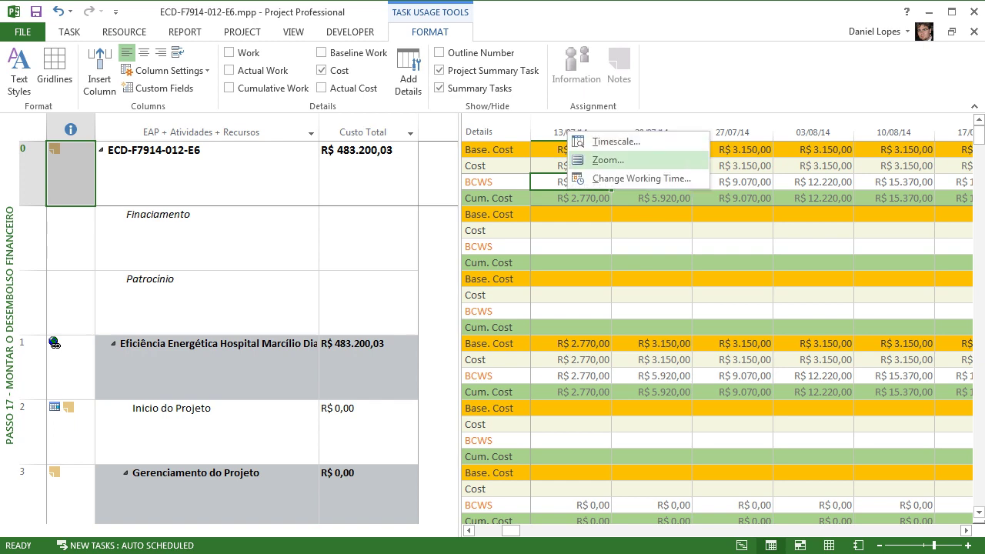
{"action": "left_click", "coordinate": [615, 141]}
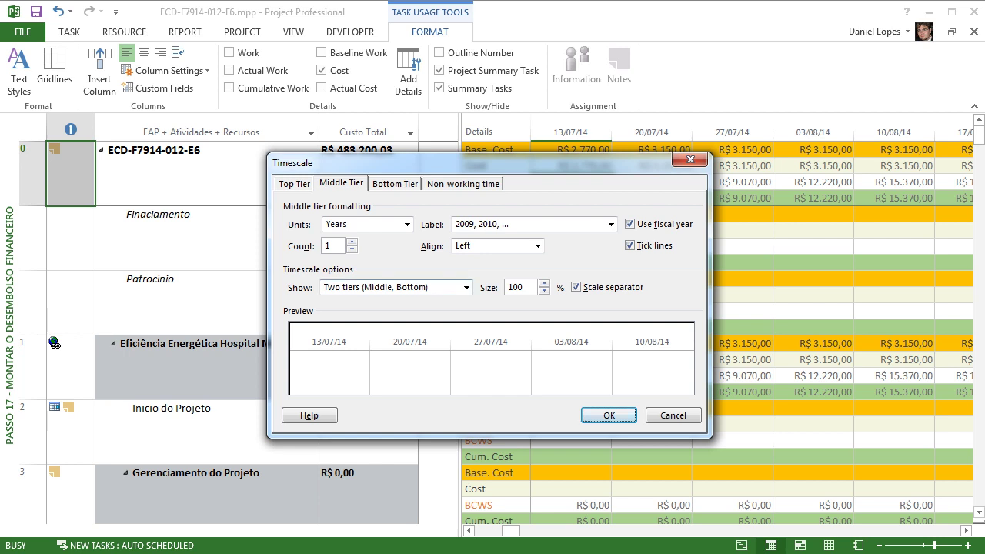
{"action": "left_click", "coordinate": [395, 184]}
{"action": "left_click", "coordinate": [341, 184]}
{"action": "left_click", "coordinate": [466, 287]}
{"action": "left_click", "coordinate": [385, 300]}
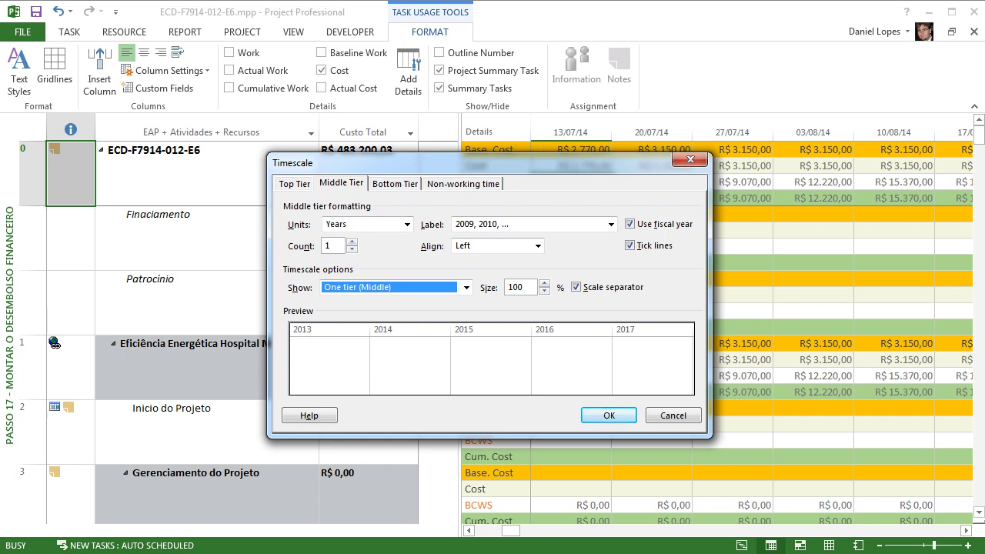
{"action": "key", "text": "Return"}
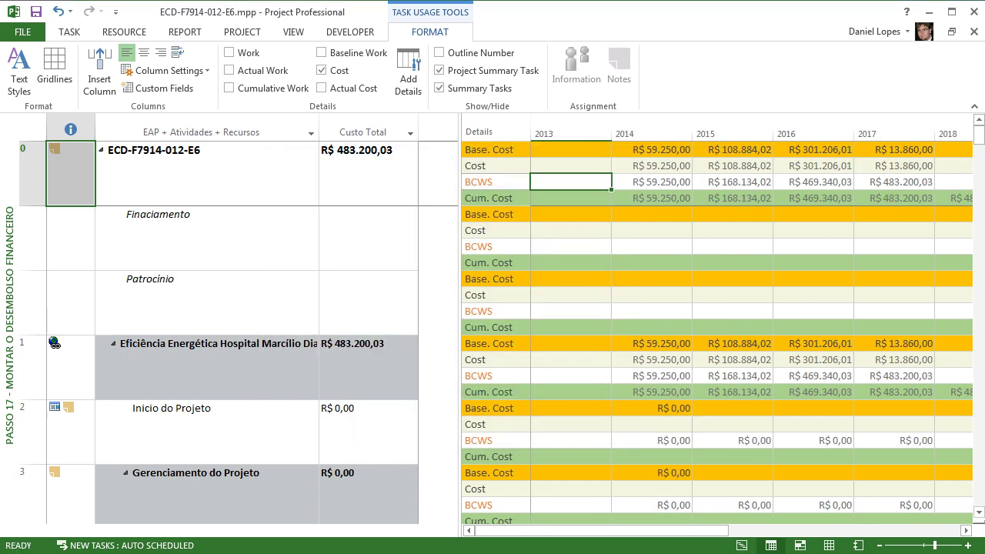
- Compare the project summary's yearly Base. Cost and Cost for 2014 to 2017, and undo the timescale change
{"action": "left_click_drag", "start_coordinate": [601, 530], "coordinate": [647, 531]}
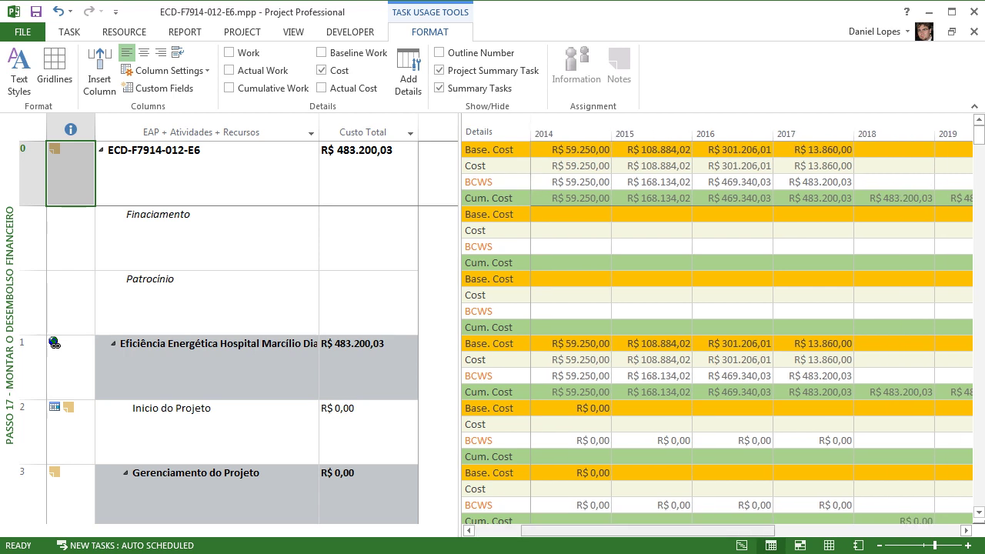
{"action": "left_click_drag", "start_coordinate": [569, 149], "coordinate": [815, 166]}
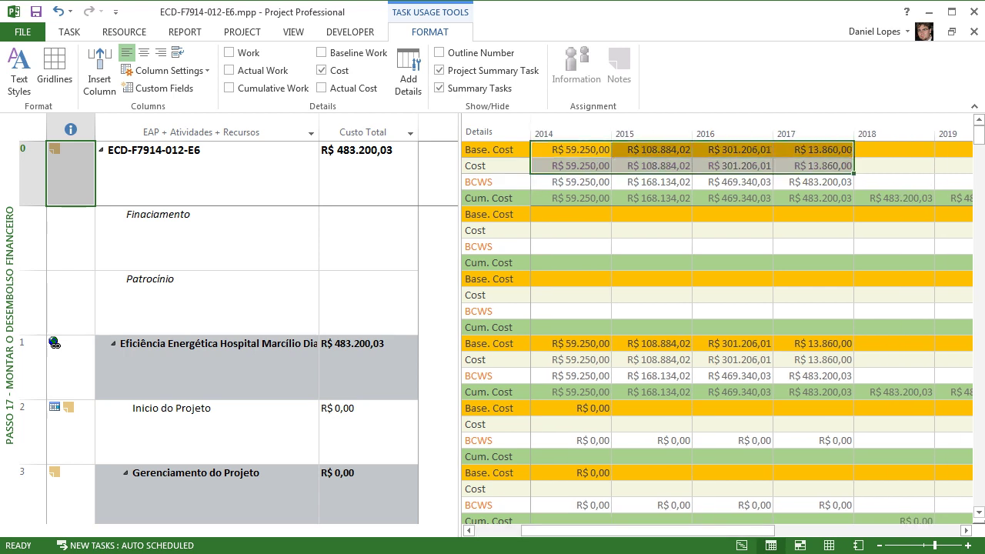
{"action": "left_click", "coordinate": [732, 231]}
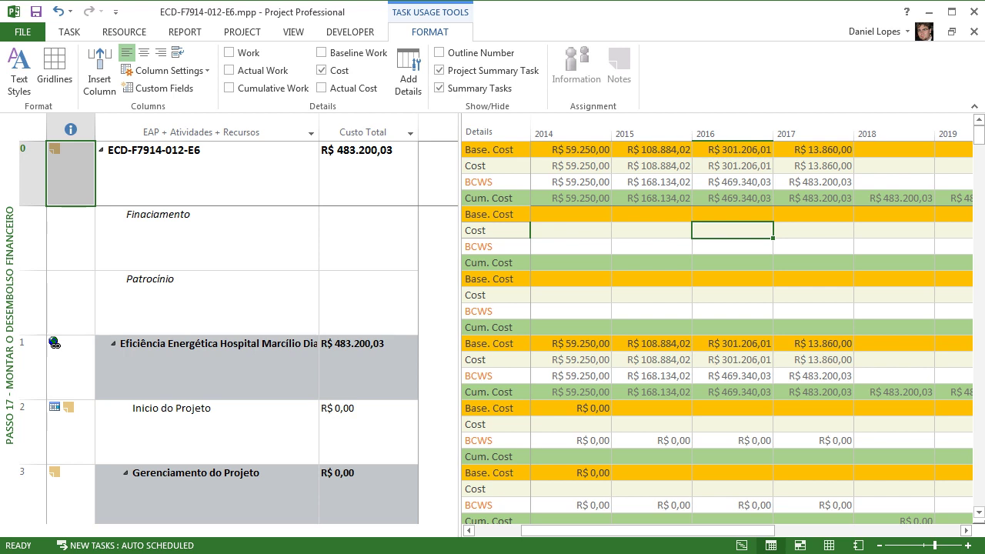
{"action": "left_click_drag", "start_coordinate": [573, 166], "coordinate": [811, 151]}
{"action": "left_click", "coordinate": [651, 295]}
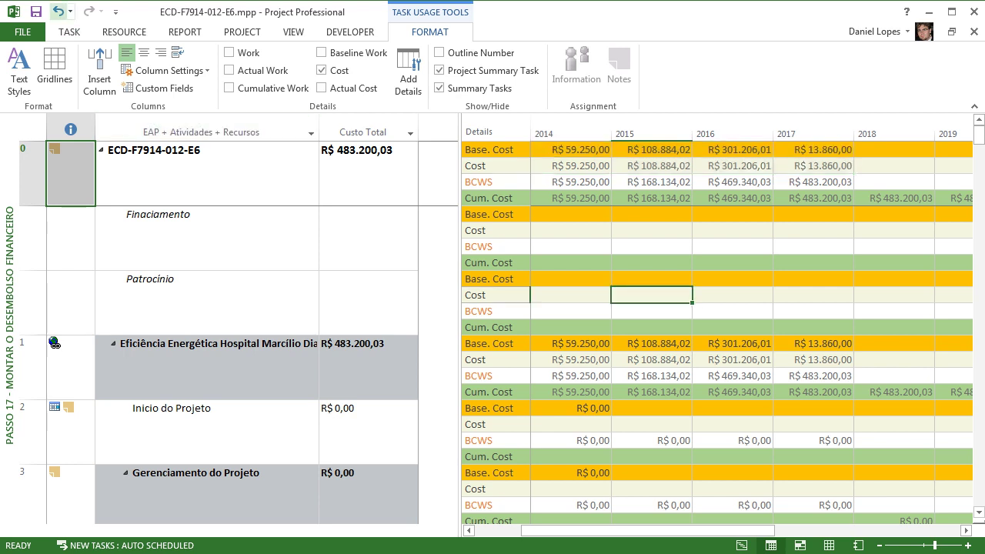
{"action": "left_click", "coordinate": [58, 11]}
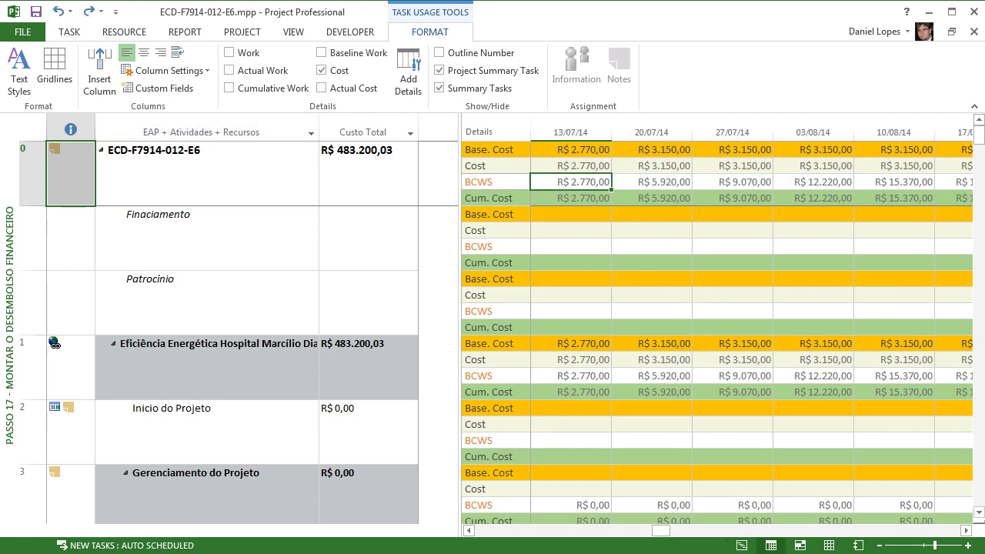
- Try to display the view Passo 18 - Montar a Dotação Orçamentária
{"action": "right_click", "coordinate": [8, 306]}
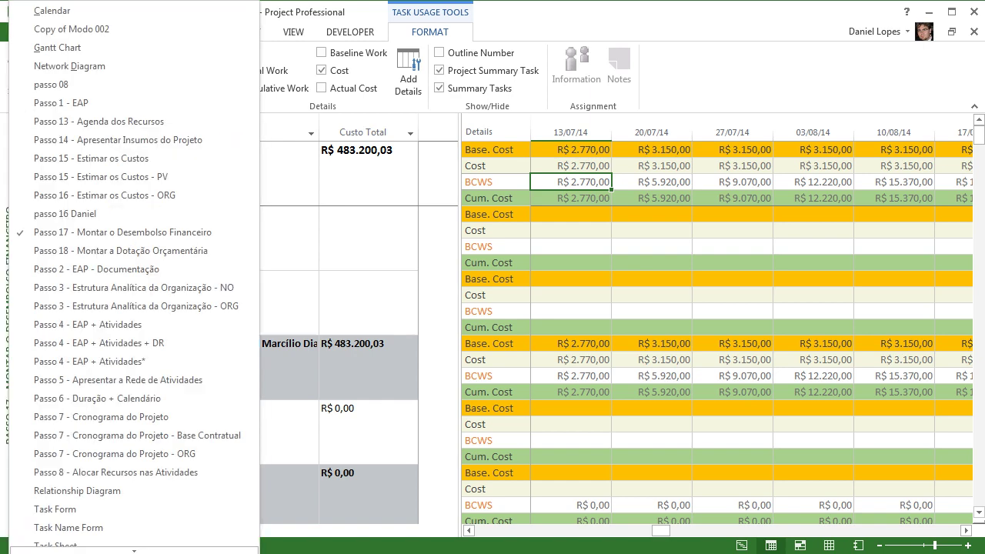
{"action": "left_click", "coordinate": [65, 250]}
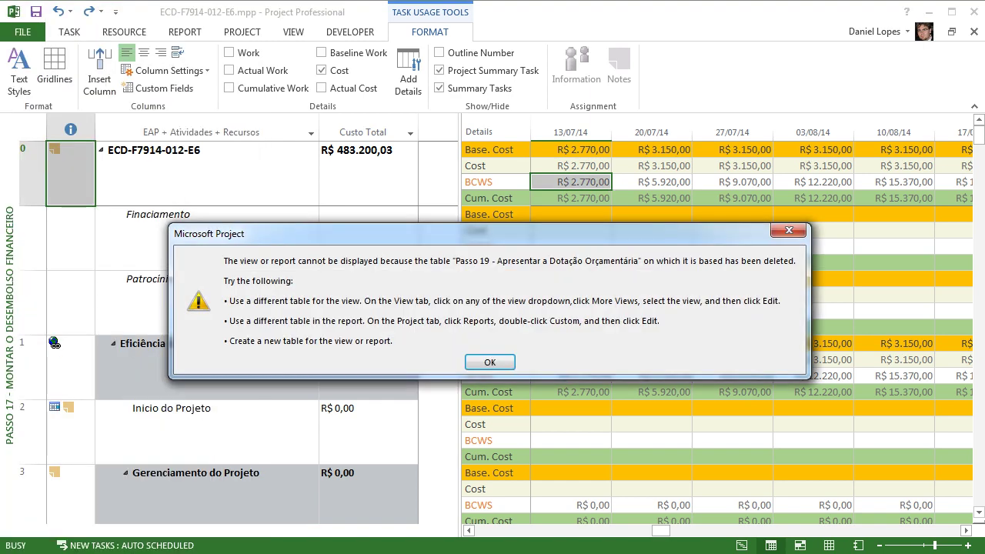
{"action": "key", "text": "Return"}
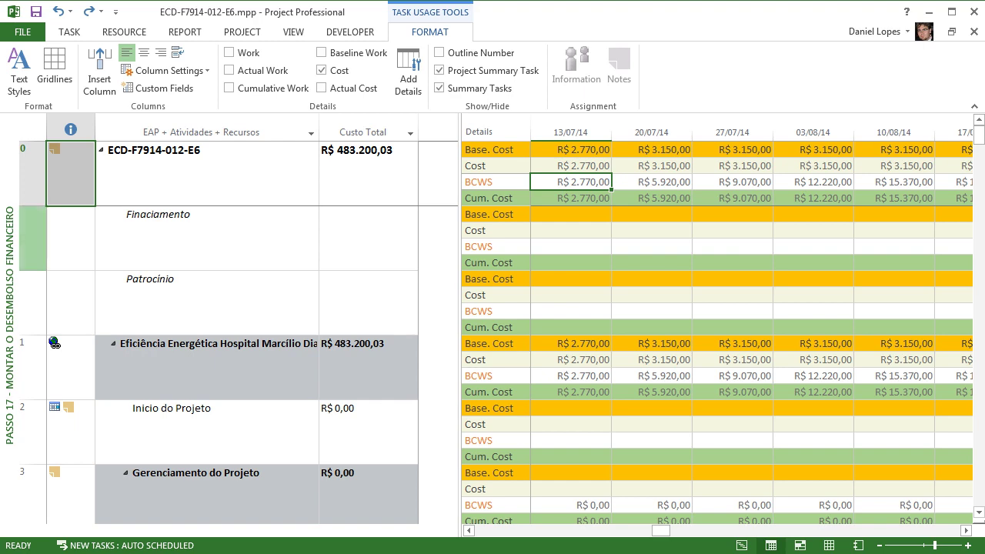
{"action": "right_click", "coordinate": [8, 246]}
{"action": "left_click", "coordinate": [65, 251]}
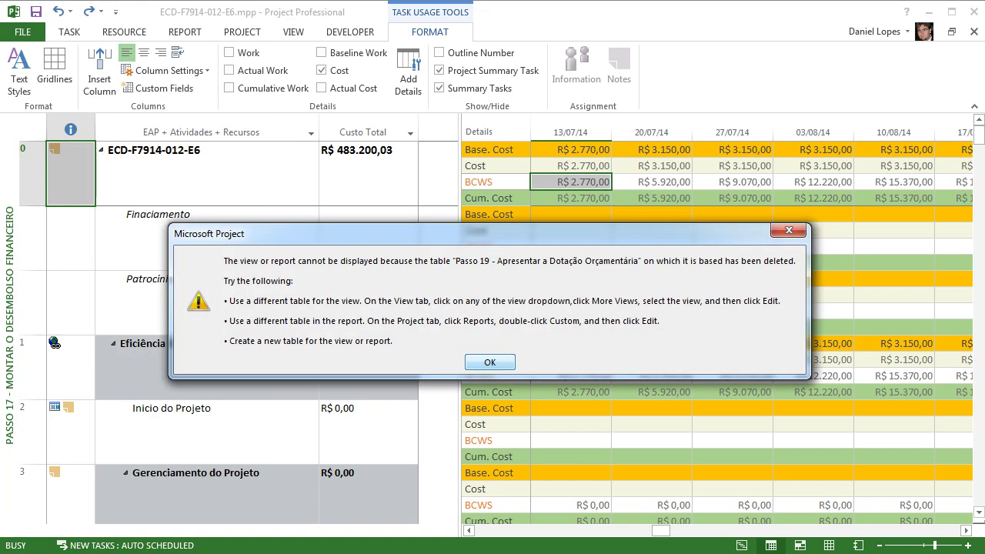
{"action": "key", "text": "Return"}
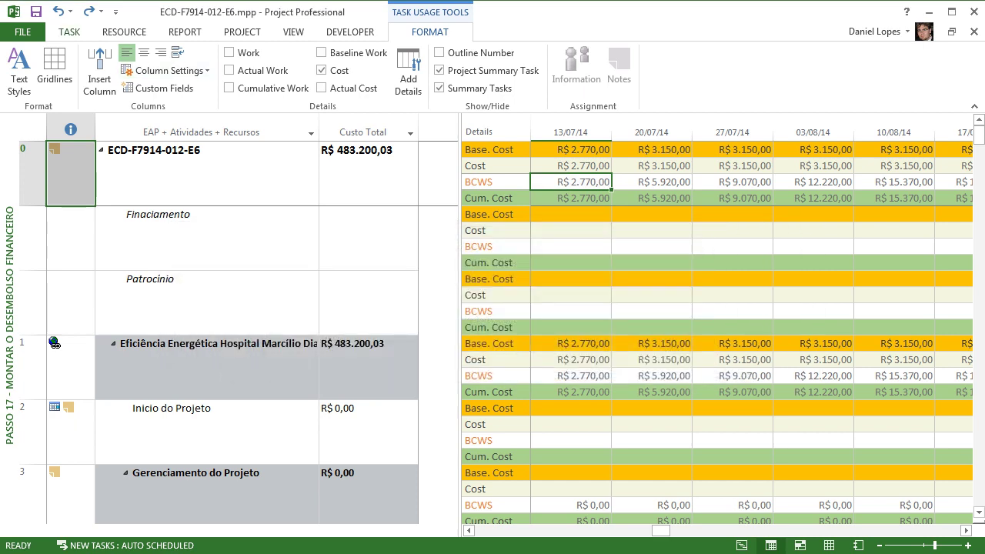
- Open the definition of the view Passo 18 - Montar a Dotação Orçamentária for editing from the full list of views
{"action": "left_click", "coordinate": [124, 32]}
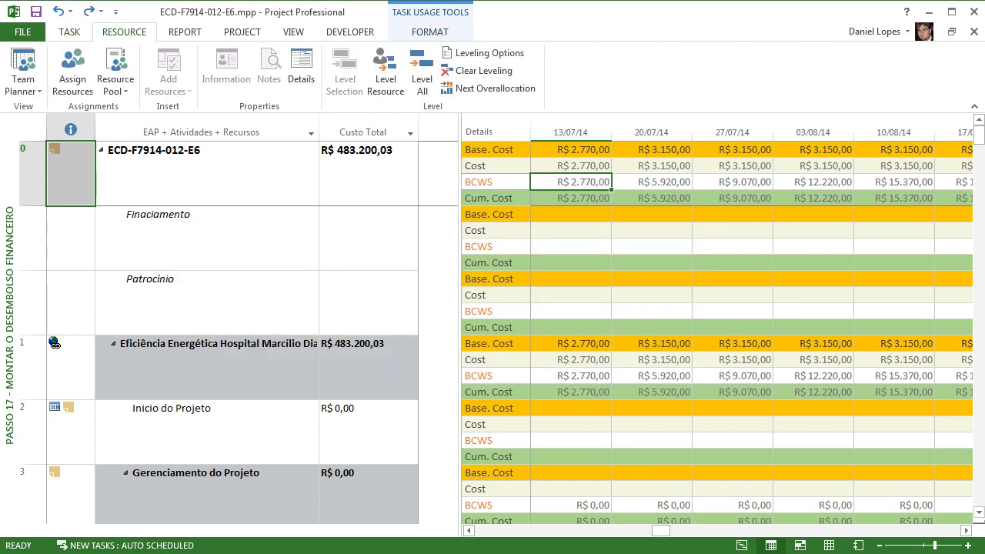
{"action": "key", "text": "alt+h"}
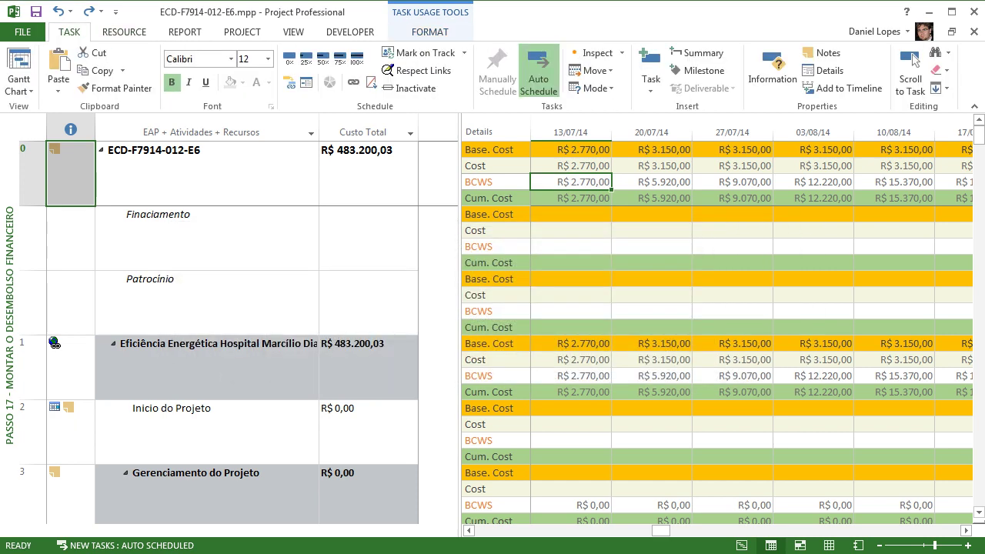
{"action": "left_click", "coordinate": [293, 32]}
{"action": "left_click", "coordinate": [113, 89]}
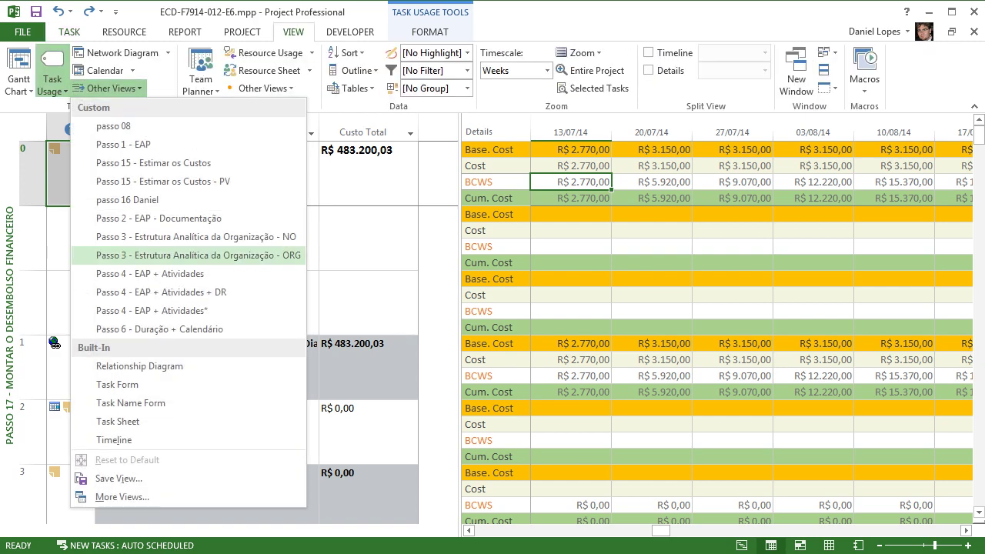
{"action": "key", "text": "m"}
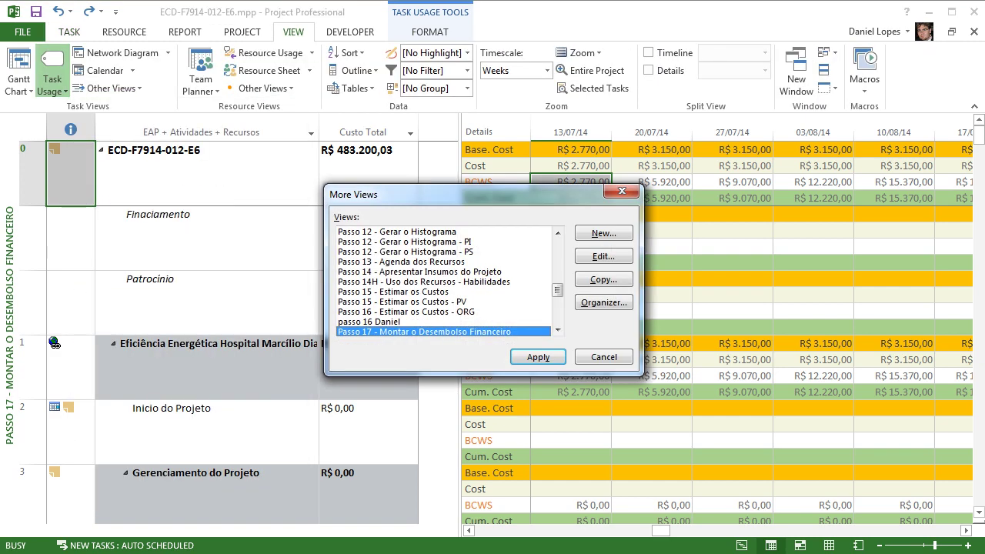
{"action": "key", "text": "Down"}
{"action": "key", "text": "alt+e"}
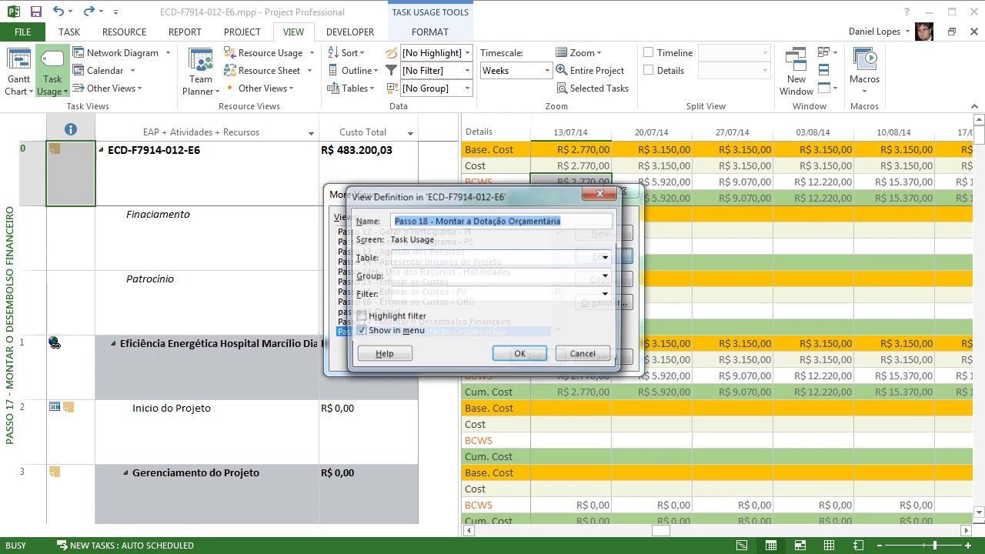
- Base the view on the table Passo 18 - Montar a Dotação Orçamentária
{"action": "key", "text": "alt+t"}
{"action": "key", "text": "alt+Down"}
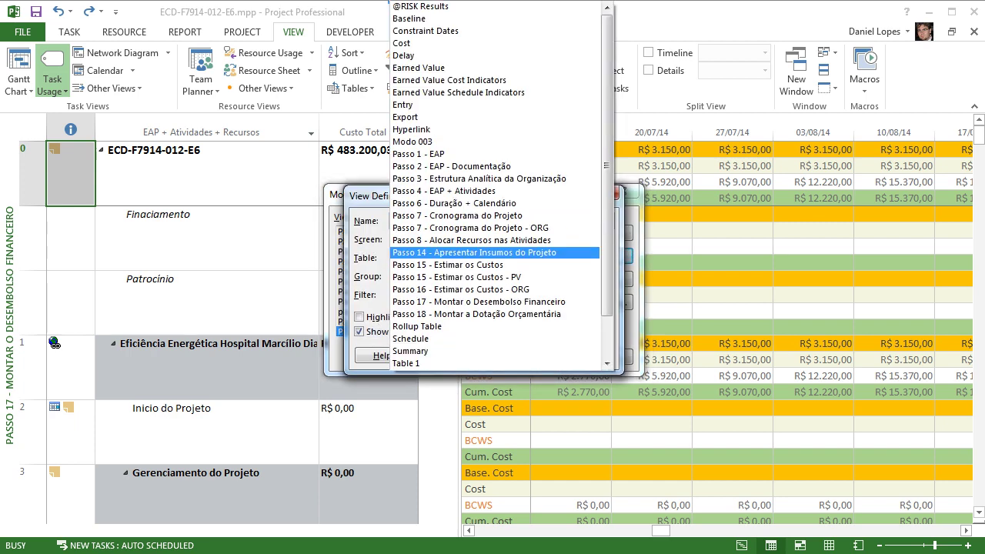
{"action": "key", "text": "Down"}
{"action": "key", "text": "Down"}
{"action": "key", "text": "Down"}
{"action": "key", "text": "Down"}
{"action": "key", "text": "Down"}
{"action": "key", "text": "Down"}
{"action": "key", "text": "Up"}
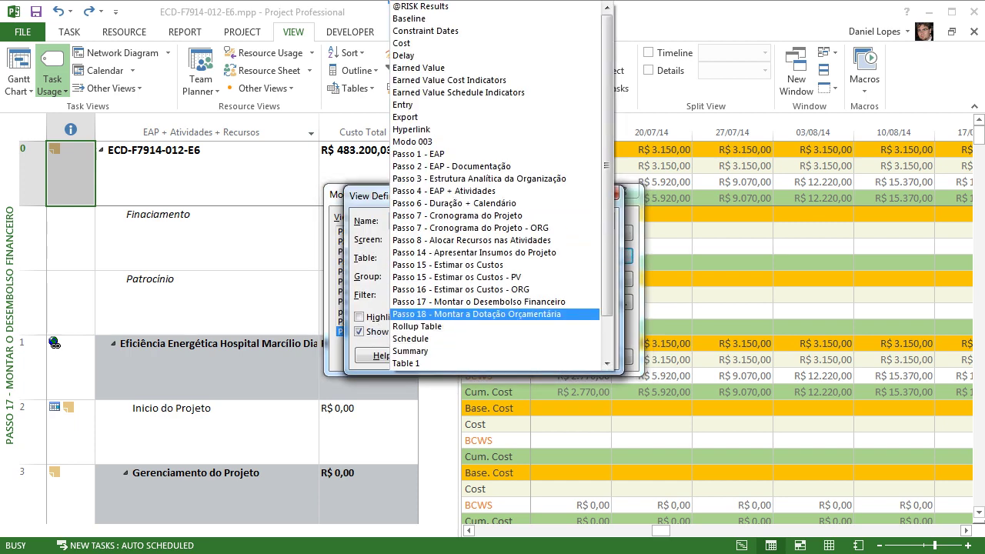
{"action": "key", "text": "Return"}
- Set the view definition's group to No Group
{"action": "key", "text": "alt+g"}
{"action": "key", "text": "alt+Down"}
{"action": "key", "text": "p"}
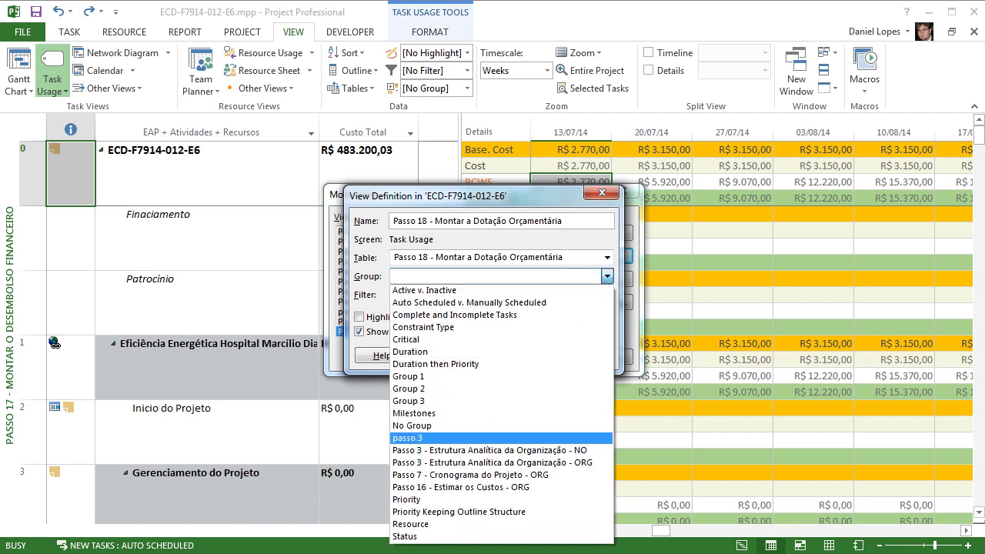
{"action": "key", "text": "r"}
{"action": "key", "text": "s"}
{"action": "key", "text": "c"}
{"action": "key", "text": "a"}
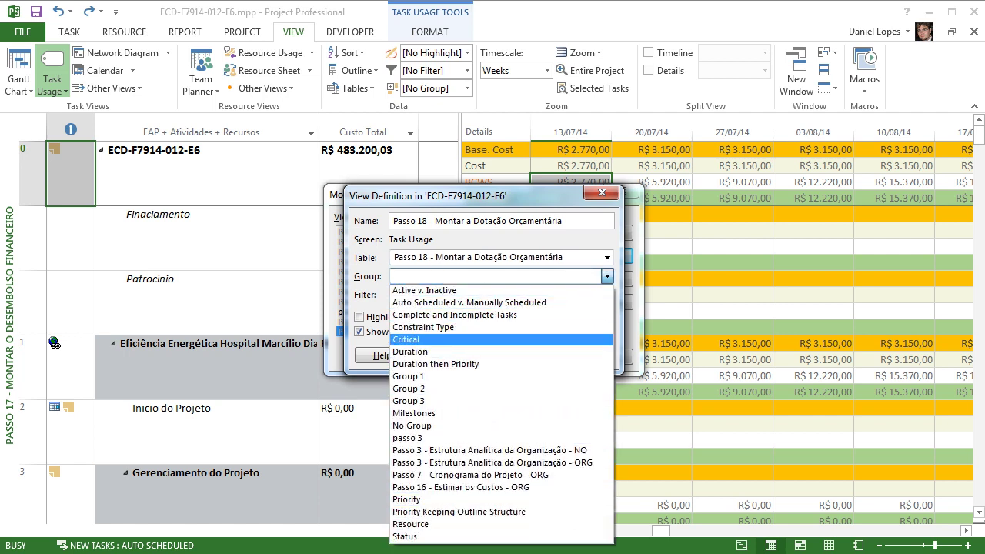
{"action": "left_click", "coordinate": [413, 426]}
- Set the view definition's filter to All Tasks
{"action": "key", "text": "alt+f"}
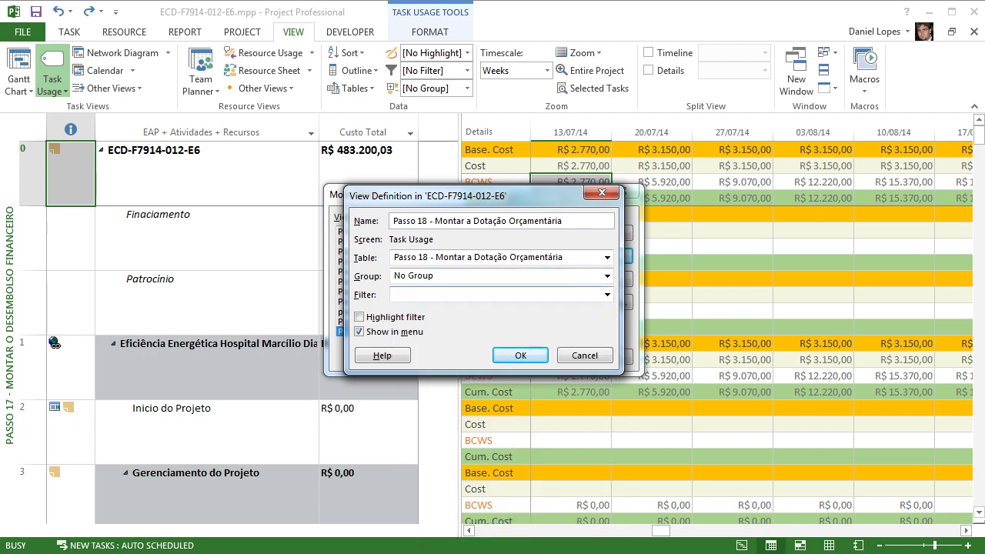
{"action": "key", "text": "alt+Down"}
{"action": "key", "text": "p"}
{"action": "key", "text": "i"}
{"action": "key", "text": "a"}
{"action": "key", "text": "Down"}
{"action": "key", "text": "Down"}
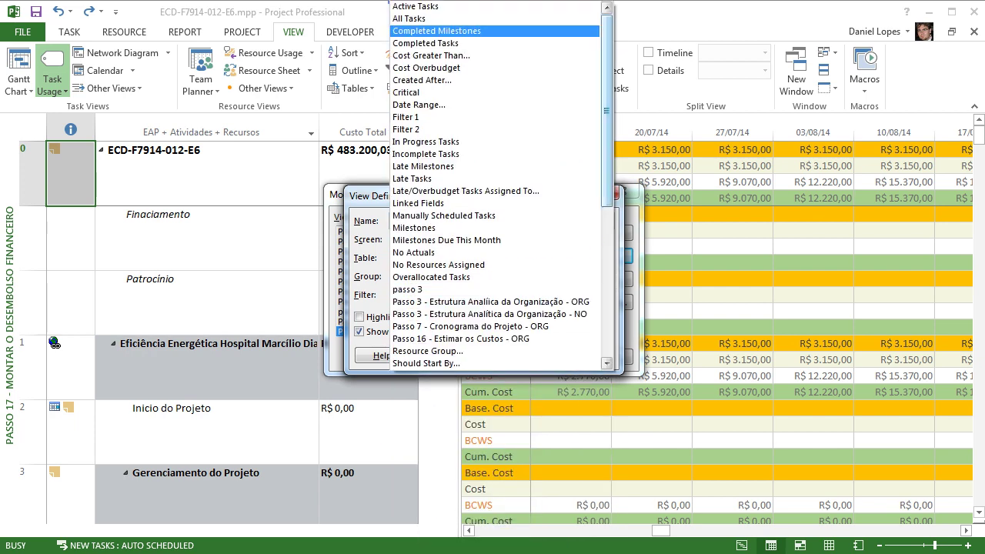
{"action": "key", "text": "Up"}
{"action": "key", "text": "Up"}
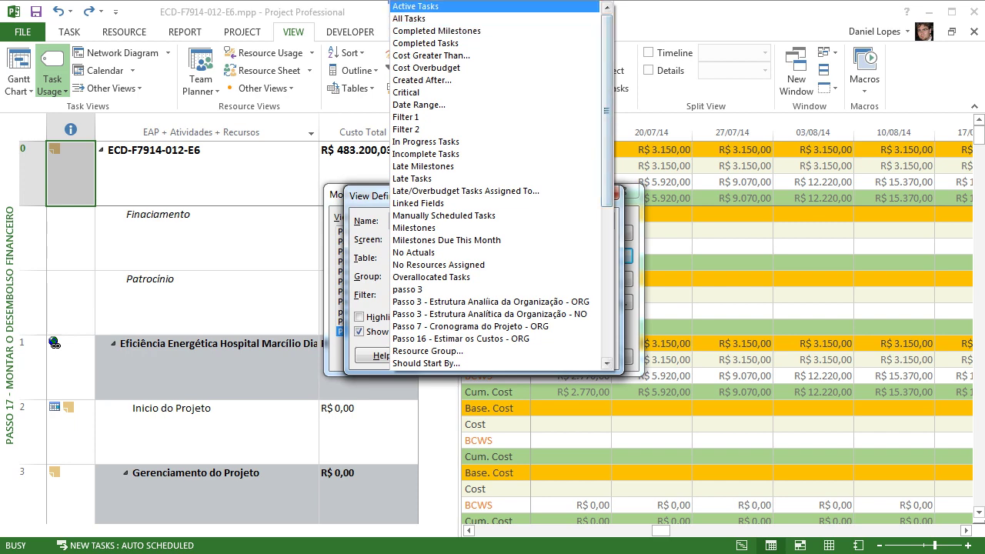
{"action": "key", "text": "Down"}
{"action": "key", "text": "Return"}
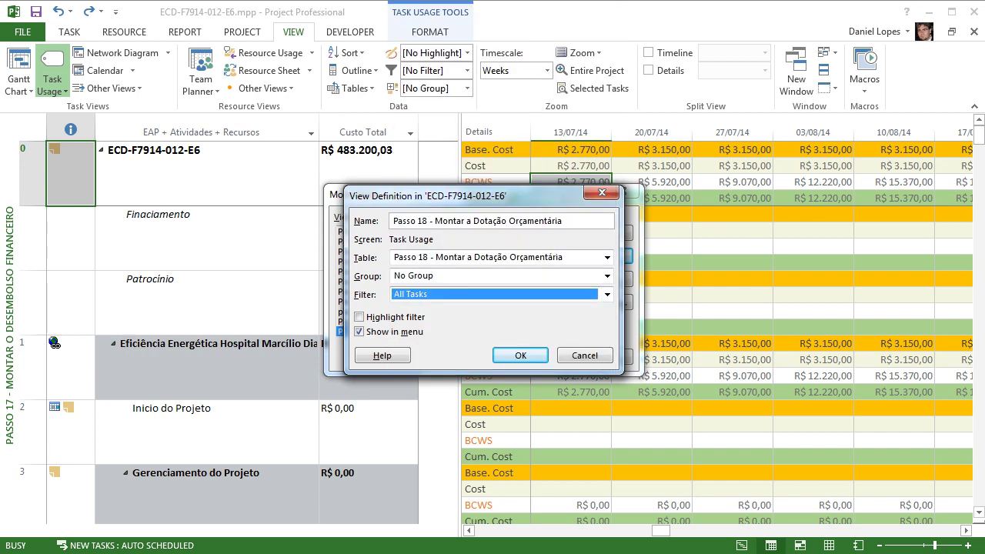
- Save the definition and apply the Passo 18 view, widening its table area to fit the Trabalho column
{"action": "key", "text": "Return"}
{"action": "key", "text": "Return"}
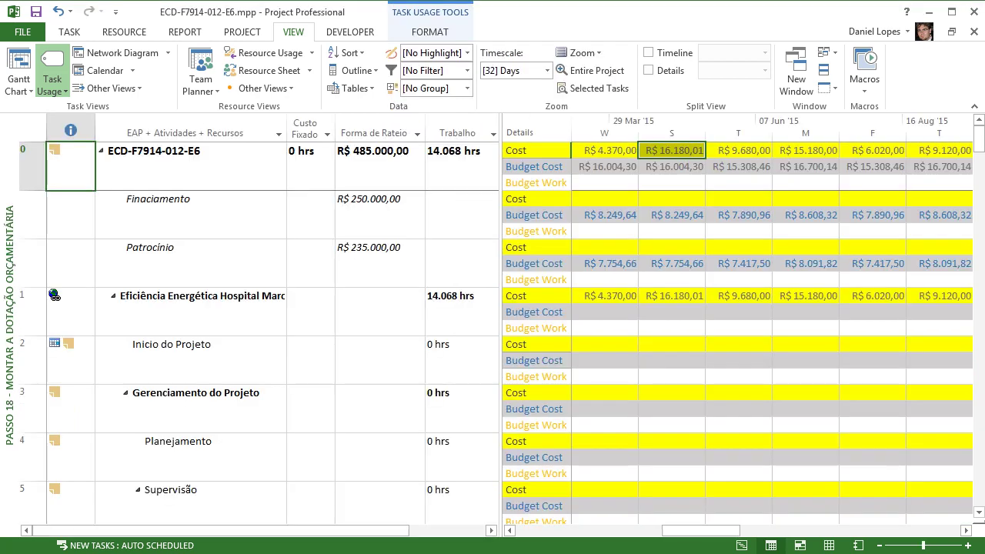
{"action": "left_click_drag", "start_coordinate": [500, 308], "coordinate": [520, 323]}
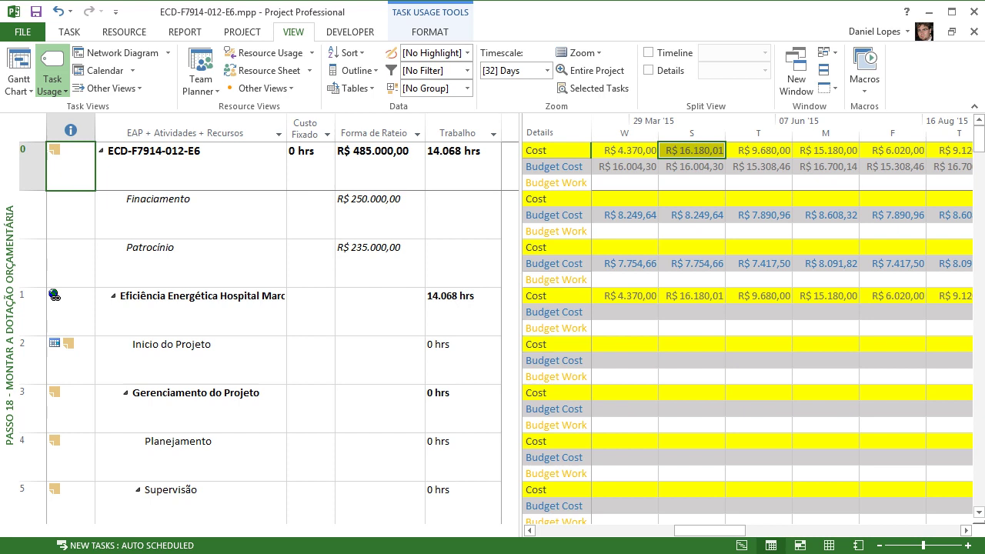
- Widen the table area and insert a Budget Work column before the Trabalho column
{"action": "left_click", "coordinate": [462, 215]}
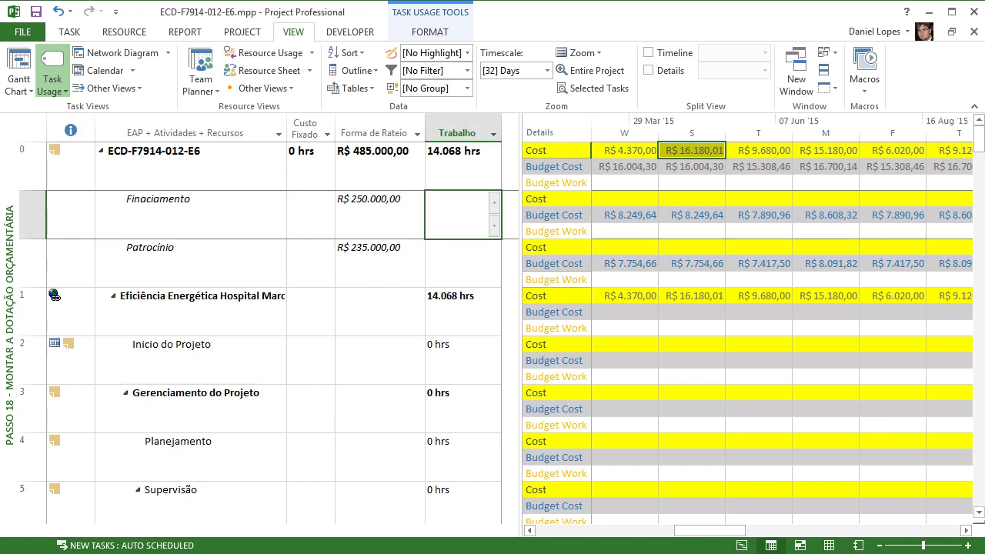
{"action": "left_click_drag", "start_coordinate": [521, 230], "coordinate": [571, 231]}
{"action": "left_click", "coordinate": [380, 163]}
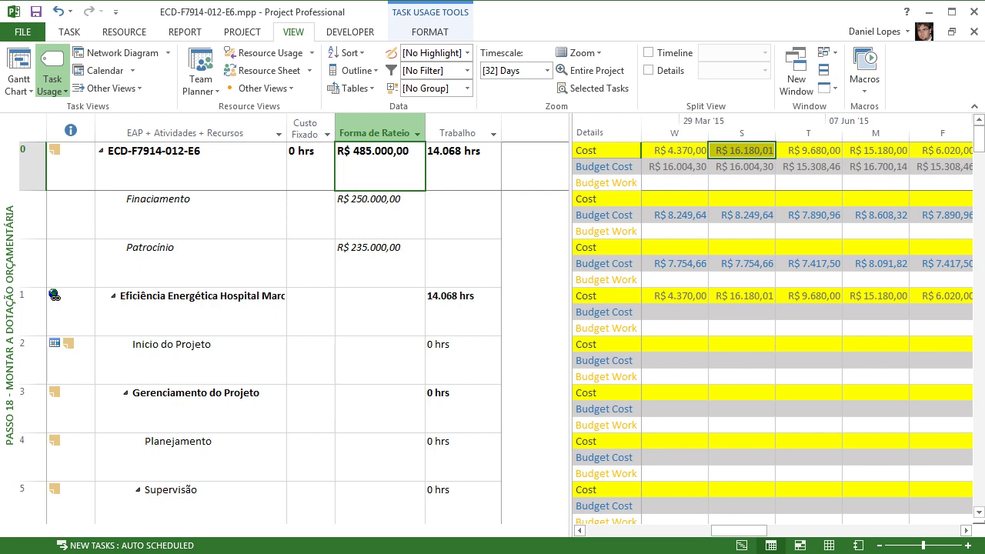
{"action": "right_click", "coordinate": [459, 134]}
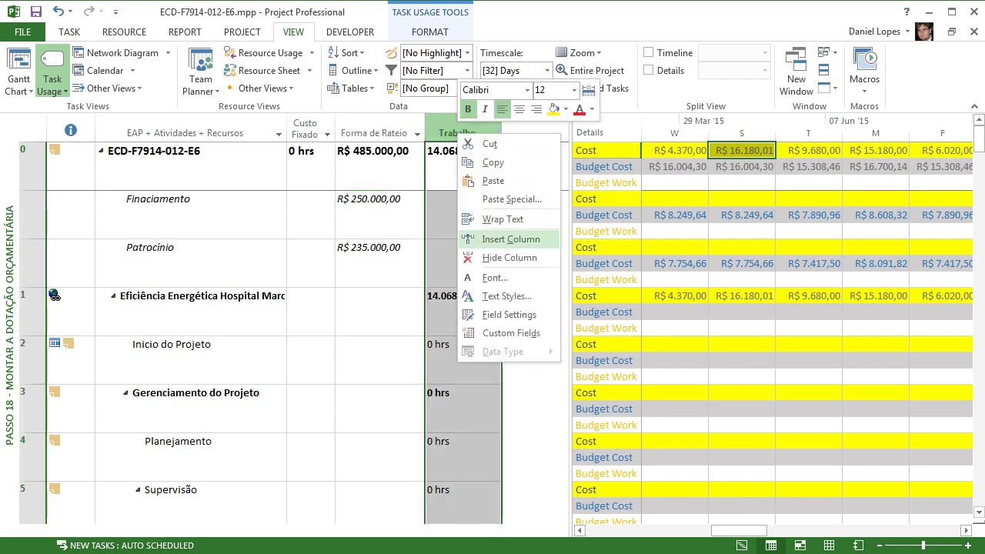
{"action": "left_click", "coordinate": [511, 239]}
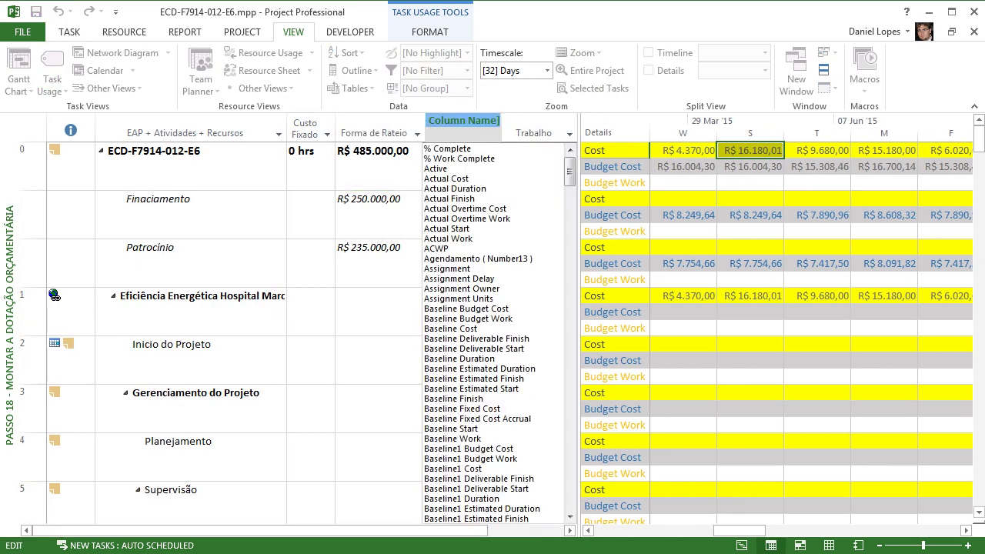
{"action": "type", "text": "budget Cost"}
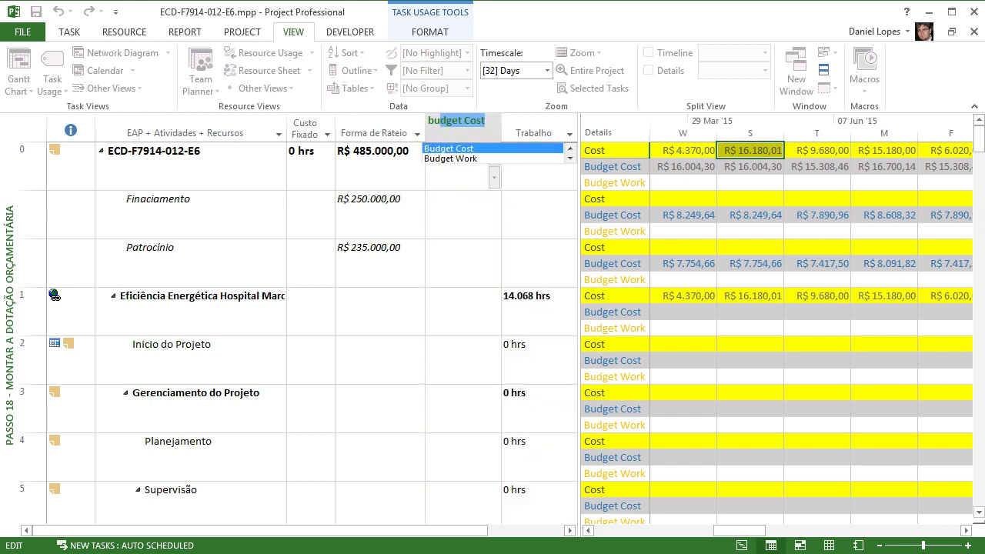
{"action": "key", "text": "Down"}
{"action": "key", "text": "Return"}
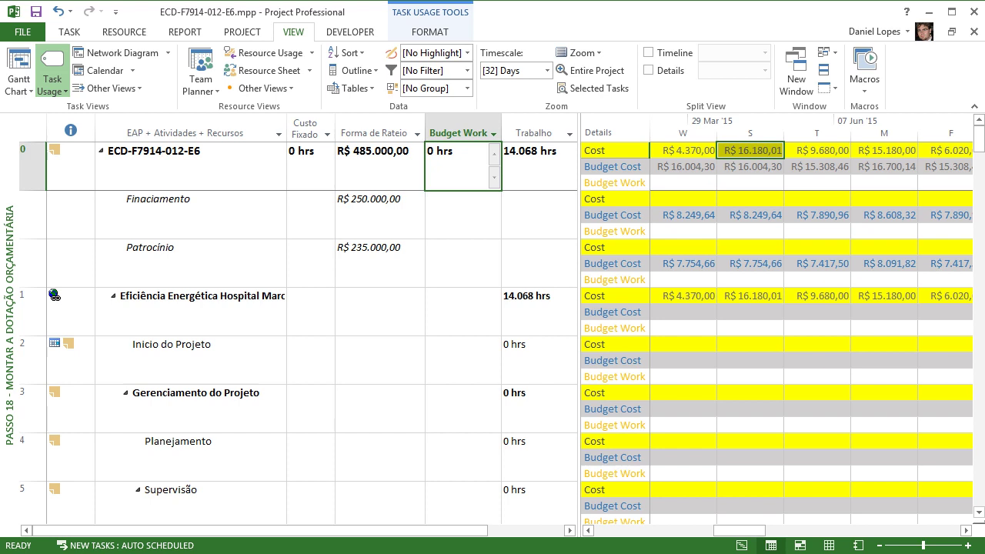
- Examine the Forma de Rateio and Budget Work entries of the Finaciamento and Patrocínio rows
{"action": "key", "text": "Down"}
{"action": "key", "text": "Left"}
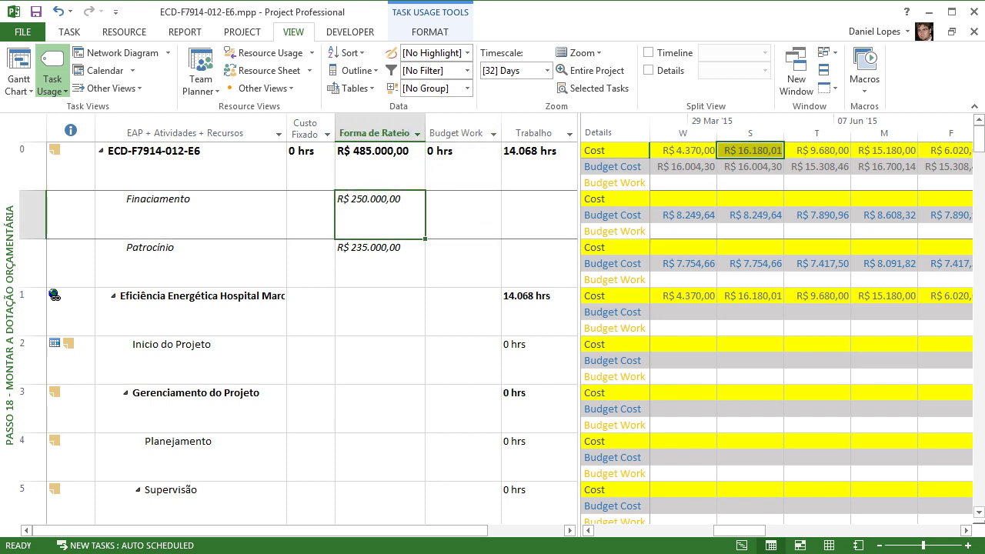
{"action": "key", "text": "Down"}
{"action": "key", "text": "Up"}
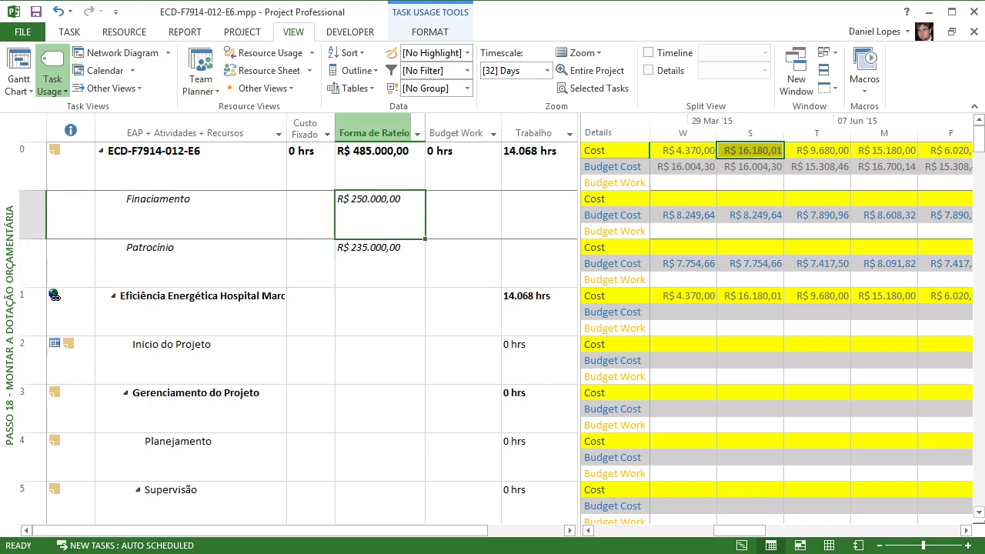
{"action": "left_click", "coordinate": [169, 204]}
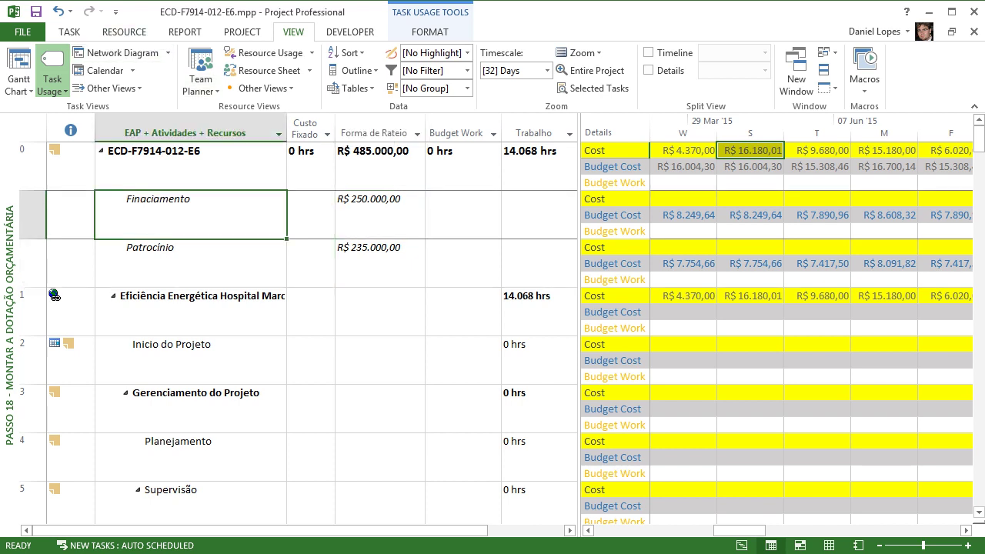
{"action": "key", "text": "Down"}
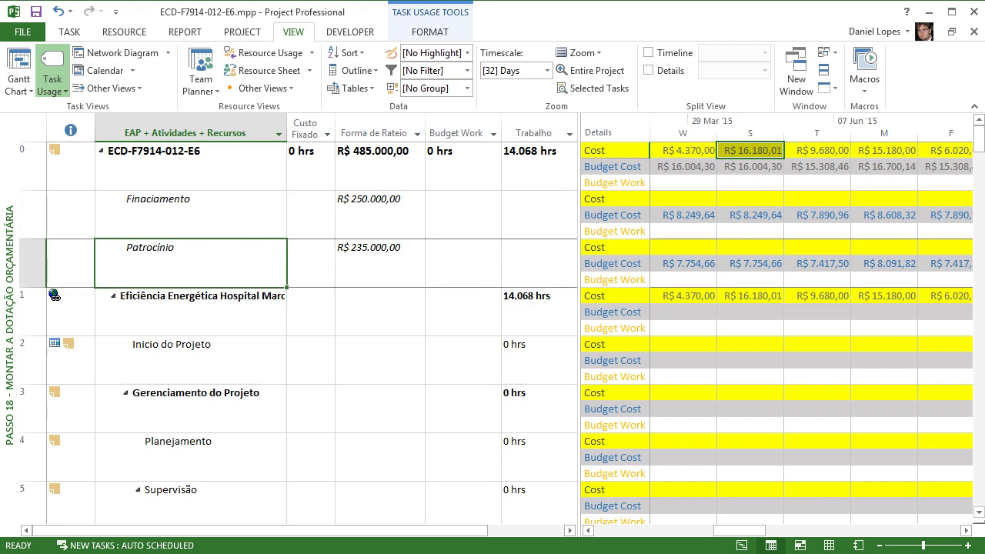
- Review the resources available and assigned to the project summary task ECD-F7914-012-E6 in Assign Resources
{"action": "key", "text": "Up"}
{"action": "key", "text": "Up"}
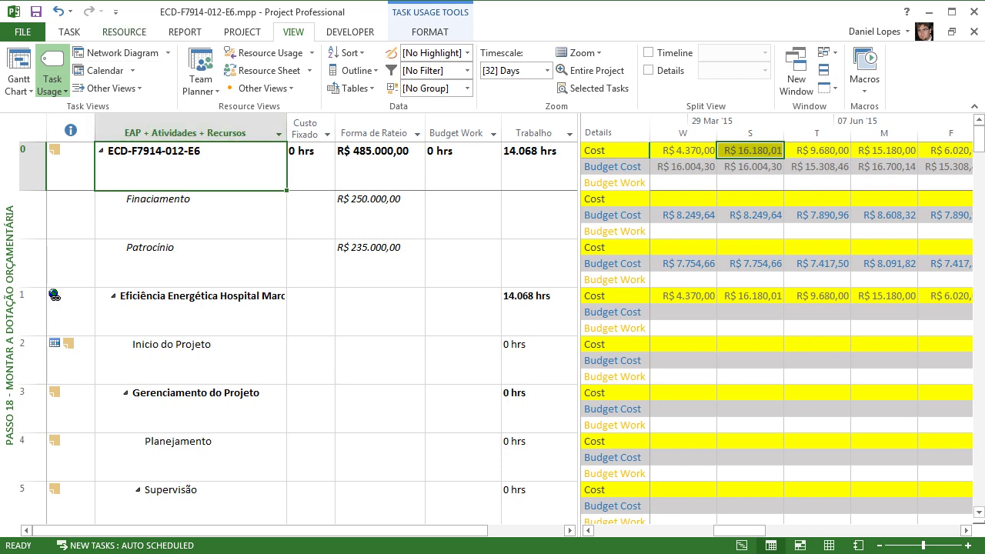
{"action": "left_click", "coordinate": [124, 31]}
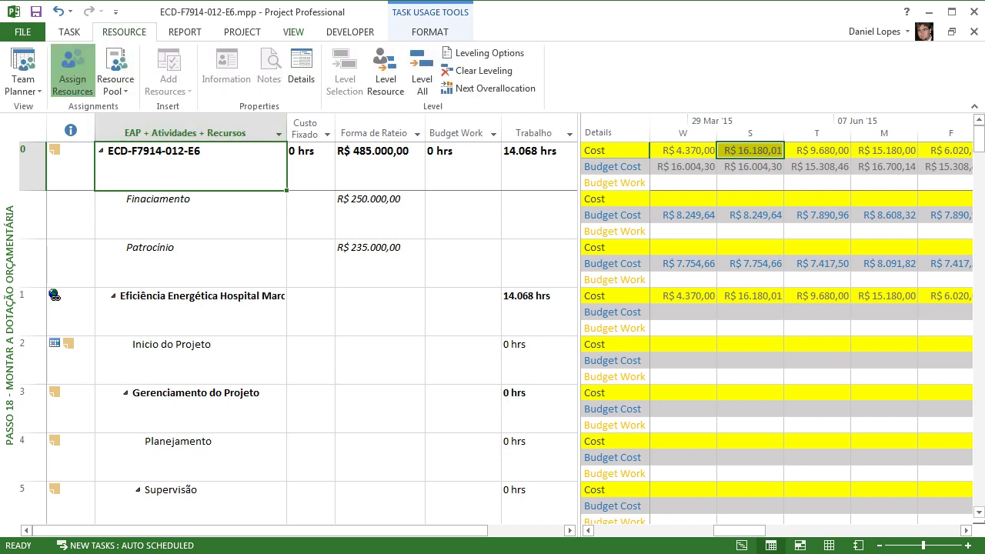
{"action": "left_click", "coordinate": [72, 70]}
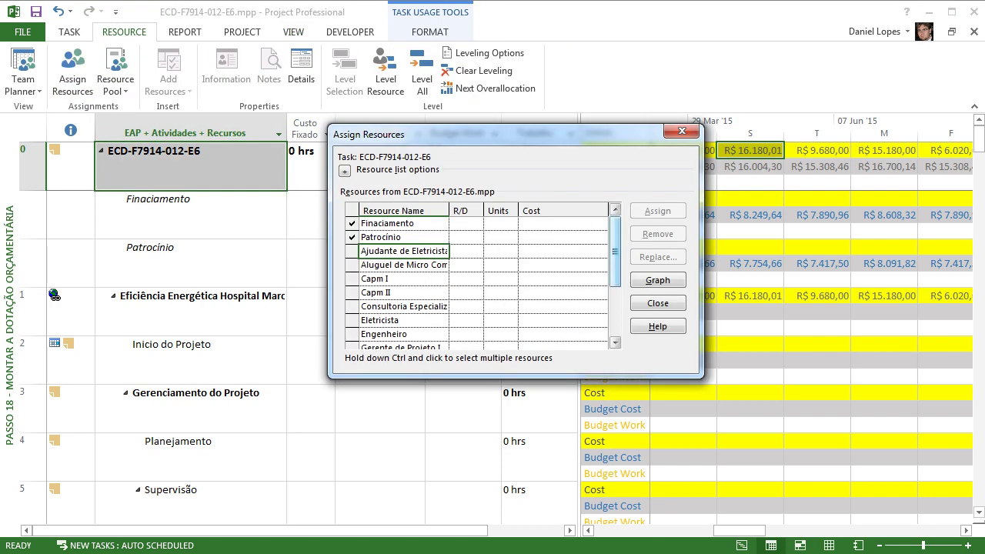
{"action": "scroll", "coordinate": [477, 280], "scroll_direction": "down", "scroll_amount": 3}
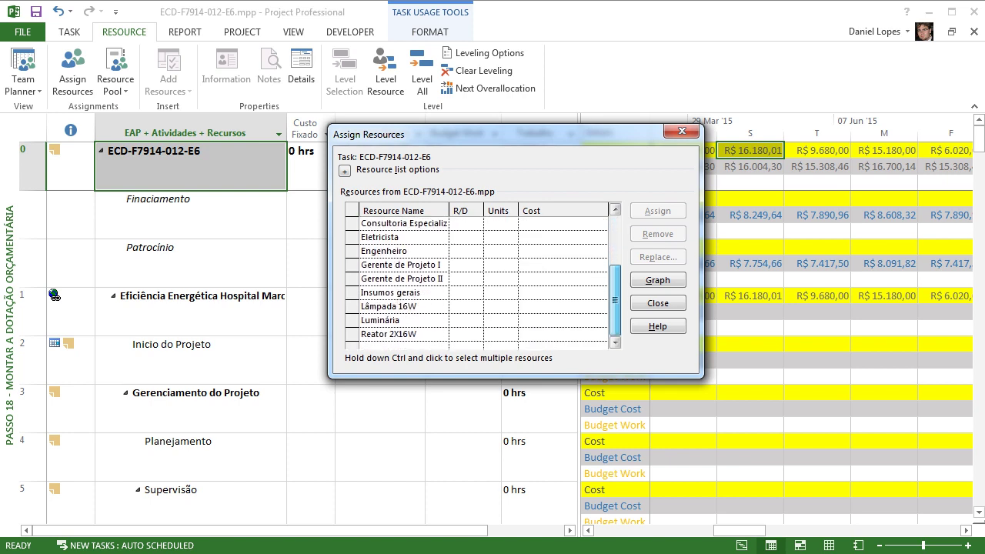
{"action": "scroll", "coordinate": [477, 281], "scroll_direction": "up", "scroll_amount": 3}
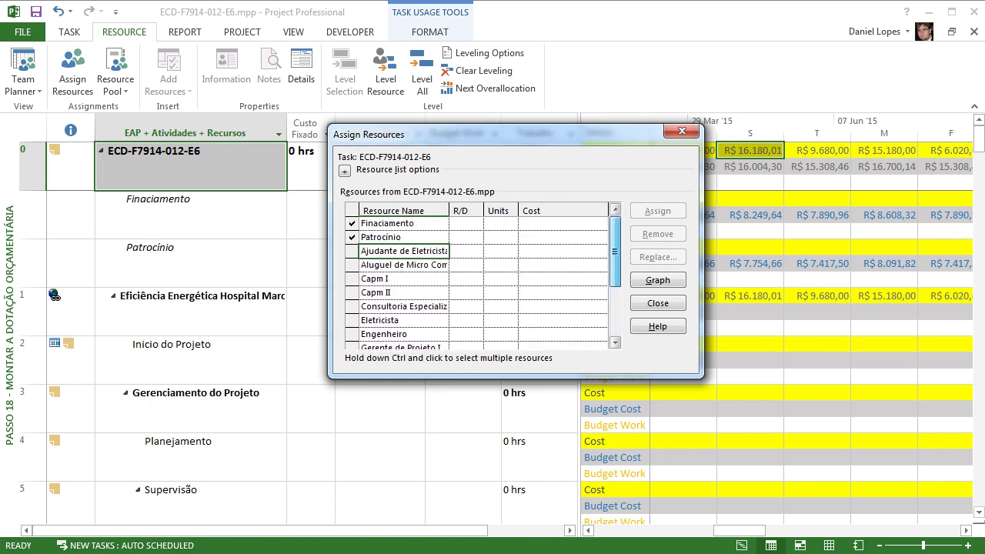
{"action": "scroll", "coordinate": [477, 281], "scroll_direction": "down", "scroll_amount": 3}
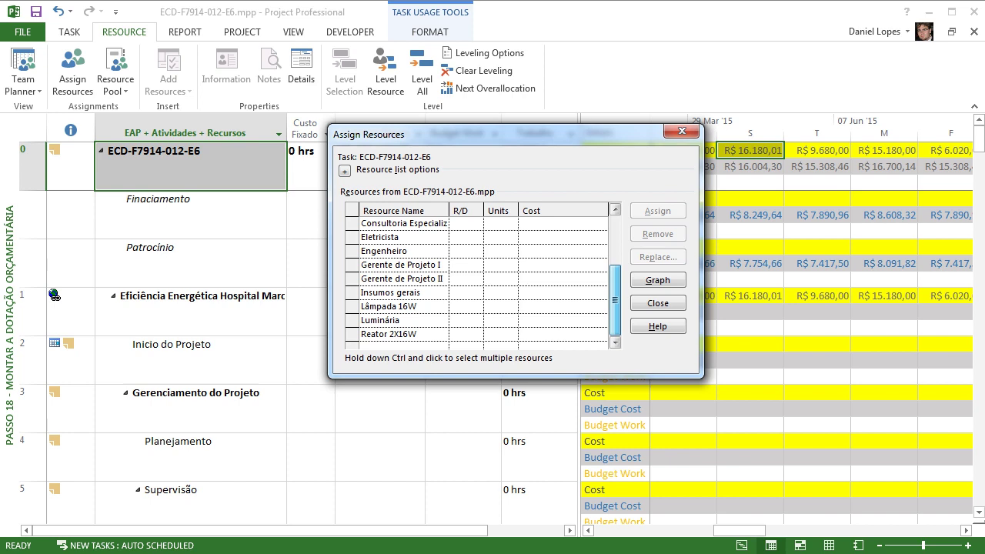
{"action": "left_click_drag", "start_coordinate": [615, 300], "coordinate": [615, 252]}
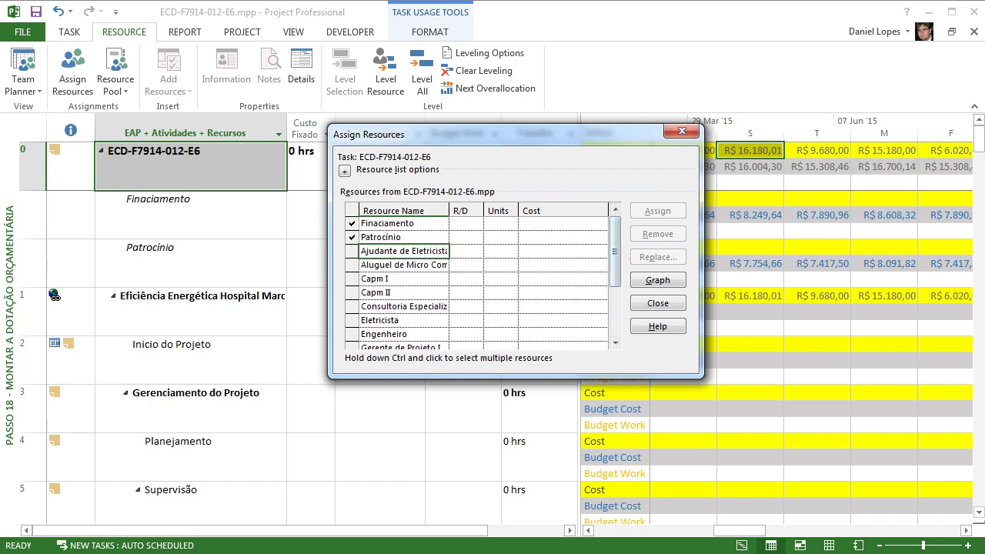
{"action": "left_click", "coordinate": [681, 131]}
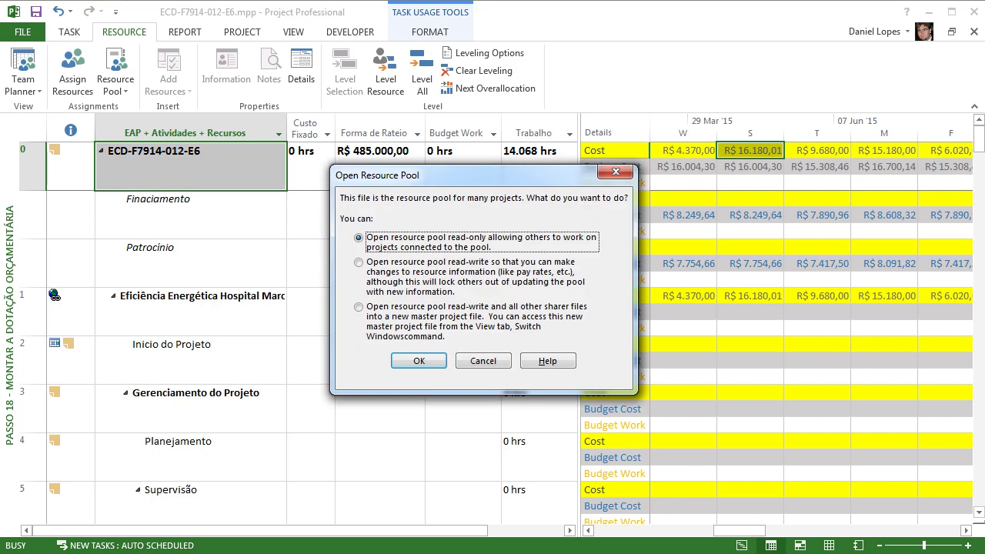
- Open the resource pool E6-Pool.mpp read-only, apply the view Passo 8 - Criação do Pool de Recursos, and enlarge its sheet area
{"action": "key", "text": "Return"}
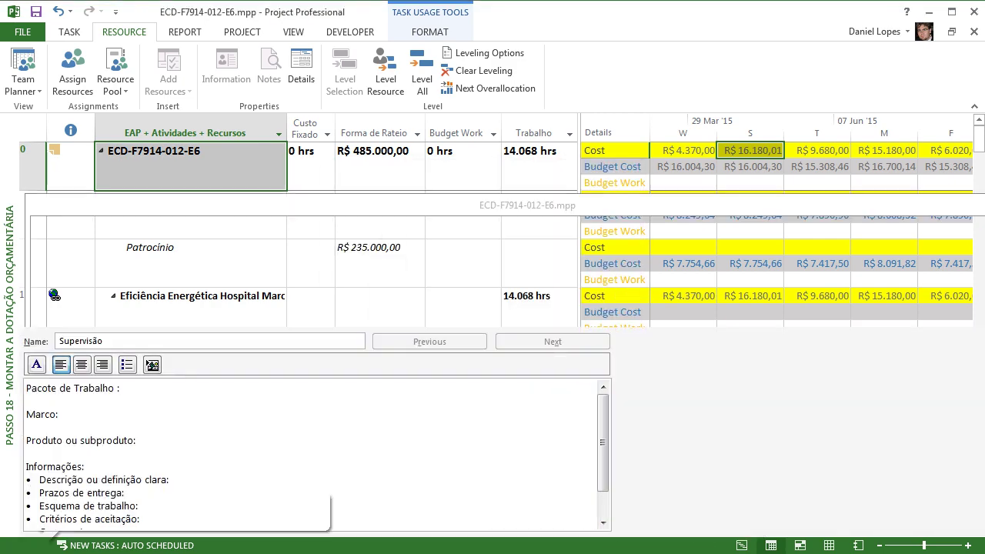
{"action": "right_click", "coordinate": [10, 217]}
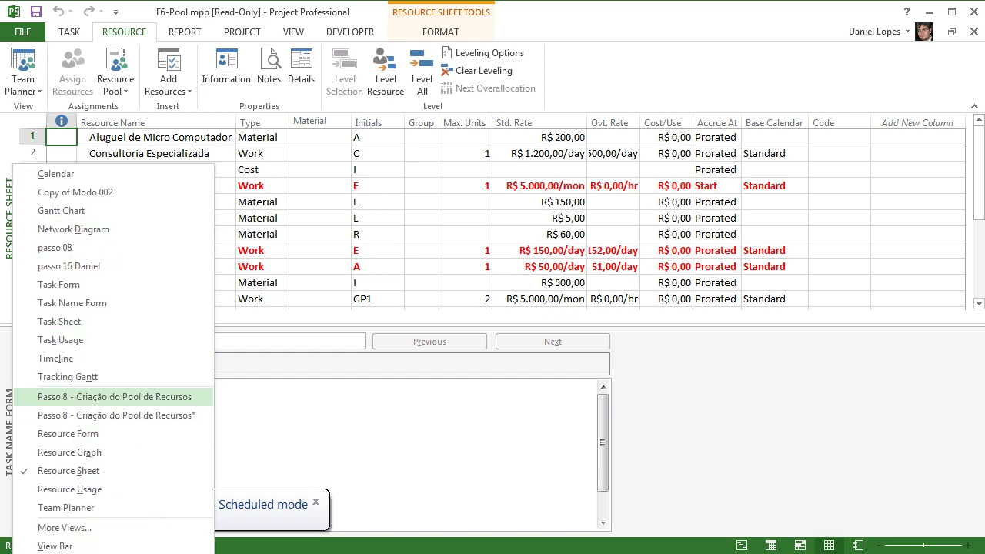
{"action": "left_click", "coordinate": [115, 397]}
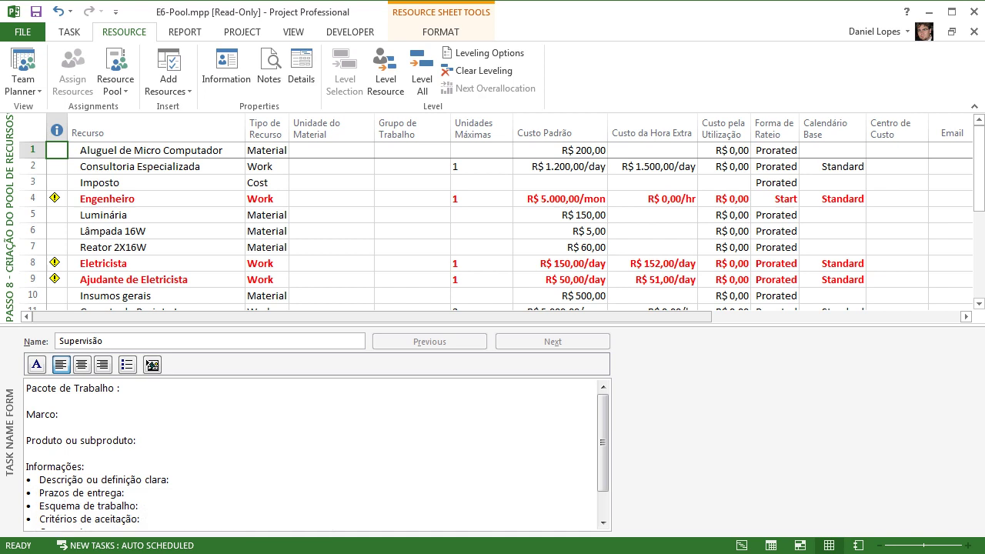
{"action": "left_click_drag", "start_coordinate": [308, 325], "coordinate": [308, 464]}
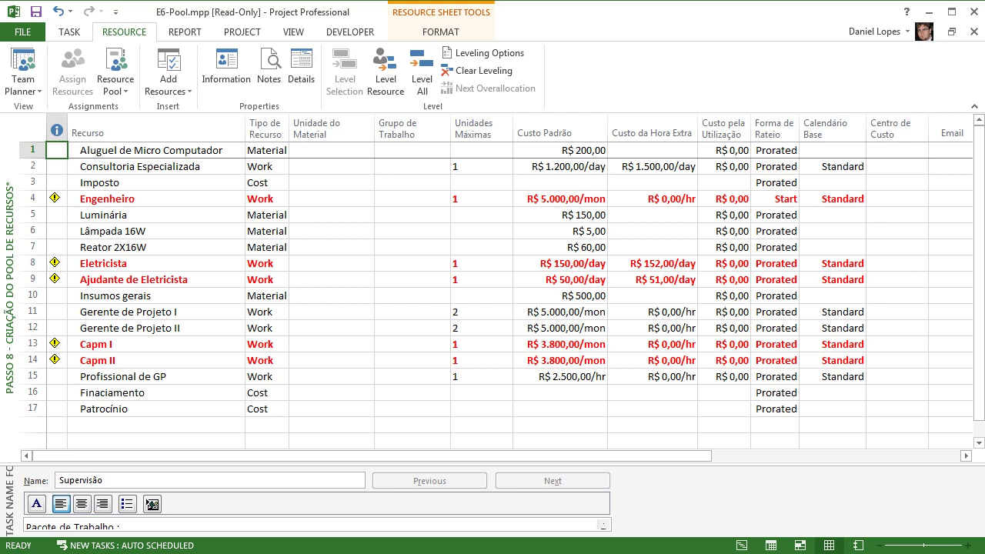
- Check the resource types of Finaciamento and Patrocínio, and add a resource named Aporte de Horas below them
{"action": "left_click", "coordinate": [263, 392]}
{"action": "left_click", "coordinate": [263, 409]}
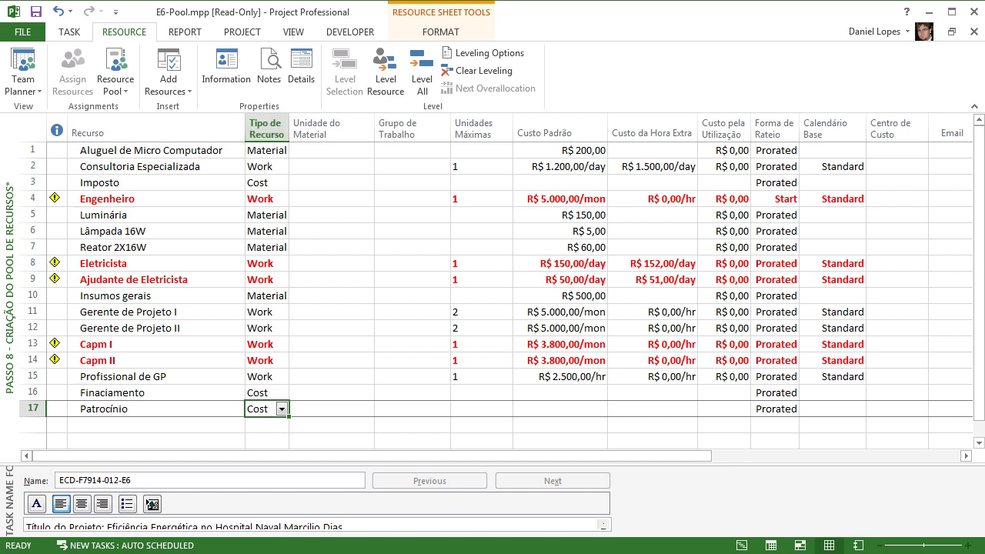
{"action": "left_click", "coordinate": [156, 425]}
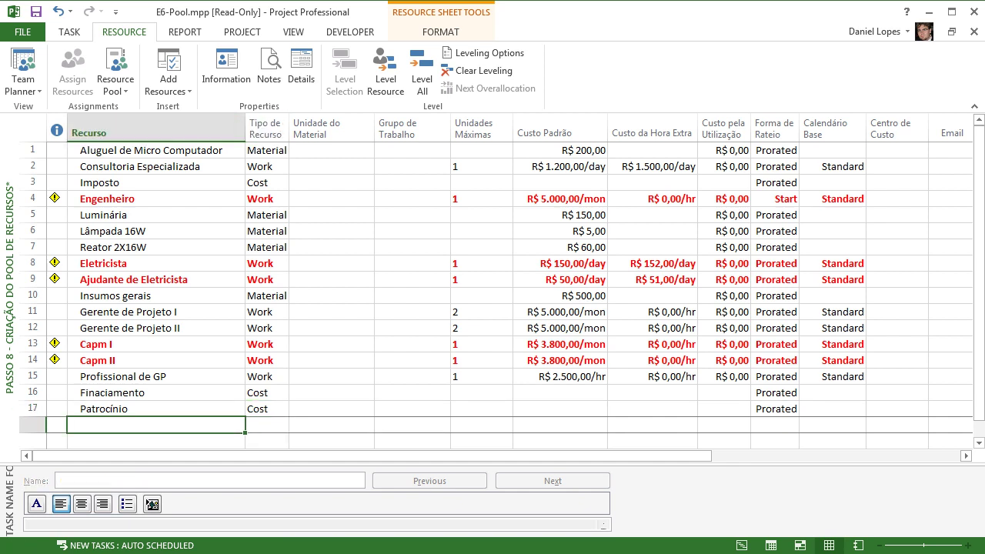
{"action": "type", "text": "Aporte "}
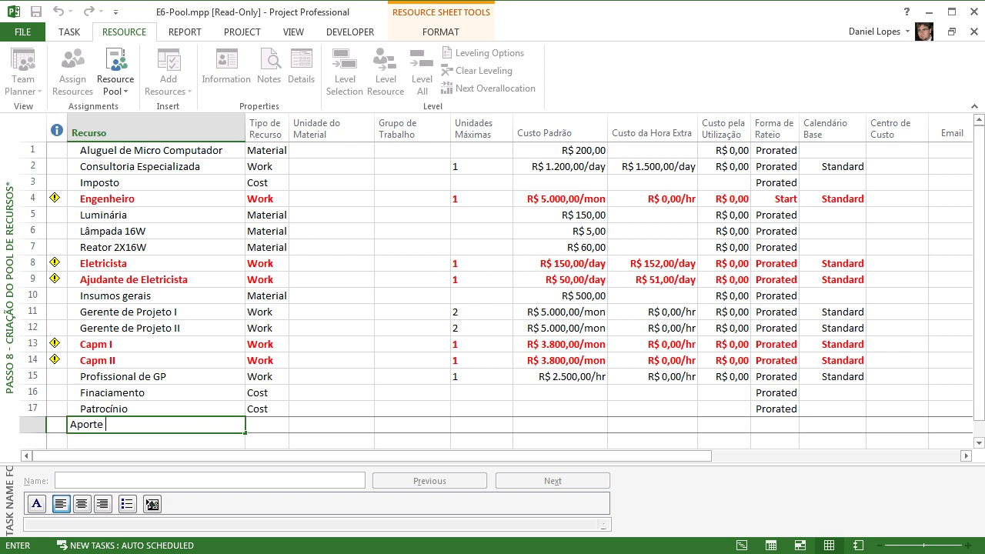
{"action": "type", "text": "de Horas"}
{"action": "key", "text": "Return"}
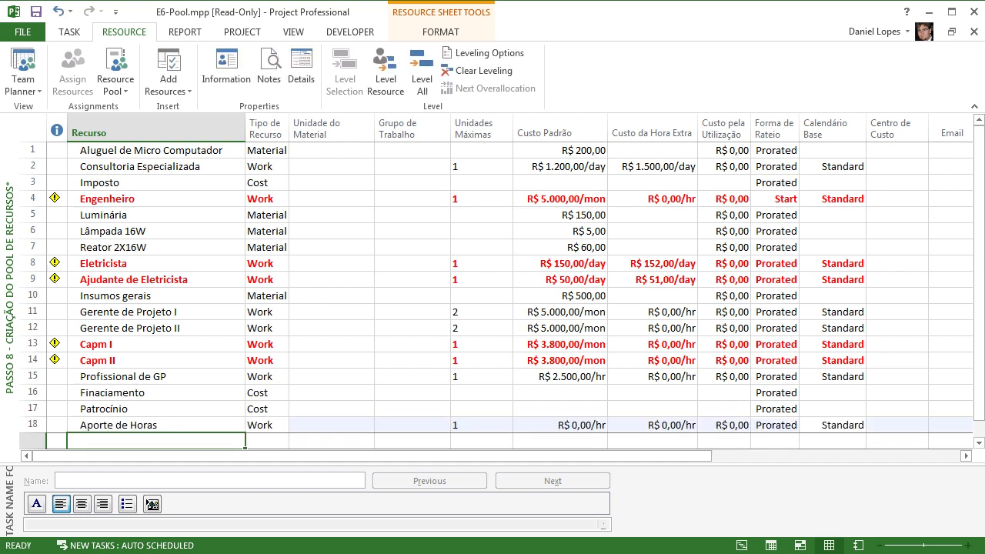
- Insert the Budget column before the Tipo de Recurso column in the resource sheet
{"action": "right_click", "coordinate": [279, 123]}
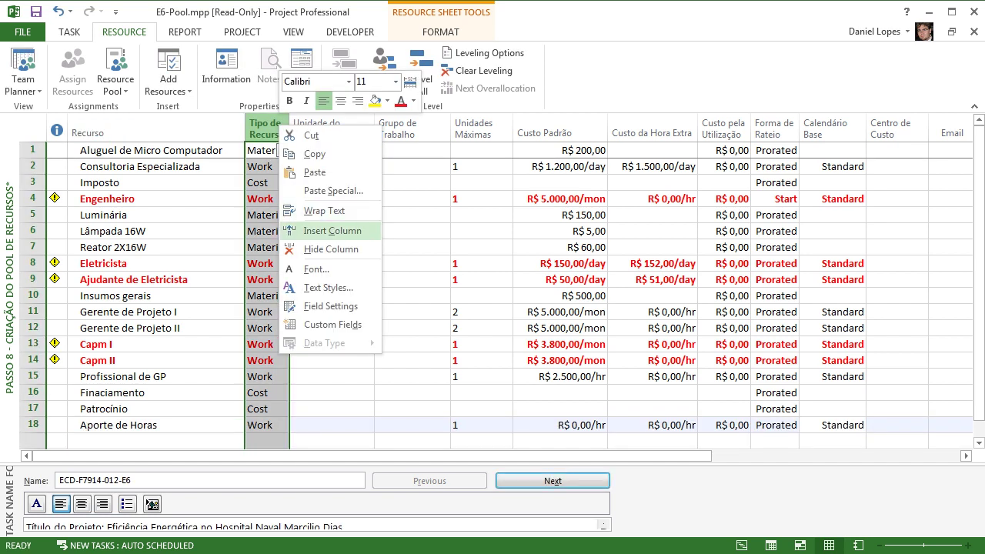
{"action": "left_click", "coordinate": [331, 230]}
{"action": "type", "text": "budget"}
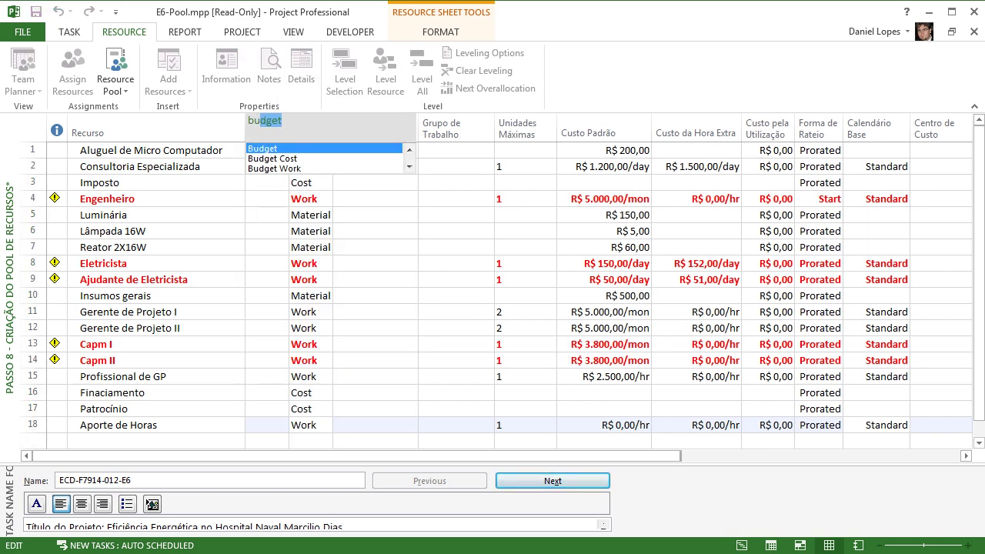
{"action": "key", "text": "Return"}
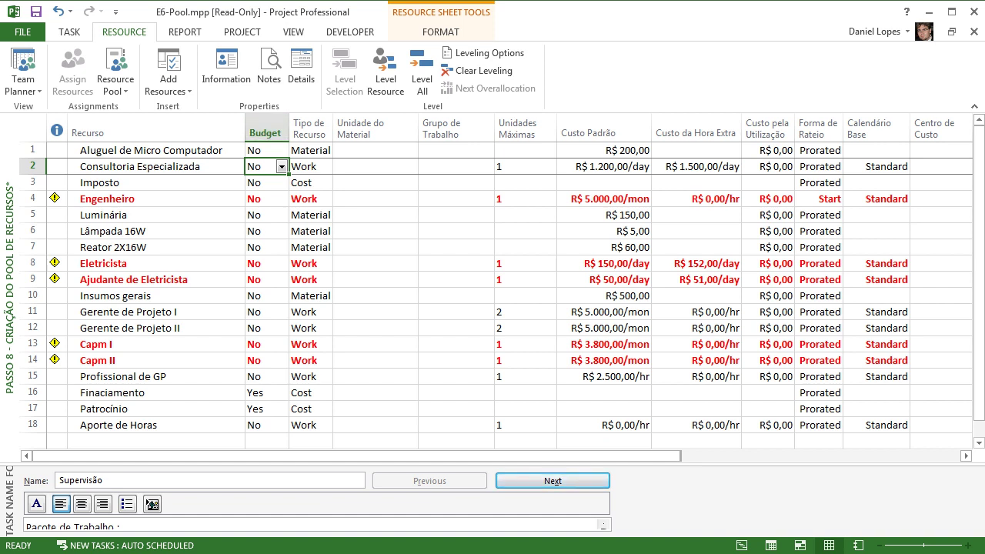
- Set the Budget field of the Aporte de Horas resource to Yes
{"action": "left_click", "coordinate": [262, 424]}
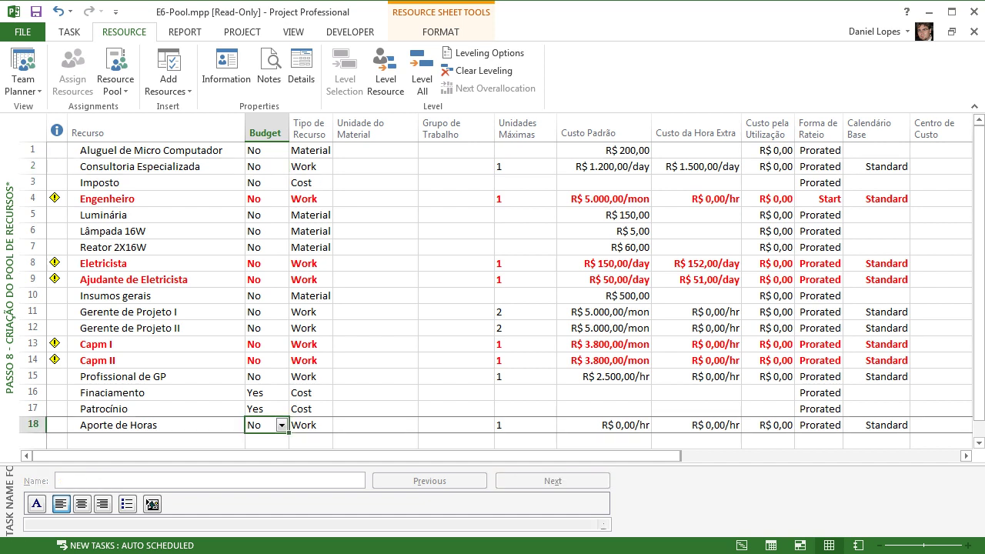
{"action": "left_click", "coordinate": [262, 394]}
{"action": "left_click", "coordinate": [261, 425]}
{"action": "left_click", "coordinate": [282, 425]}
{"action": "type", "text": "Yes"}
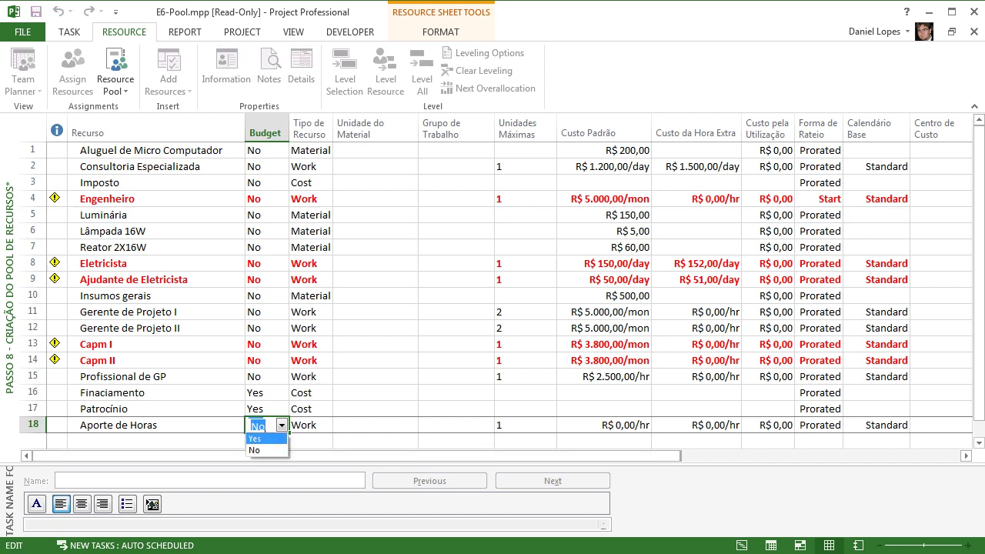
{"action": "key", "text": "Return"}
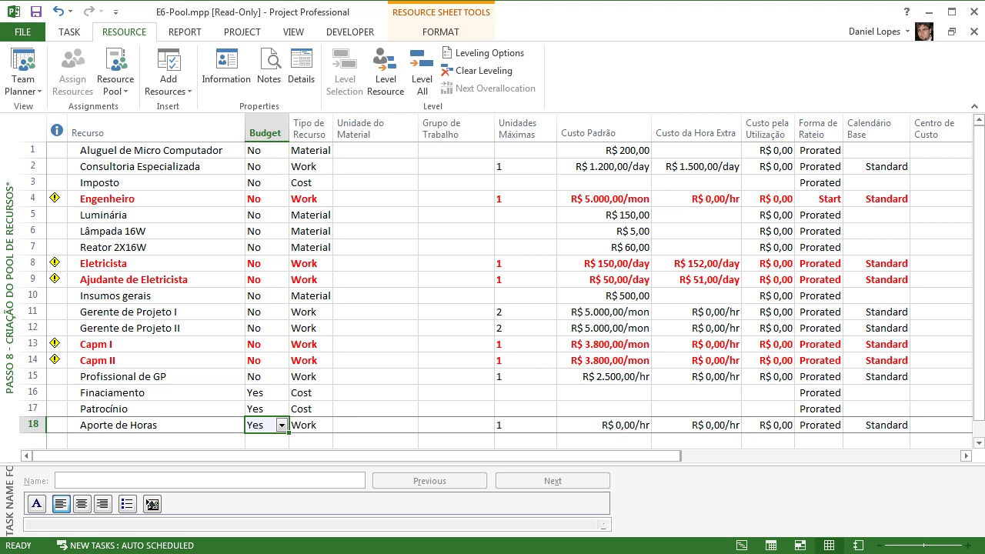
- Switch back to the project ECD-F7914-012-E6.mpp and select Finaciamento's Forma de Rateio value
{"action": "left_click", "coordinate": [375, 344]}
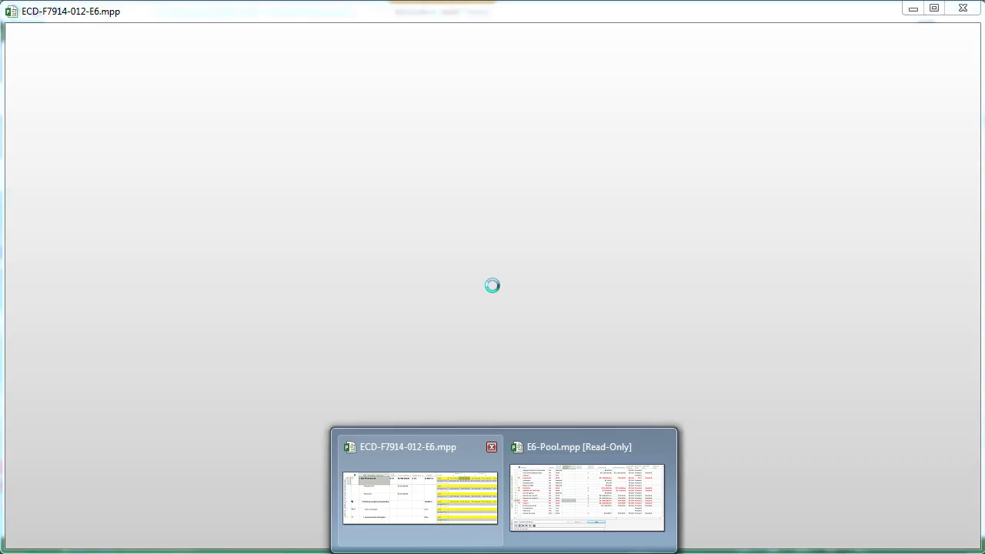
{"action": "left_click", "coordinate": [417, 484]}
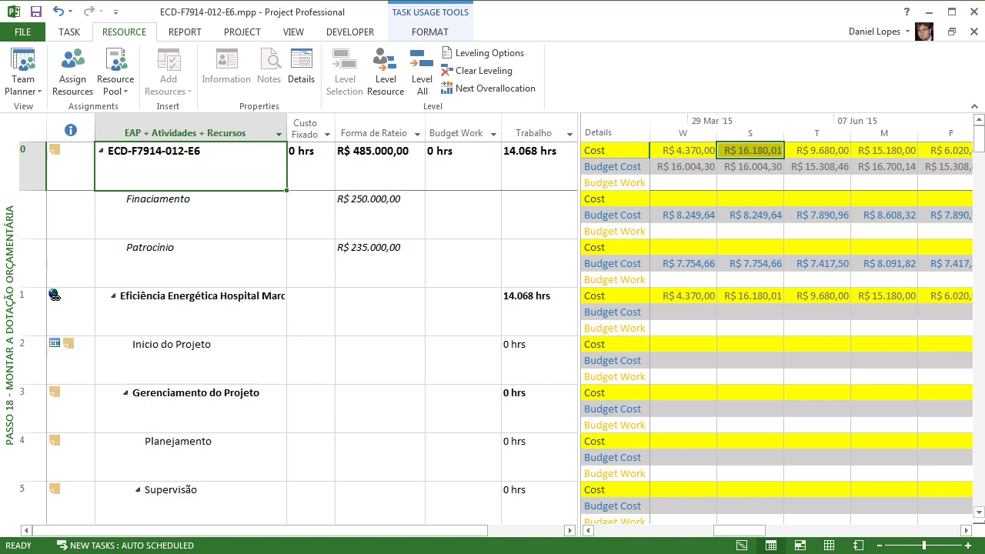
{"action": "left_click", "coordinate": [380, 213]}
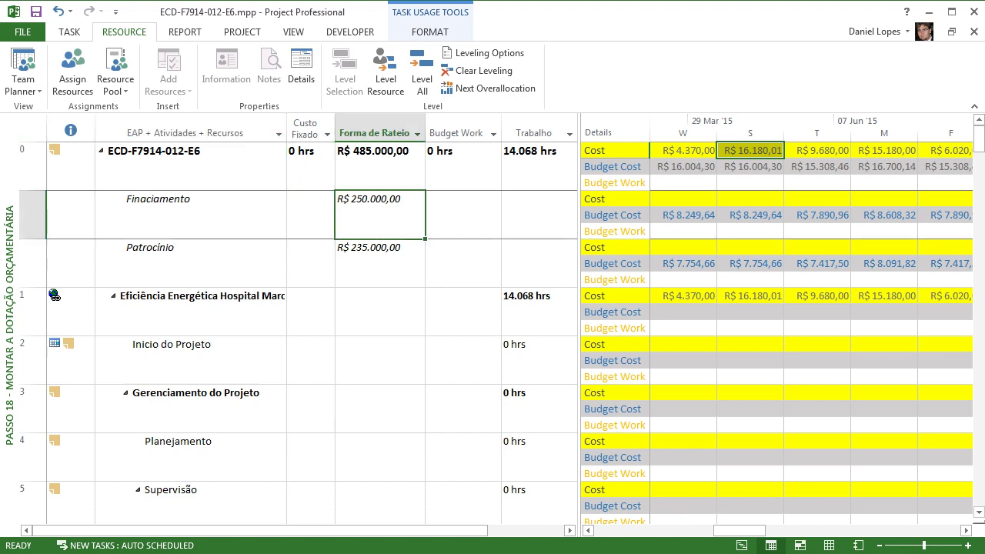
{"action": "left_click", "coordinate": [190, 166]}
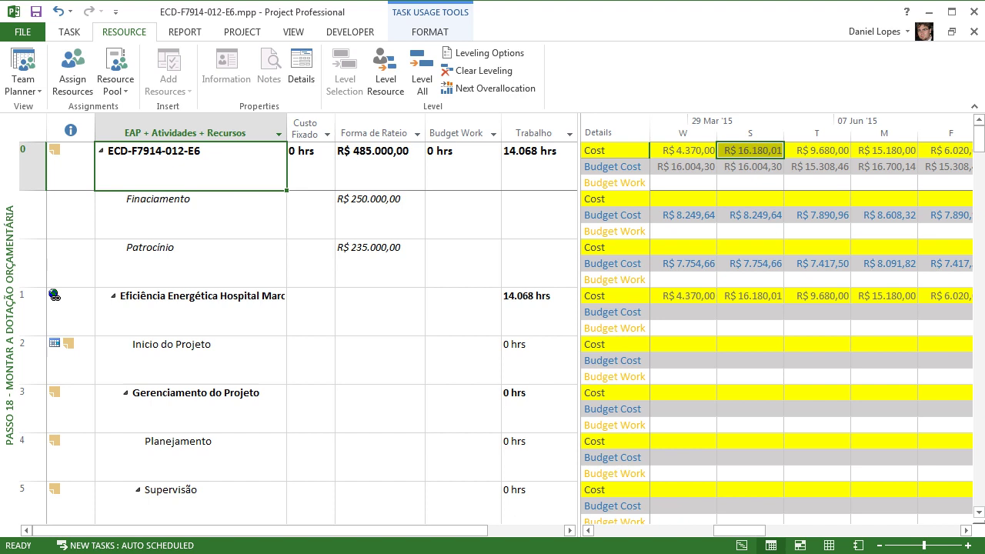
{"action": "left_click", "coordinate": [380, 263]}
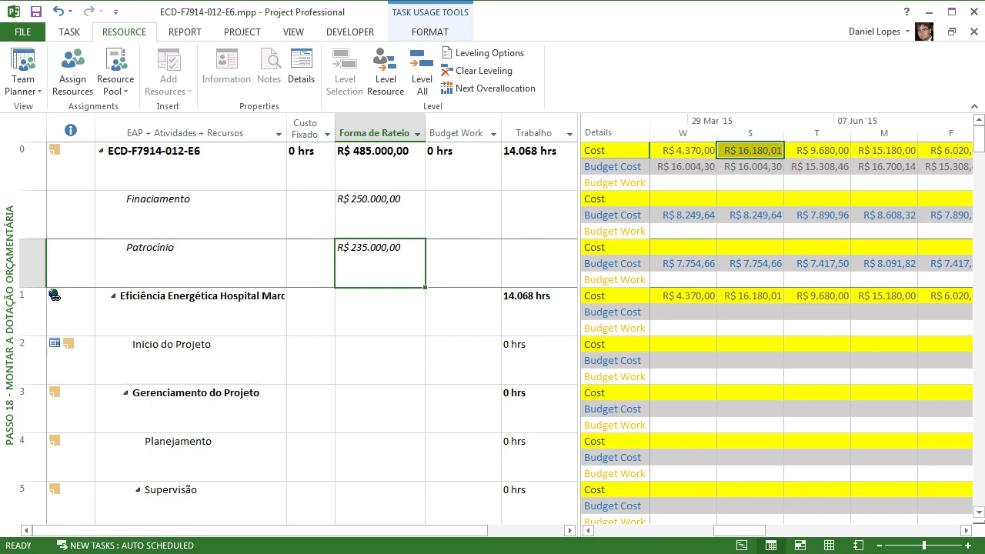
{"action": "left_click", "coordinate": [380, 215]}
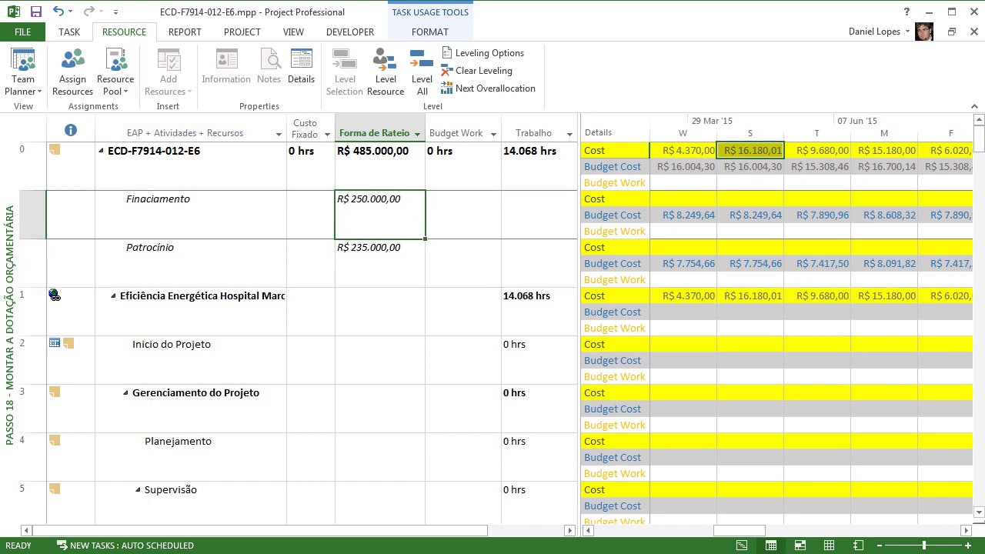
- Clear the Forma de Rateio title from the Budget Cost field in the Passo 18 - Montar a Dotação Orçamentária table and apply the table
{"action": "left_click", "coordinate": [380, 166]}
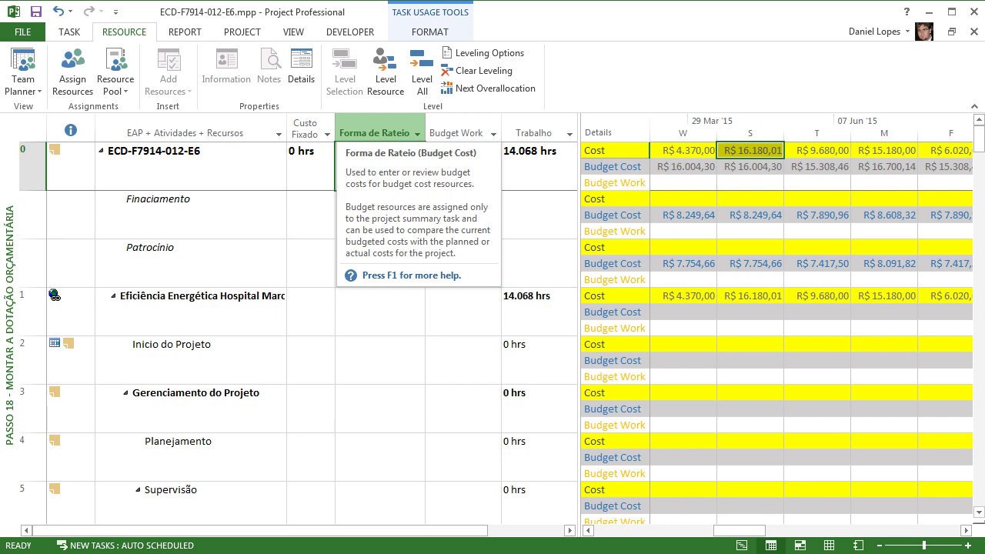
{"action": "left_click", "coordinate": [293, 32]}
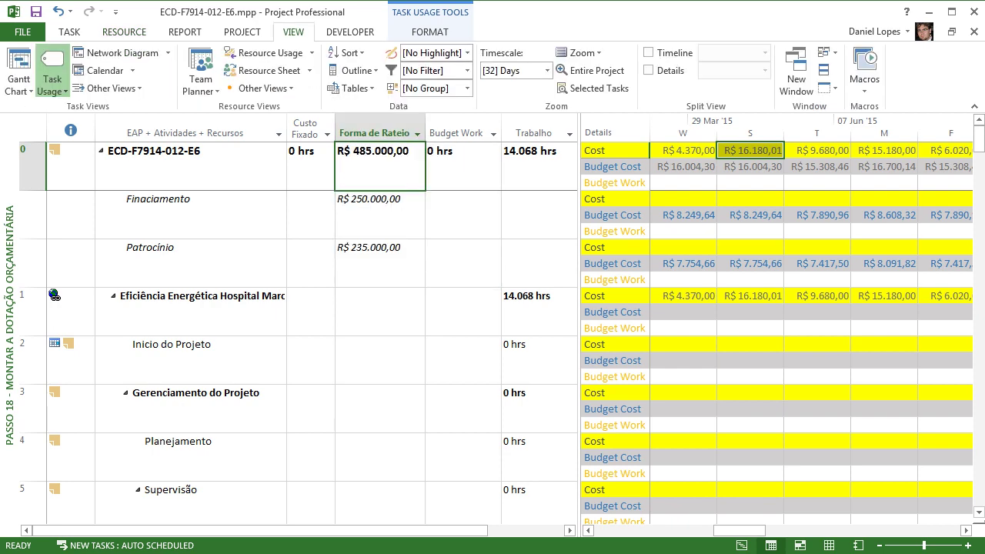
{"action": "left_click", "coordinate": [352, 88]}
{"action": "left_click", "coordinate": [377, 367]}
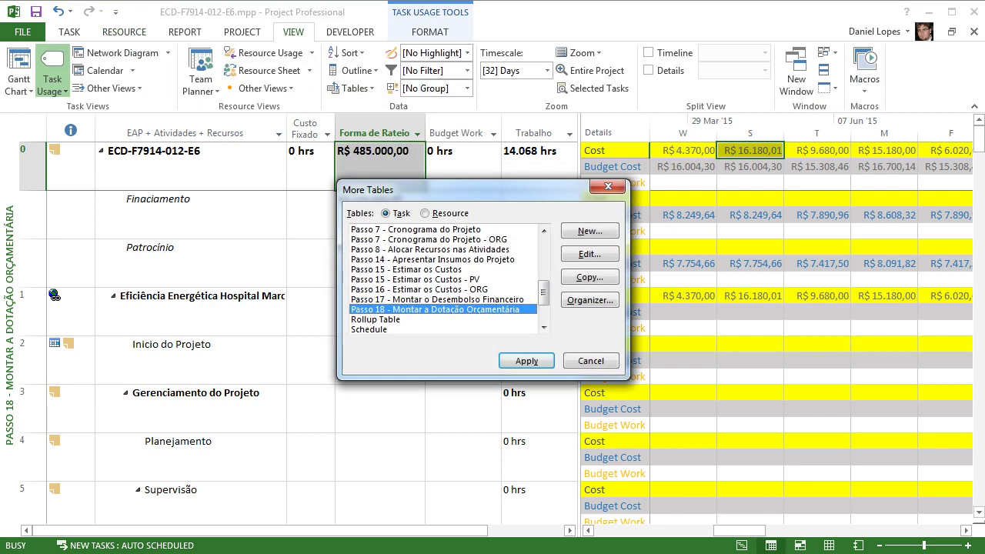
{"action": "left_click", "coordinate": [590, 255]}
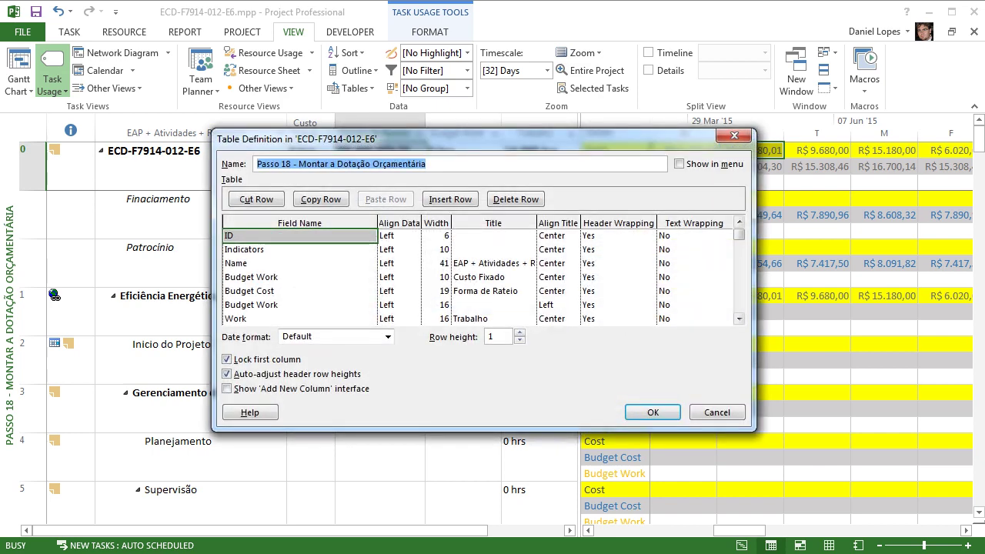
{"action": "left_click", "coordinate": [738, 317]}
{"action": "left_click", "coordinate": [739, 318]}
{"action": "left_click", "coordinate": [738, 318]}
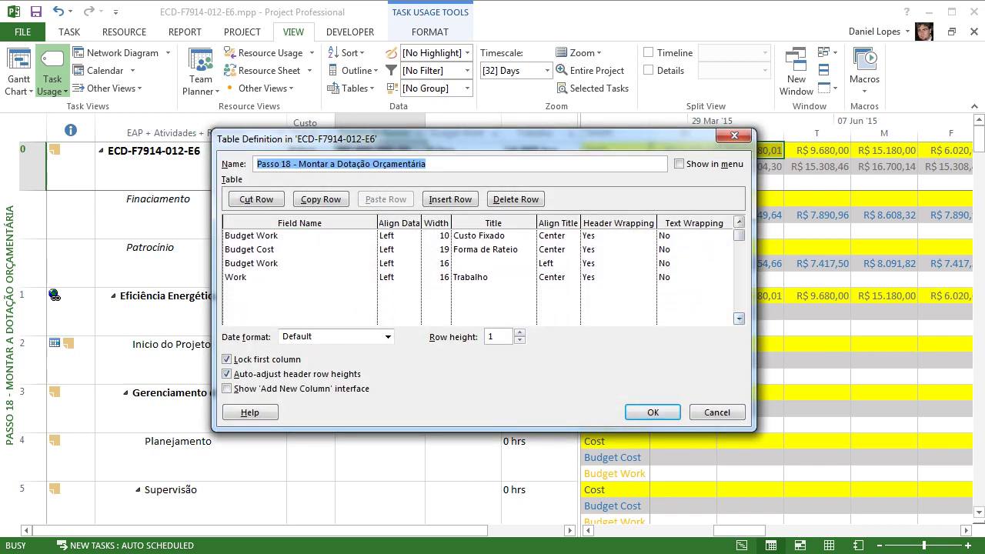
{"action": "left_click", "coordinate": [493, 249]}
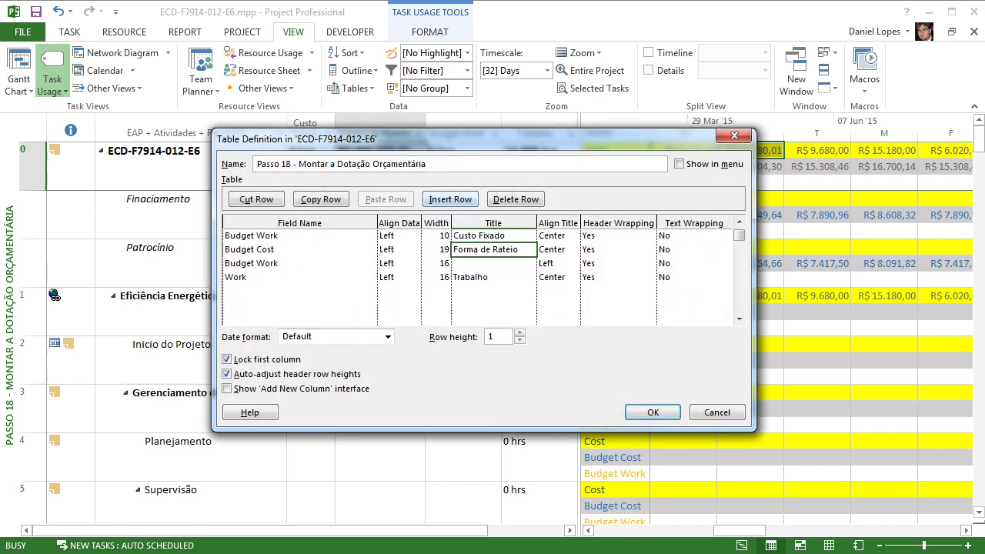
{"action": "key", "text": "BackSpace"}
{"action": "key", "text": "Return"}
{"action": "key", "text": "Return"}
{"action": "key", "text": "Return"}
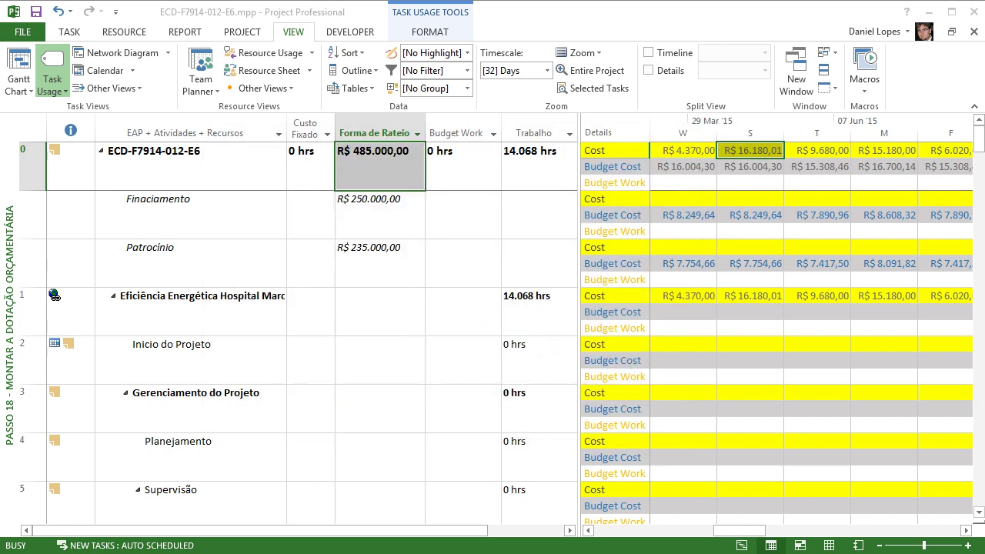
- Assign the Aporte de Horas resource to the project summary task ECD-F7914-012-E6
{"action": "left_click", "coordinate": [154, 152]}
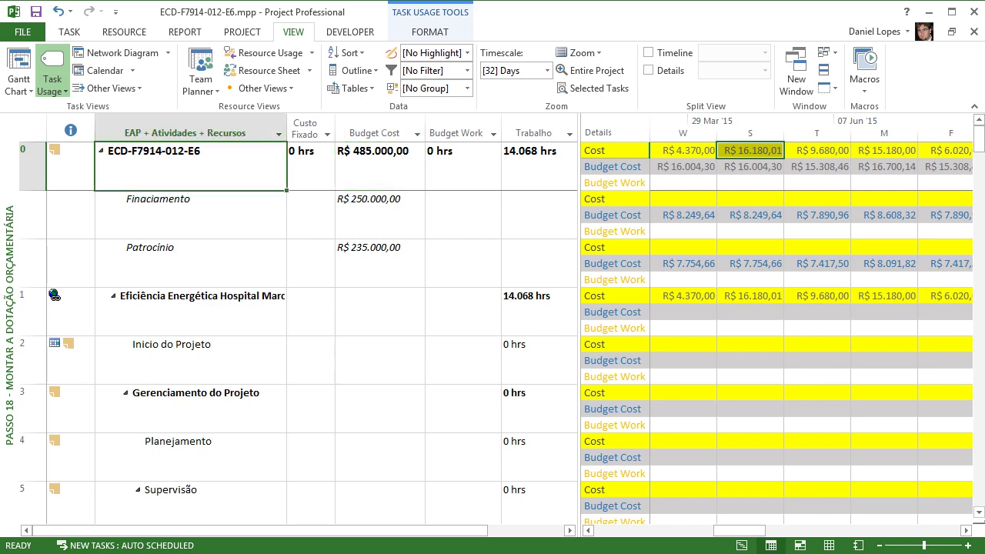
{"action": "left_click", "coordinate": [124, 32]}
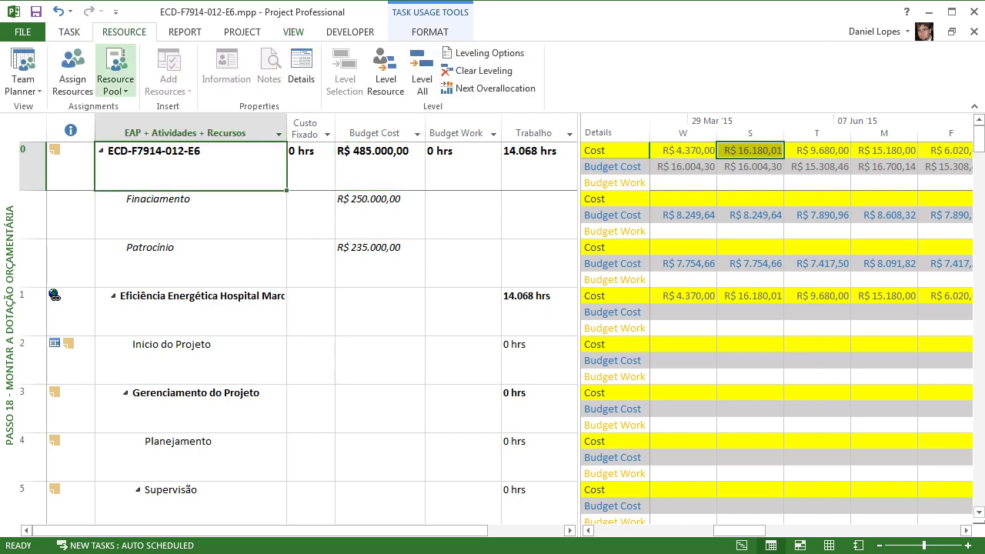
{"action": "left_click", "coordinate": [73, 77]}
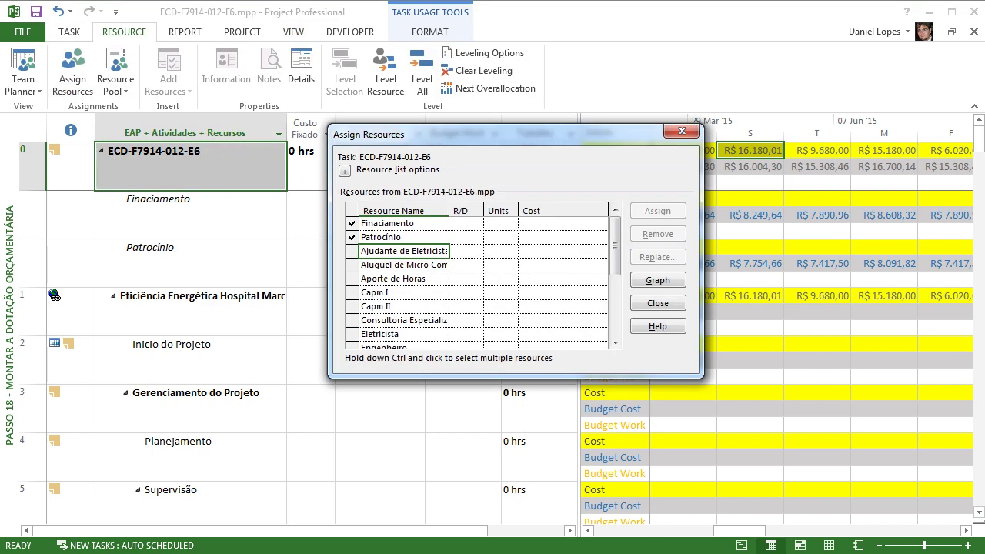
{"action": "left_click", "coordinate": [393, 278]}
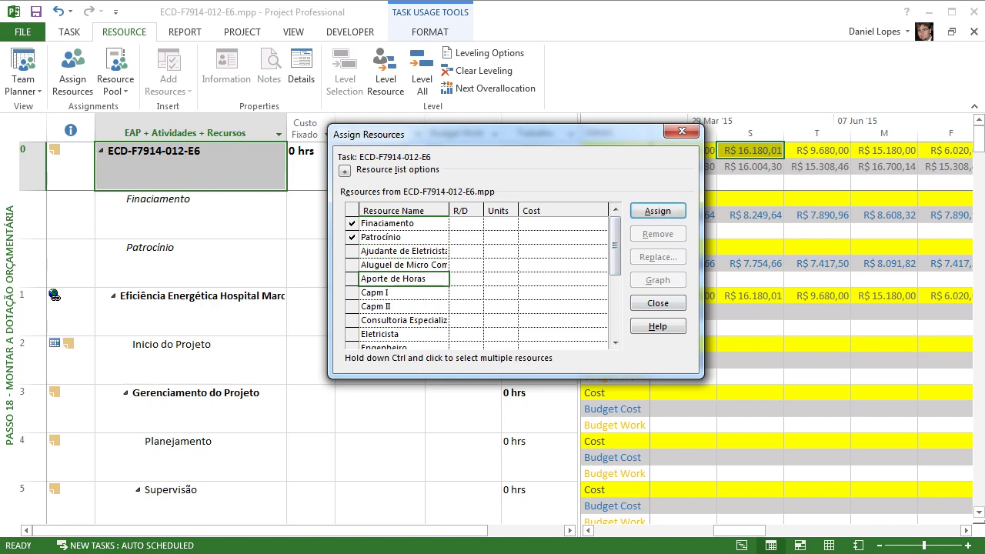
{"action": "left_click", "coordinate": [657, 210]}
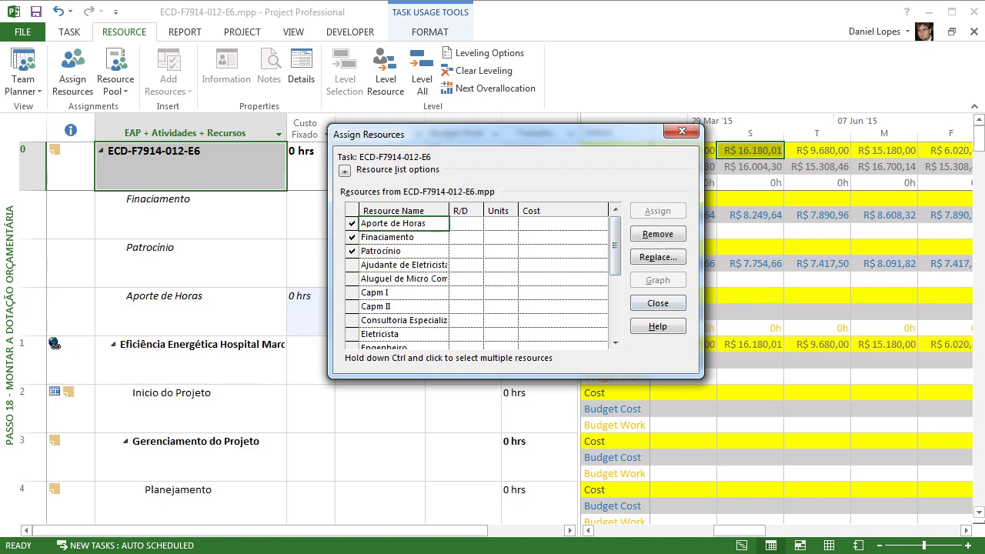
{"action": "left_click", "coordinate": [657, 303]}
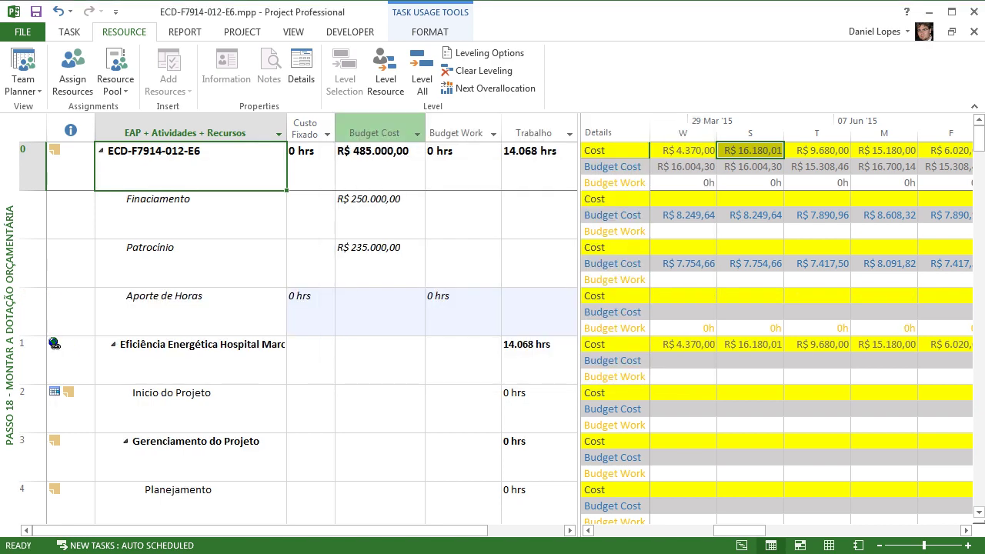
- Move the Budget Cost column after the Budget Work column and resize the table area to show columns through Trabalho
{"action": "left_click_drag", "start_coordinate": [374, 132], "coordinate": [499, 132]}
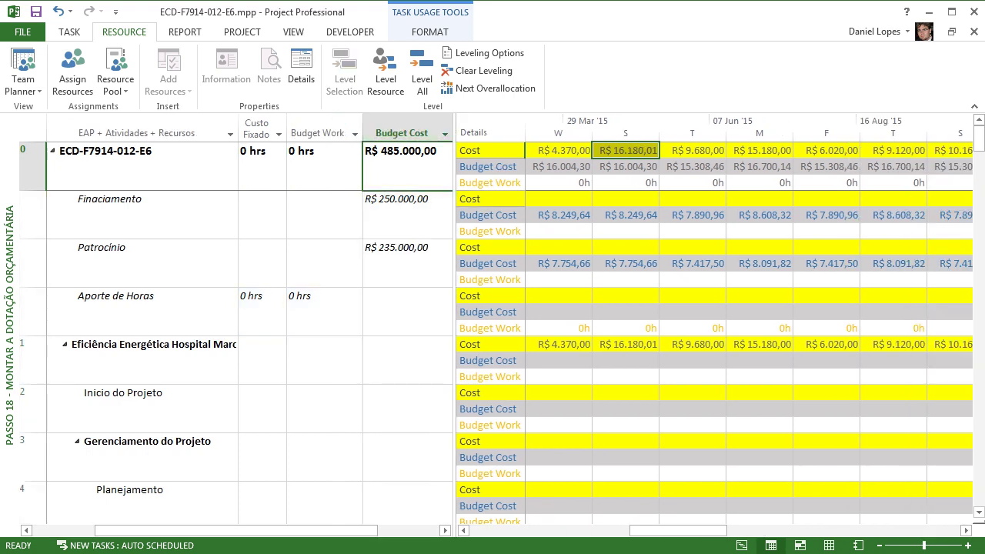
{"action": "left_click_drag", "start_coordinate": [454, 315], "coordinate": [569, 308]}
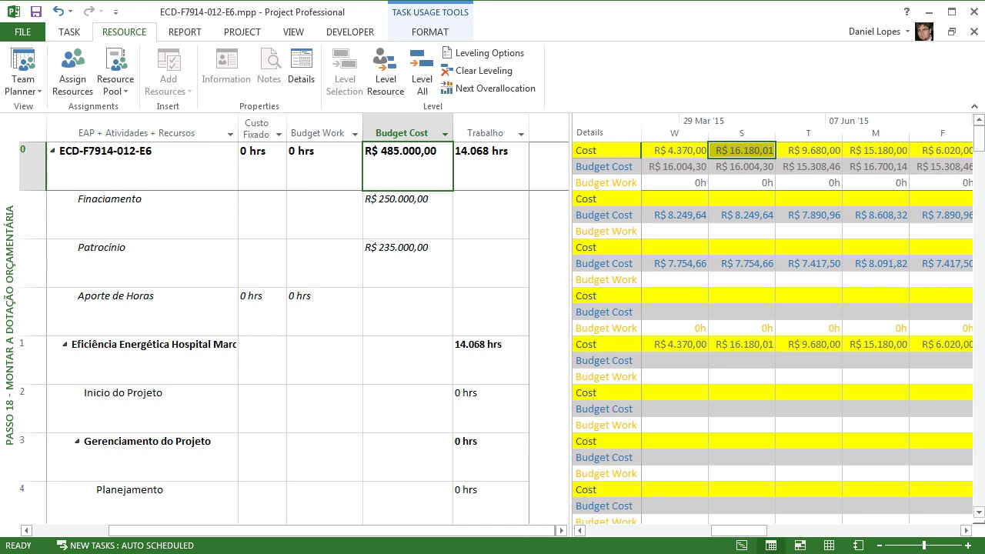
{"action": "left_click_drag", "start_coordinate": [569, 308], "coordinate": [531, 307]}
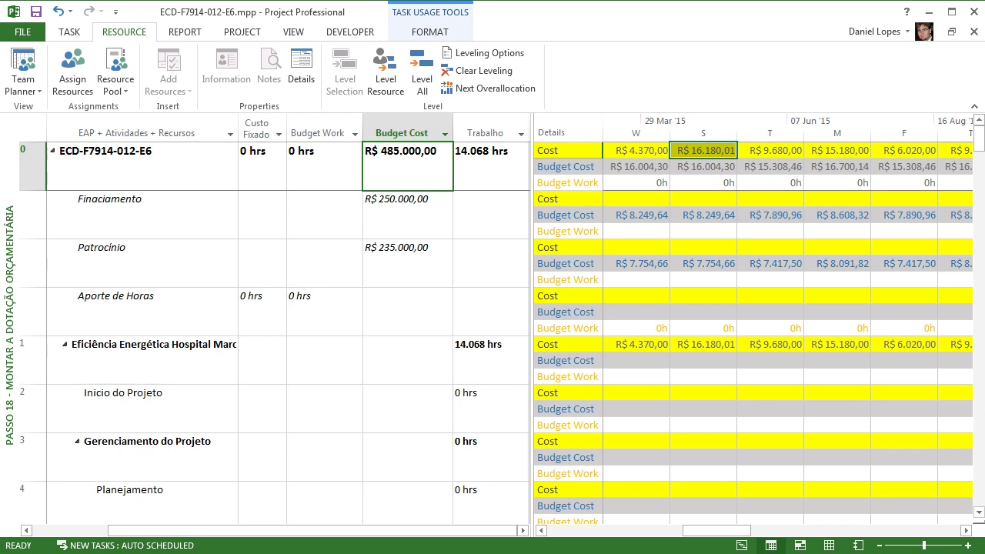
- Set the Budget Work of the Aporte de Horas assignment to 1800 hours
{"action": "left_click", "coordinate": [318, 311]}
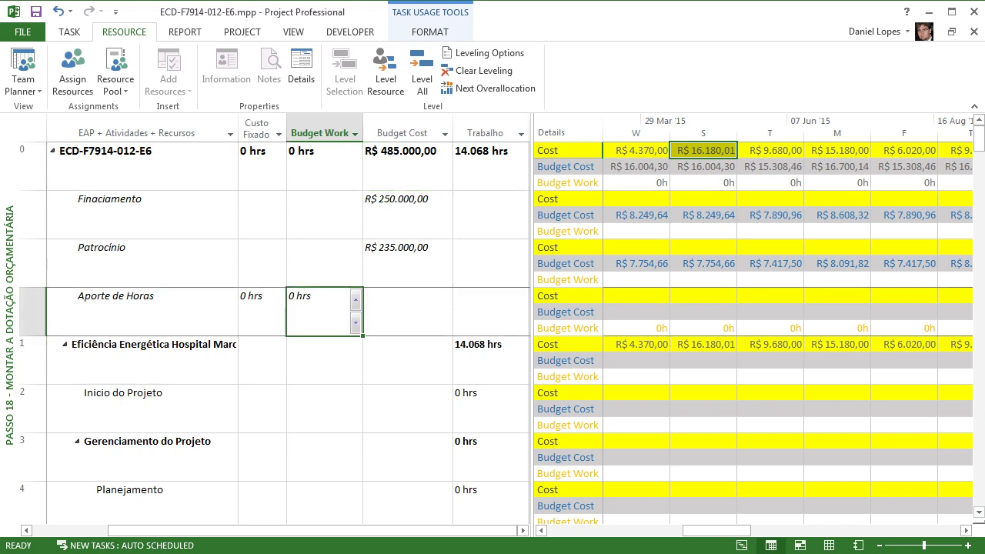
{"action": "left_click", "coordinate": [636, 183]}
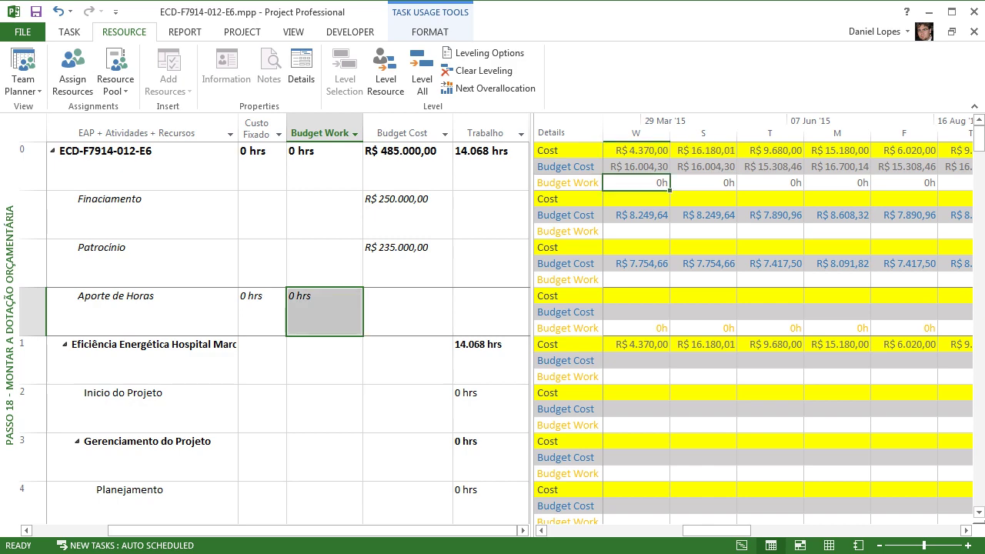
{"action": "left_click_drag", "start_coordinate": [717, 531], "coordinate": [581, 530]}
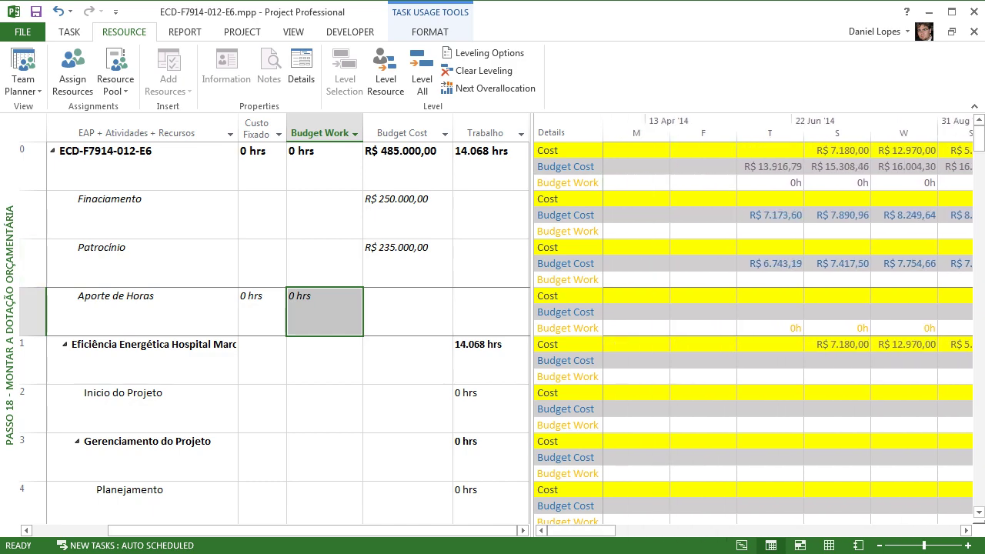
{"action": "left_click", "coordinate": [257, 311]}
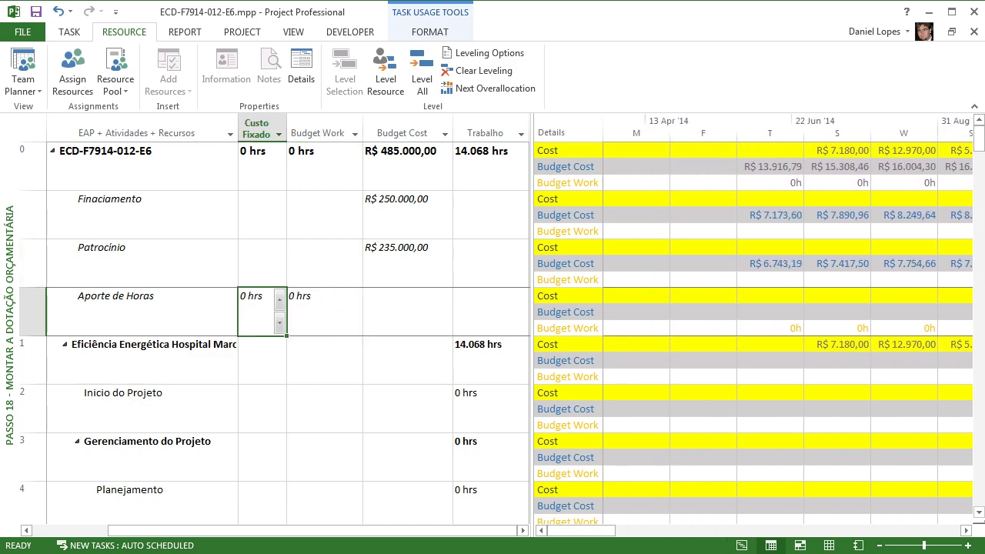
{"action": "left_click", "coordinate": [319, 311]}
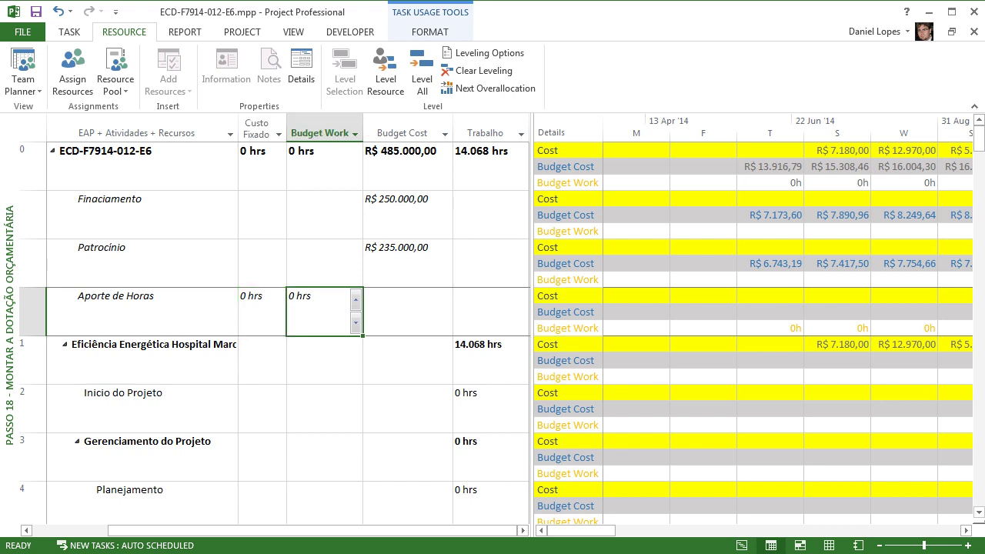
{"action": "type", "text": "1"}
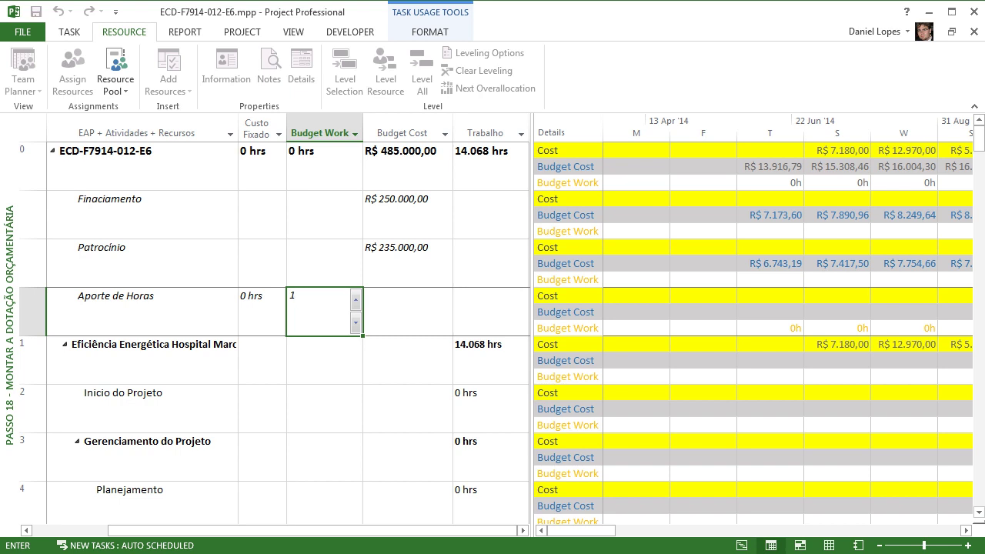
{"action": "type", "text": "800"}
{"action": "key", "text": "Return"}
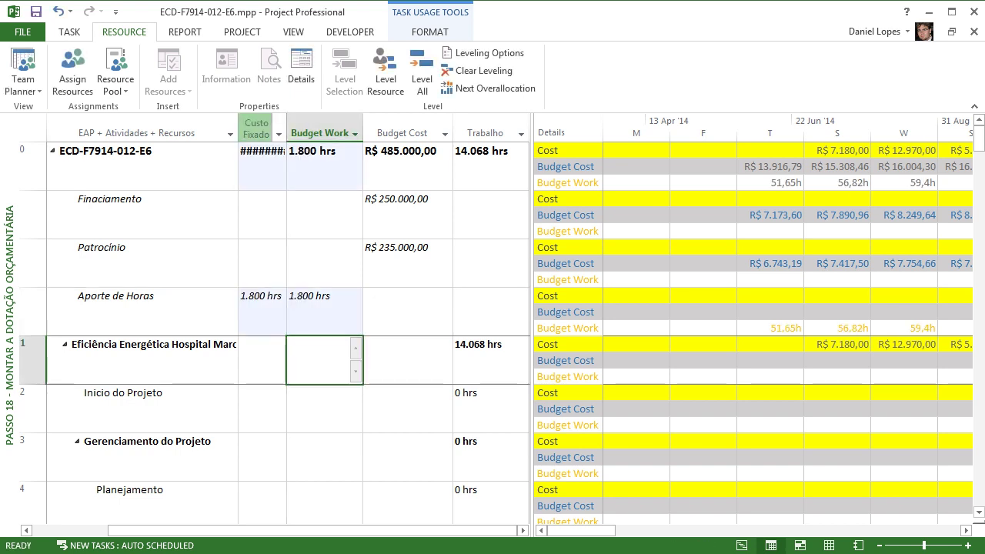
- Delete the Budget Work field titled Custo Fixado from the Passo 18 - Montar a Dotação Orçamentária table and apply the table
{"action": "double_click", "coordinate": [286, 132]}
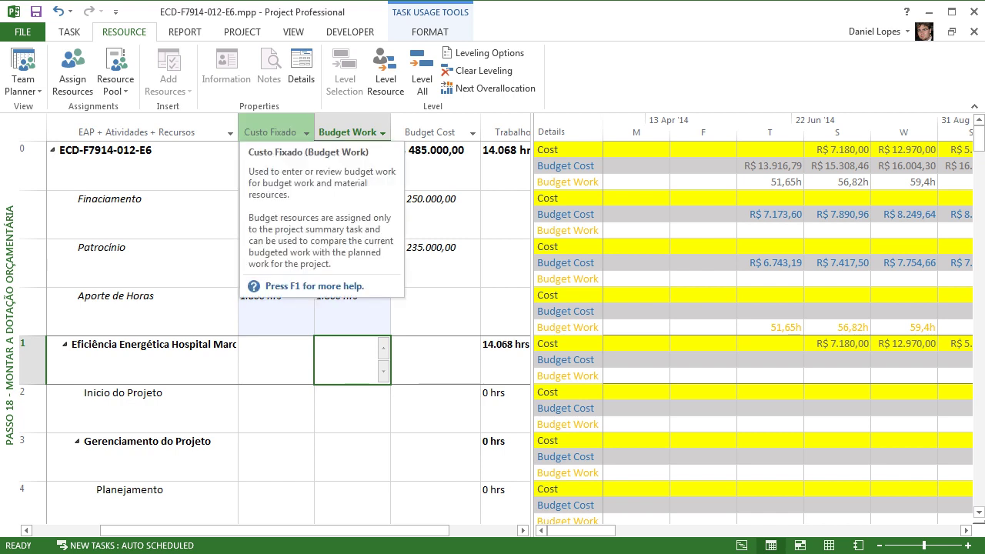
{"action": "left_click", "coordinate": [293, 32]}
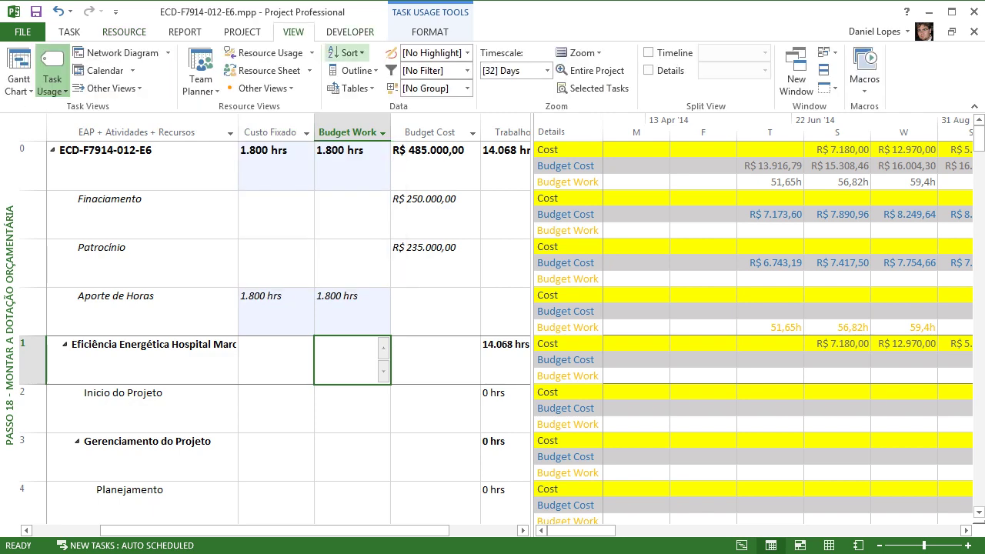
{"action": "left_click", "coordinate": [350, 88]}
{"action": "left_click", "coordinate": [365, 367]}
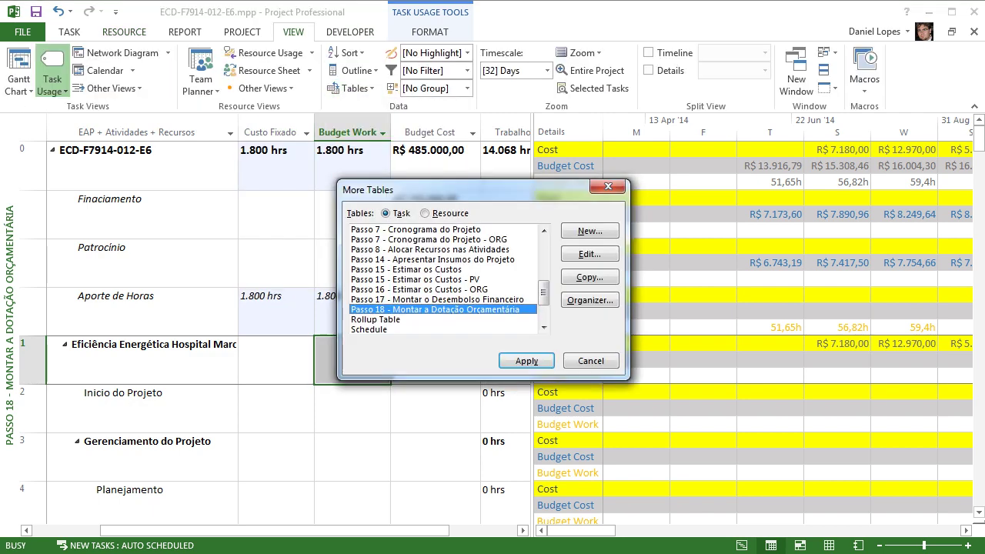
{"action": "left_click", "coordinate": [589, 253]}
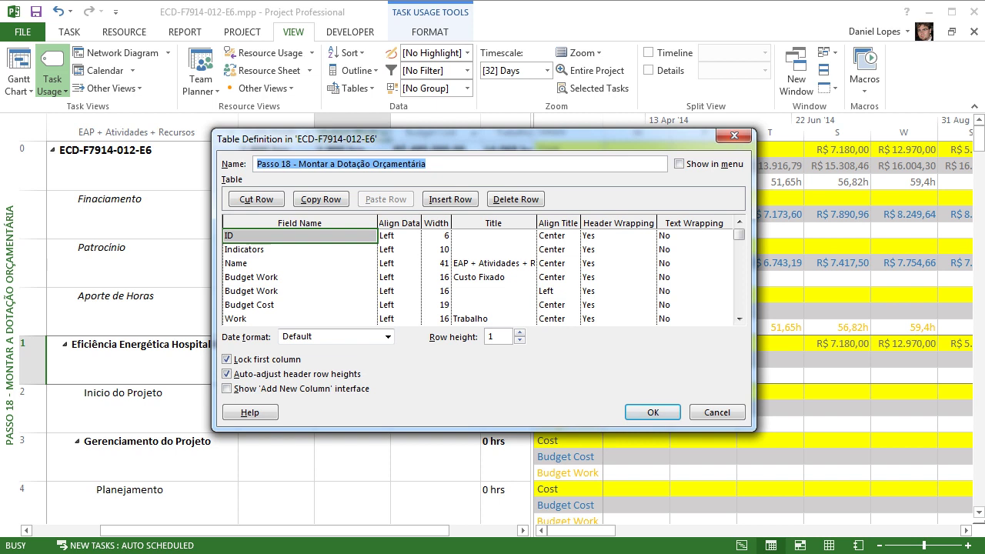
{"action": "left_click", "coordinate": [493, 277]}
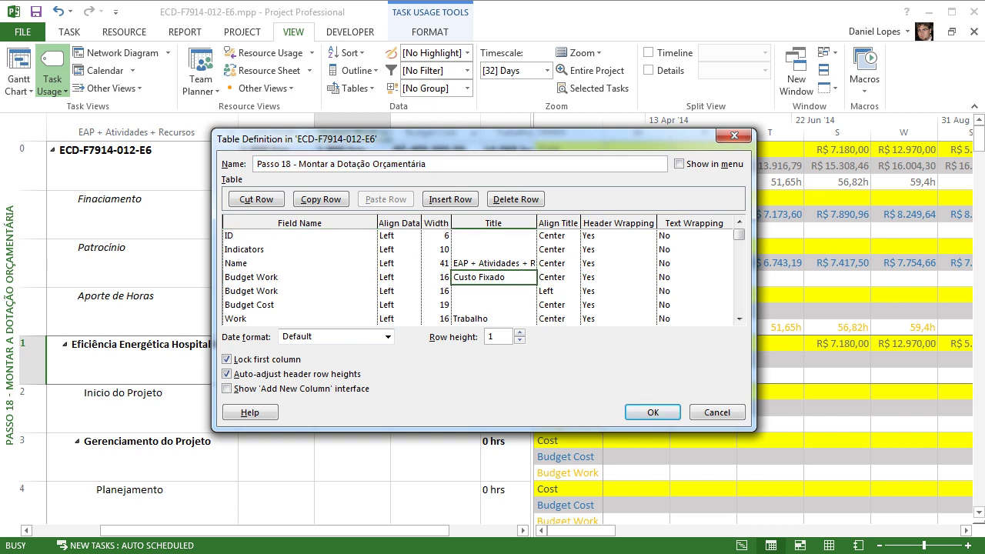
{"action": "key", "text": "BackSpace"}
{"action": "left_click", "coordinate": [299, 277]}
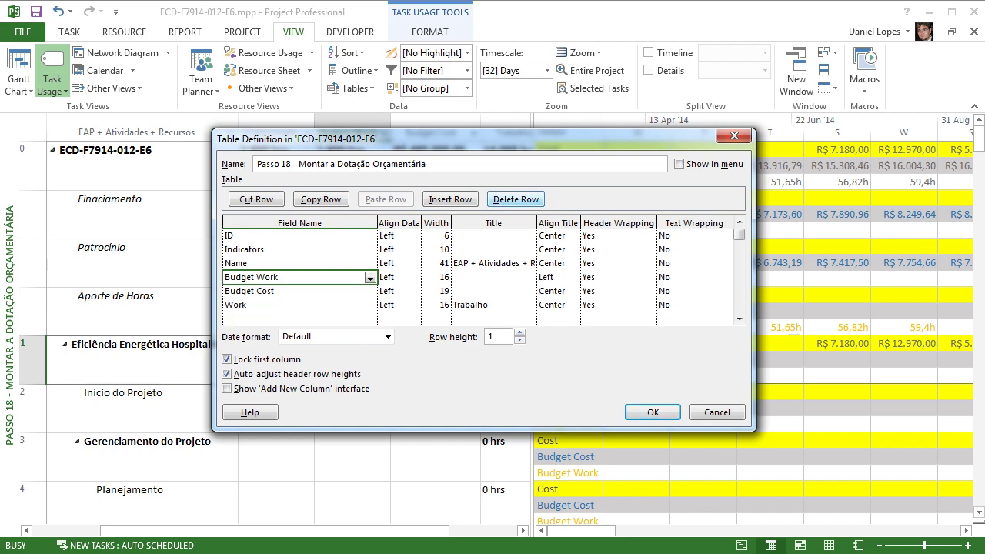
{"action": "left_click", "coordinate": [652, 412]}
{"action": "left_click", "coordinate": [526, 360]}
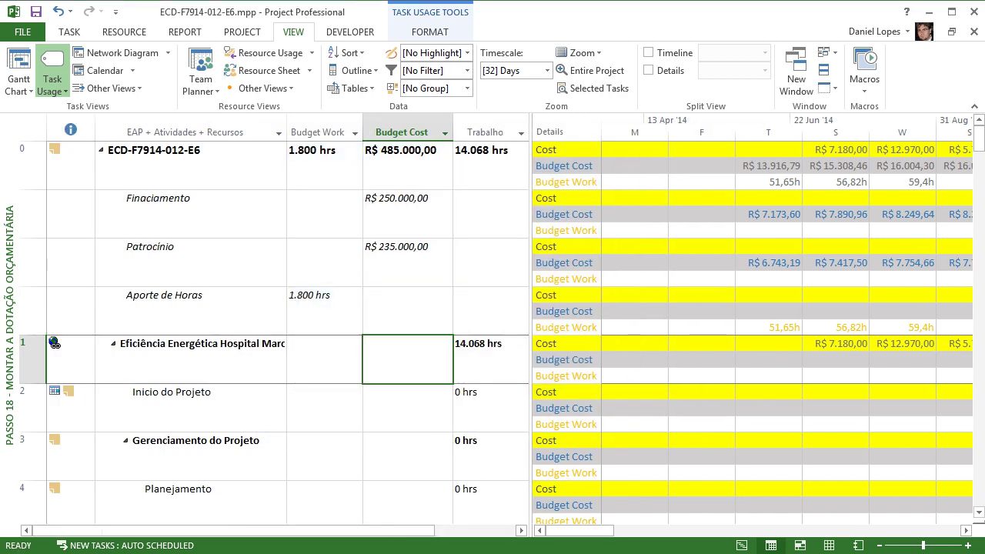
- Check the project's Custo Total in the Passo 15 - Estimar os Custos view, then return to Passo 18 - Montar a Dotação Orçamentária
{"action": "left_click", "coordinate": [323, 311]}
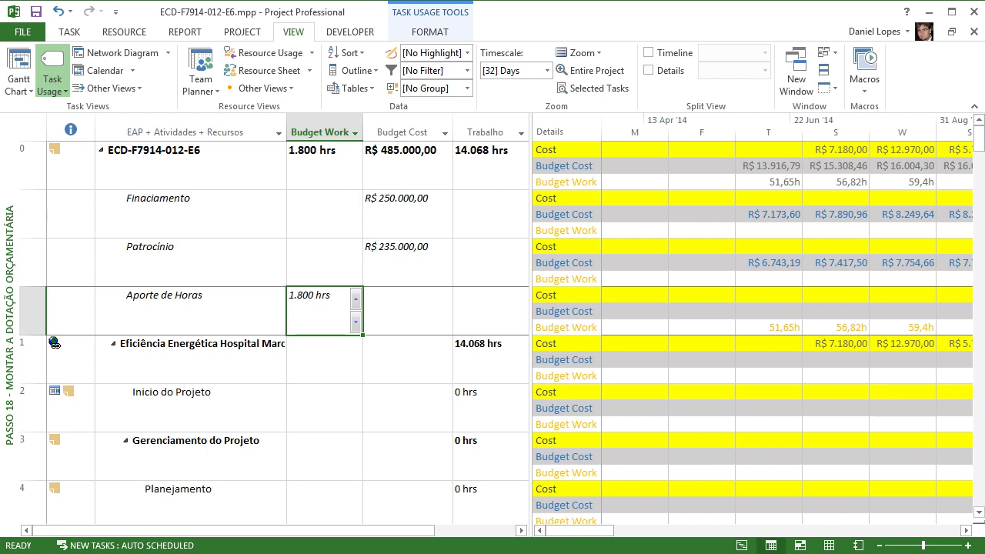
{"action": "left_click", "coordinate": [52, 85]}
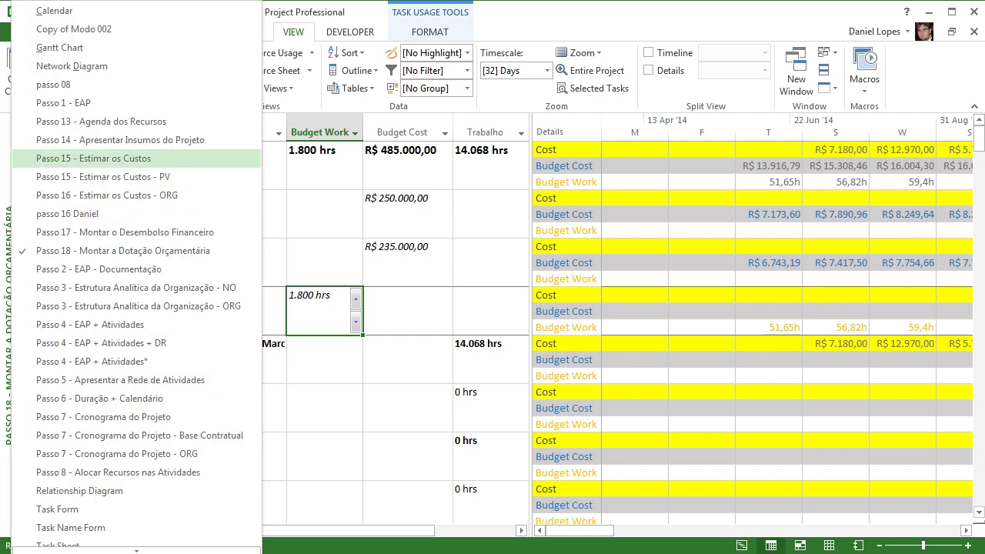
{"action": "left_click", "coordinate": [93, 157]}
{"action": "left_click", "coordinate": [428, 168]}
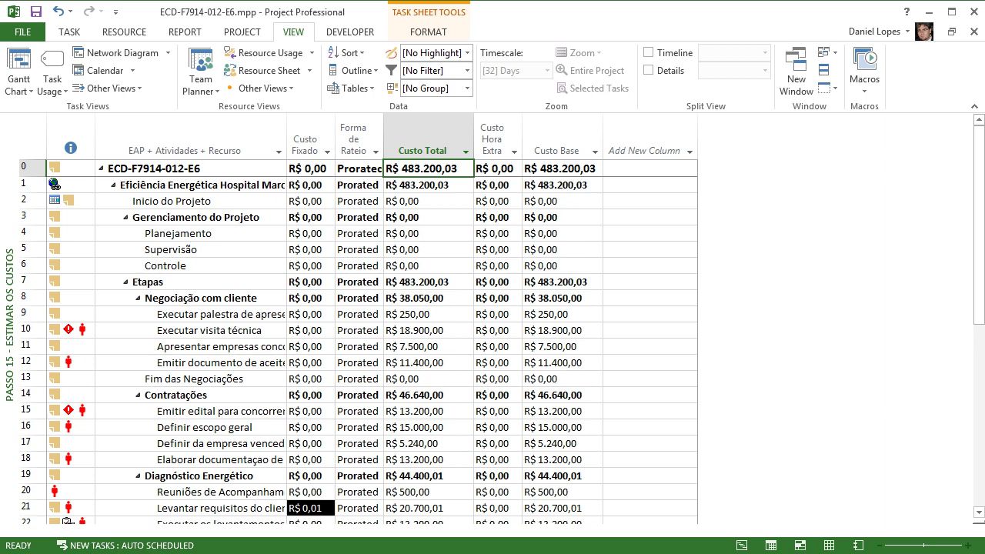
{"action": "right_click", "coordinate": [13, 215]}
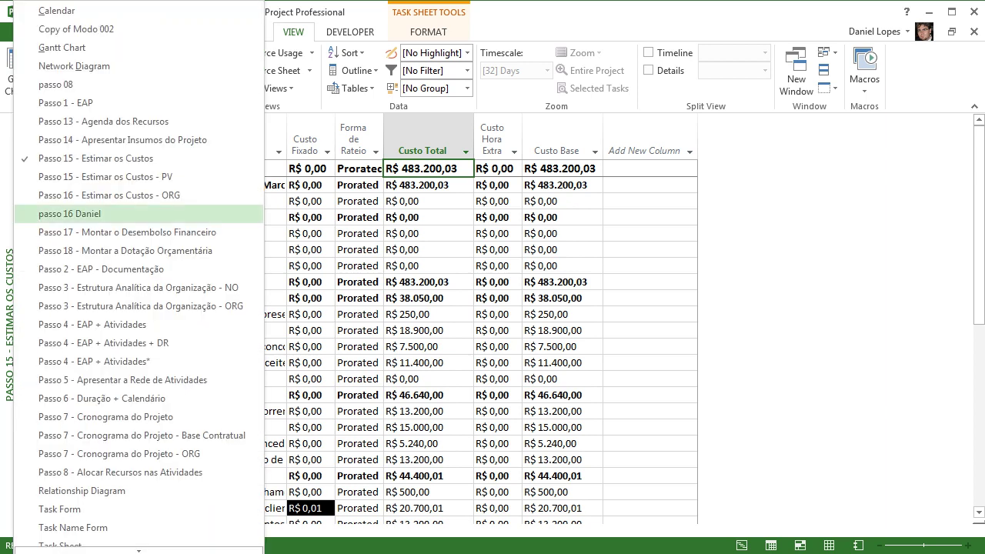
{"action": "left_click", "coordinate": [125, 250]}
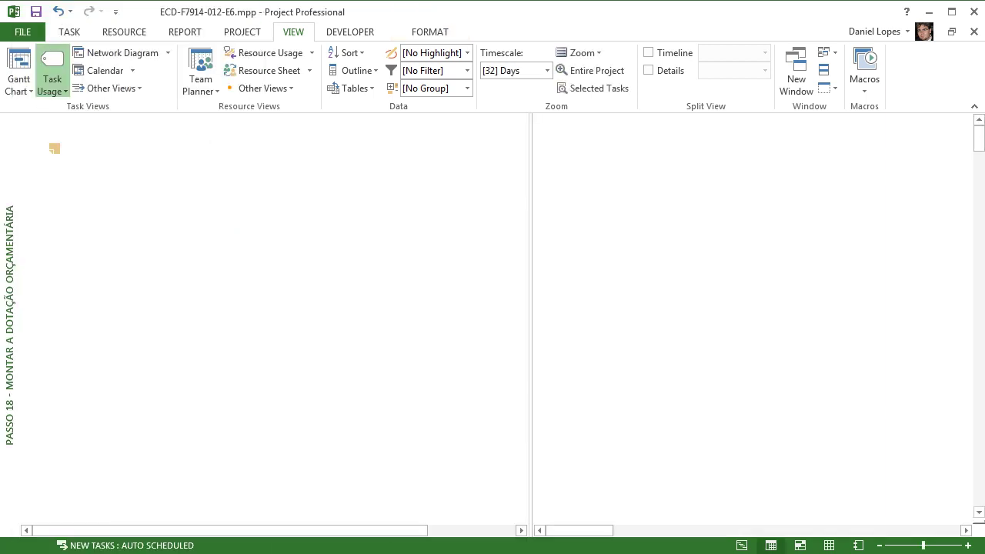
{"action": "left_click", "coordinate": [408, 167]}
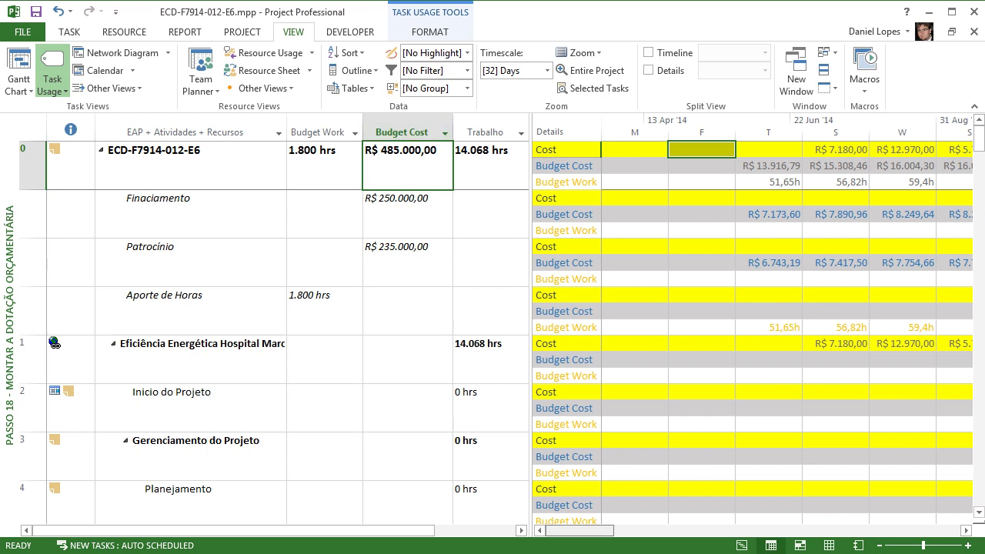
- Reduce the timescale to a single middle tier and set its units to Months
{"action": "left_click", "coordinate": [966, 531]}
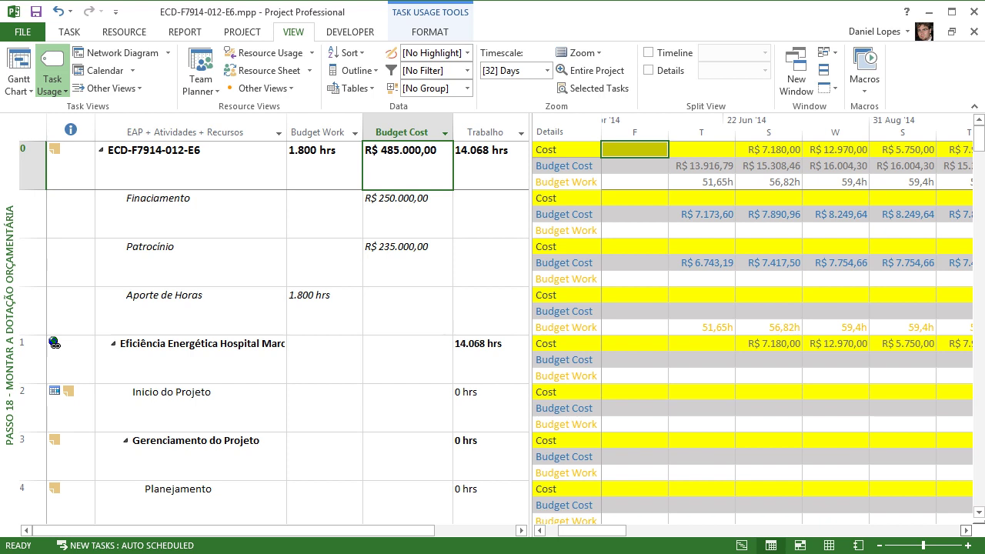
{"action": "left_click", "coordinate": [702, 150]}
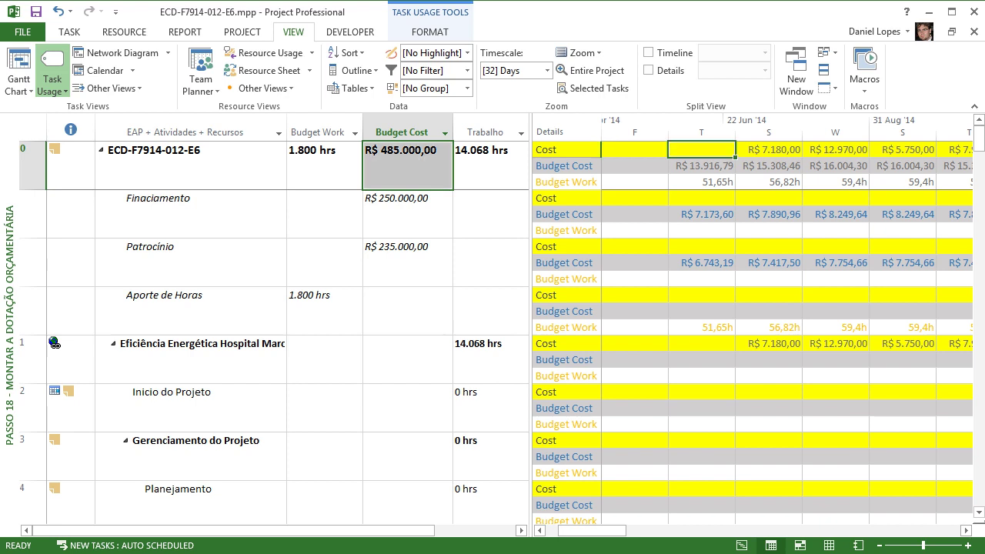
{"action": "right_click", "coordinate": [765, 127]}
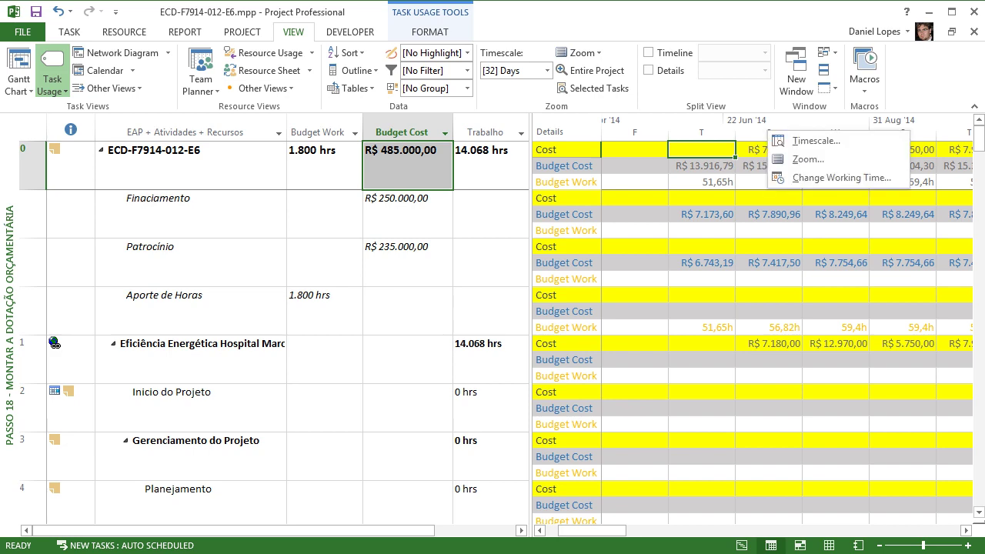
{"action": "left_click", "coordinate": [800, 140]}
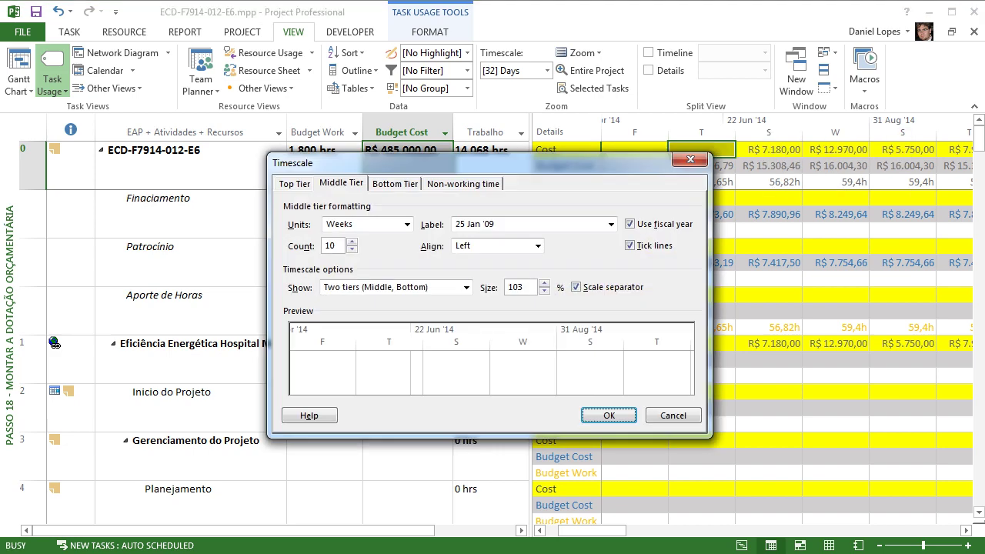
{"action": "left_click", "coordinate": [466, 288]}
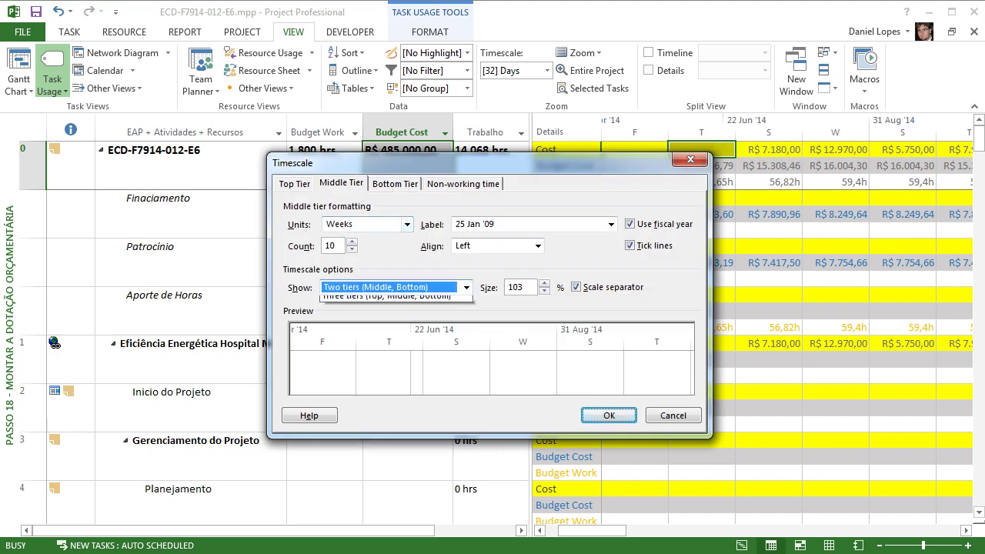
{"action": "left_click", "coordinate": [397, 302]}
{"action": "key", "text": "Return"}
{"action": "left_click", "coordinate": [407, 224]}
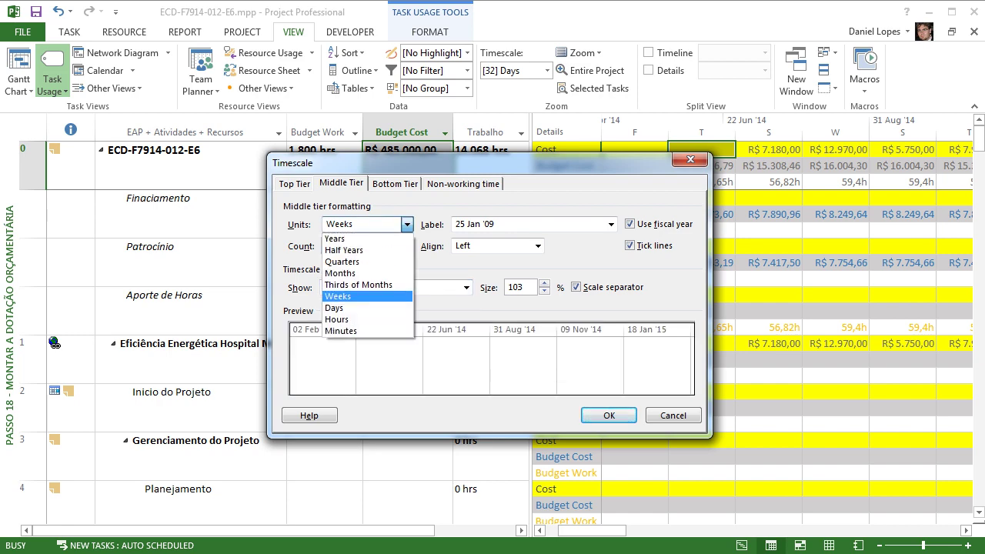
{"action": "left_click", "coordinate": [362, 274]}
{"action": "left_click", "coordinate": [608, 416]}
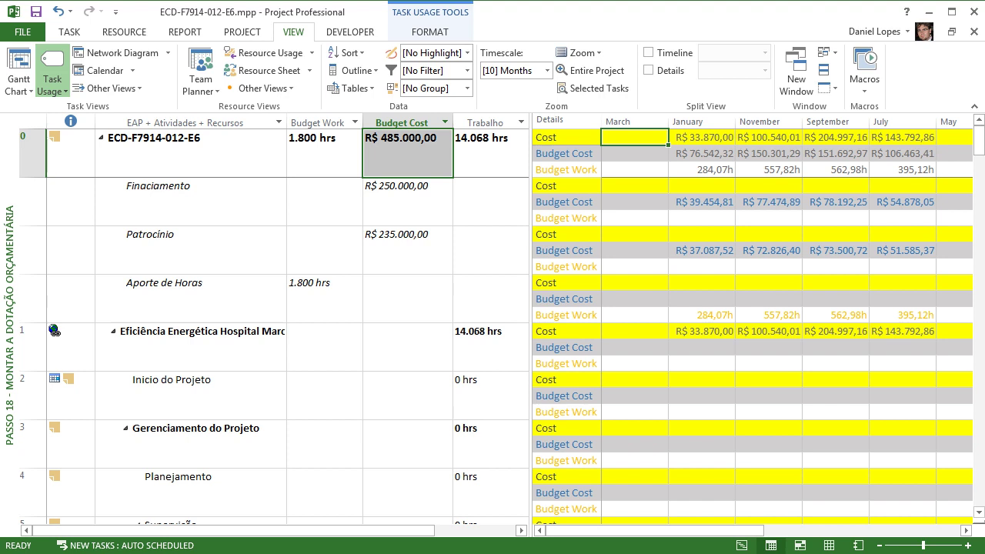
- Compare the project summary task's Cost and Budget Cost in the January and November periods
{"action": "left_click", "coordinate": [701, 138]}
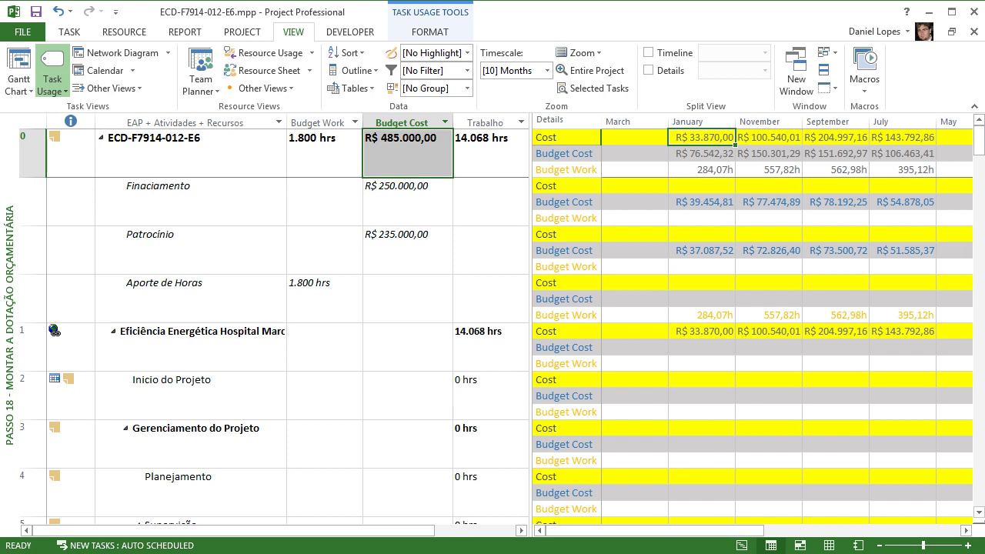
{"action": "left_click", "coordinate": [701, 153]}
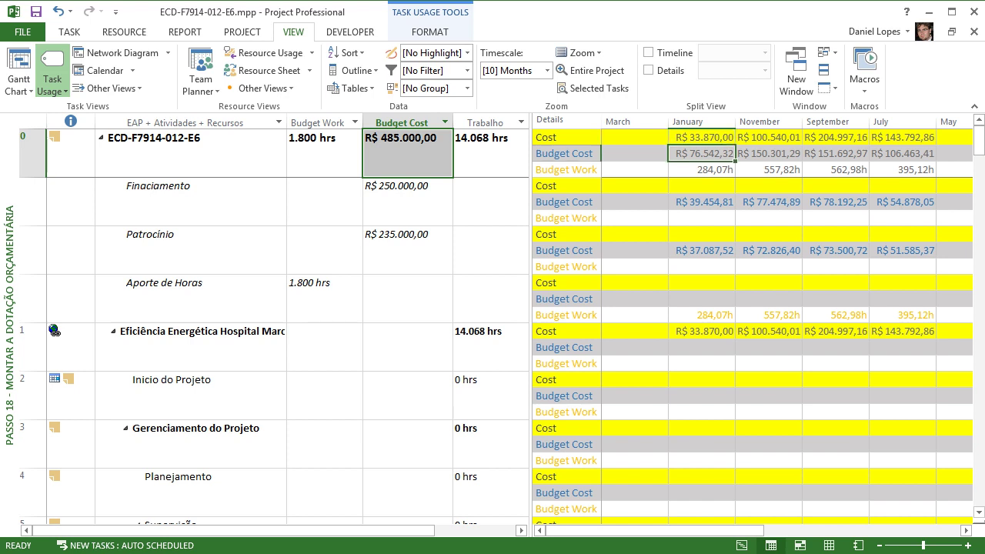
{"action": "left_click", "coordinate": [702, 137]}
{"action": "left_click", "coordinate": [702, 153]}
{"action": "left_click", "coordinate": [701, 137]}
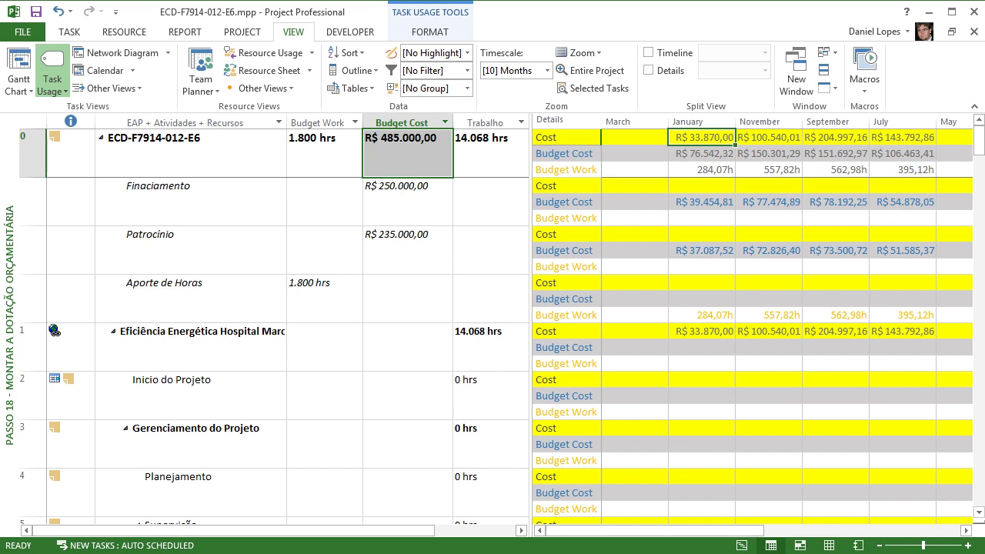
{"action": "left_click", "coordinate": [769, 137]}
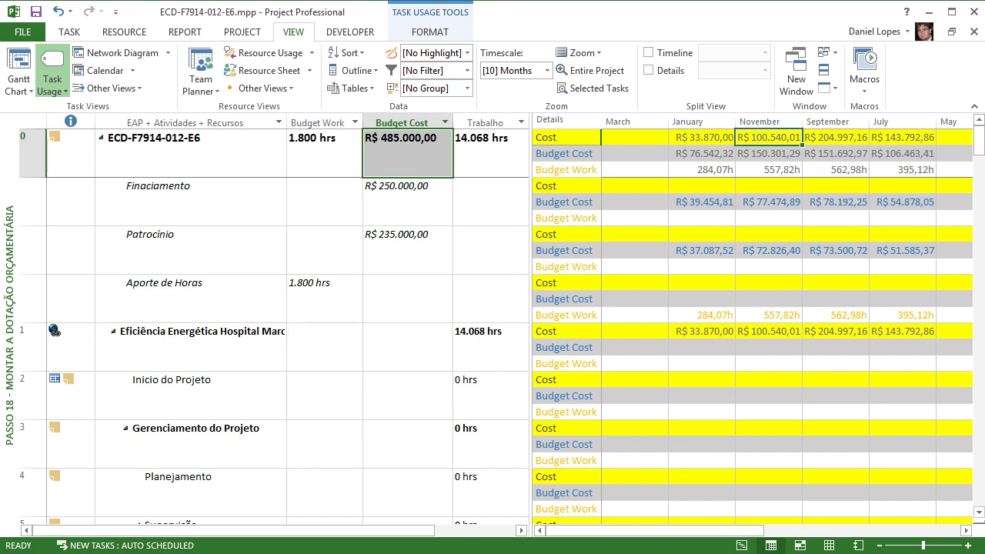
{"action": "left_click", "coordinate": [768, 153]}
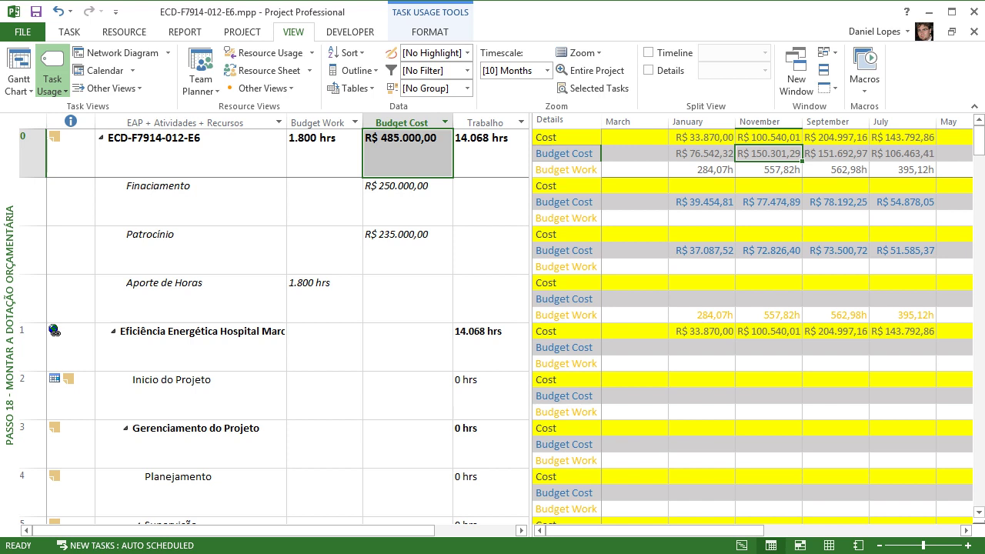
- Examine the project summary task's Budget Cost distribution across the periods from January through July
{"action": "left_click", "coordinate": [702, 153]}
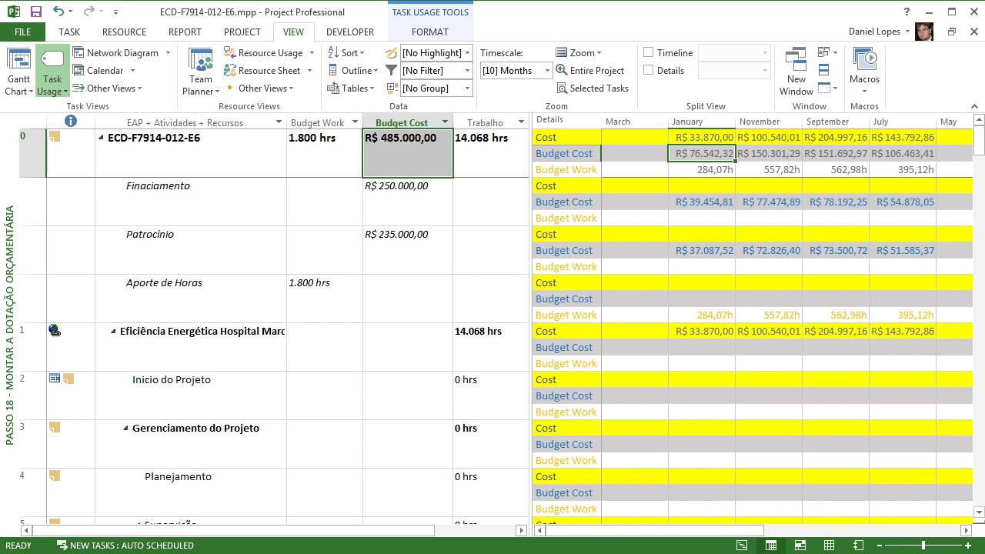
{"action": "key", "text": "Left"}
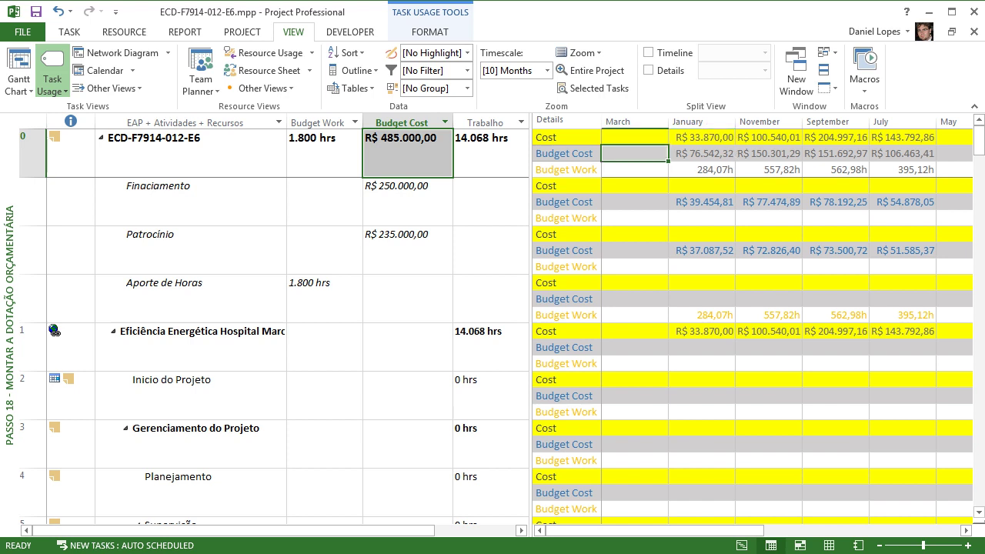
{"action": "key", "text": "Right"}
{"action": "key", "text": "Right"}
{"action": "key", "text": "Left"}
{"action": "key", "text": "Right"}
{"action": "key", "text": "Left"}
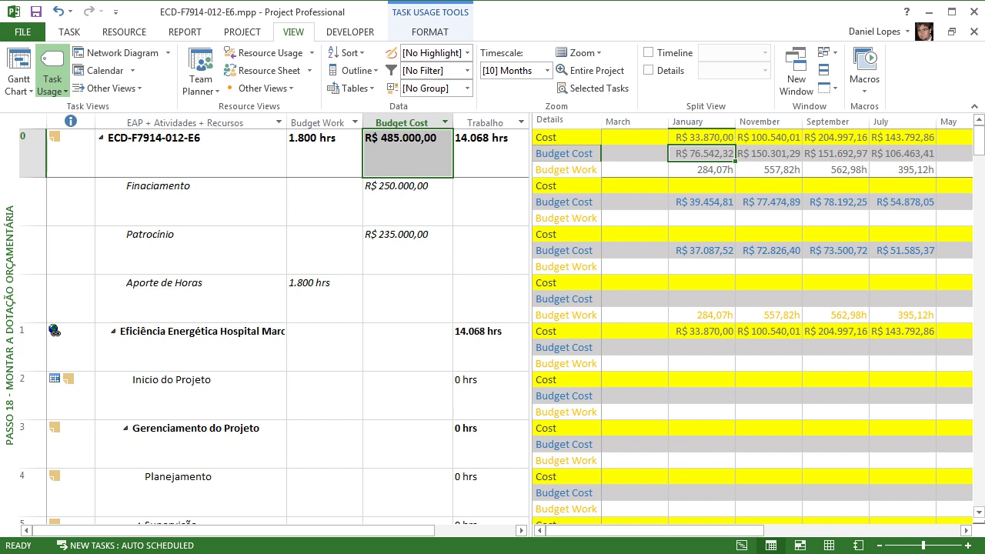
{"action": "key", "text": "Right"}
{"action": "key", "text": "Right"}
{"action": "key", "text": "Left"}
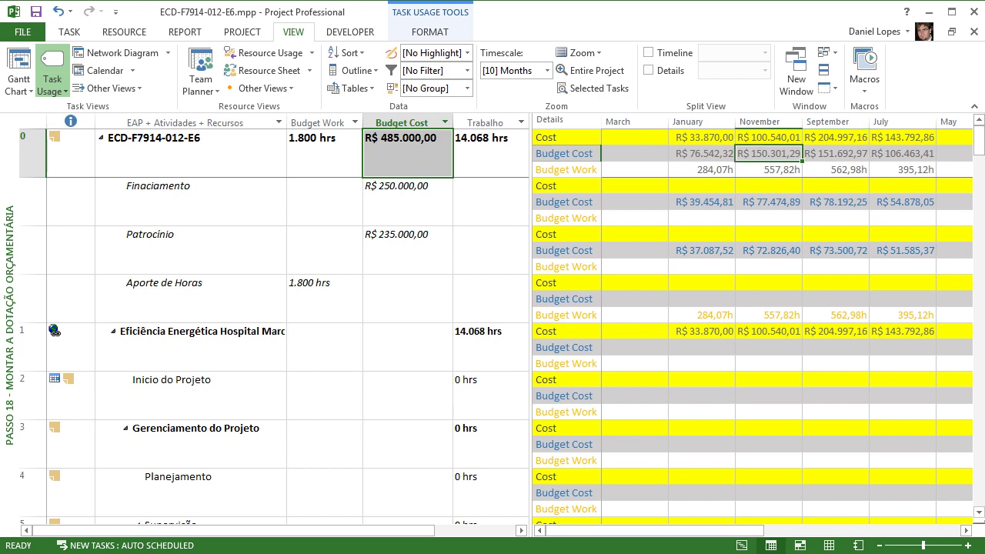
{"action": "key", "text": "Left"}
{"action": "key", "text": "Right"}
{"action": "key", "text": "Left"}
{"action": "key", "text": "Right"}
{"action": "key", "text": "Left"}
{"action": "key", "text": "Right"}
{"action": "key", "text": "Right"}
{"action": "key", "text": "Right"}
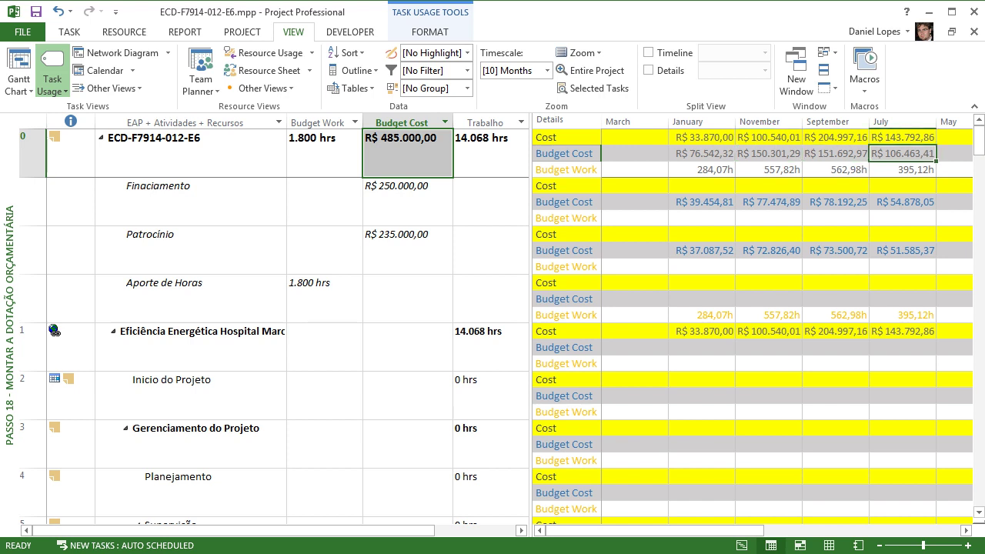
- Compare the project summary task's Cost and Budget Cost in the September and July periods
{"action": "key", "text": "Left"}
{"action": "key", "text": "Up"}
{"action": "key", "text": "Right"}
{"action": "key", "text": "Right"}
{"action": "key", "text": "Left"}
{"action": "key", "text": "Left"}
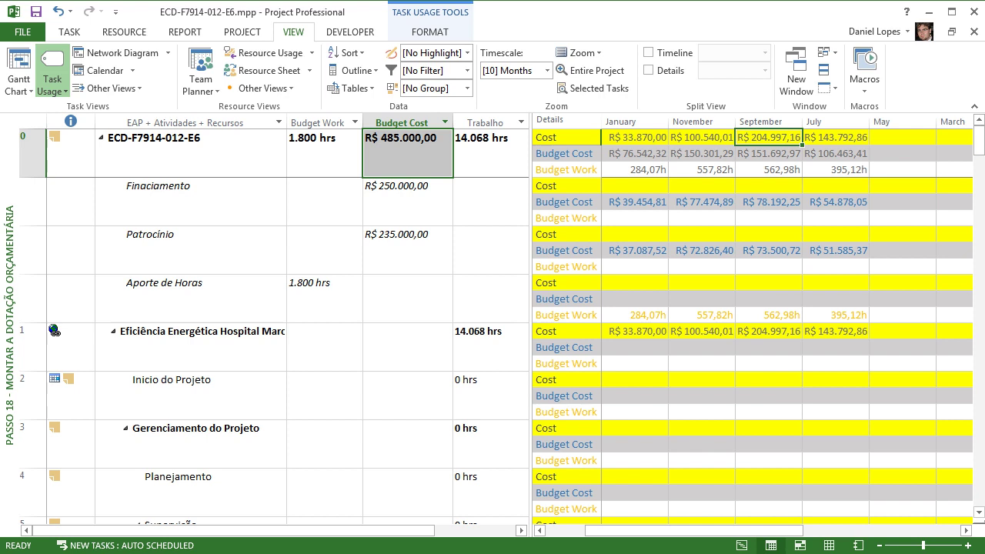
{"action": "key", "text": "Down"}
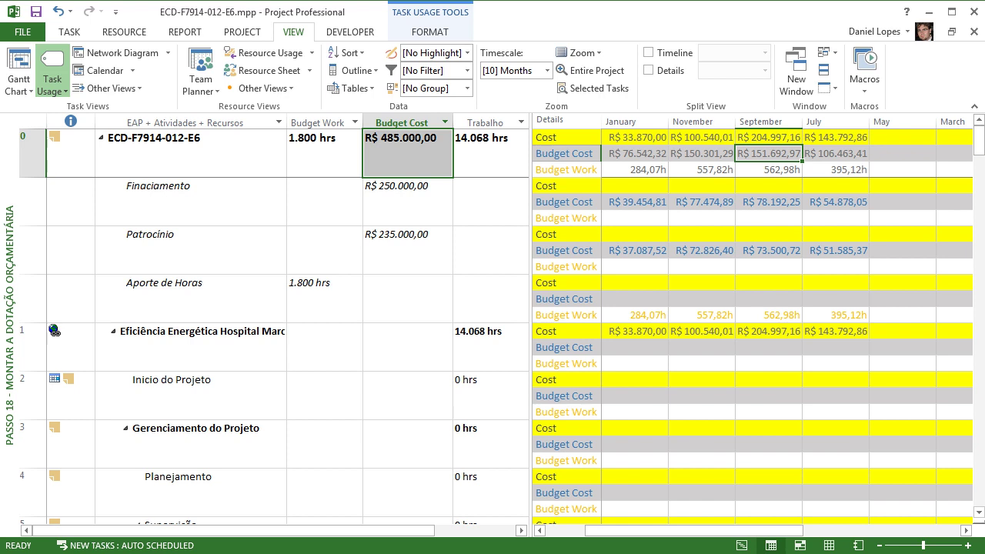
{"action": "left_click", "coordinate": [835, 153]}
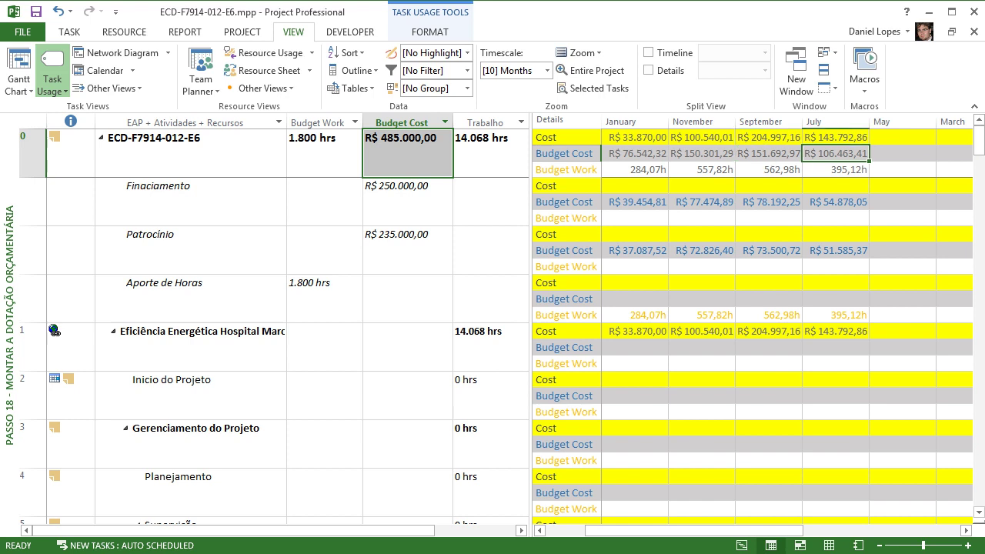
{"action": "left_click", "coordinate": [836, 136]}
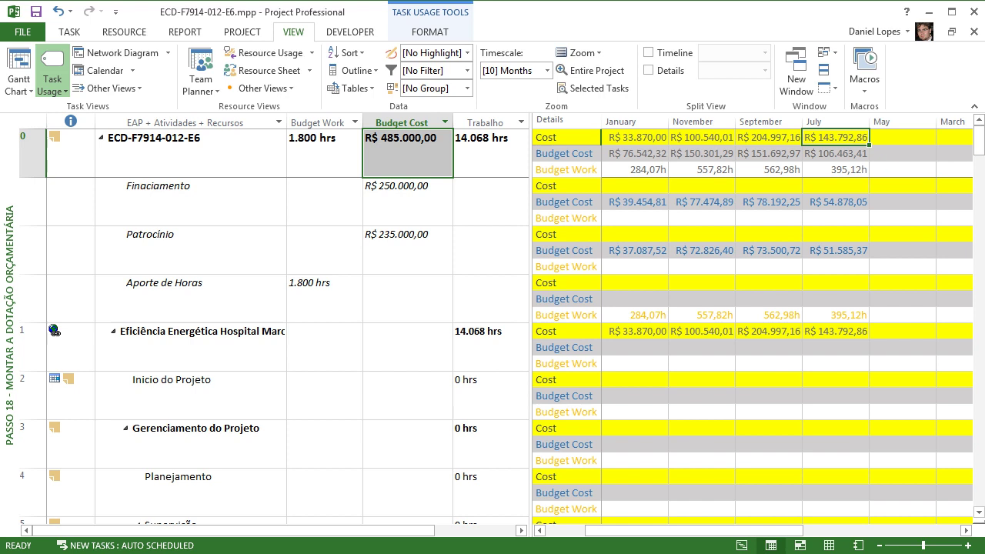
{"action": "left_click", "coordinate": [835, 154]}
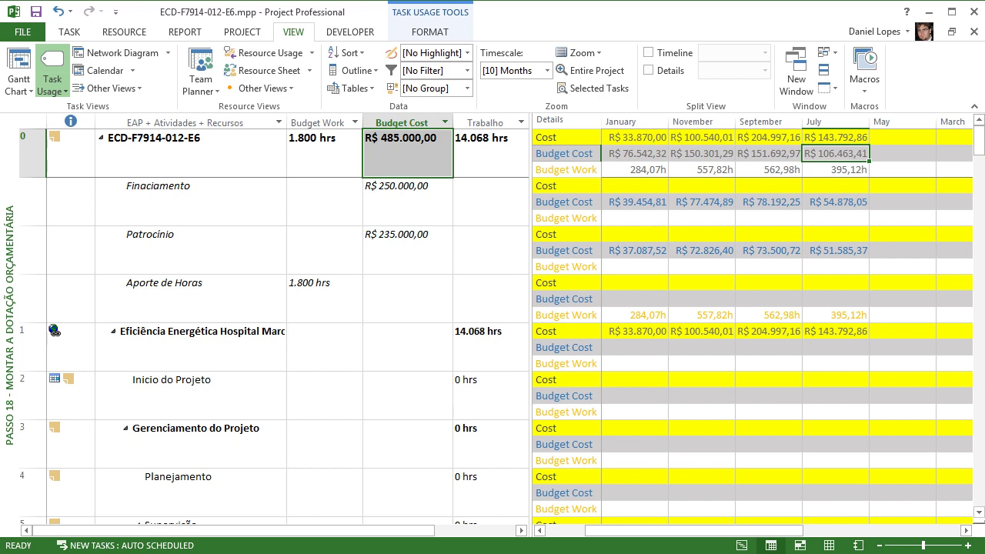
{"action": "key", "text": "Up"}
{"action": "key", "text": "Down"}
{"action": "key", "text": "Up"}
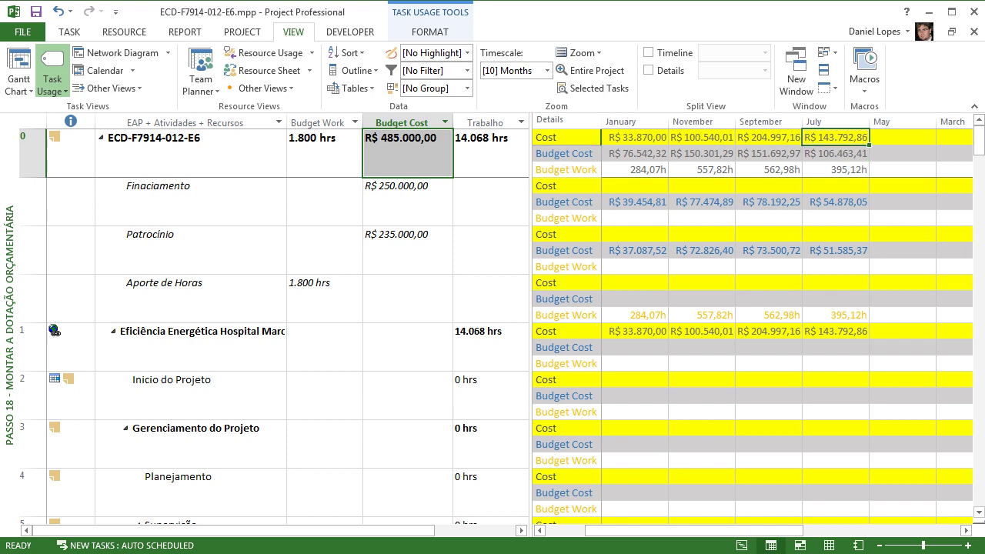
- Set the Budget Cost of the Patrocínio assignment to R$ 250.000,00
{"action": "left_click", "coordinate": [408, 200]}
{"action": "left_click", "coordinate": [408, 248]}
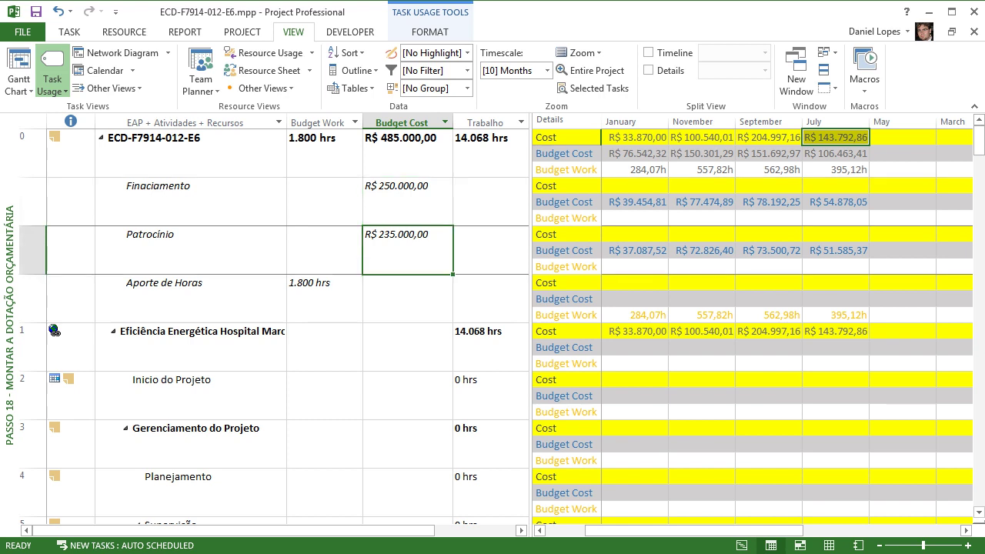
{"action": "type", "text": "2"}
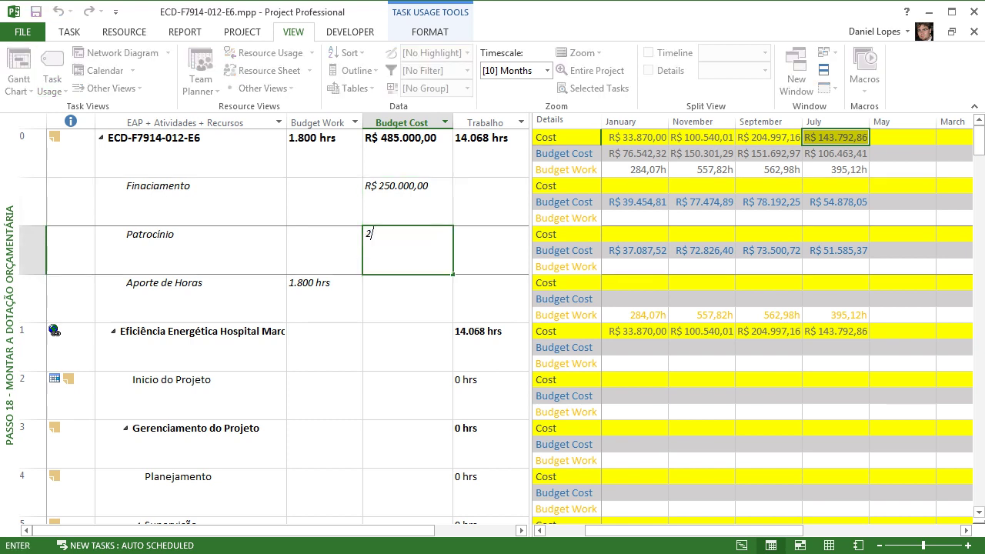
{"action": "type", "text": "50000"}
{"action": "left_click", "coordinate": [408, 347]}
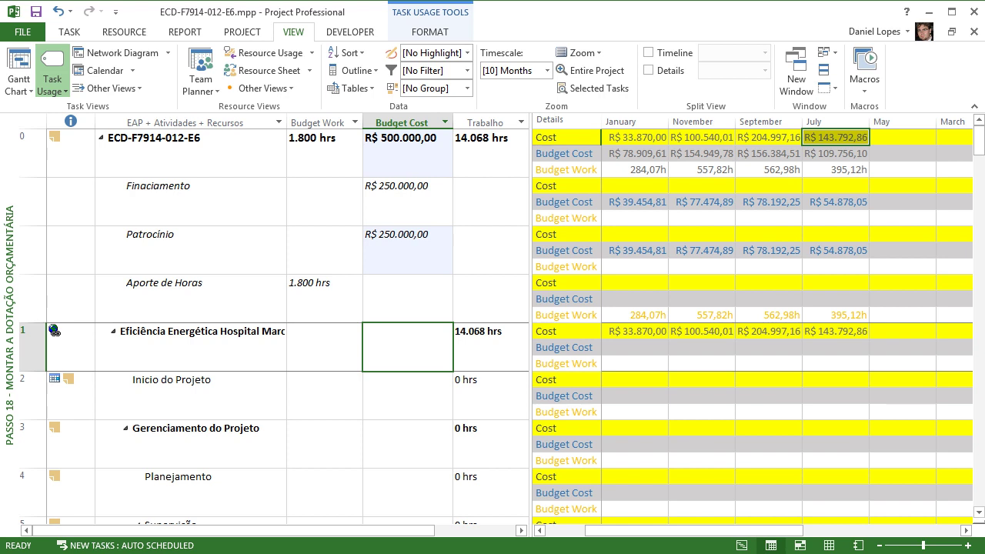
- Review the project summary task's September and July Budget Cost against the new Patrocínio budget
{"action": "left_click", "coordinate": [408, 250]}
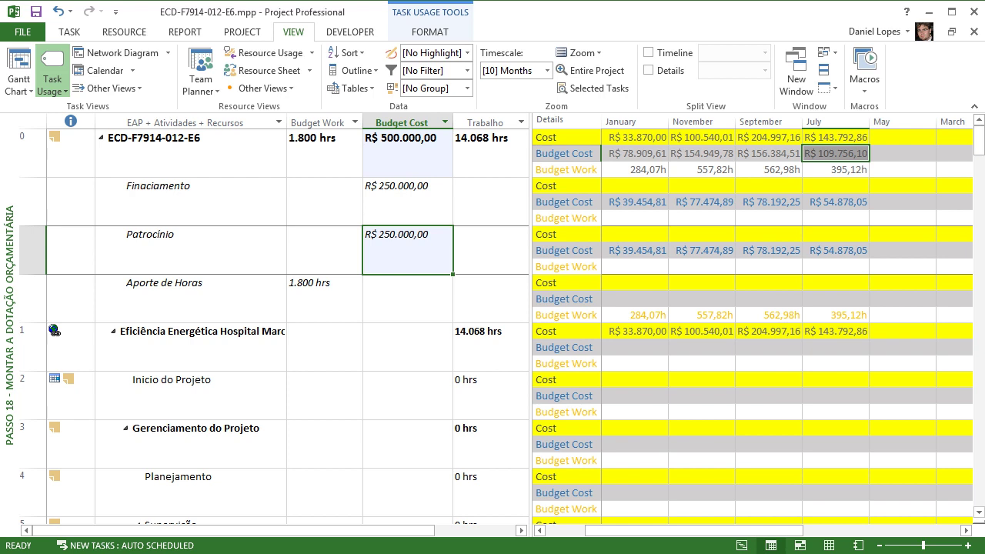
{"action": "left_click", "coordinate": [768, 153]}
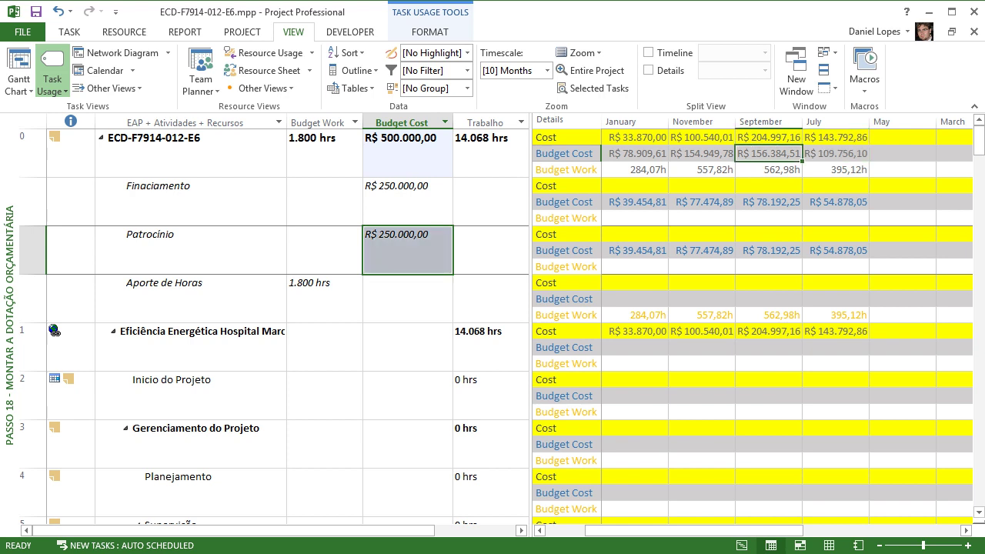
{"action": "key", "text": "Right"}
{"action": "key", "text": "Left"}
{"action": "key", "text": "Right"}
{"action": "key", "text": "Left"}
{"action": "key", "text": "Right"}
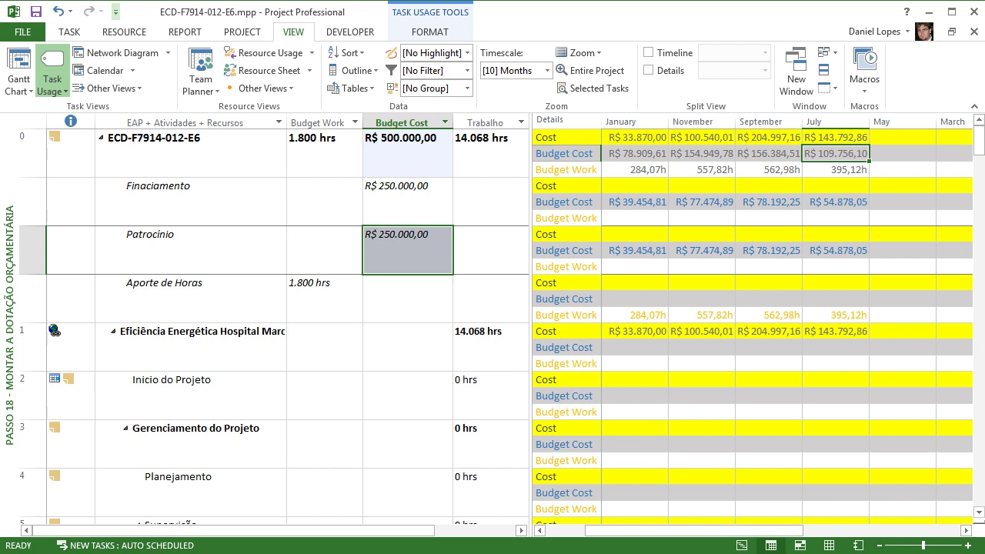
- Undo the last Budget Cost change on the Patrocínio assignment
{"action": "key", "text": "ctrl+z"}
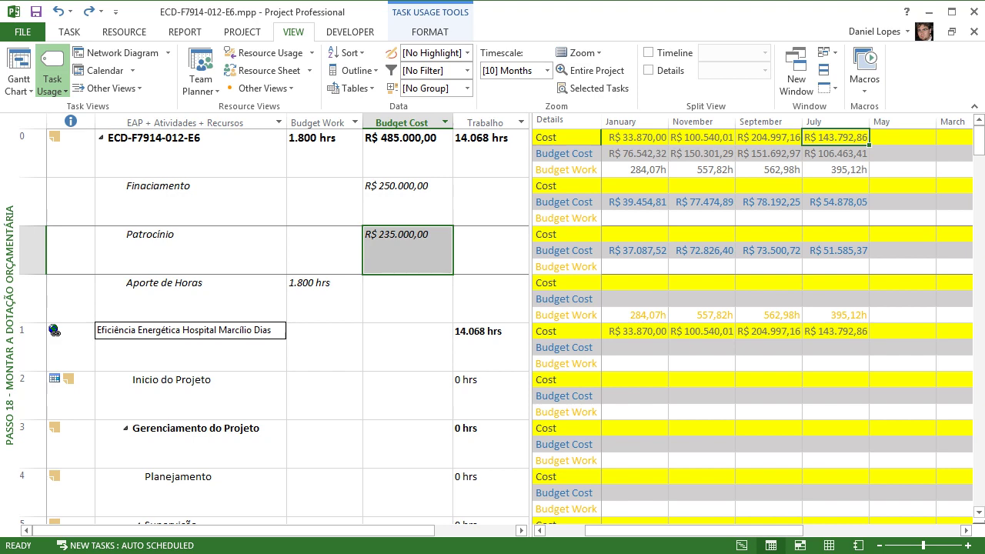
- Try to open the Passo 8A - Alteração da Lista de Recursos view
{"action": "right_click", "coordinate": [10, 326]}
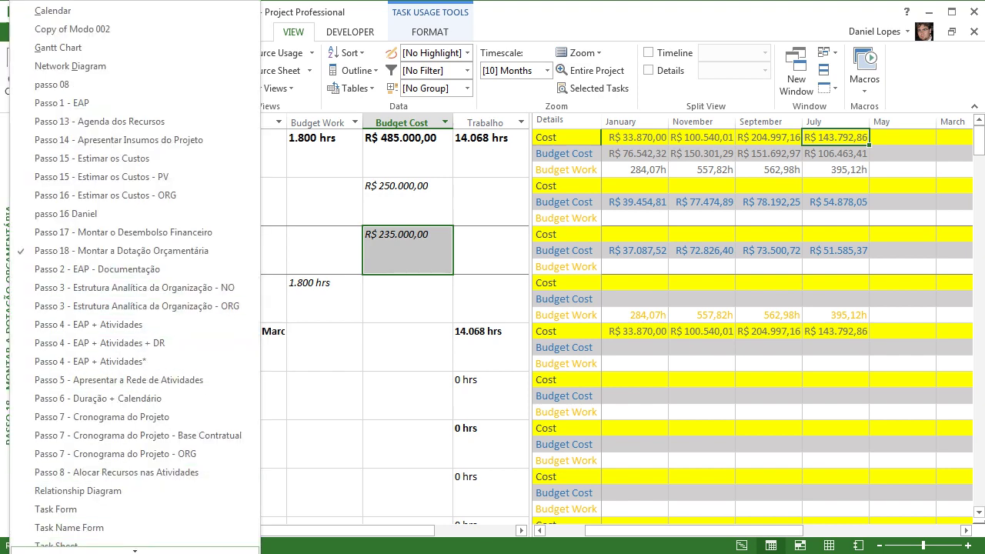
{"action": "mouse_move", "coordinate": [134, 550]}
{"action": "scroll", "coordinate": [134, 346], "scroll_direction": "down", "scroll_amount": 2}
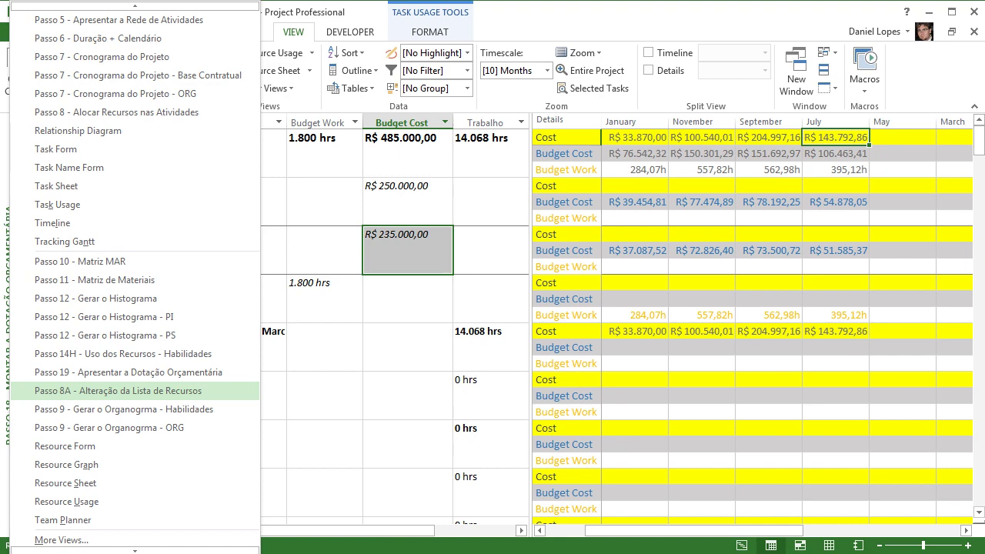
{"action": "left_click", "coordinate": [115, 390]}
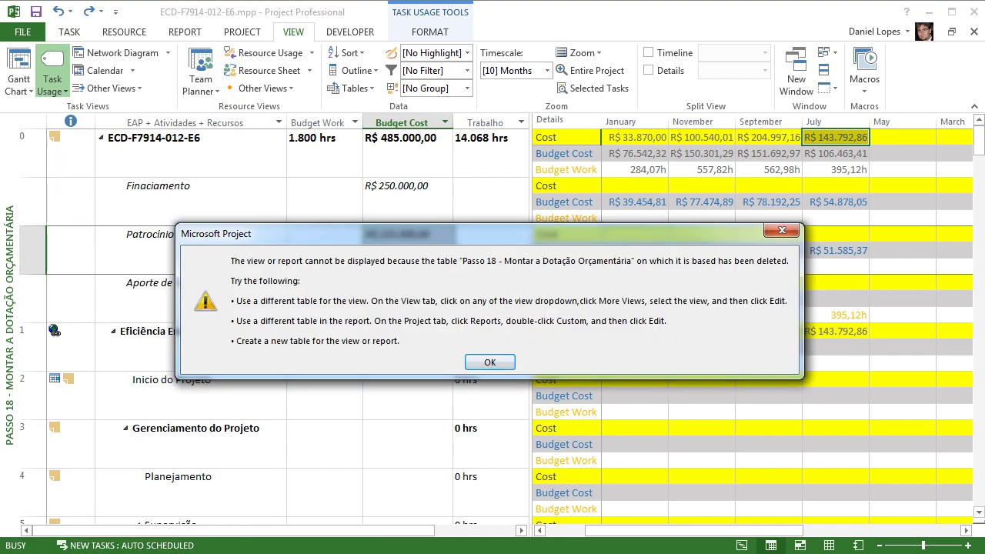
{"action": "left_click", "coordinate": [489, 361]}
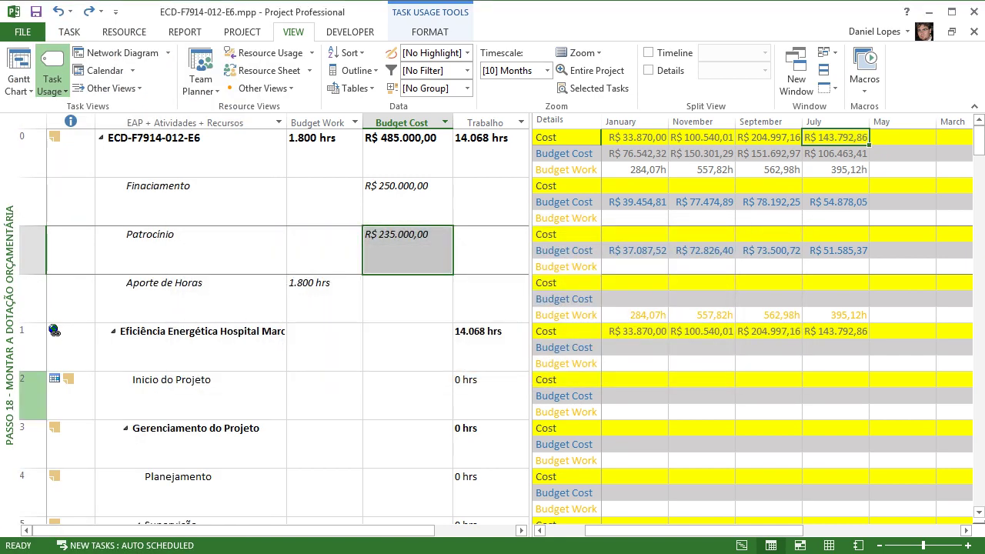
- Switch to the Passo 19 - Apresentar a Dotação Orçamentária view
{"action": "right_click", "coordinate": [12, 382]}
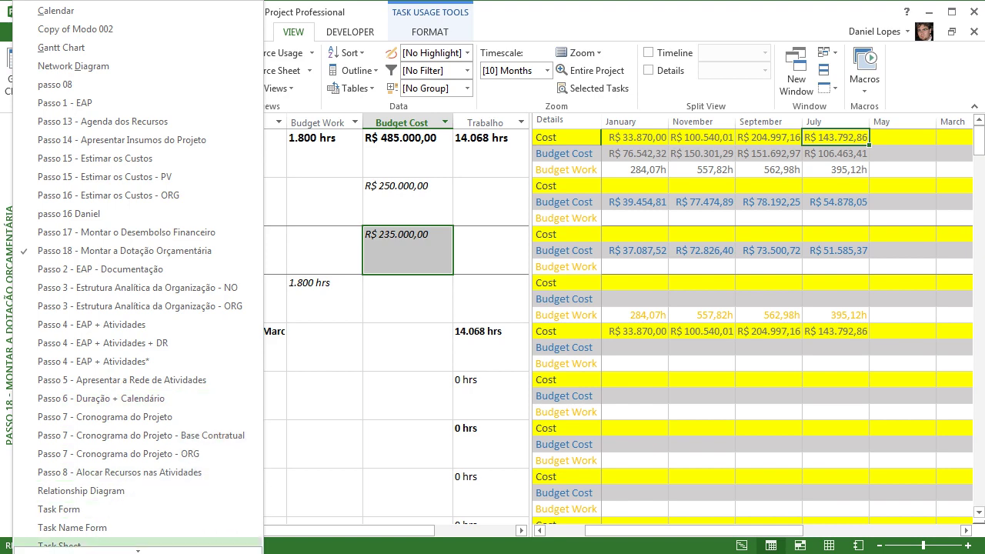
{"action": "scroll", "coordinate": [139, 434], "scroll_direction": "down", "scroll_amount": 2}
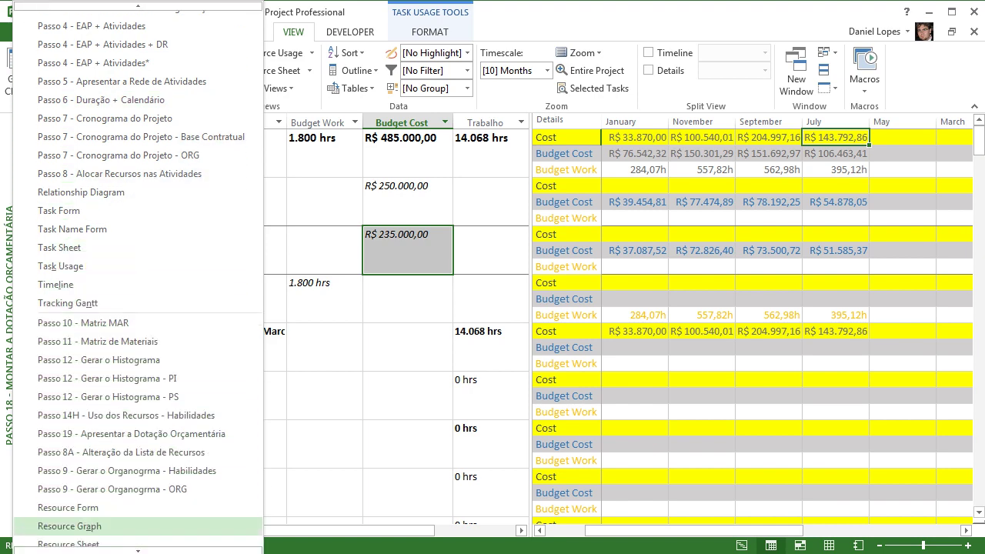
{"action": "left_click", "coordinate": [131, 433]}
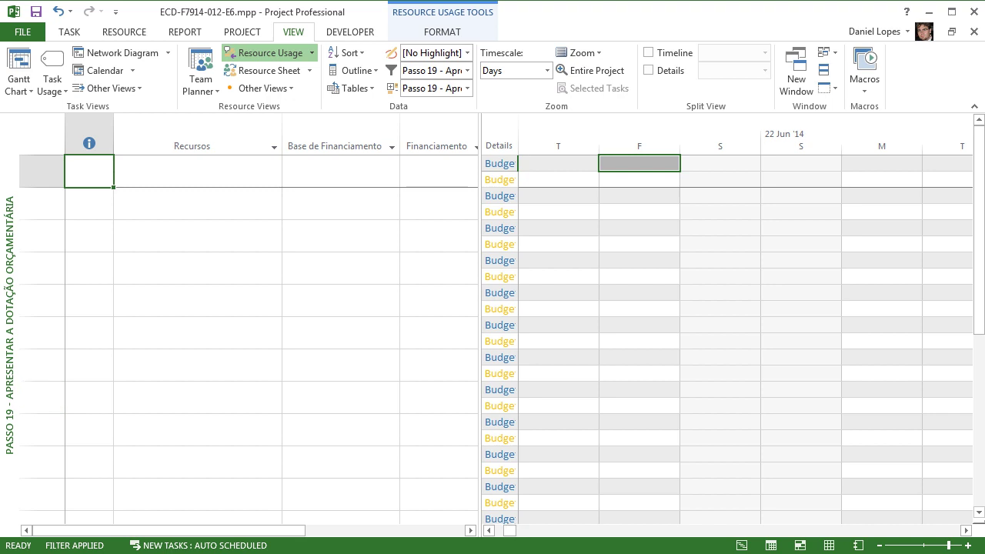
{"action": "right_click", "coordinate": [13, 397]}
{"action": "mouse_move", "coordinate": [138, 550]}
{"action": "scroll", "coordinate": [139, 477], "scroll_direction": "down", "scroll_amount": 3}
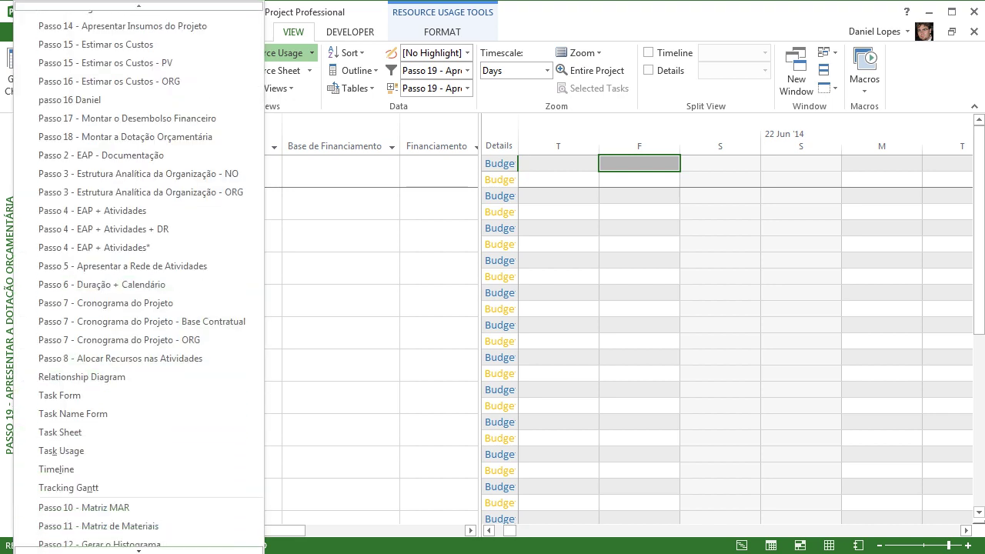
{"action": "left_click", "coordinate": [122, 476]}
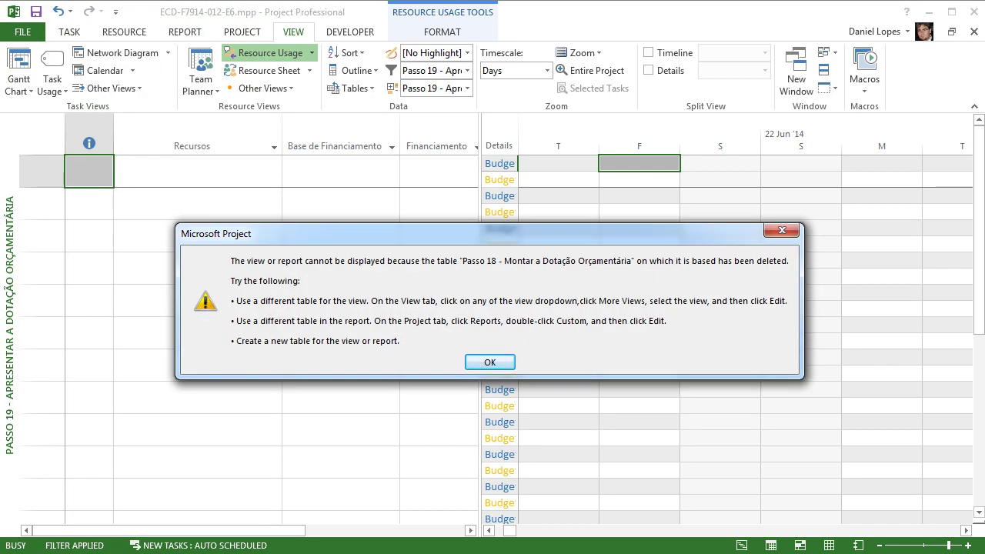
{"action": "key", "text": "Return"}
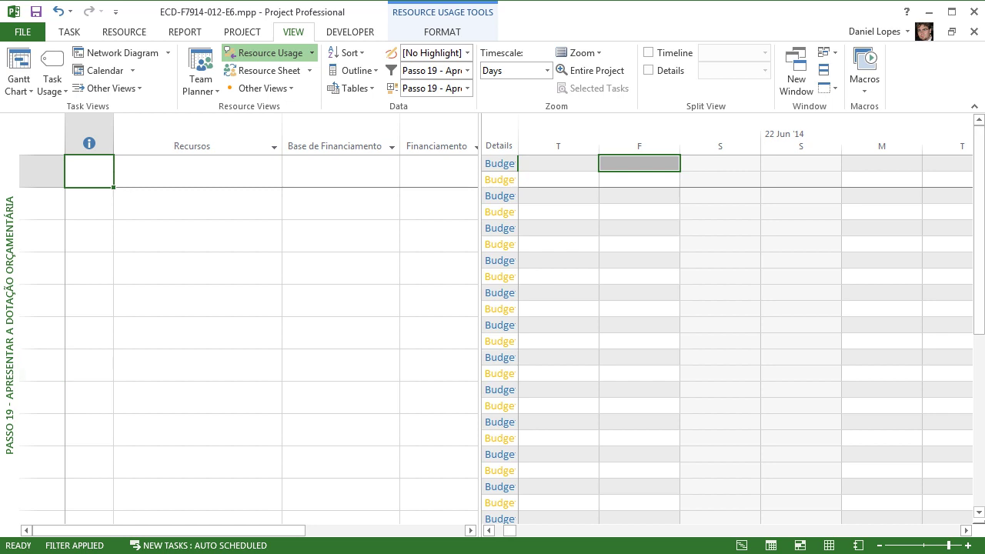
- Widen the resource table to show all columns through Trabalho and fit the Details column to its labels
{"action": "left_click_drag", "start_coordinate": [480, 308], "coordinate": [760, 308]}
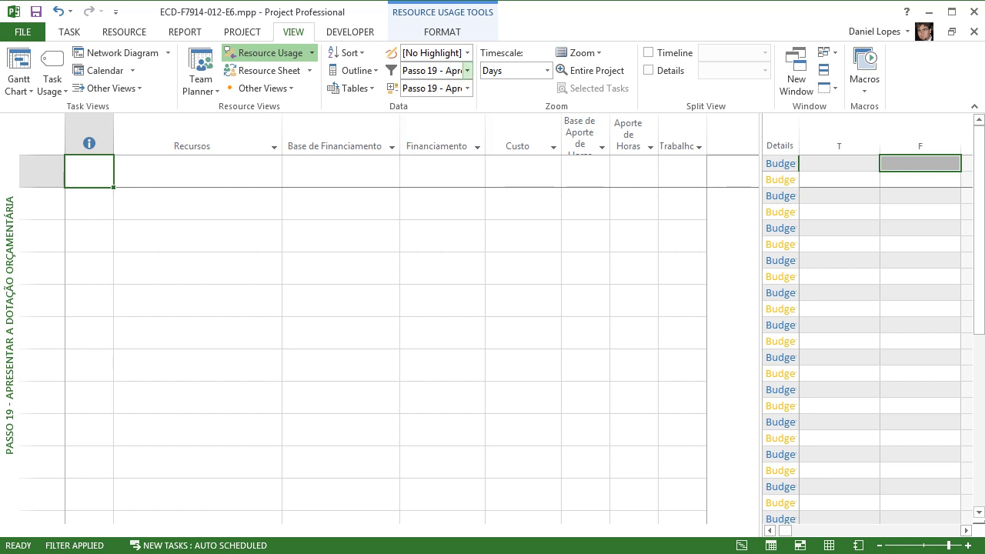
{"action": "double_click", "coordinate": [798, 145]}
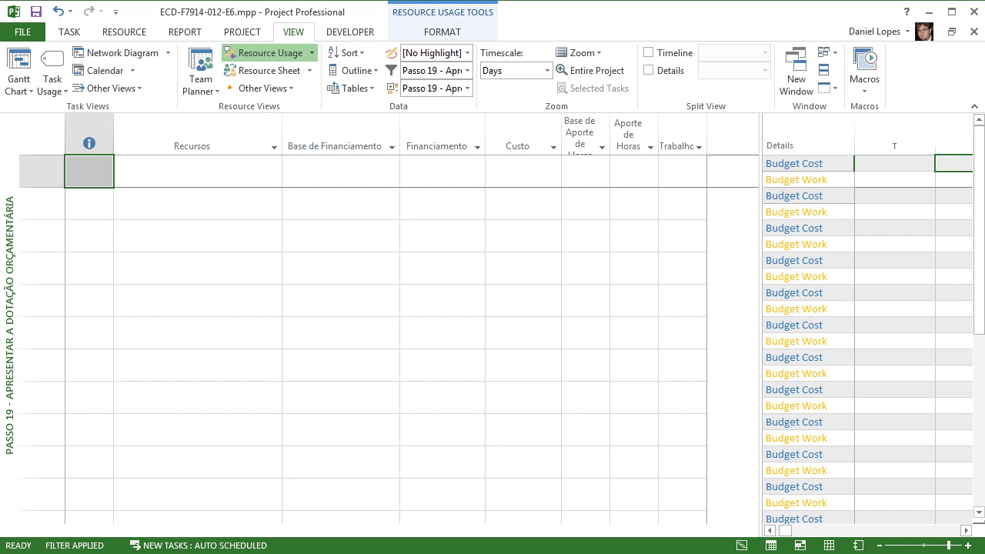
- Edit the Passo 19 - Apresentar a Dotação Orçamentária resource filter and remove its second condition, Outline Code8 is less than 4
{"action": "left_click", "coordinate": [467, 70]}
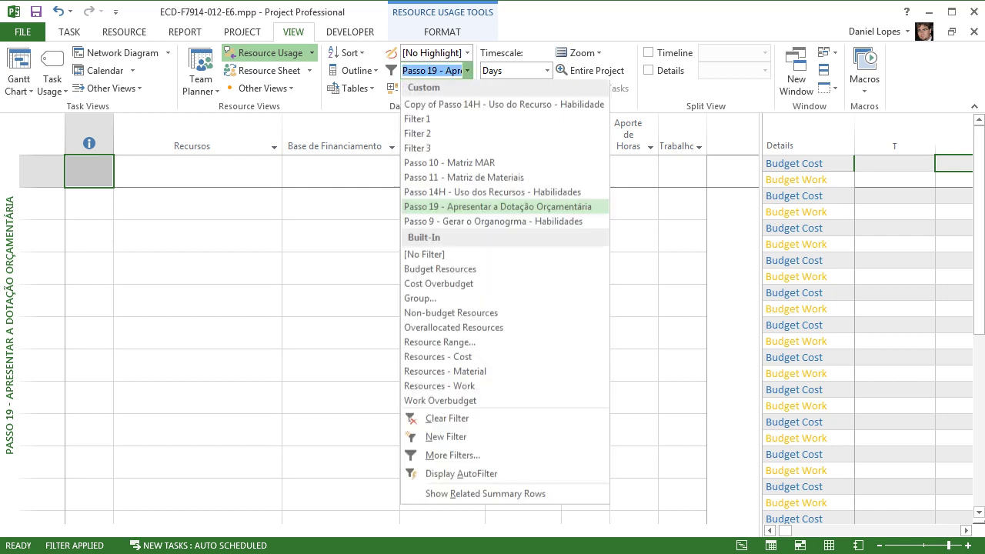
{"action": "left_click", "coordinate": [434, 457]}
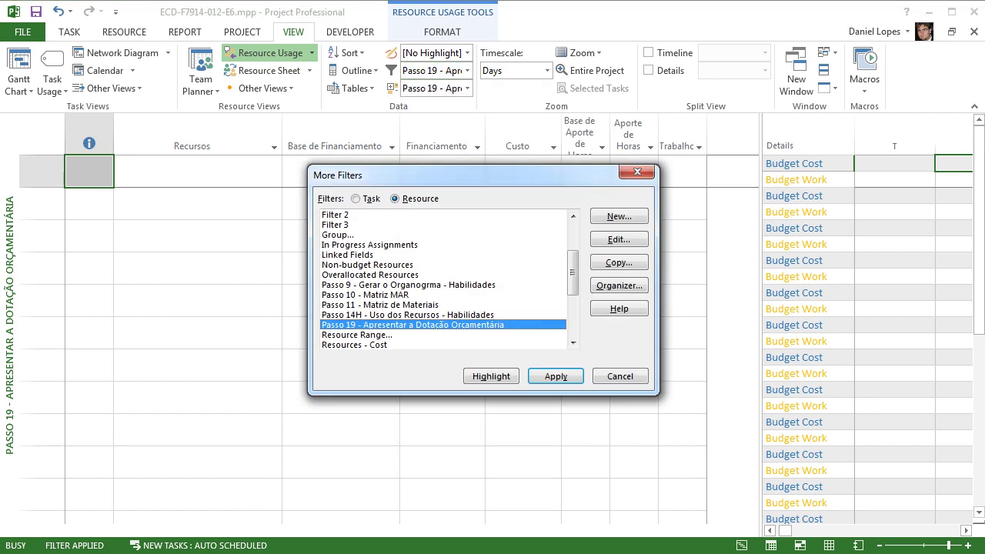
{"action": "left_click", "coordinate": [619, 239]}
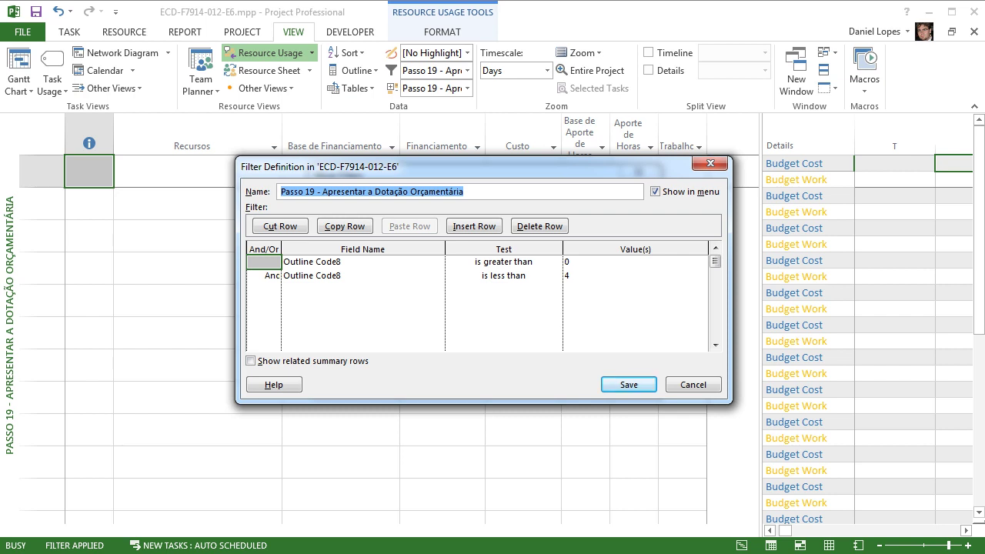
{"action": "left_click", "coordinate": [264, 275]}
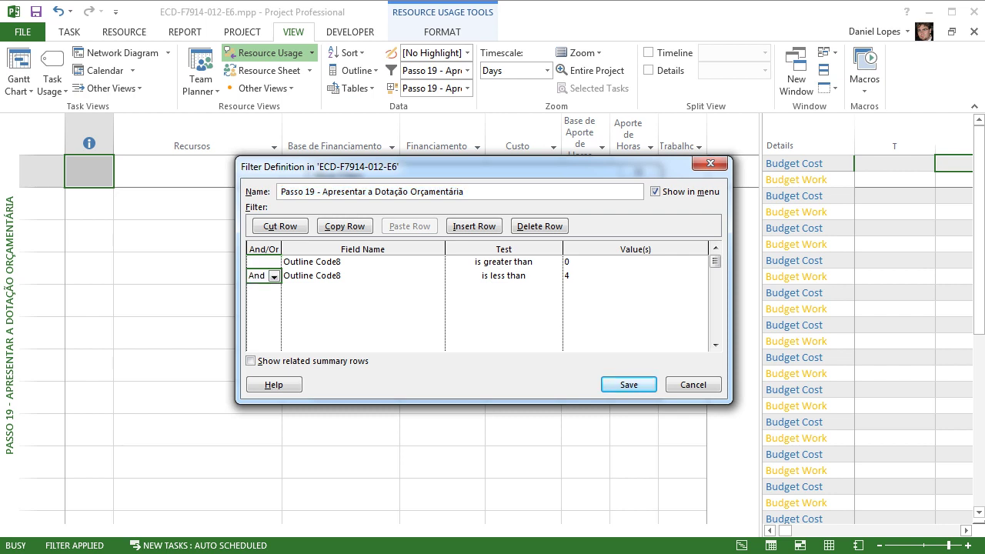
{"action": "key", "text": "Delete"}
- Set the remaining Outline Code8 condition to does not equal with an empty value, and save and apply the filter
{"action": "left_click", "coordinate": [504, 262]}
{"action": "left_click", "coordinate": [555, 263]}
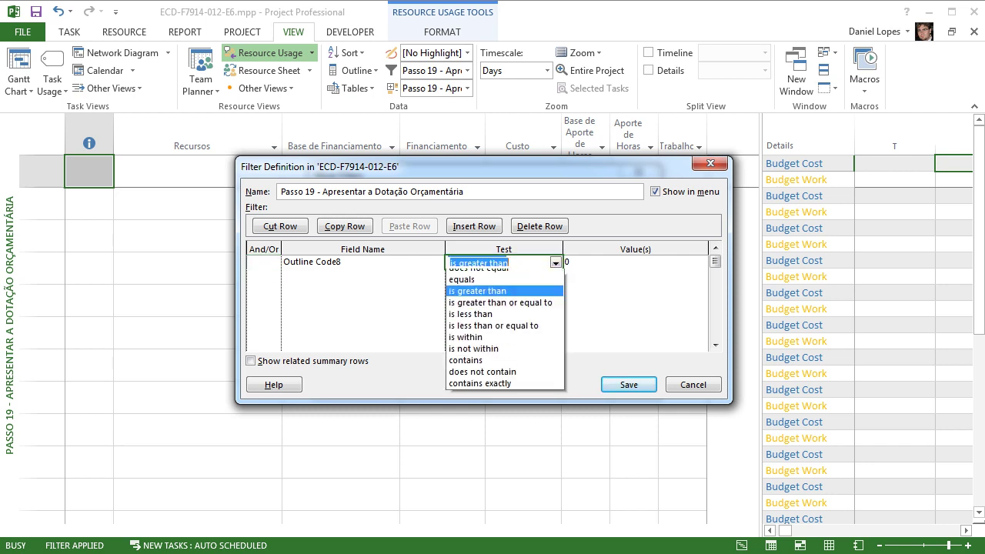
{"action": "left_click", "coordinate": [478, 274]}
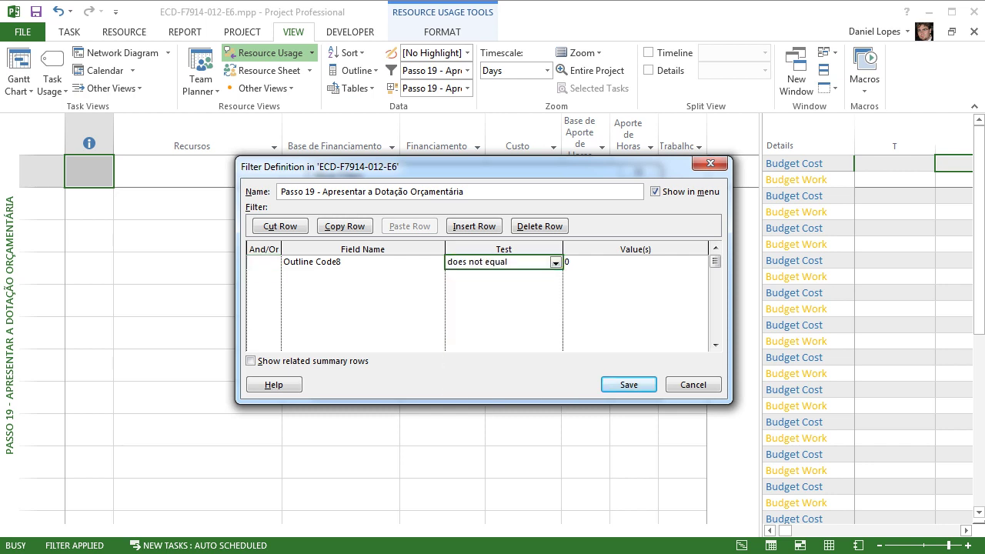
{"action": "left_click", "coordinate": [630, 262]}
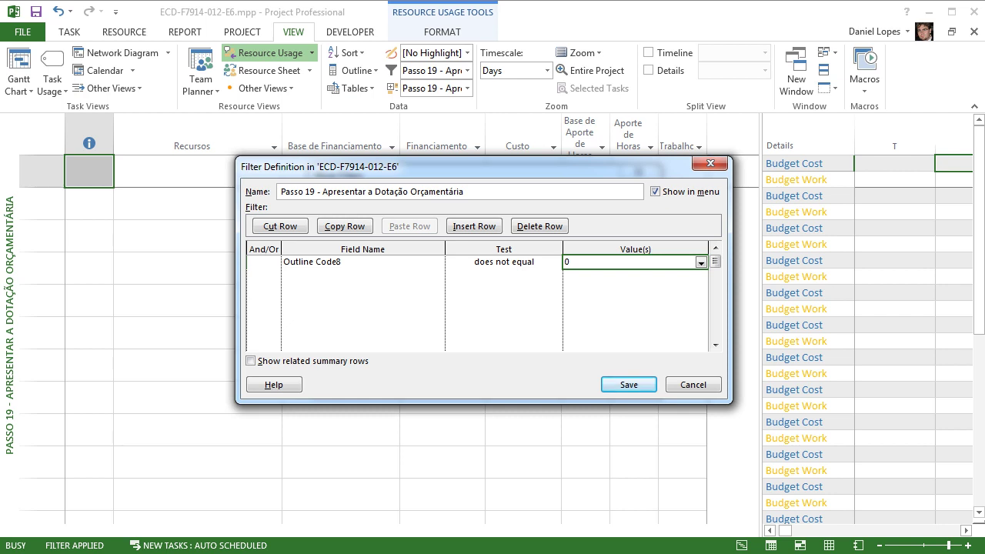
{"action": "key", "text": "BackSpace"}
{"action": "left_click", "coordinate": [631, 290]}
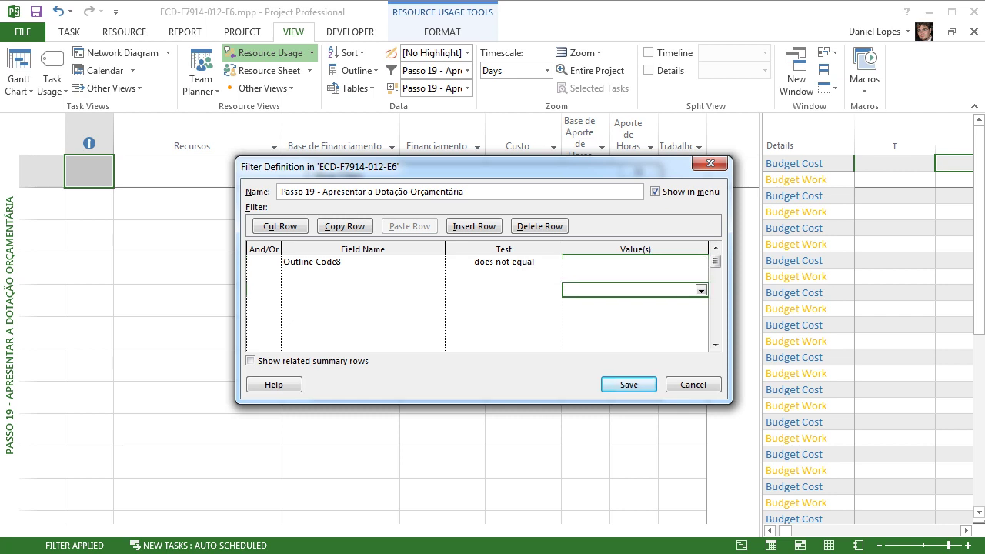
{"action": "key", "text": "Return"}
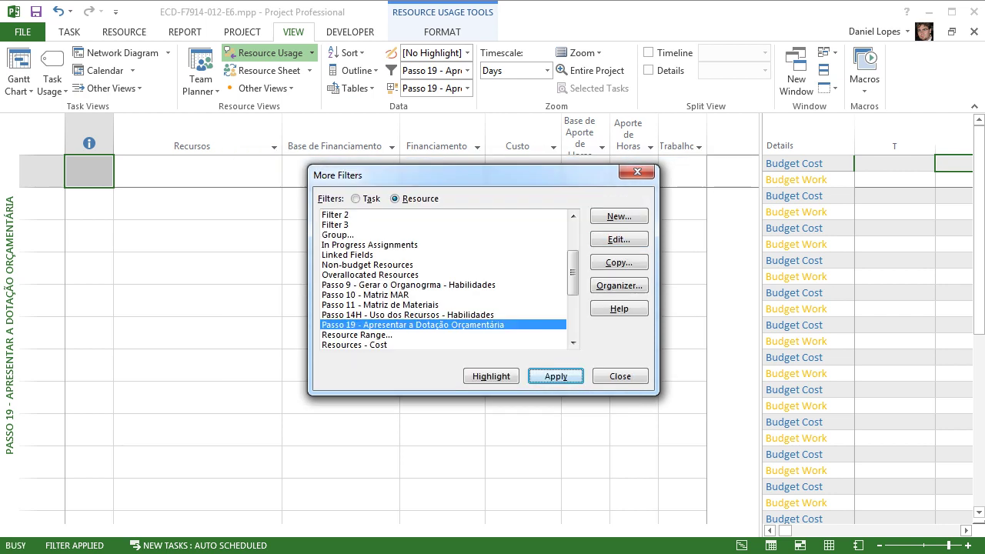
{"action": "key", "text": "Return"}
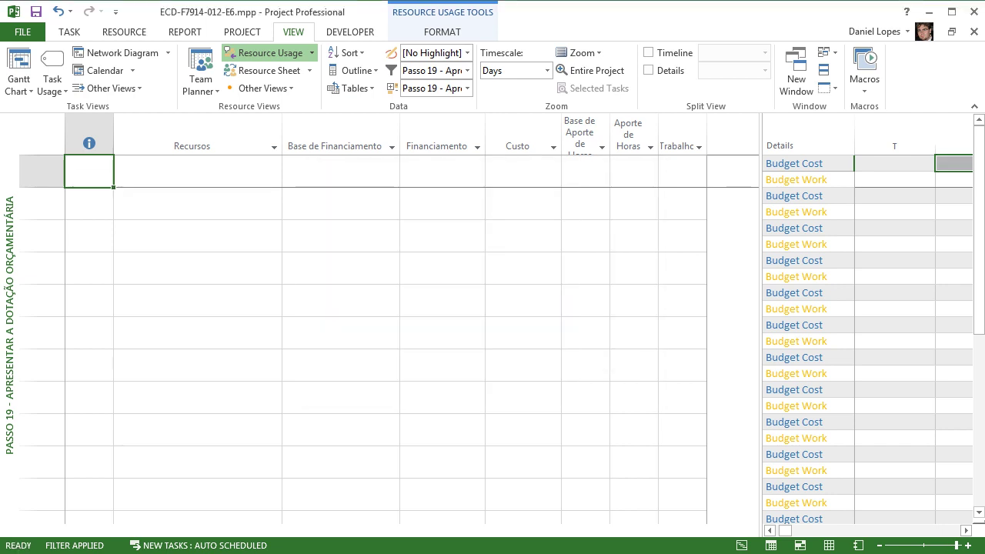
- Check the grouping field in the Passo 19 - Apresentar a Dotação Orçamentária group definition and reapply the group
{"action": "left_click", "coordinate": [466, 88]}
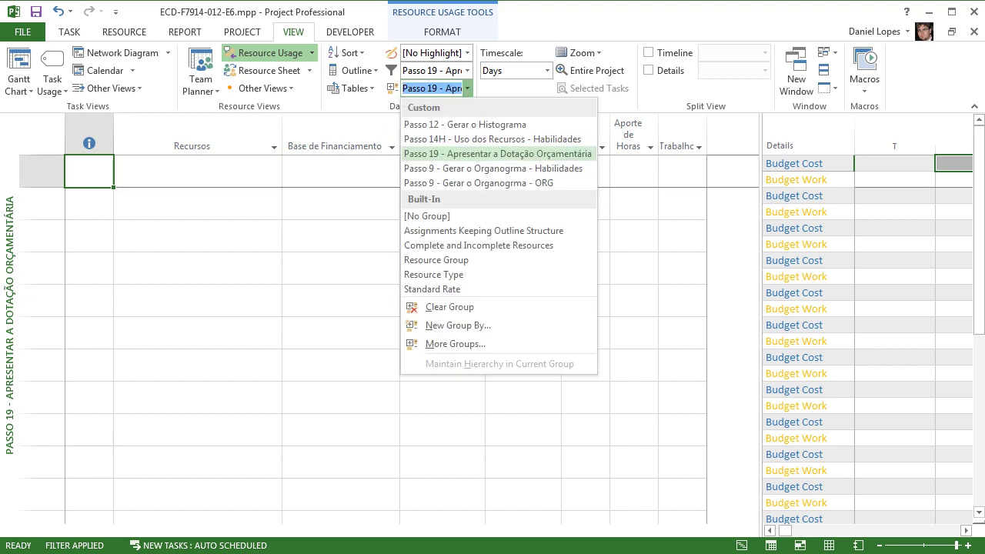
{"action": "left_click", "coordinate": [455, 344]}
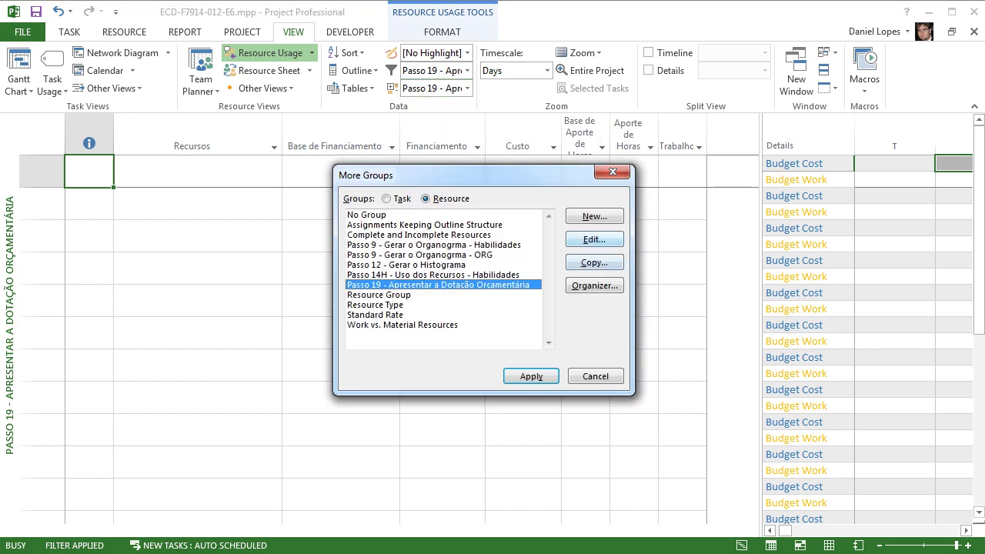
{"action": "left_click", "coordinate": [594, 239]}
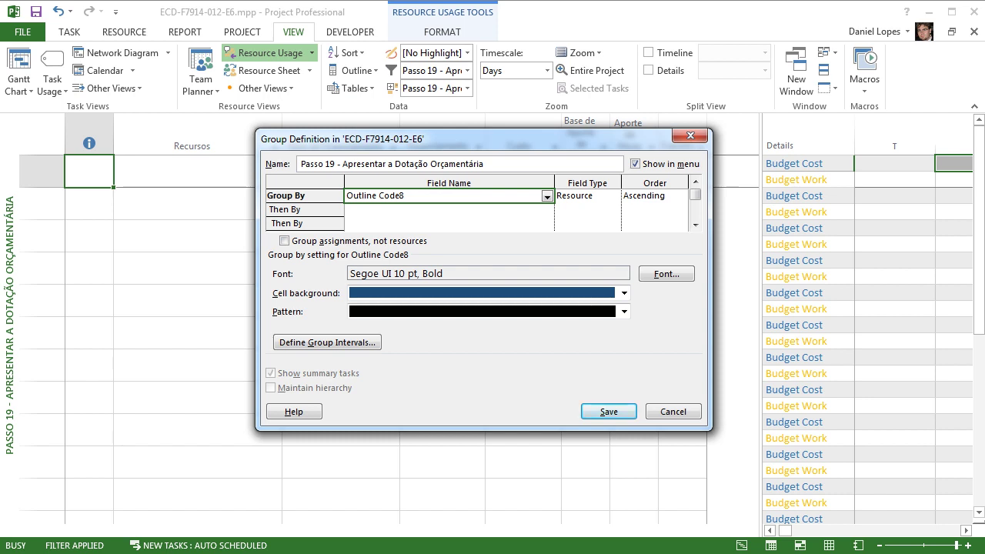
{"action": "left_click", "coordinate": [609, 411]}
{"action": "left_click", "coordinate": [531, 376]}
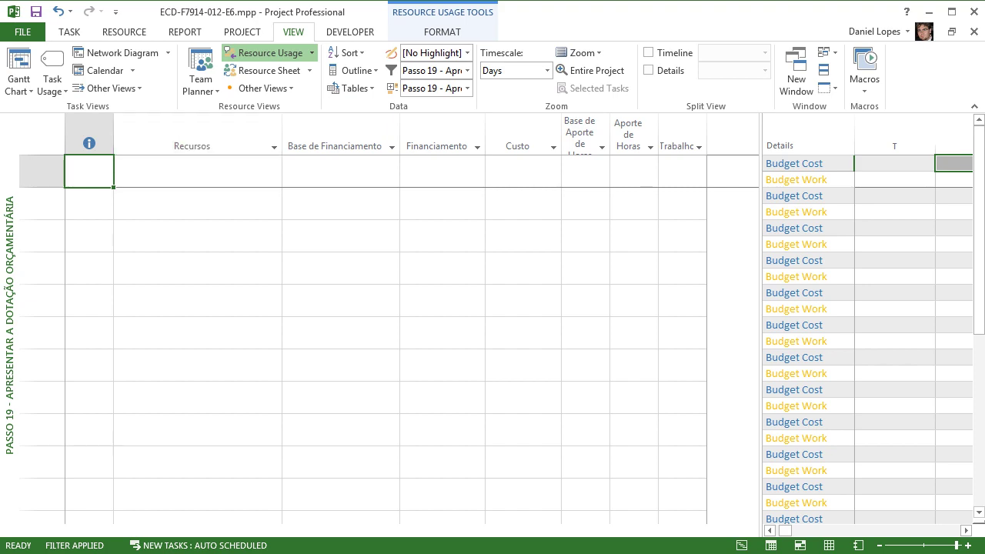
- Change the Passo 19 filter's Outline Code8 test to equals, and save and apply the filter
{"action": "left_click", "coordinate": [467, 70]}
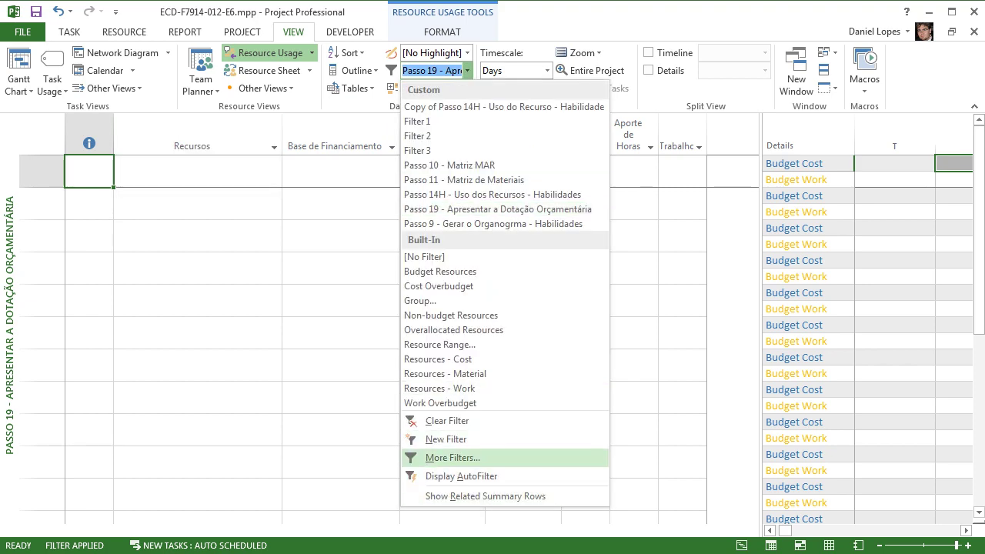
{"action": "left_click", "coordinate": [452, 457]}
{"action": "left_click", "coordinate": [618, 239]}
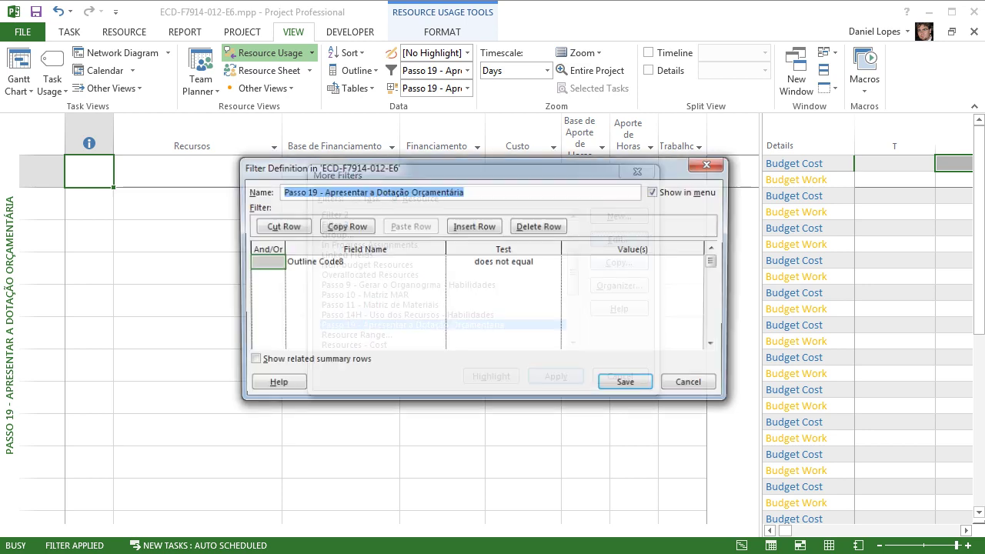
{"action": "left_click", "coordinate": [503, 262]}
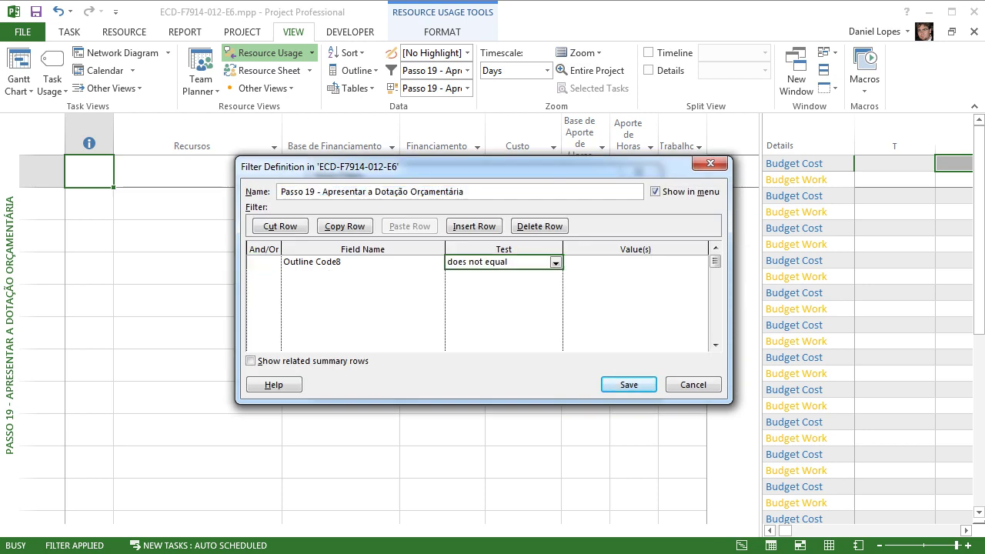
{"action": "left_click", "coordinate": [556, 262]}
{"action": "left_click", "coordinate": [503, 286]}
{"action": "left_click", "coordinate": [628, 385]}
{"action": "key", "text": "Return"}
{"action": "key", "text": "Return"}
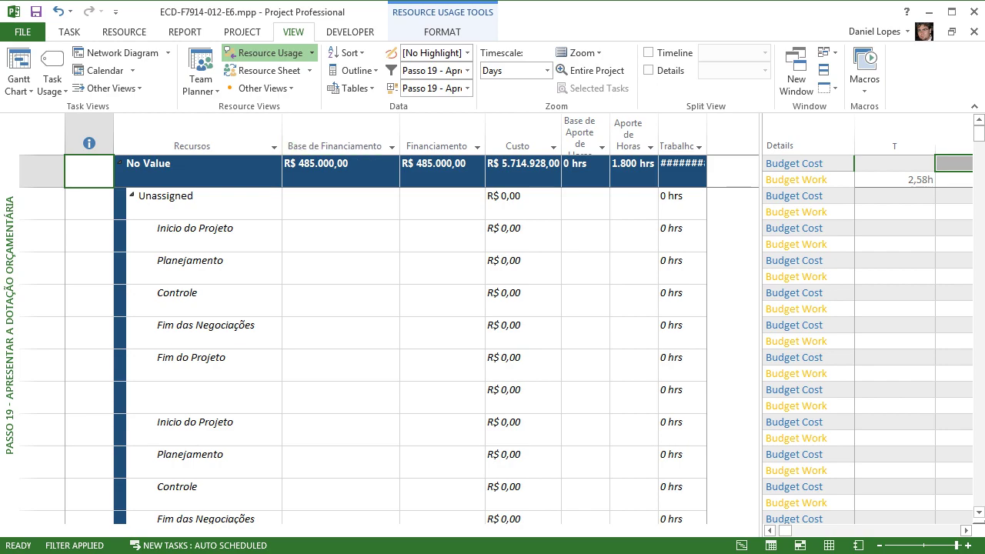
- Look through the resources and assignments that the Passo 19 filter lists
{"action": "left_click_drag", "start_coordinate": [978, 134], "coordinate": [978, 398]}
{"action": "scroll", "coordinate": [500, 319], "scroll_direction": "down", "scroll_amount": 15}
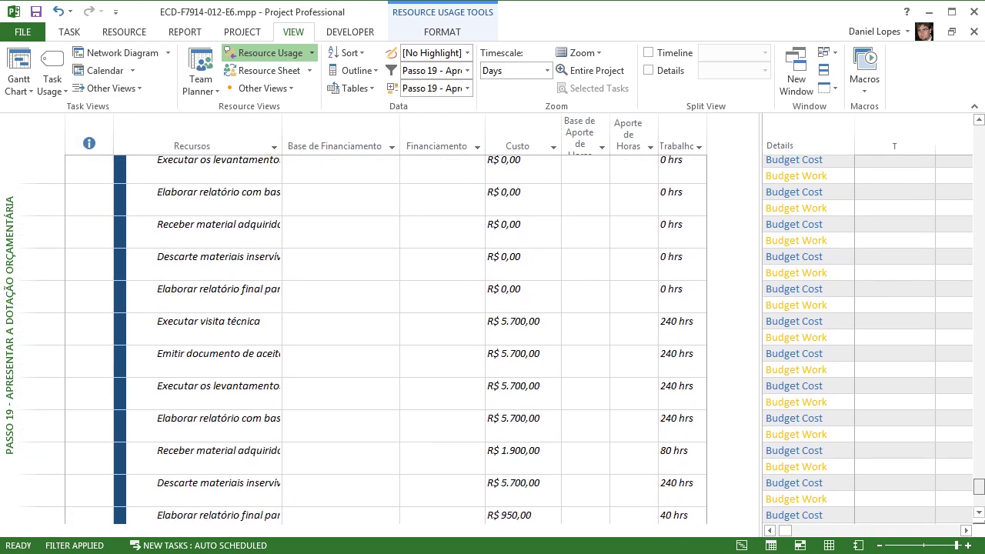
{"action": "scroll", "coordinate": [500, 319], "scroll_direction": "up", "scroll_amount": 20}
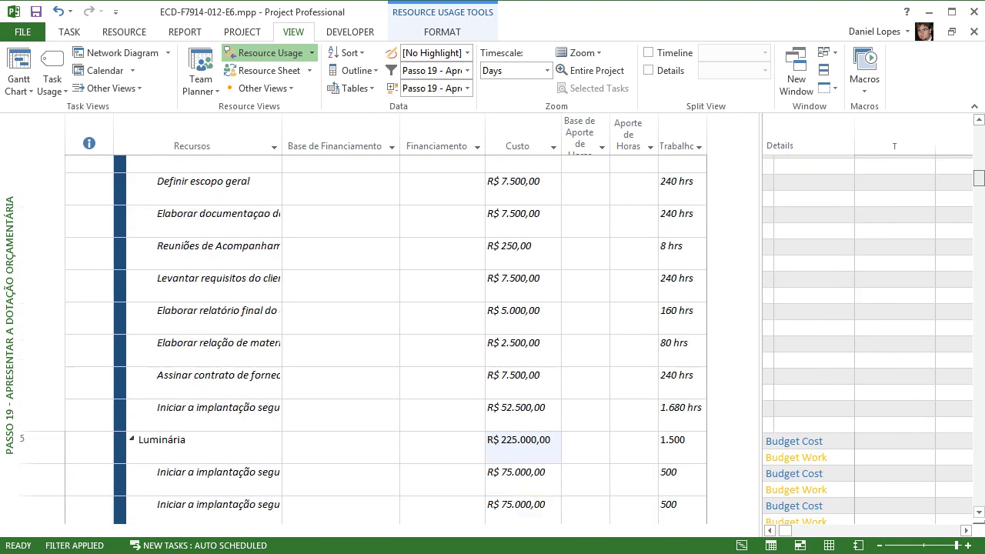